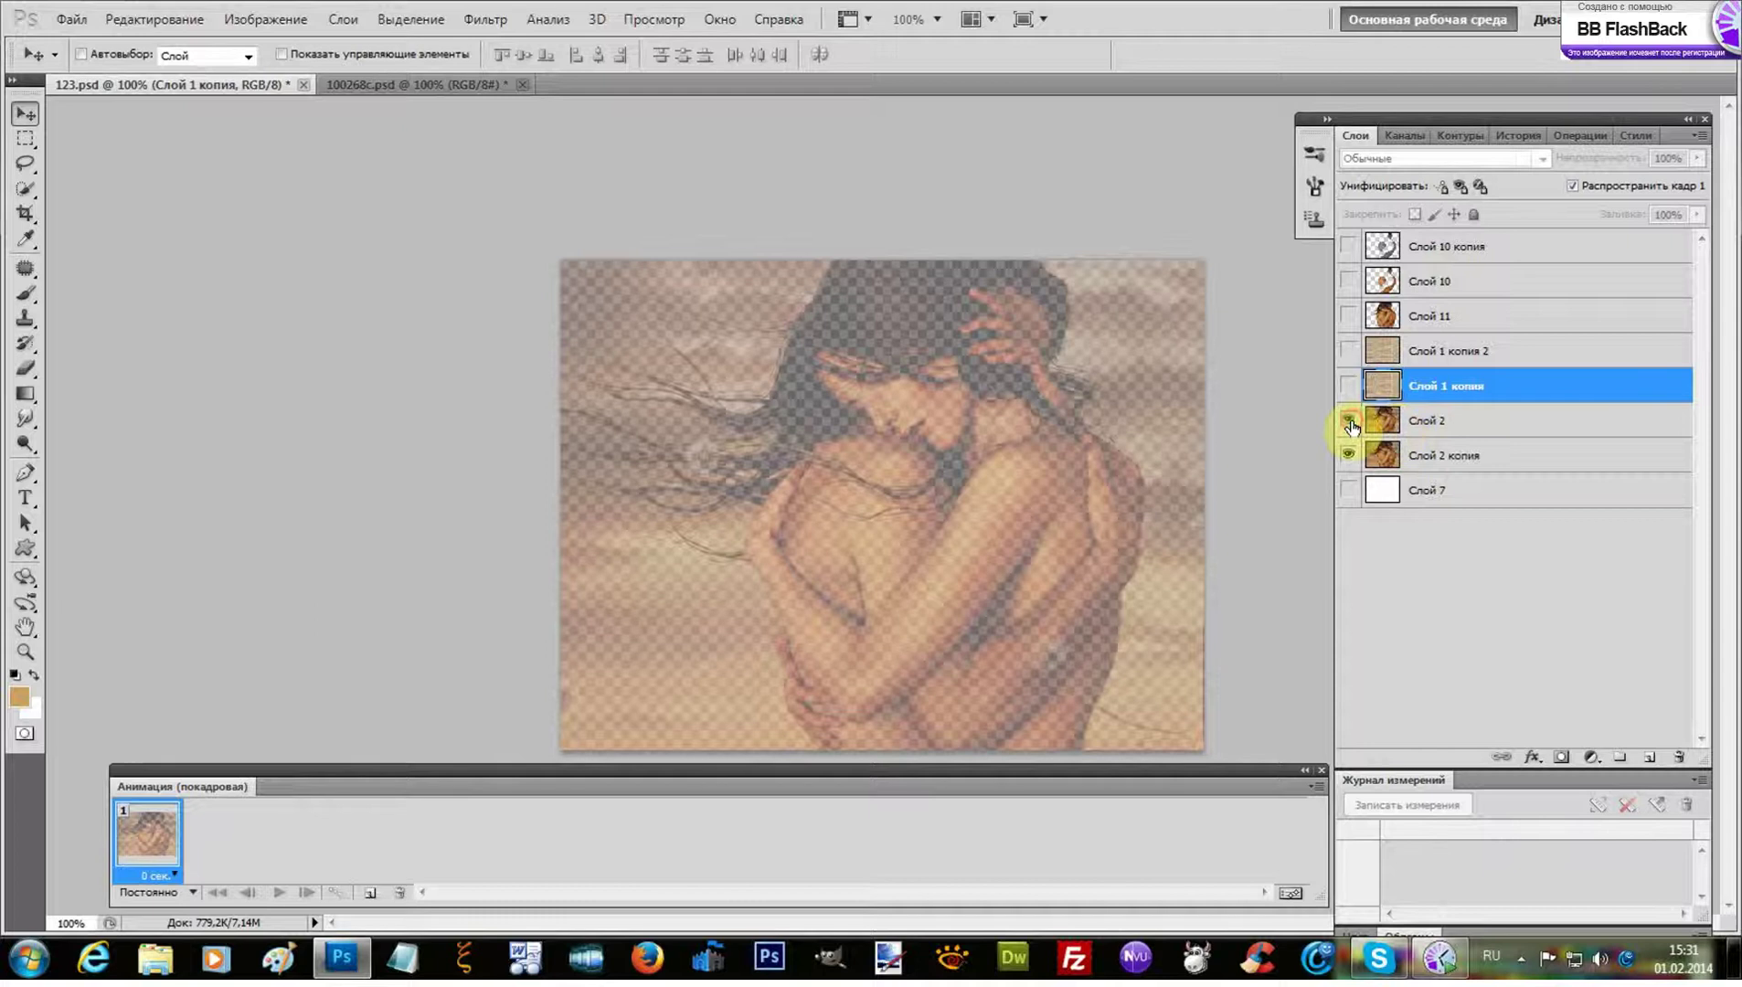
Preview the couple picture on Слой 2 and the newspaper texture on Слой 1 копия, and hide both layers again
left_click(1348, 420)
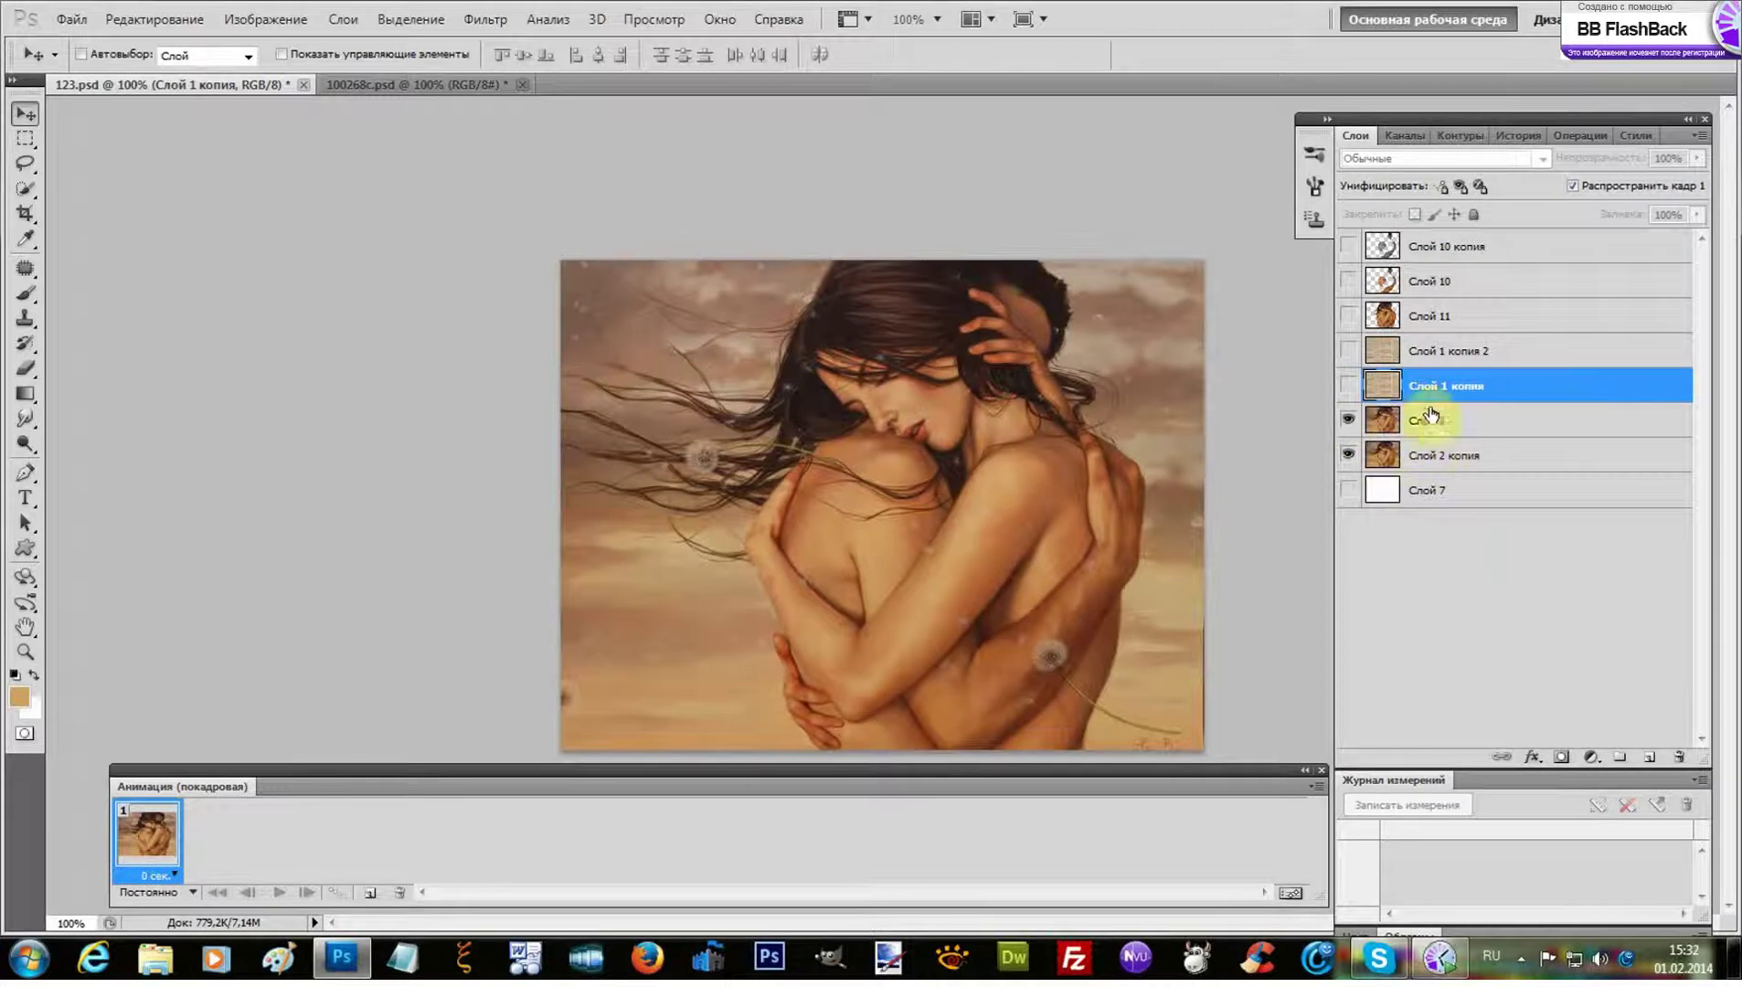
left_click(1348, 387)
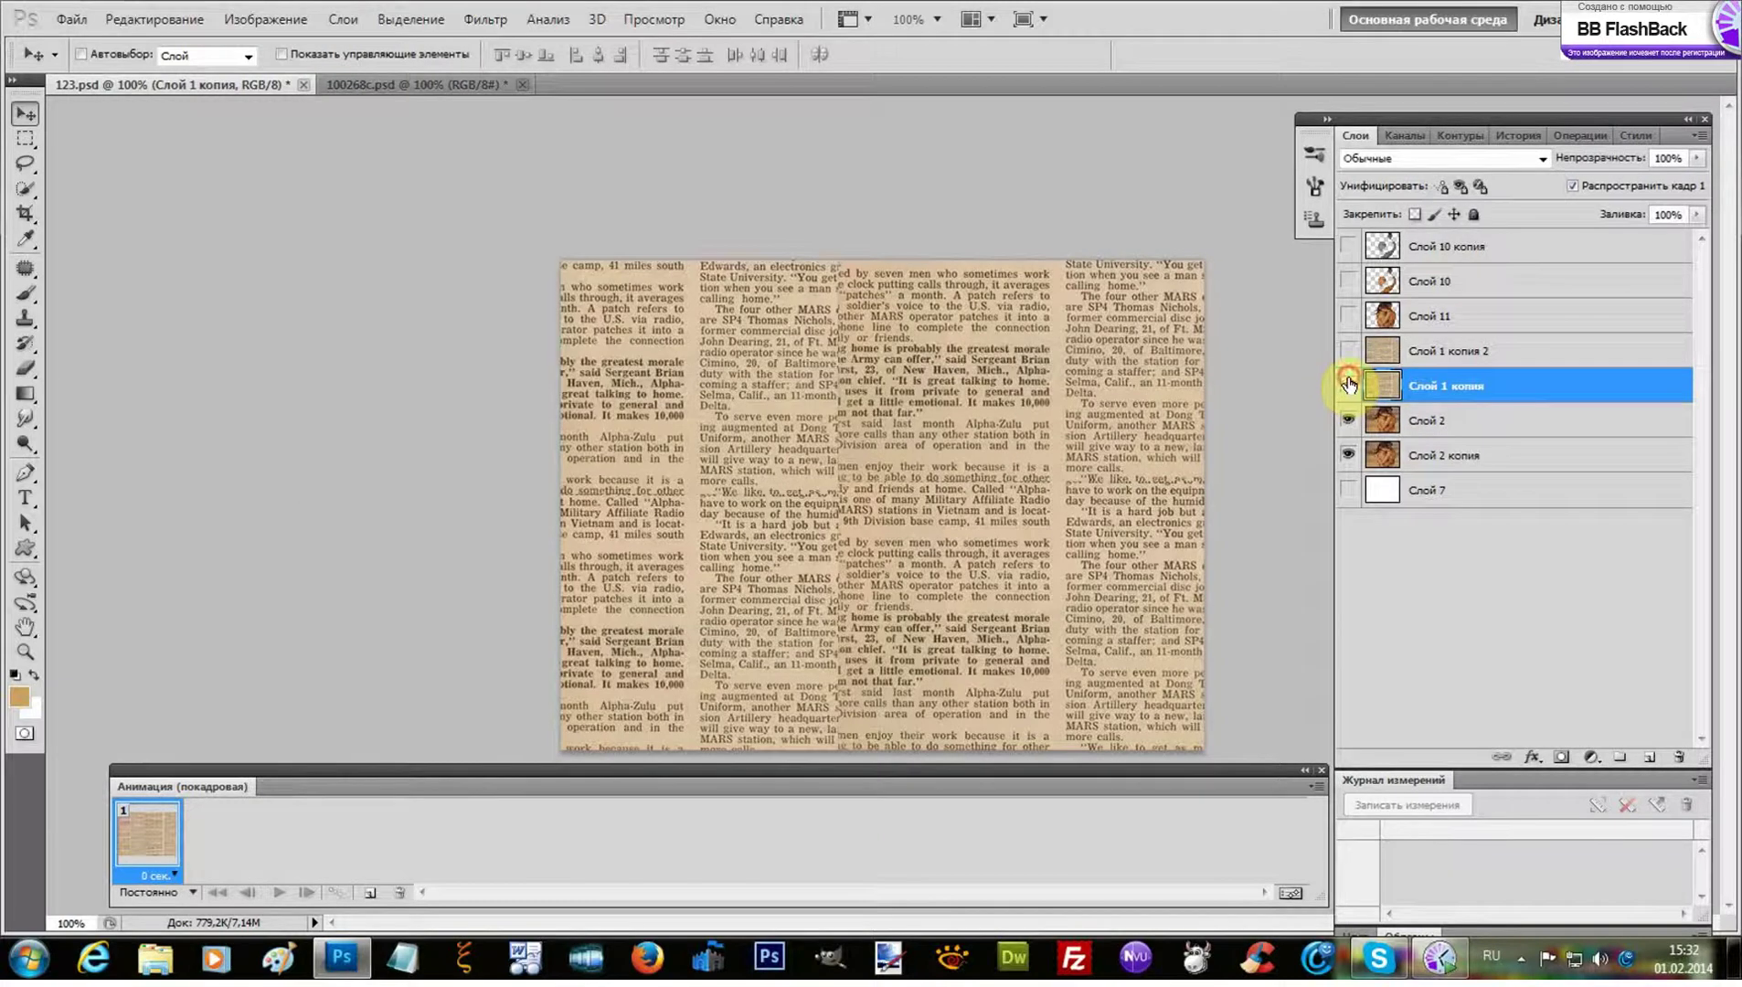
left_click(1349, 385)
left_click(1348, 420)
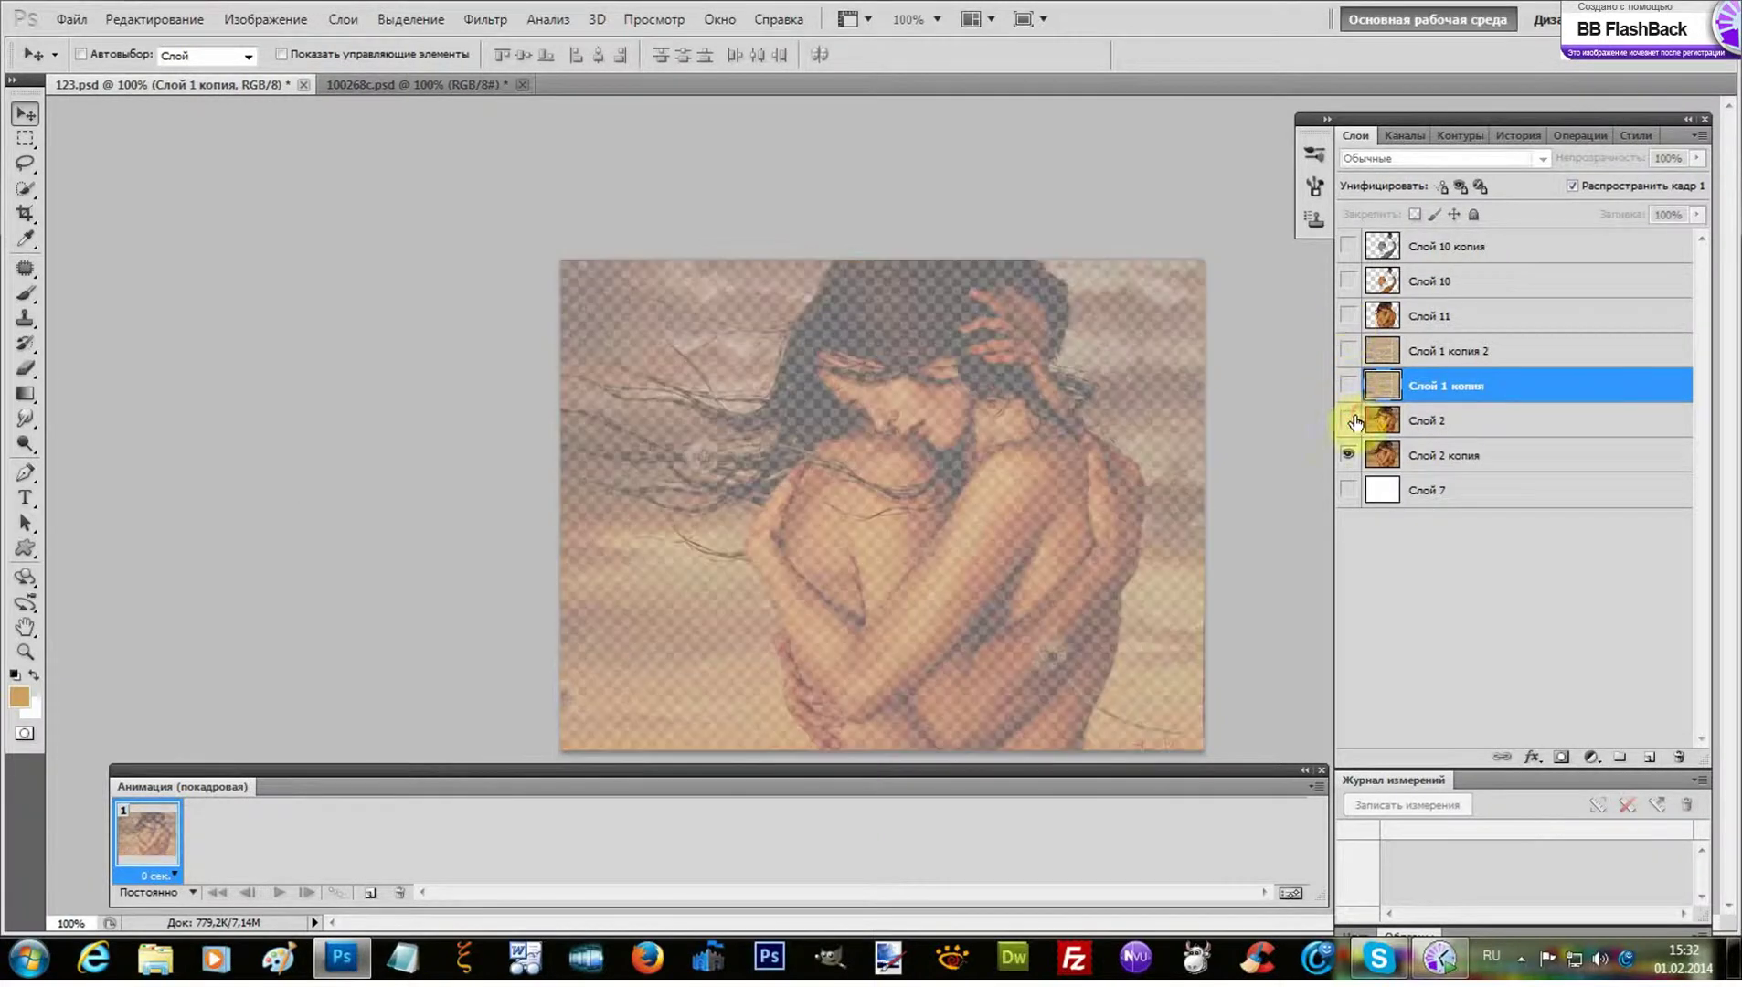
Hide Слой 2 копия, show the white Слой 7 and the cut-out couple on Слой 11, and make Слой 11 active
left_click(1348, 455)
left_click(1348, 490)
left_click(1348, 315)
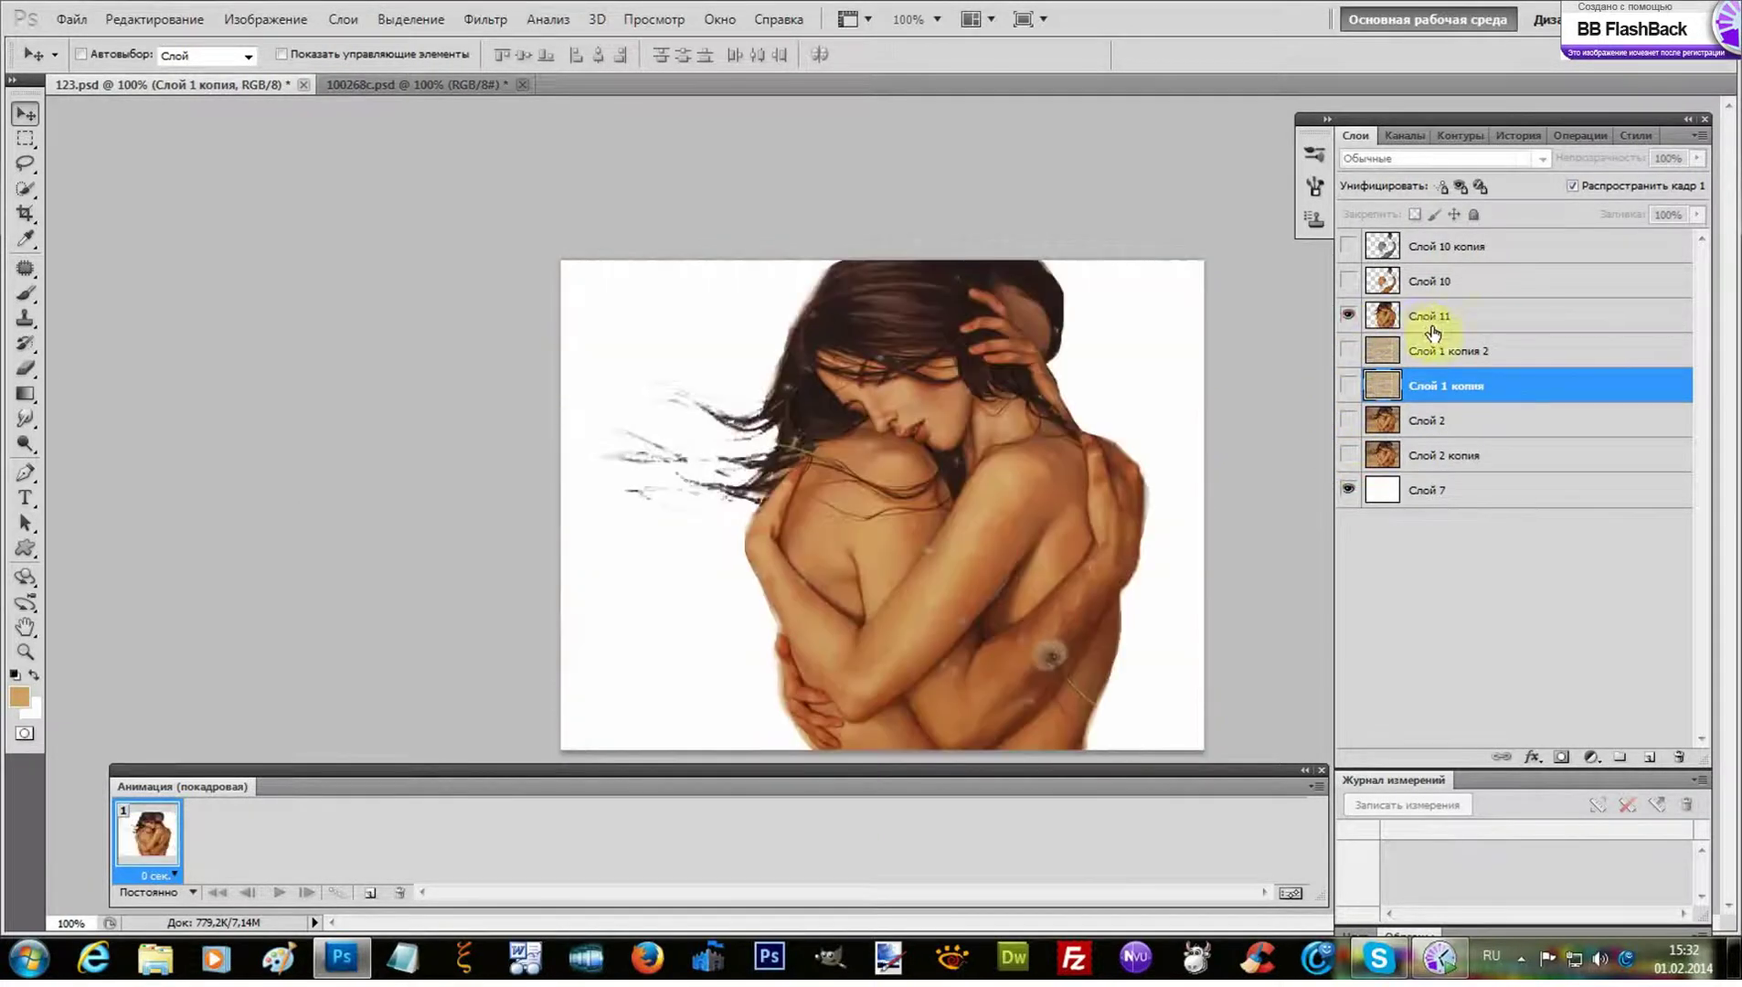
left_click(1432, 329)
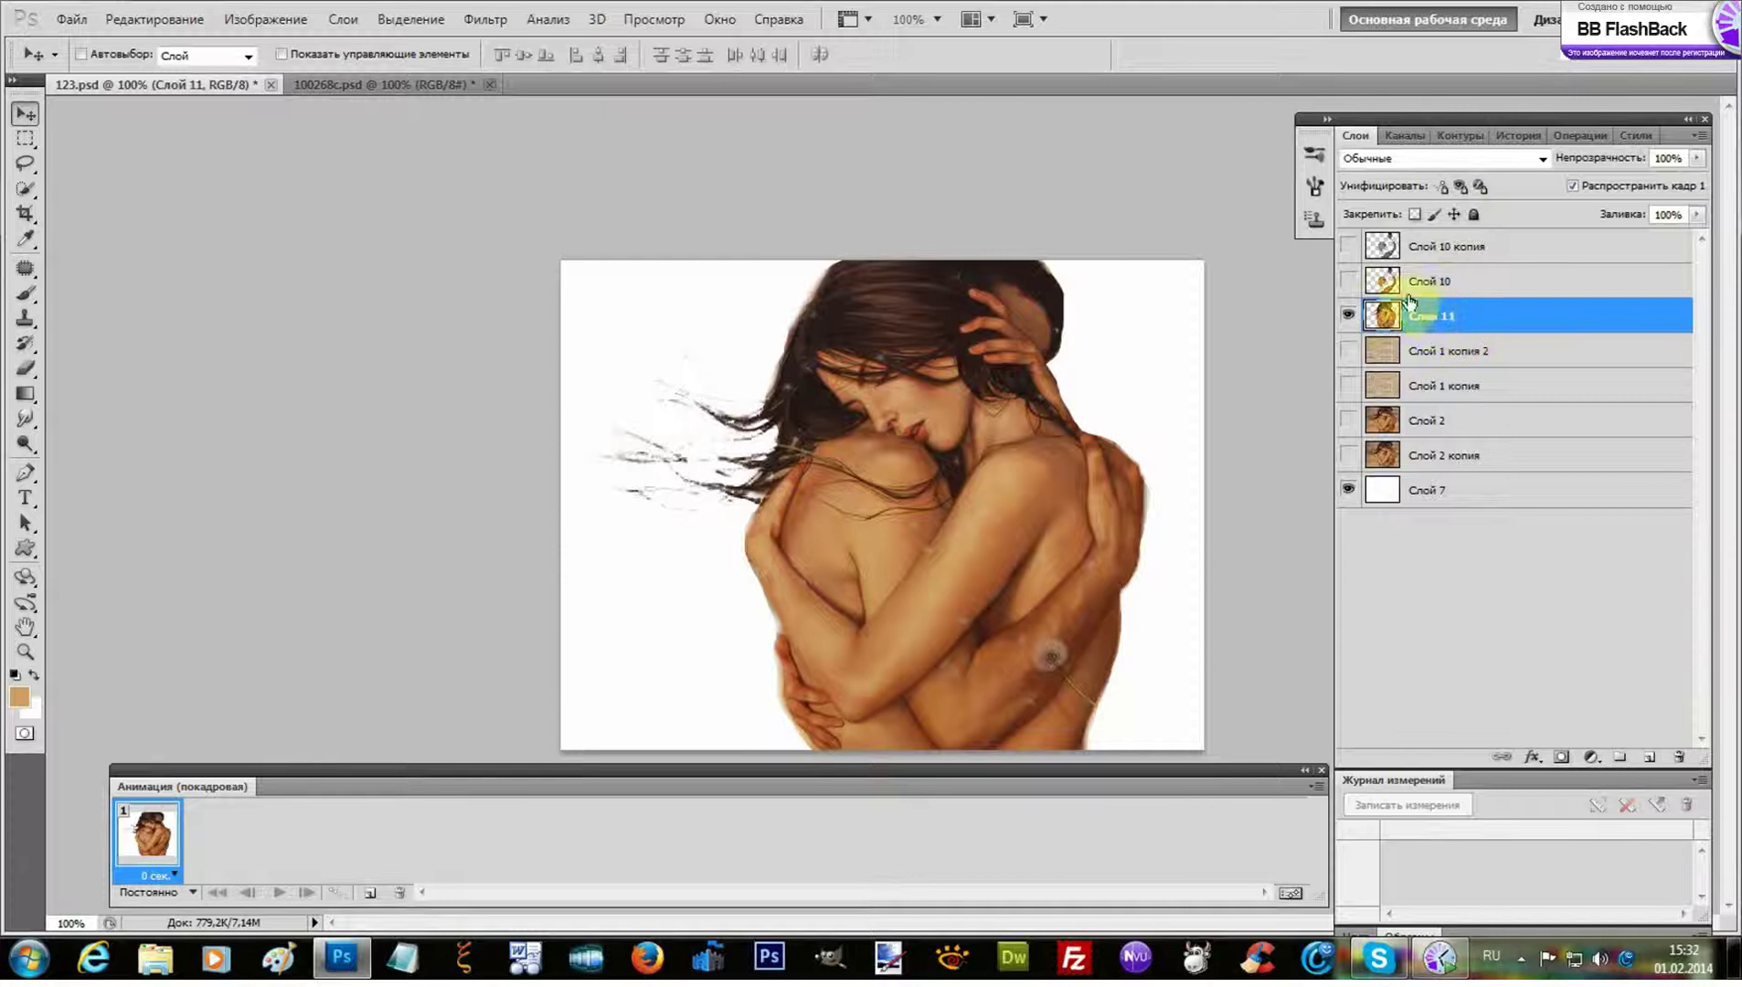
Show the man's cut-out on Слой 10 in place of Слой 11 and make Слой 10 active
left_click(1349, 282)
left_click(1349, 315)
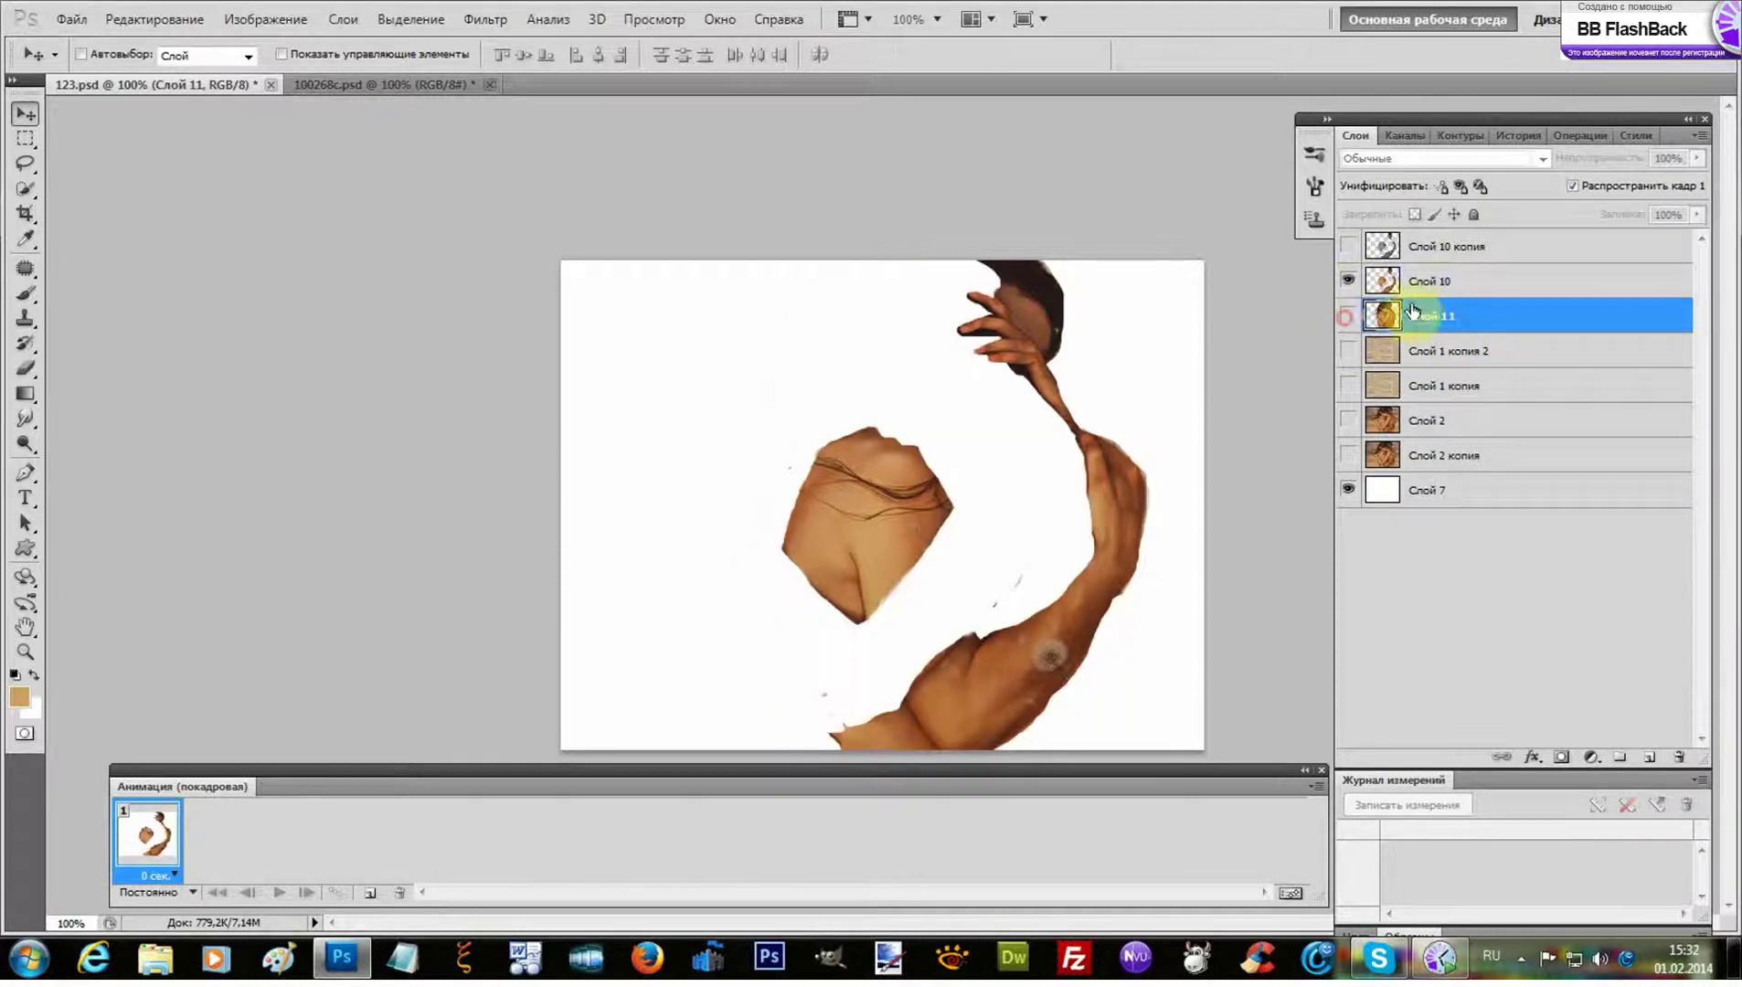
left_click(1425, 286)
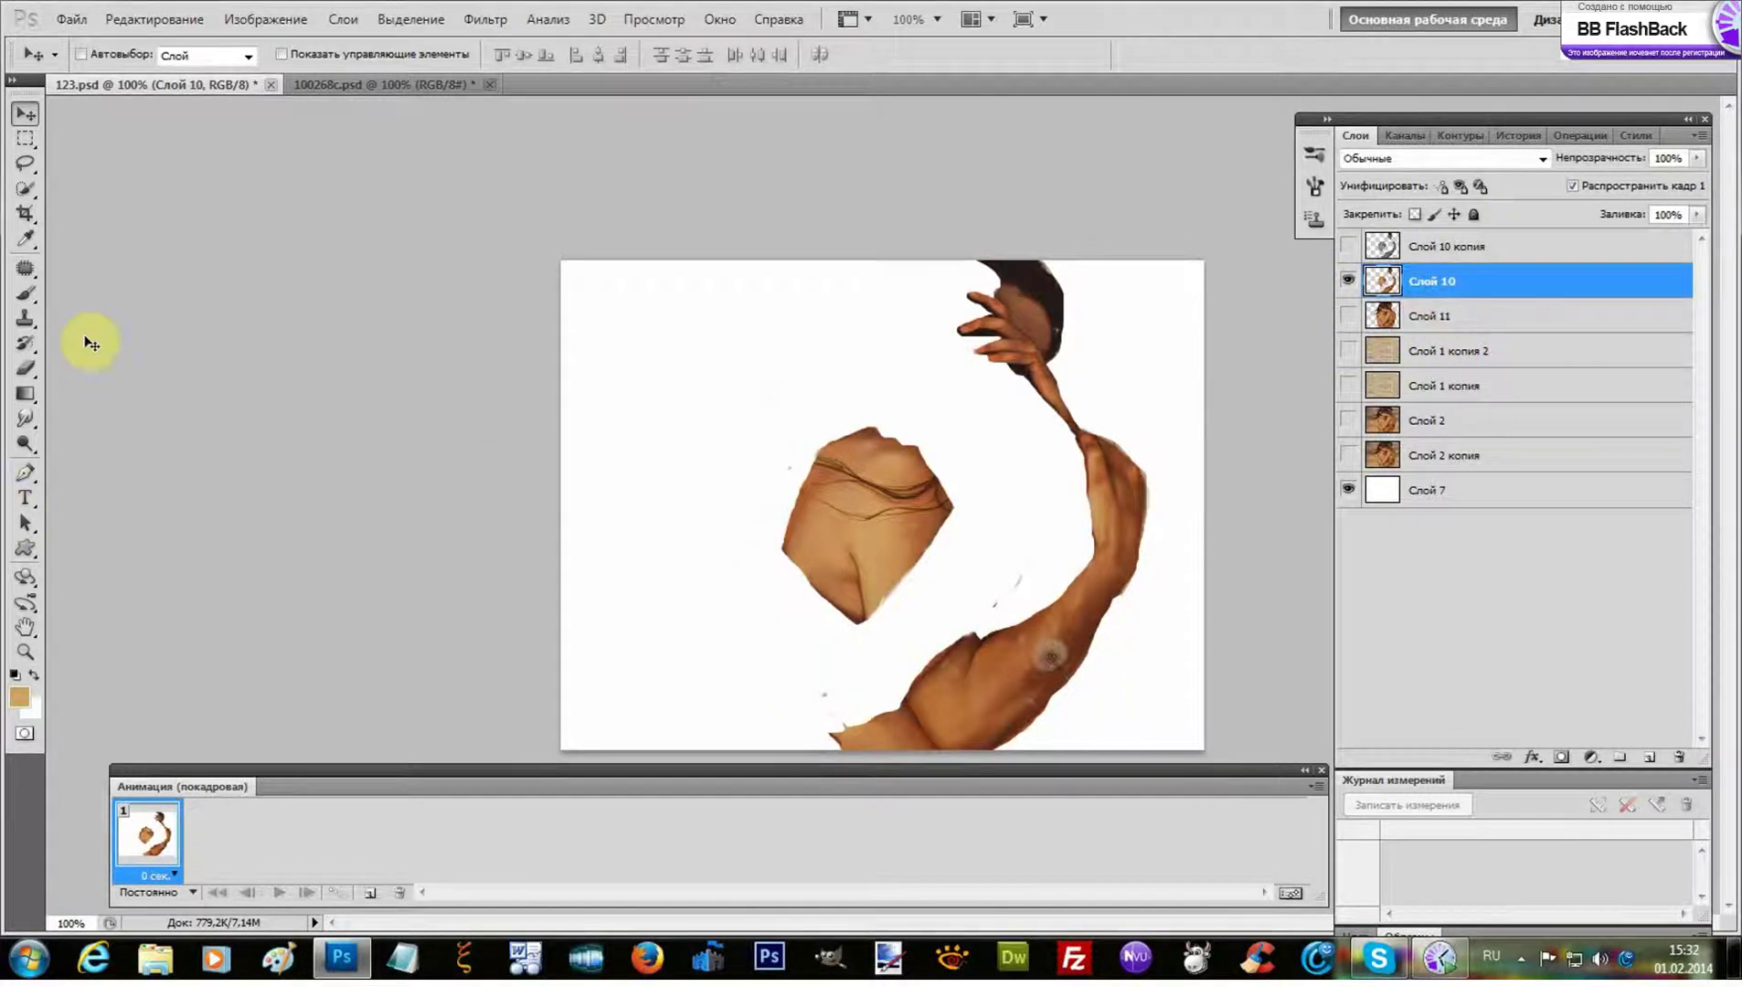
Erase the stray specks around the man's cut-out on Слой 10 with a soft 62-pixel Eraser
left_click(25, 368)
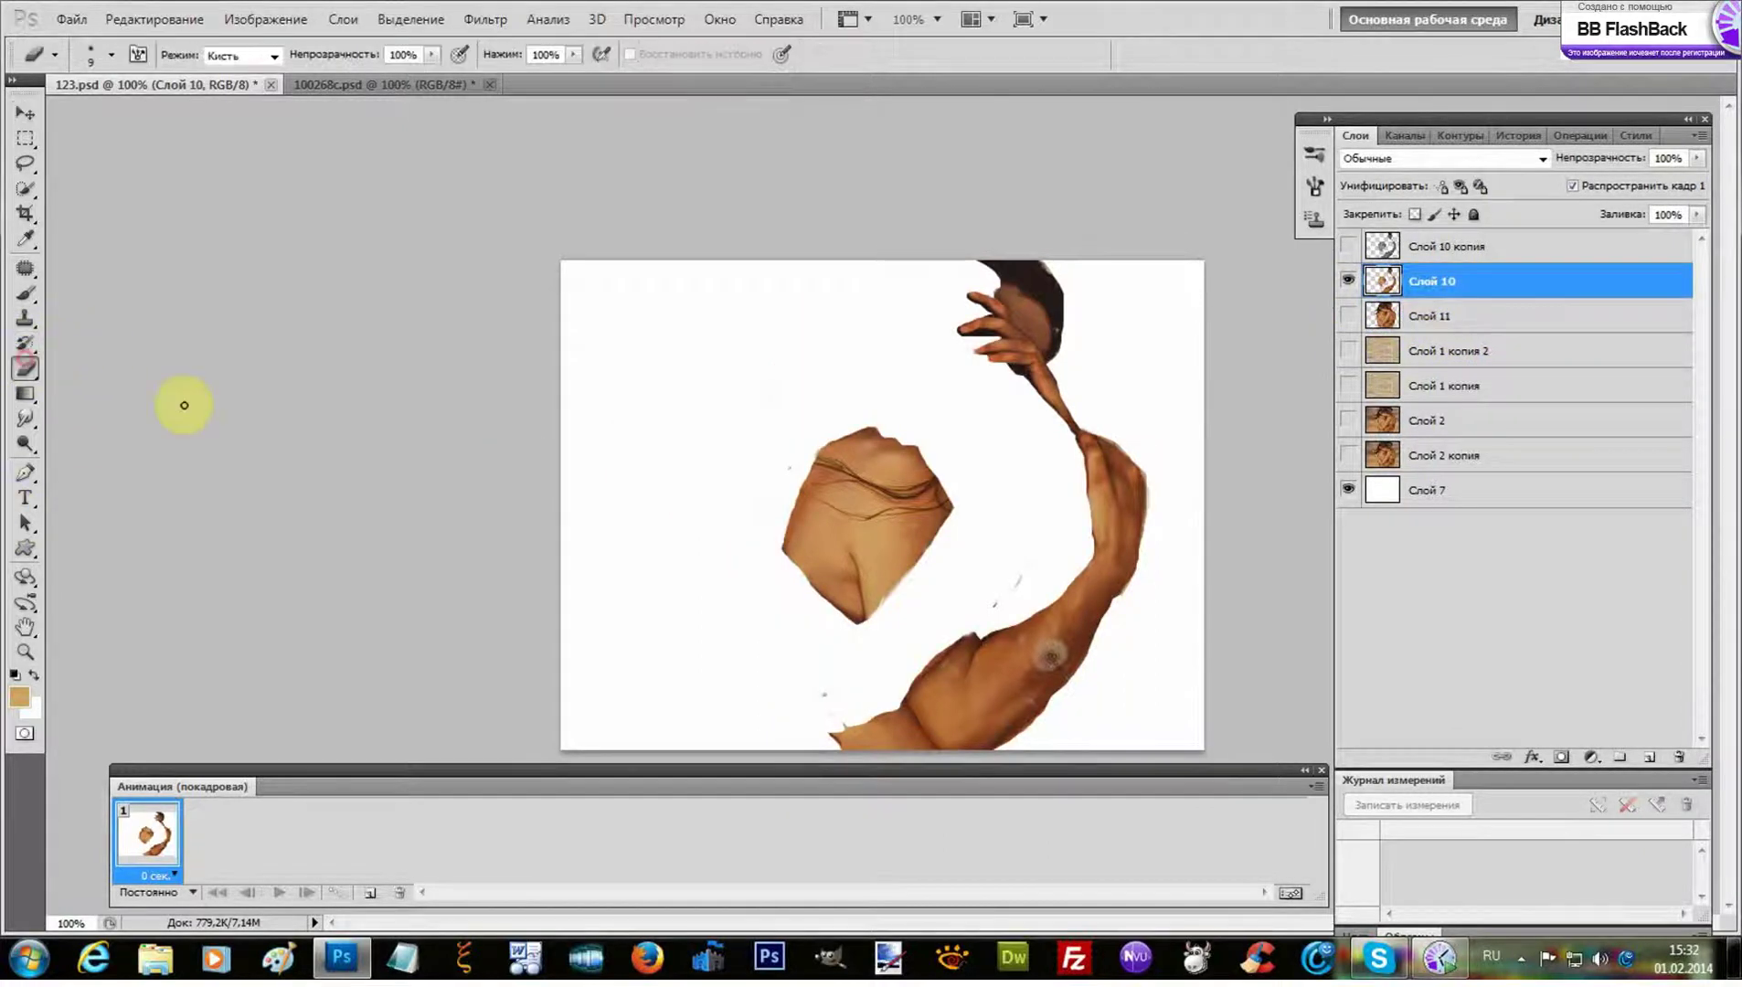
left_click(111, 55)
left_click_drag(40, 117, 91, 115)
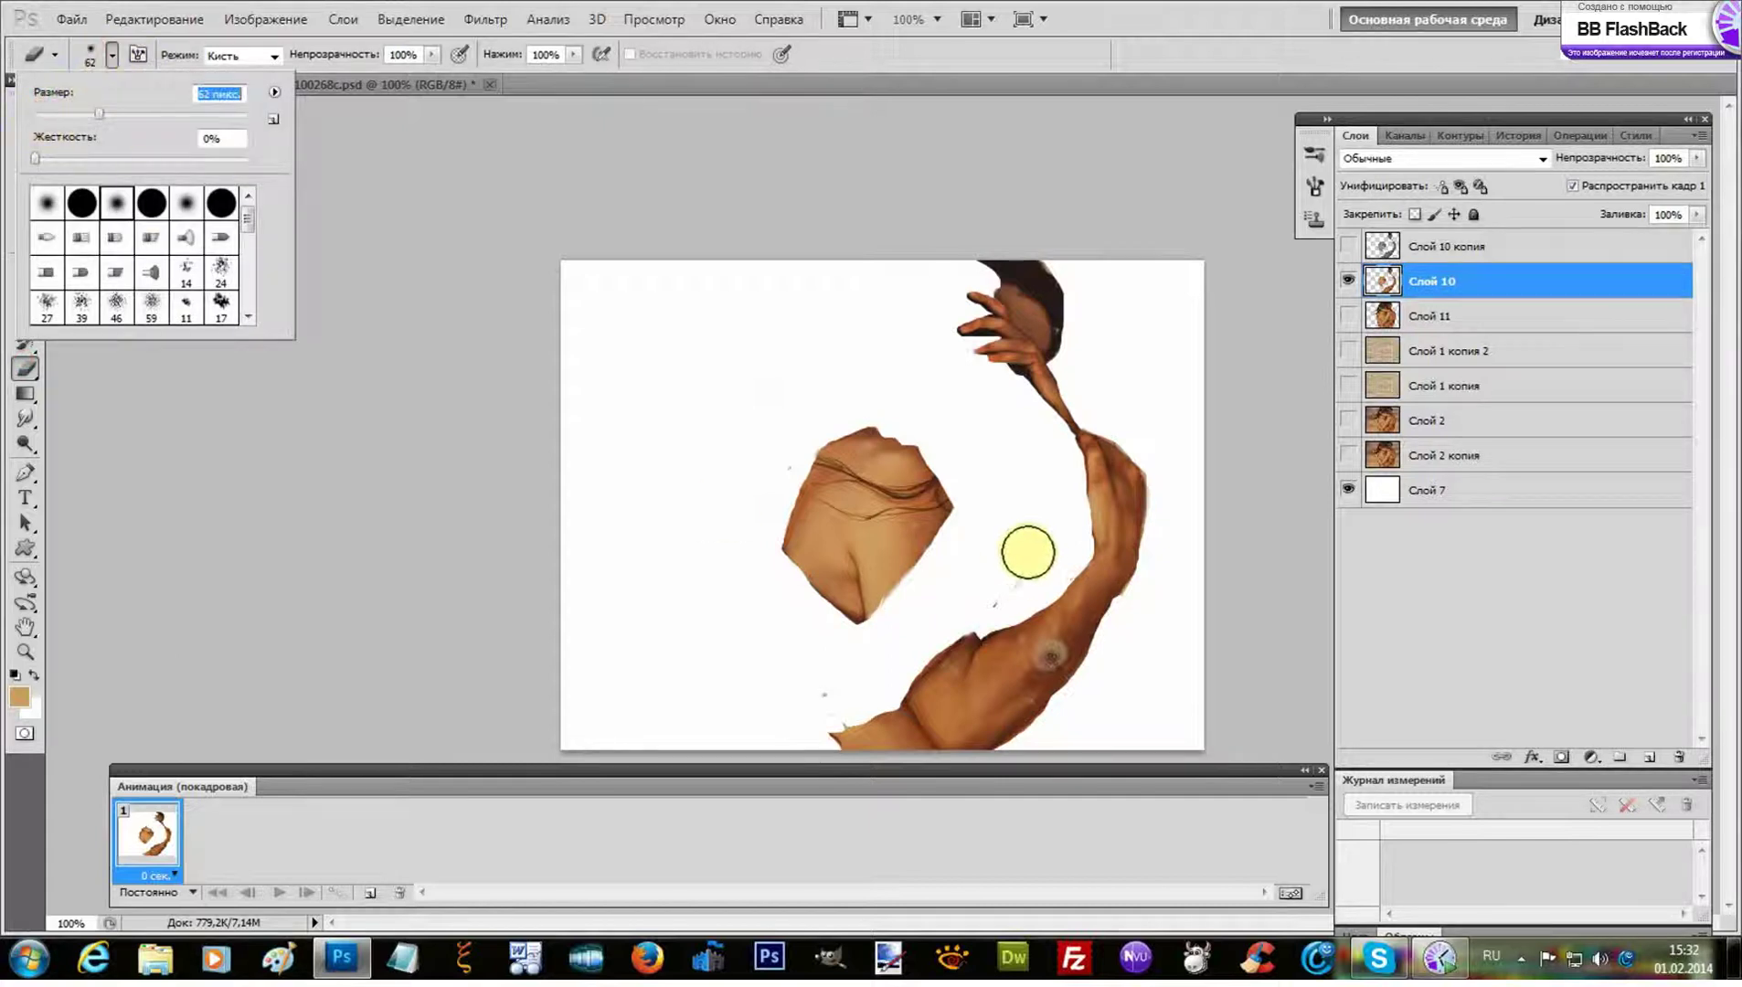
left_click(1020, 559)
mouse_move(762, 474)
left_mouse_down()
mouse_move(773, 436)
mouse_move(742, 497)
mouse_move(766, 471)
left_mouse_up()
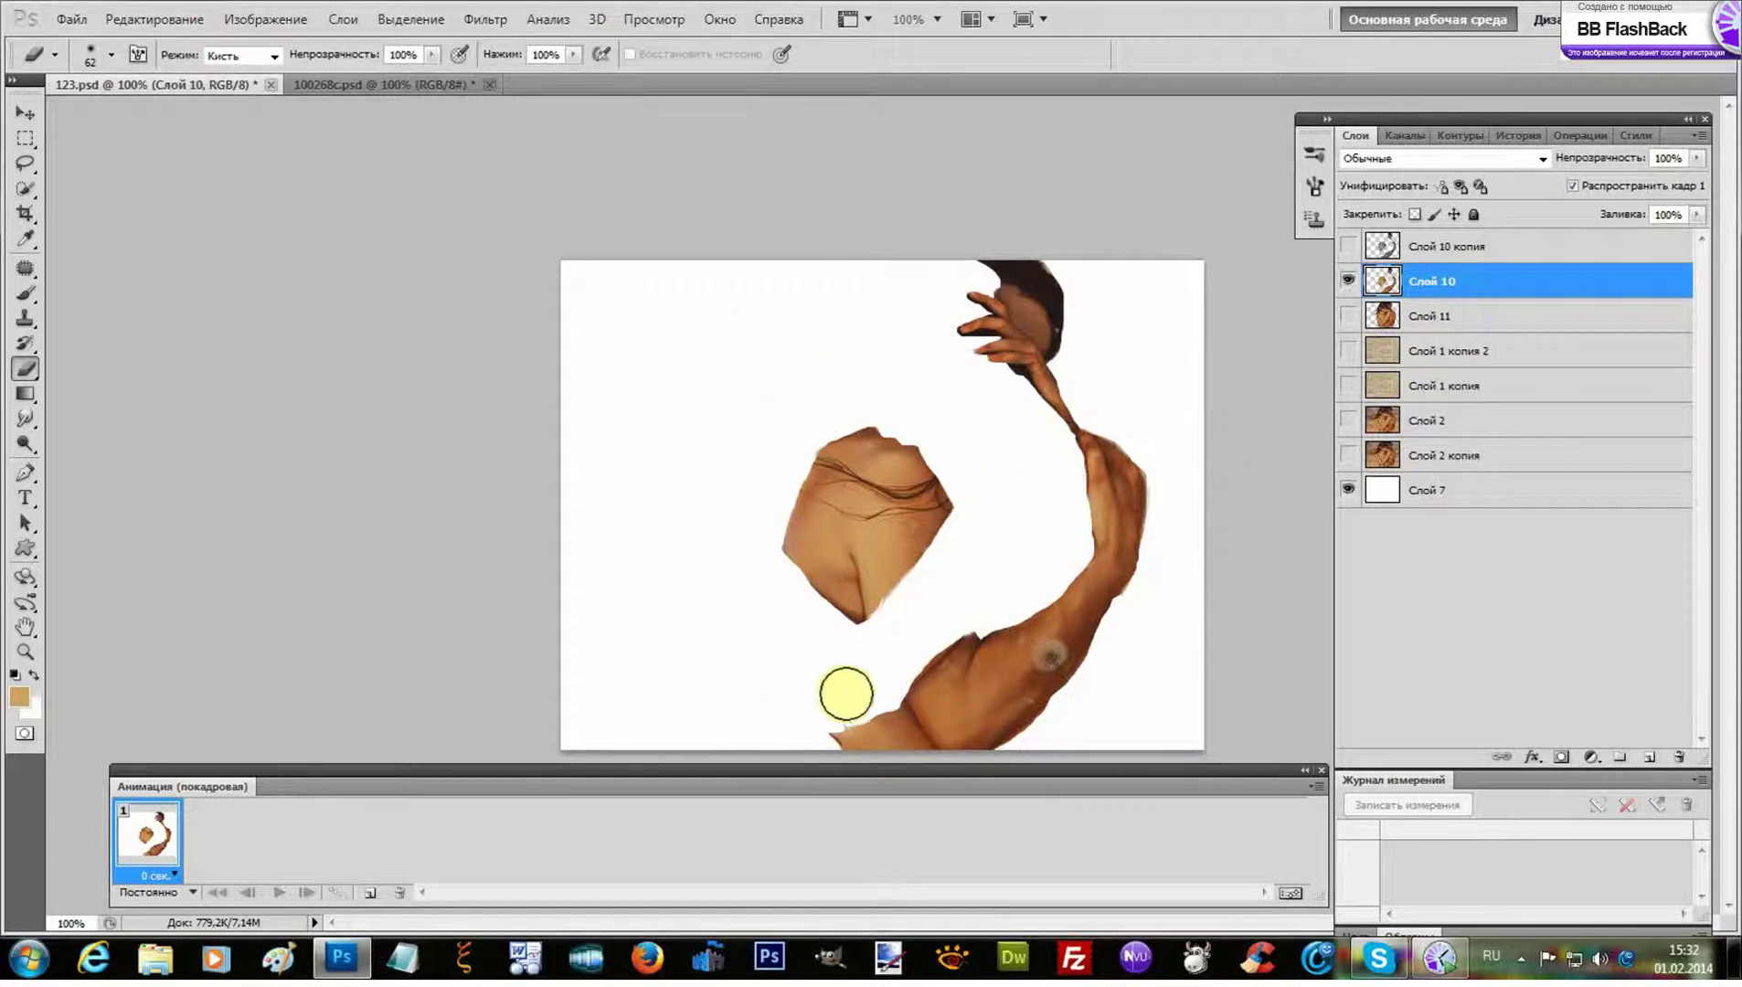
Duplicate Слой 10 and desaturate the copy
right_click(1453, 283)
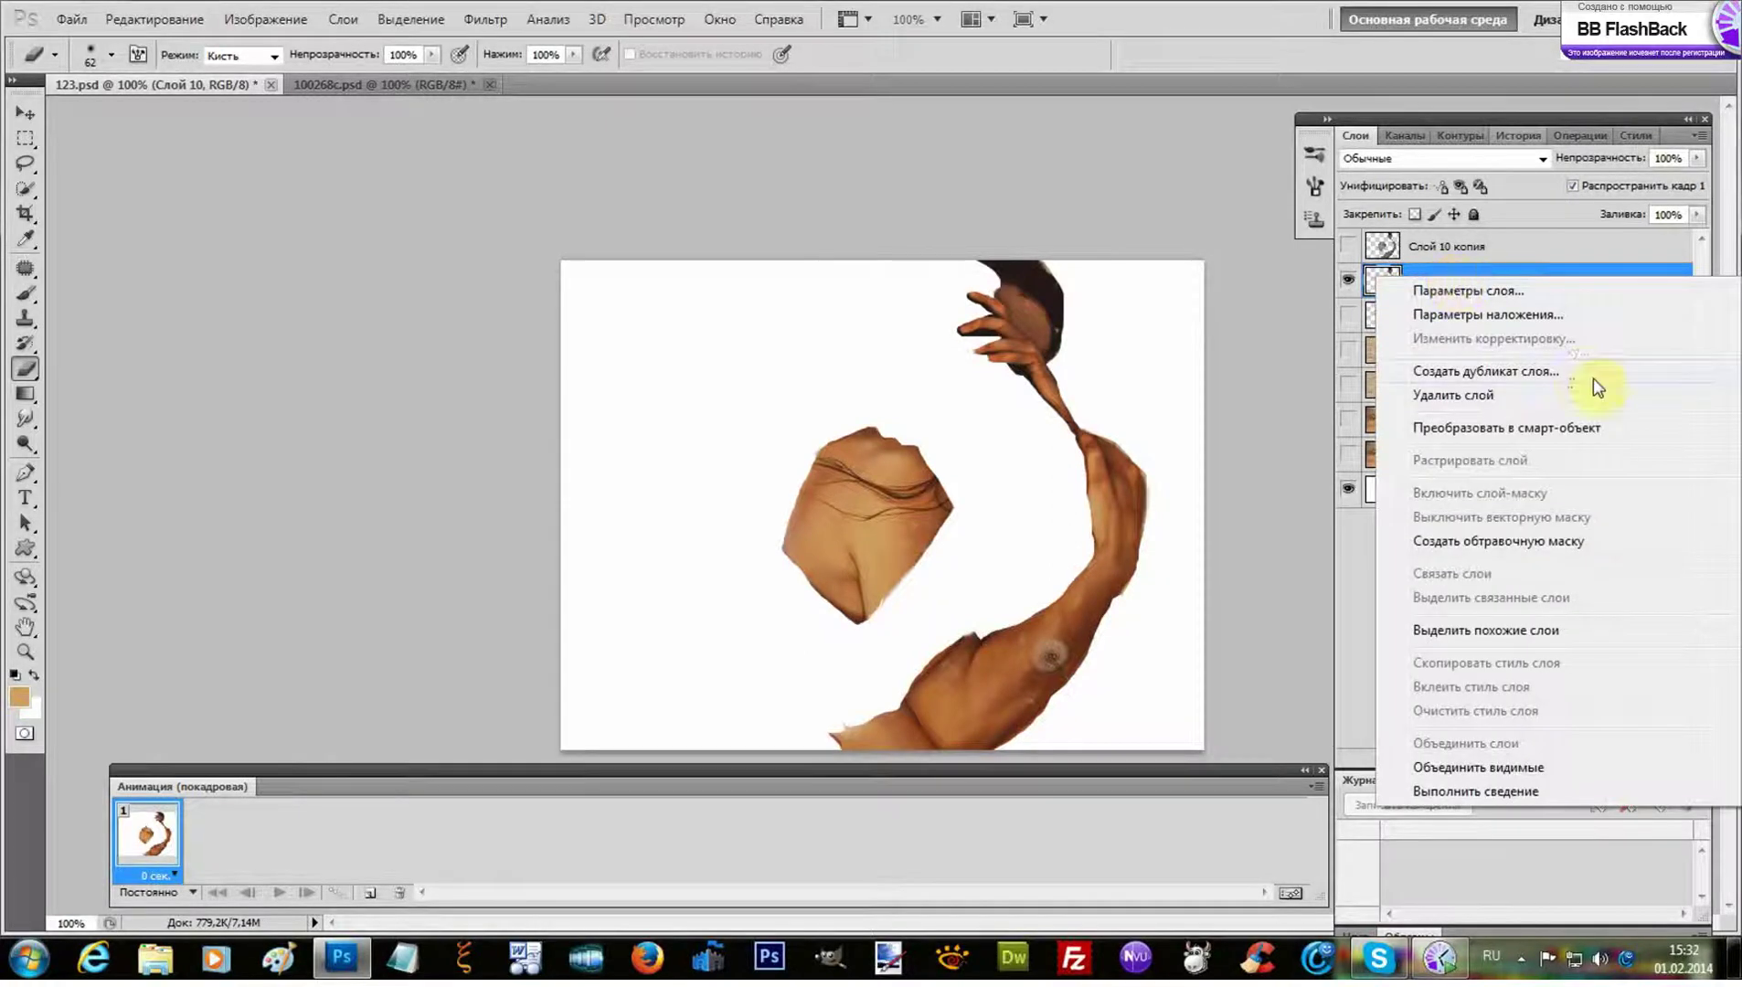
left_click(1554, 371)
left_click(1060, 293)
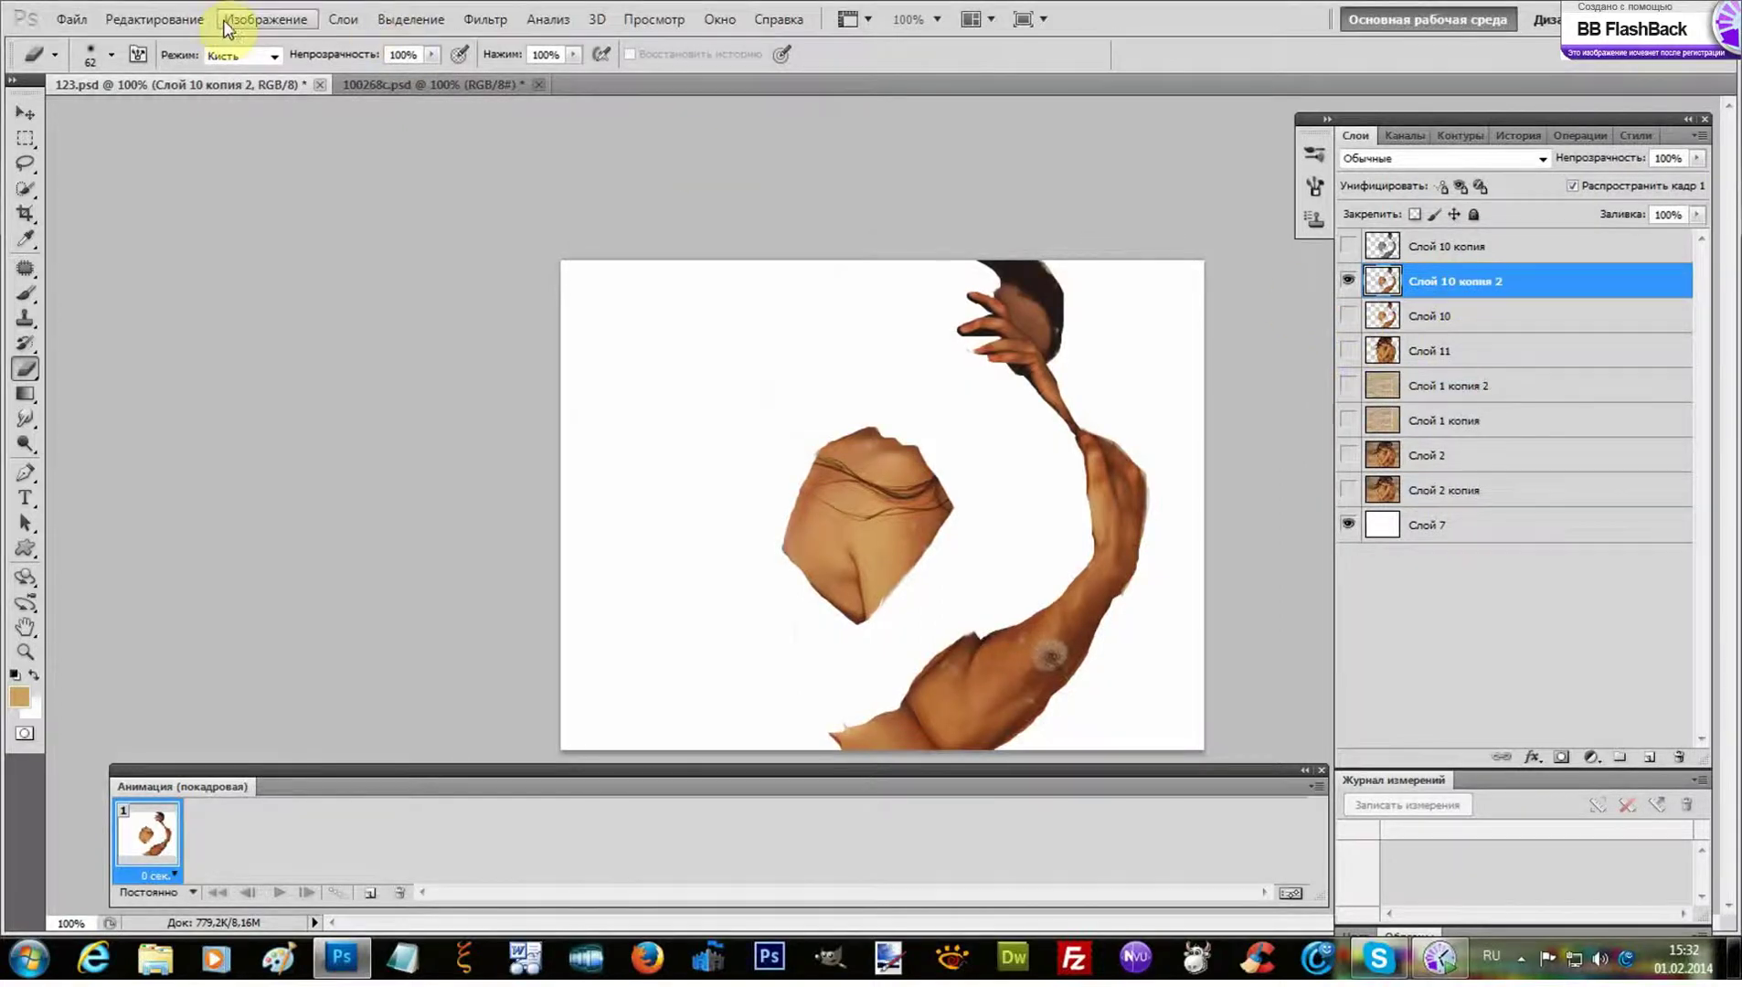
left_click(261, 19)
mouse_move(256, 74)
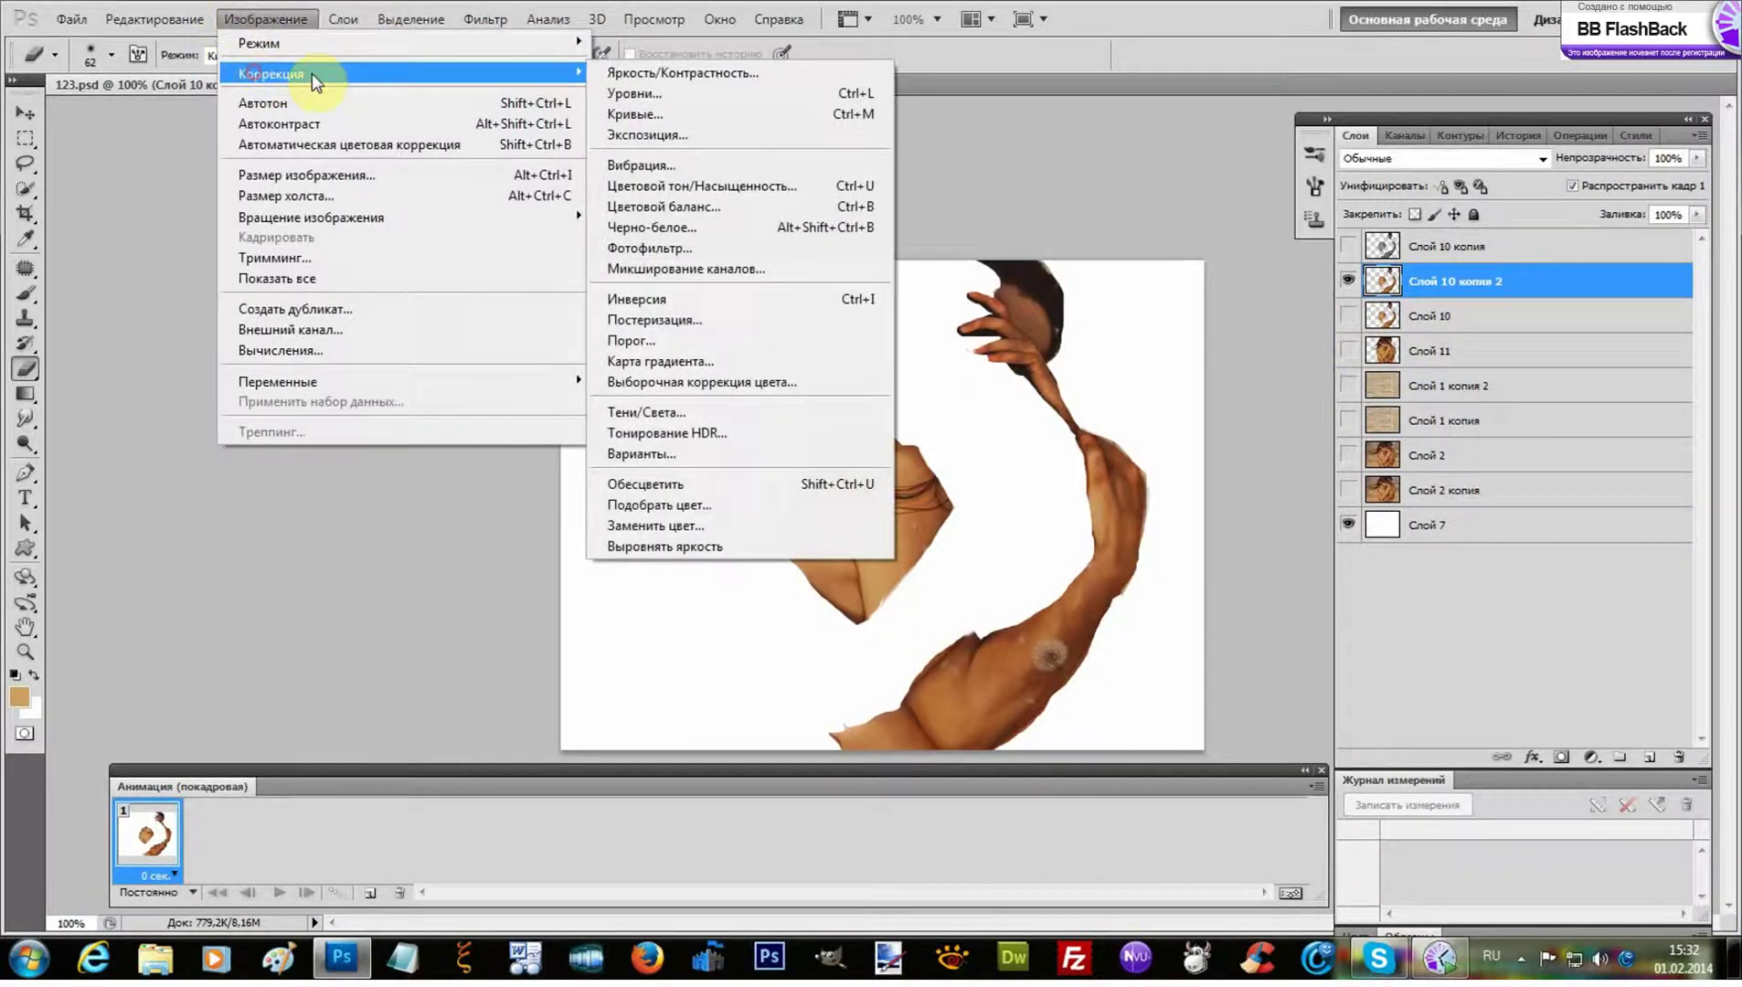
left_click(672, 484)
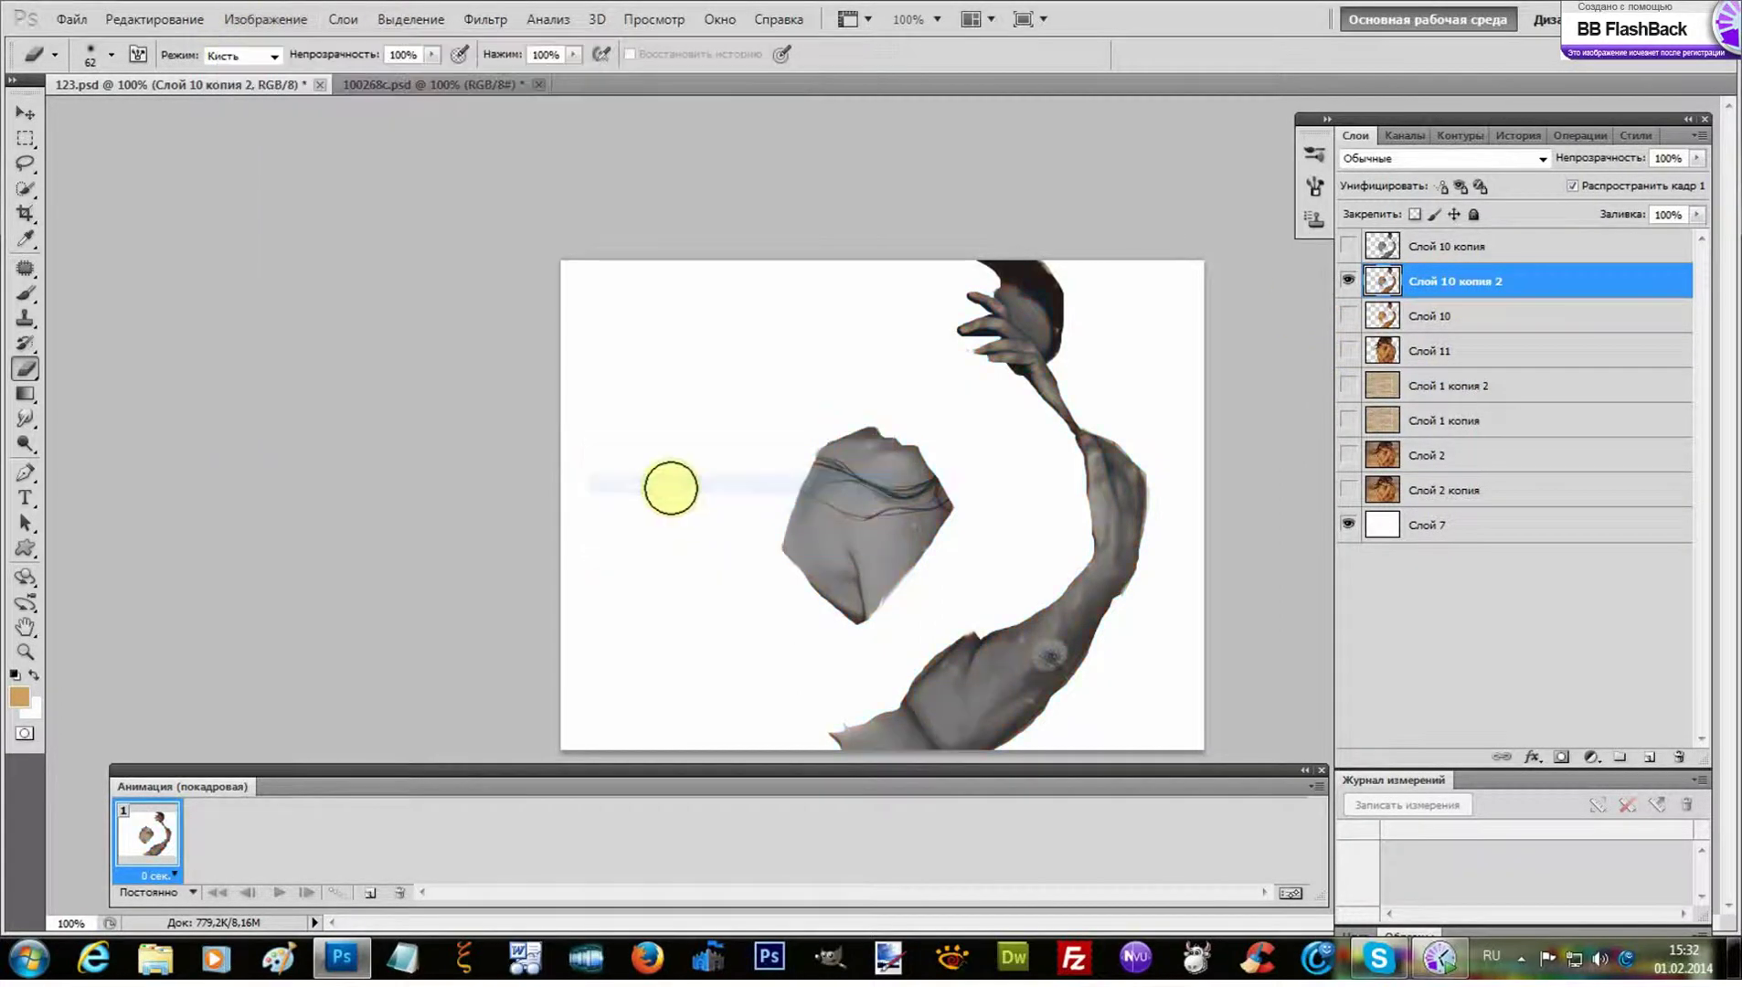
Increase the desaturated copy's contrast with Levels, setting the input black point to 27 and the white point to about 194
left_click(265, 18)
mouse_move(277, 85)
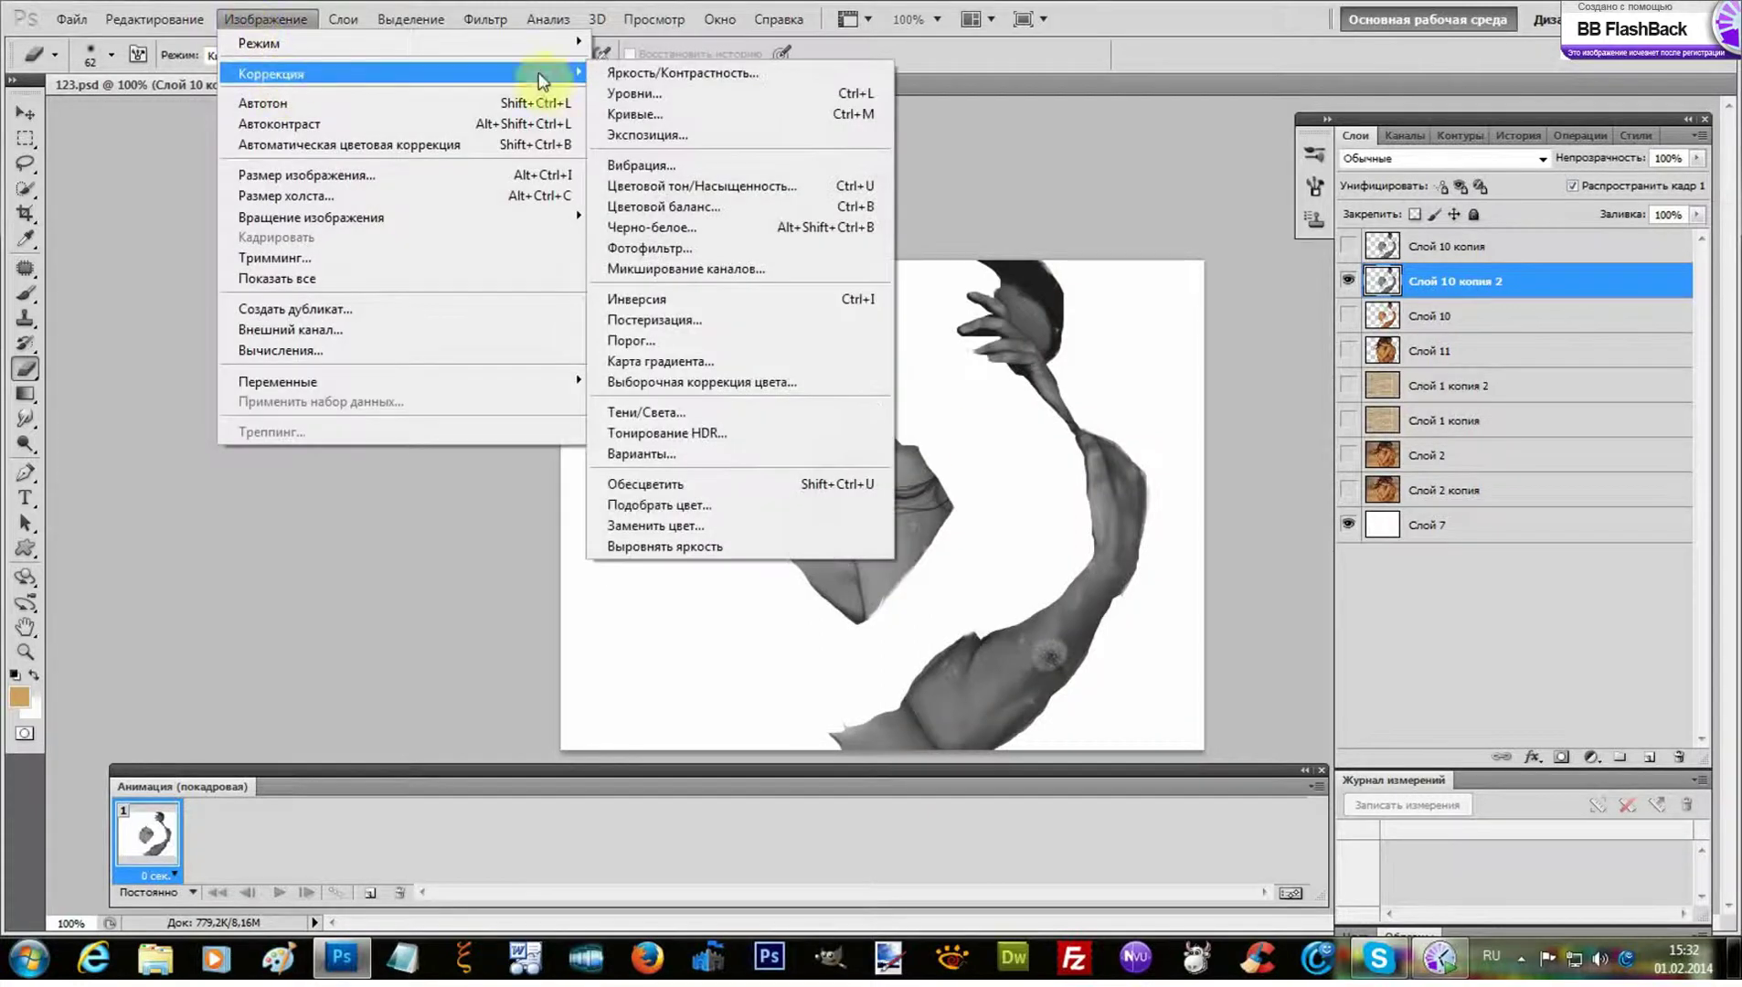
left_click(672, 94)
left_click_drag(476, 349, 435, 347)
left_click_drag(199, 347, 229, 350)
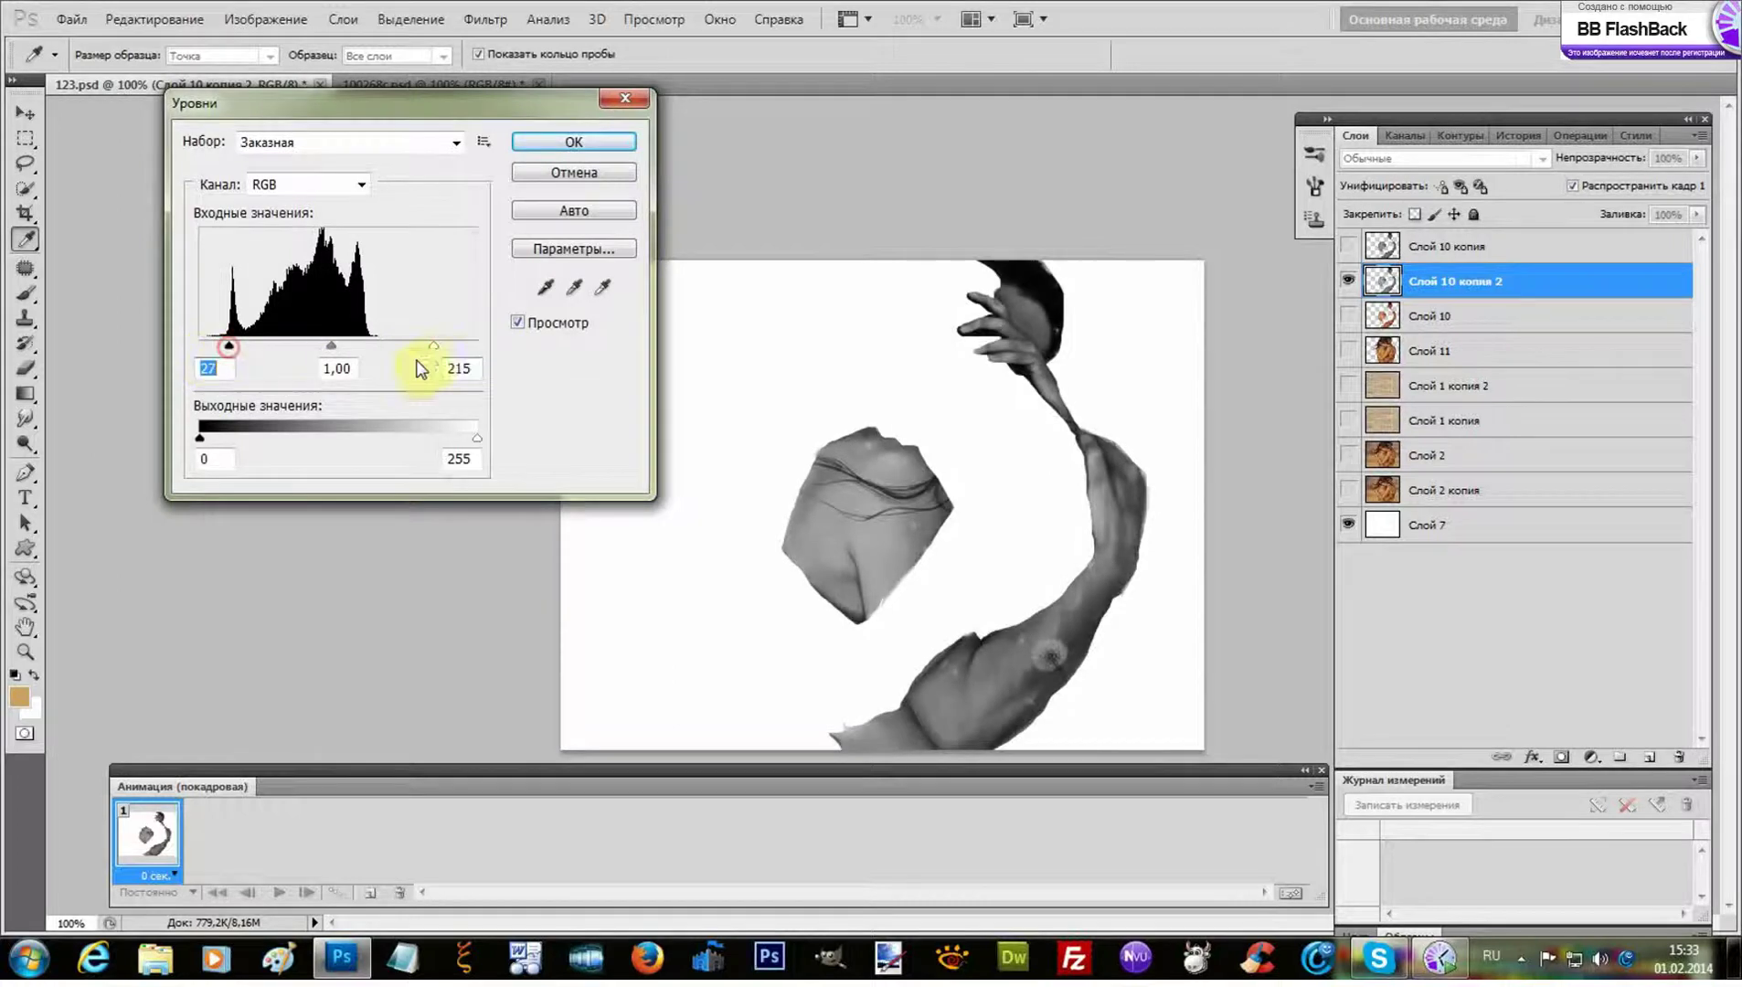
left_click_drag(435, 350, 399, 359)
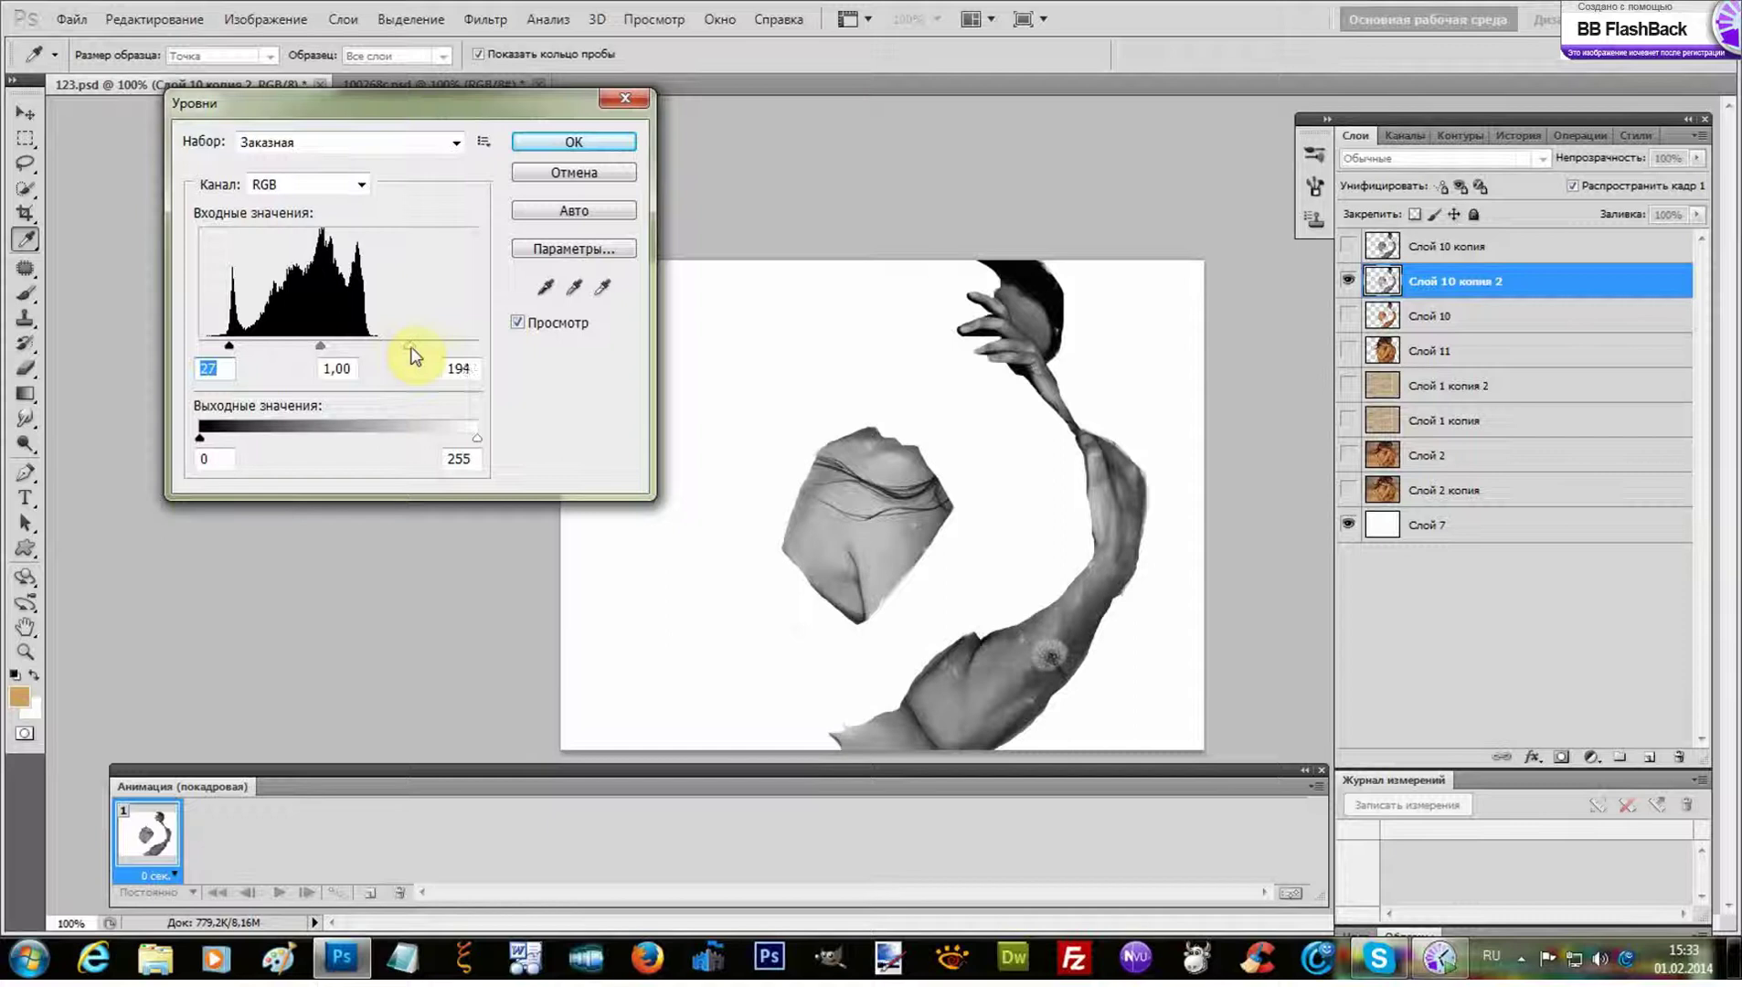
left_click(521, 142)
key("b")
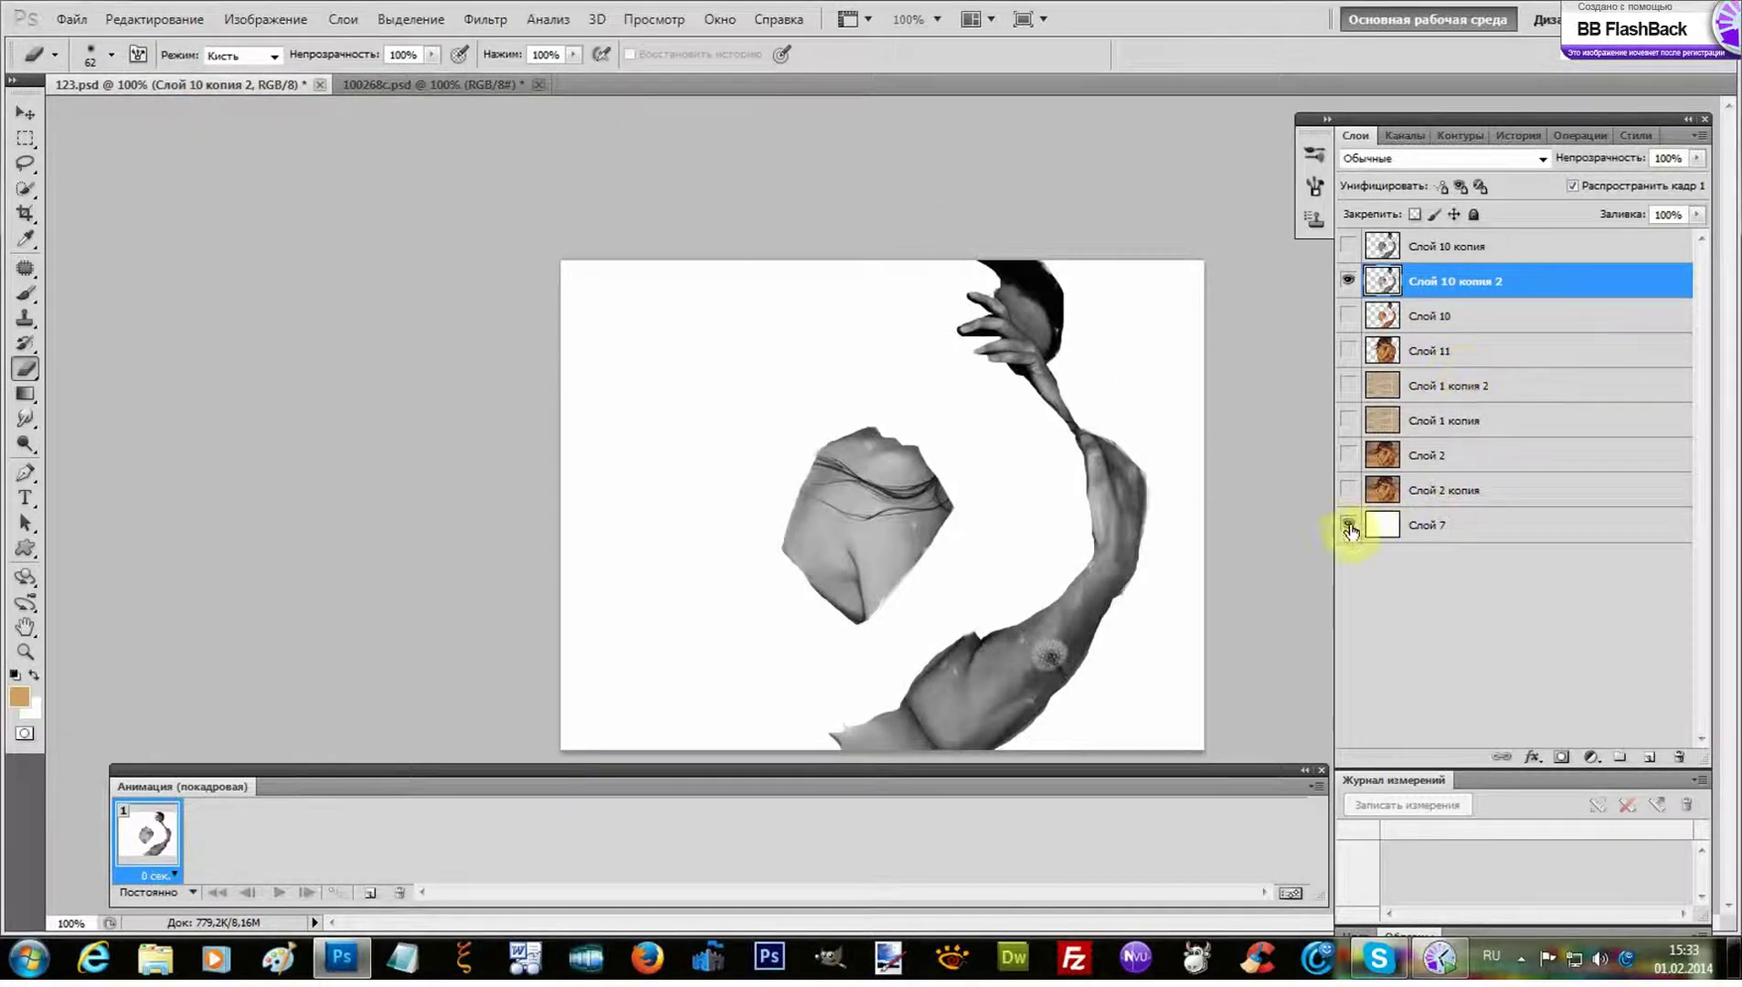
Save the document as a Photoshop file named 9090 in the folder для уроков
left_click(71, 21)
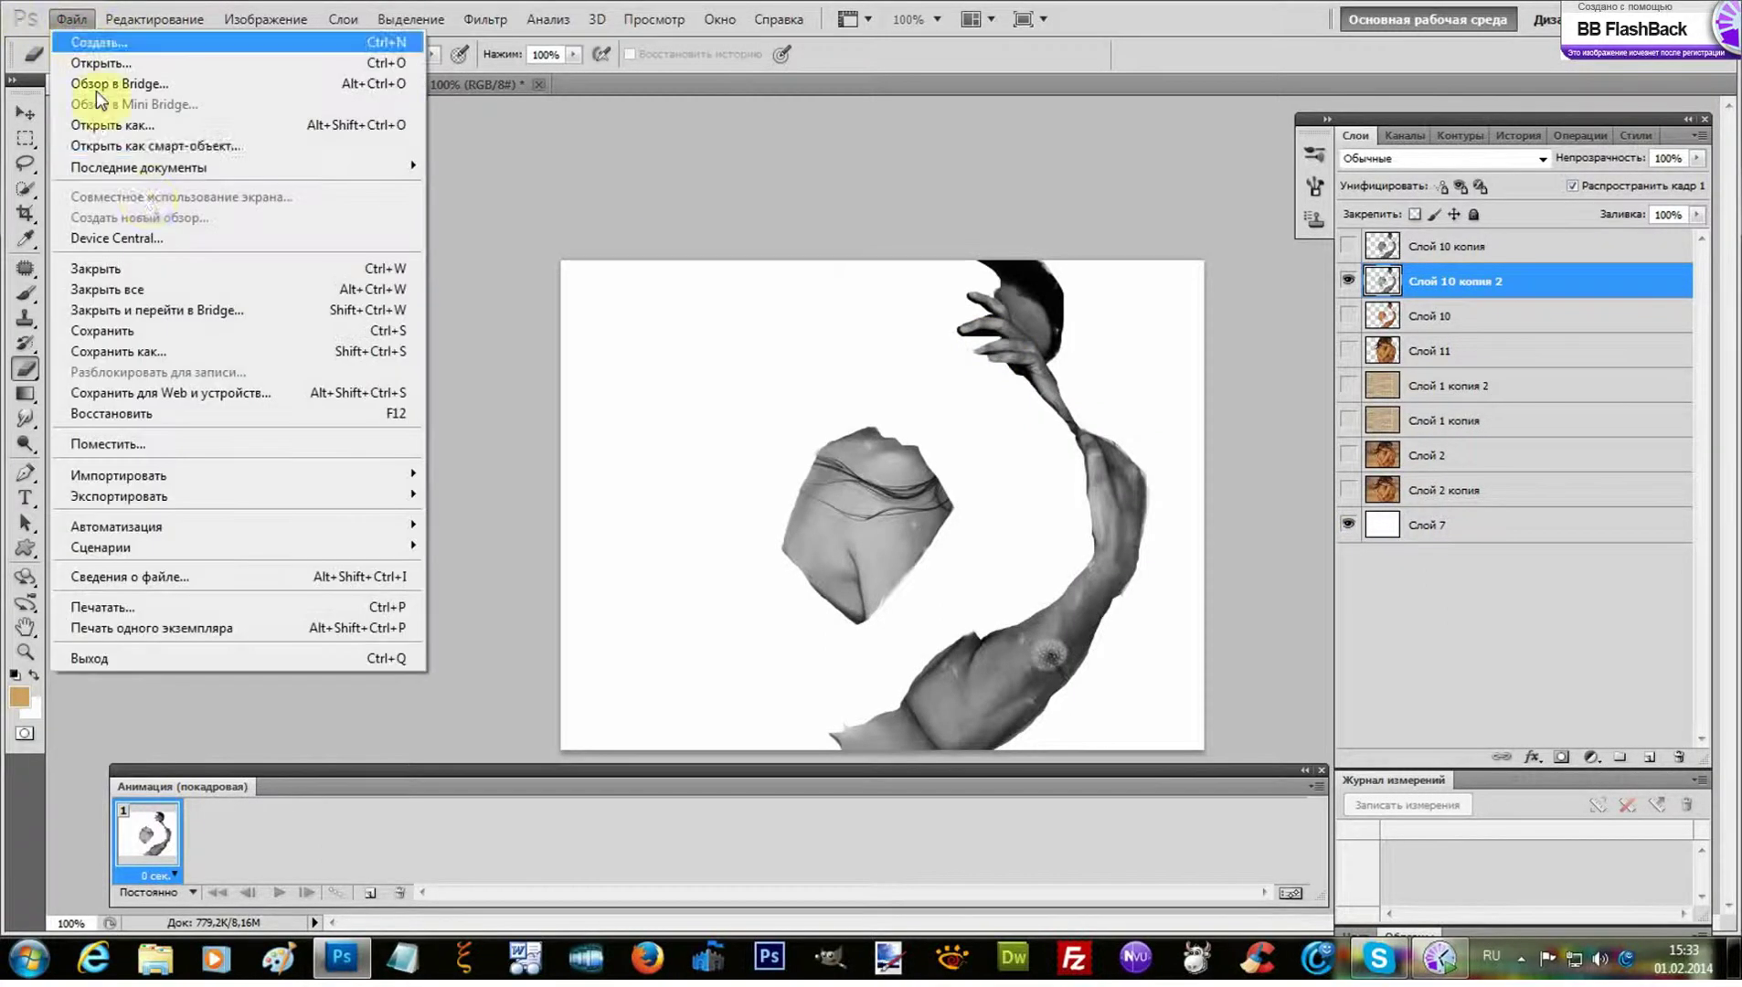
left_click(180, 353)
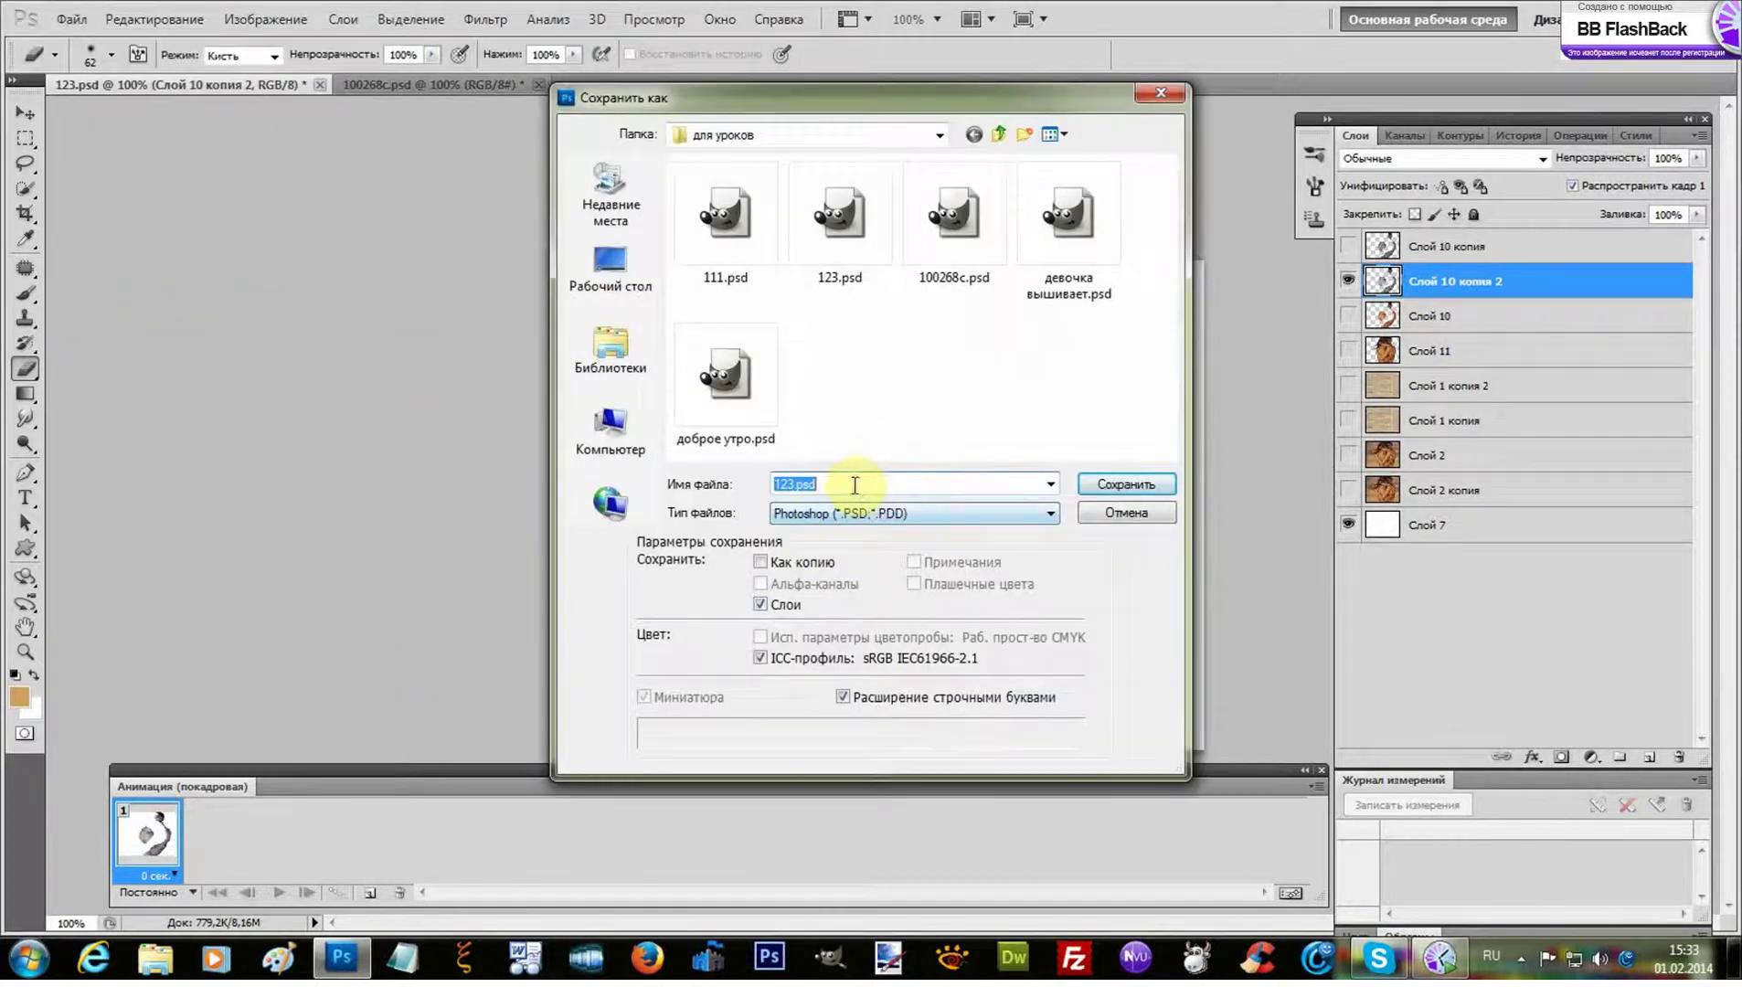
left_click_drag(850, 484, 745, 491)
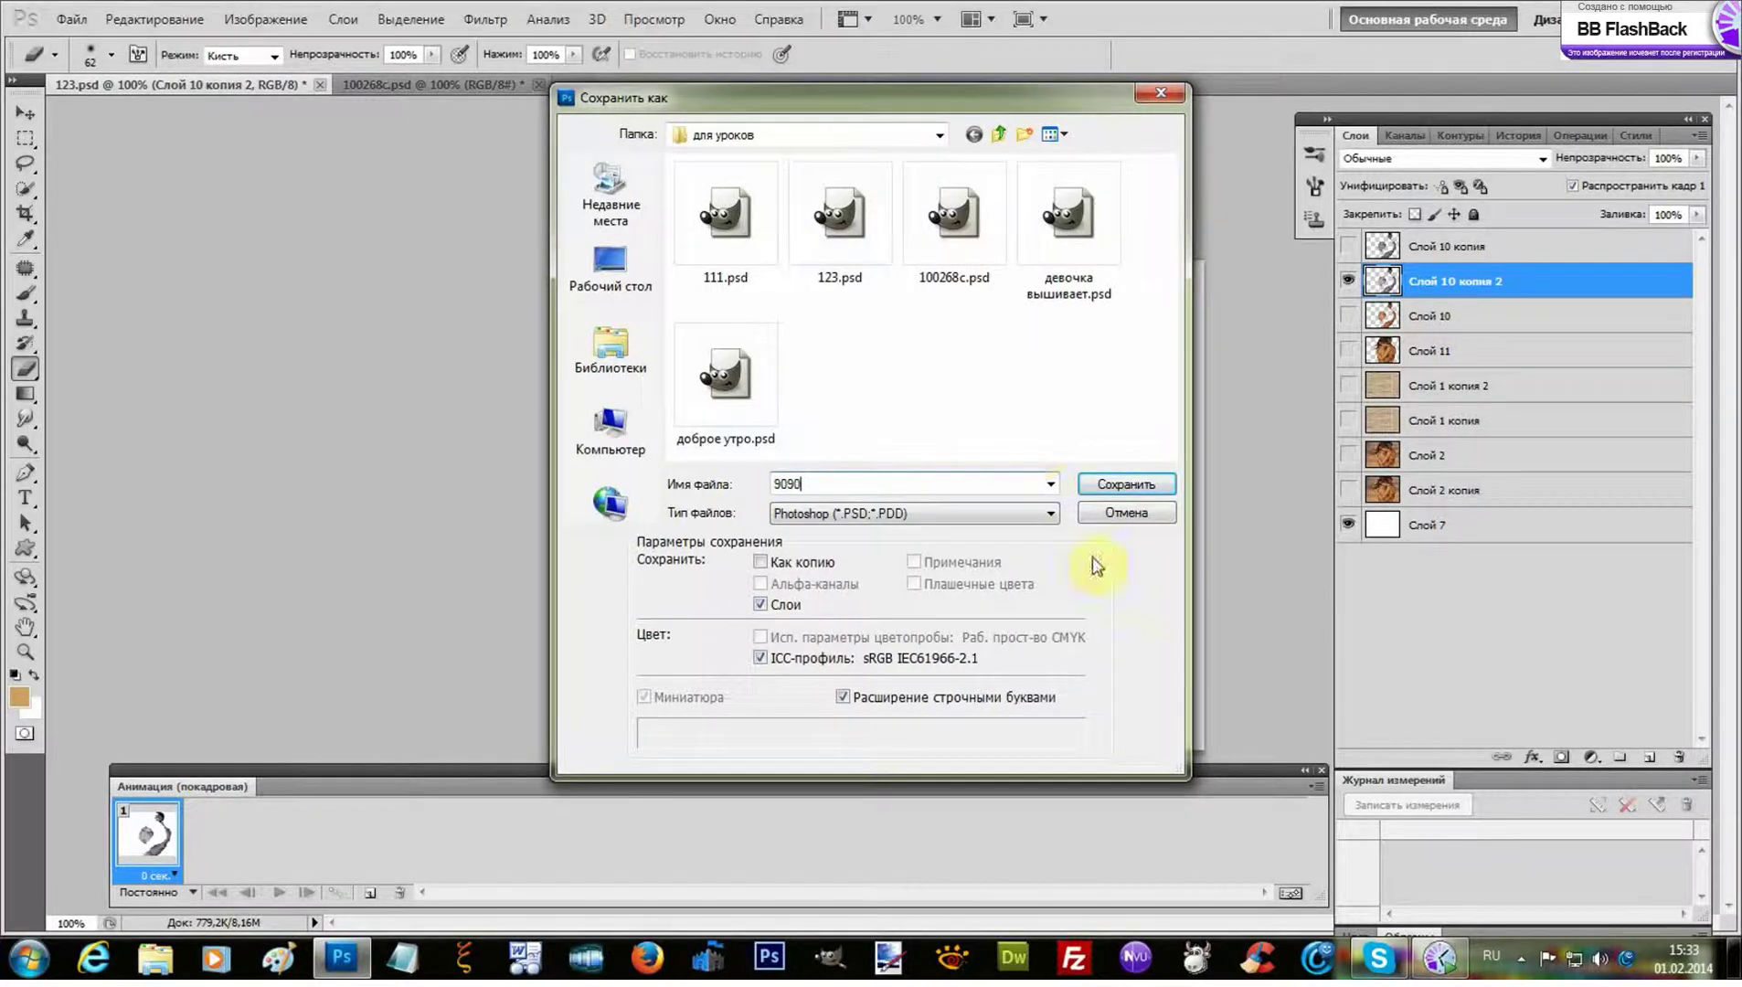
left_click(1129, 484)
left_click(1161, 300)
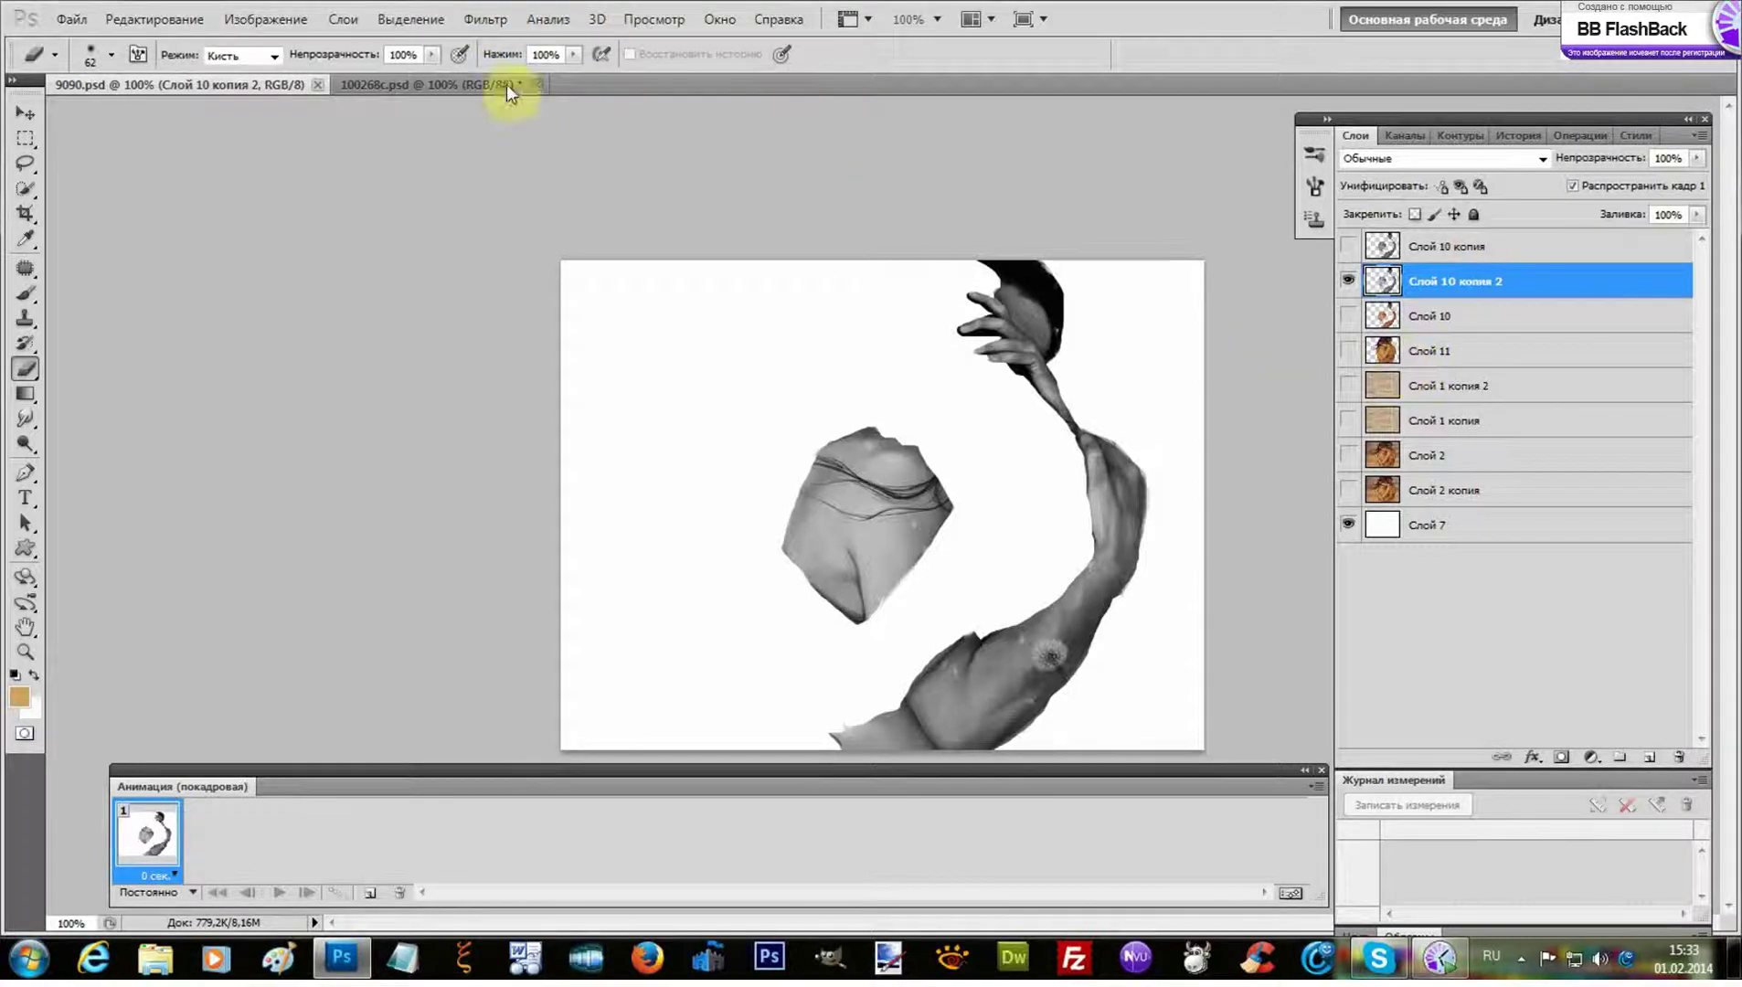
Show the newspaper layer Слой 1 копия 2 and move it directly above Слой 10 копия 2
left_click(485, 20)
left_click(485, 19)
left_click(1348, 385)
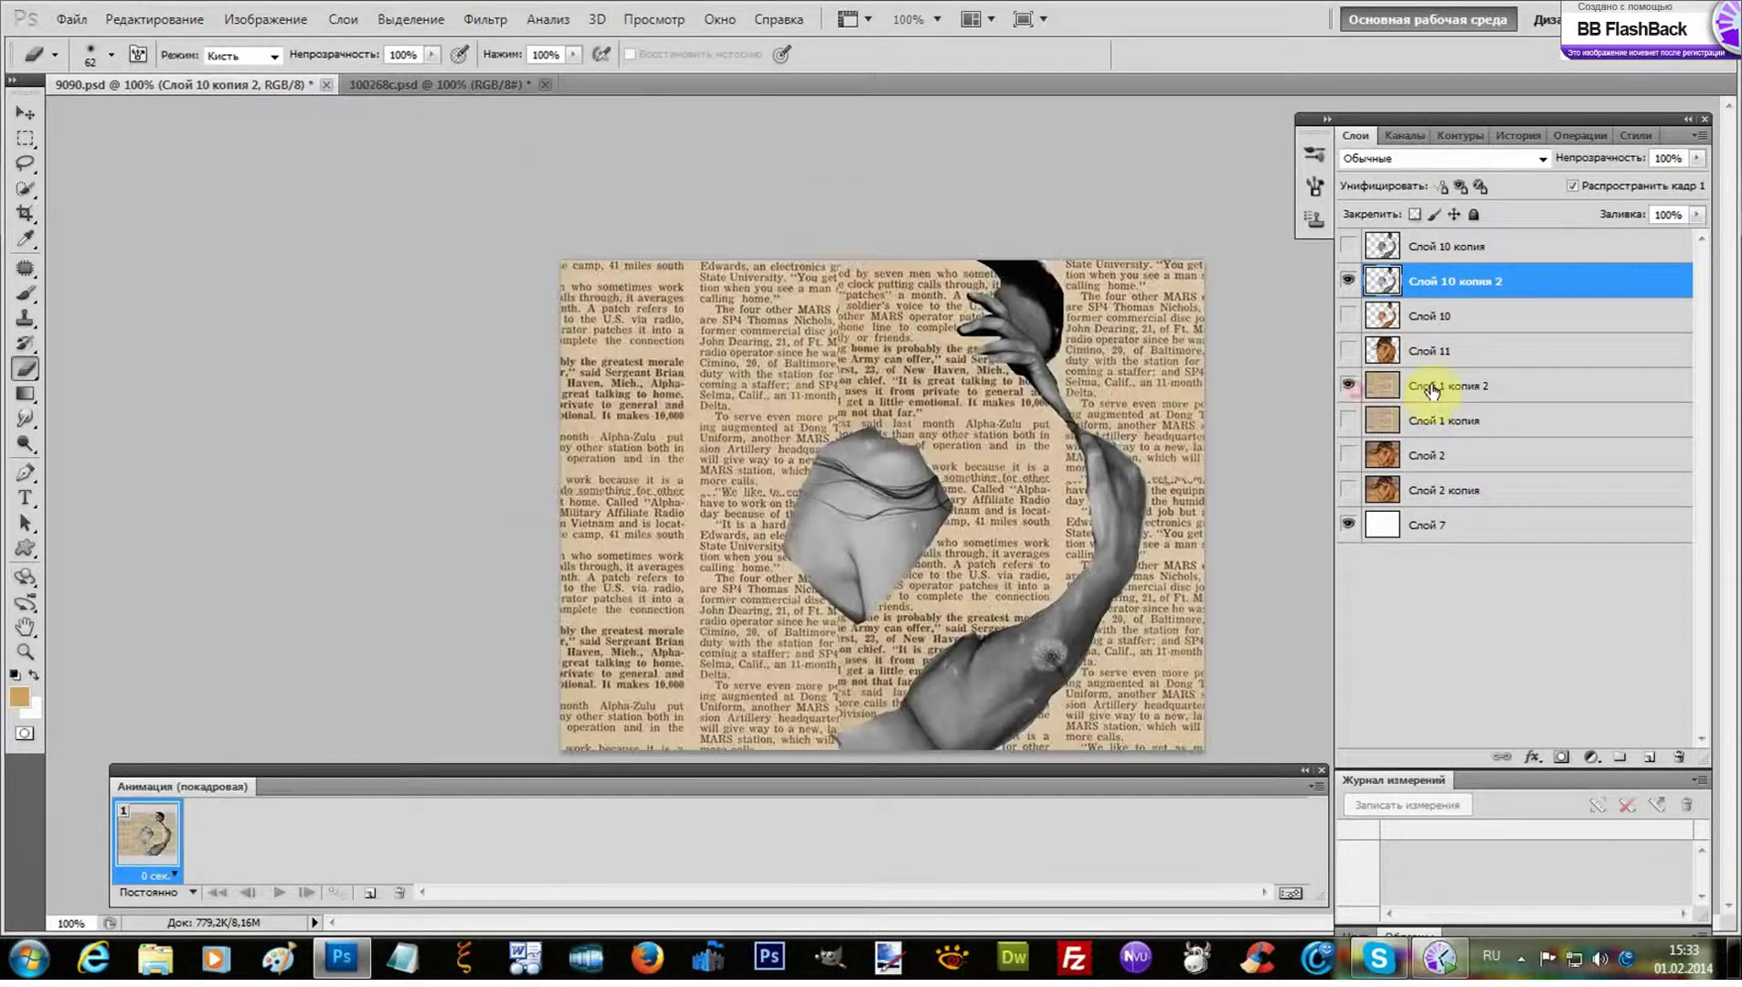
left_click_drag(1432, 389, 1423, 265)
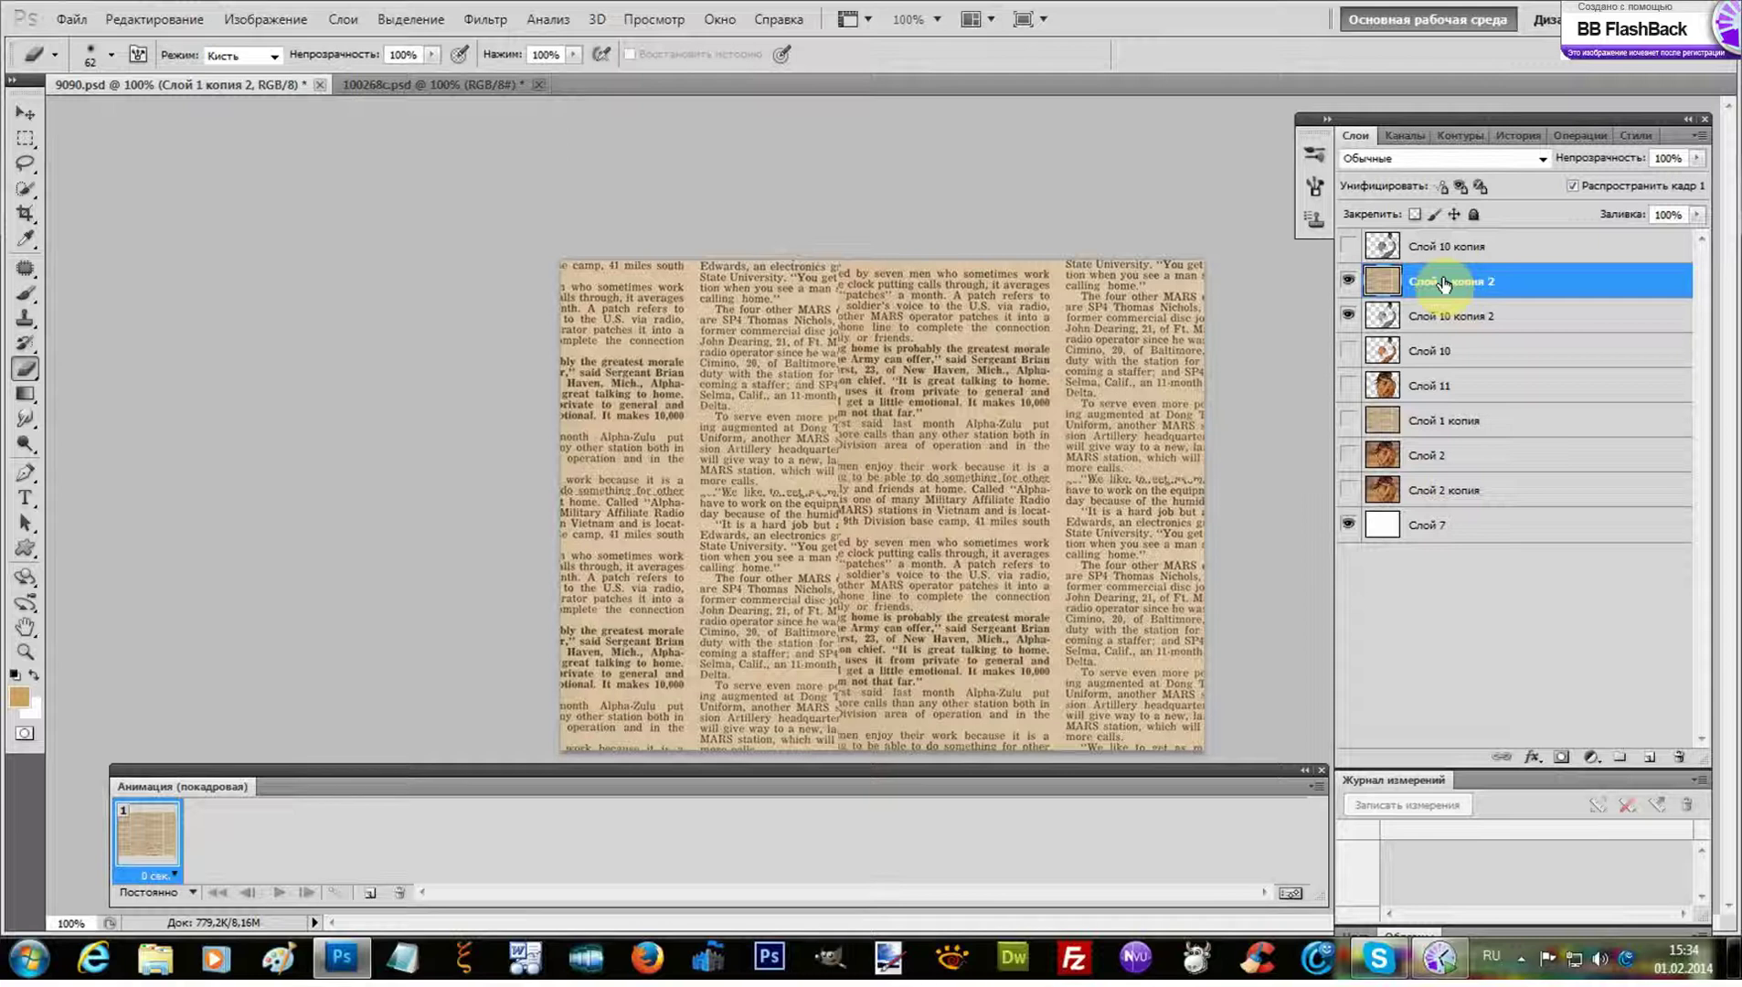
Rotate the newspaper layer Слой 1 копия 2 clockwise by about 8° with Free Transform and apply it
key("ctrl+t")
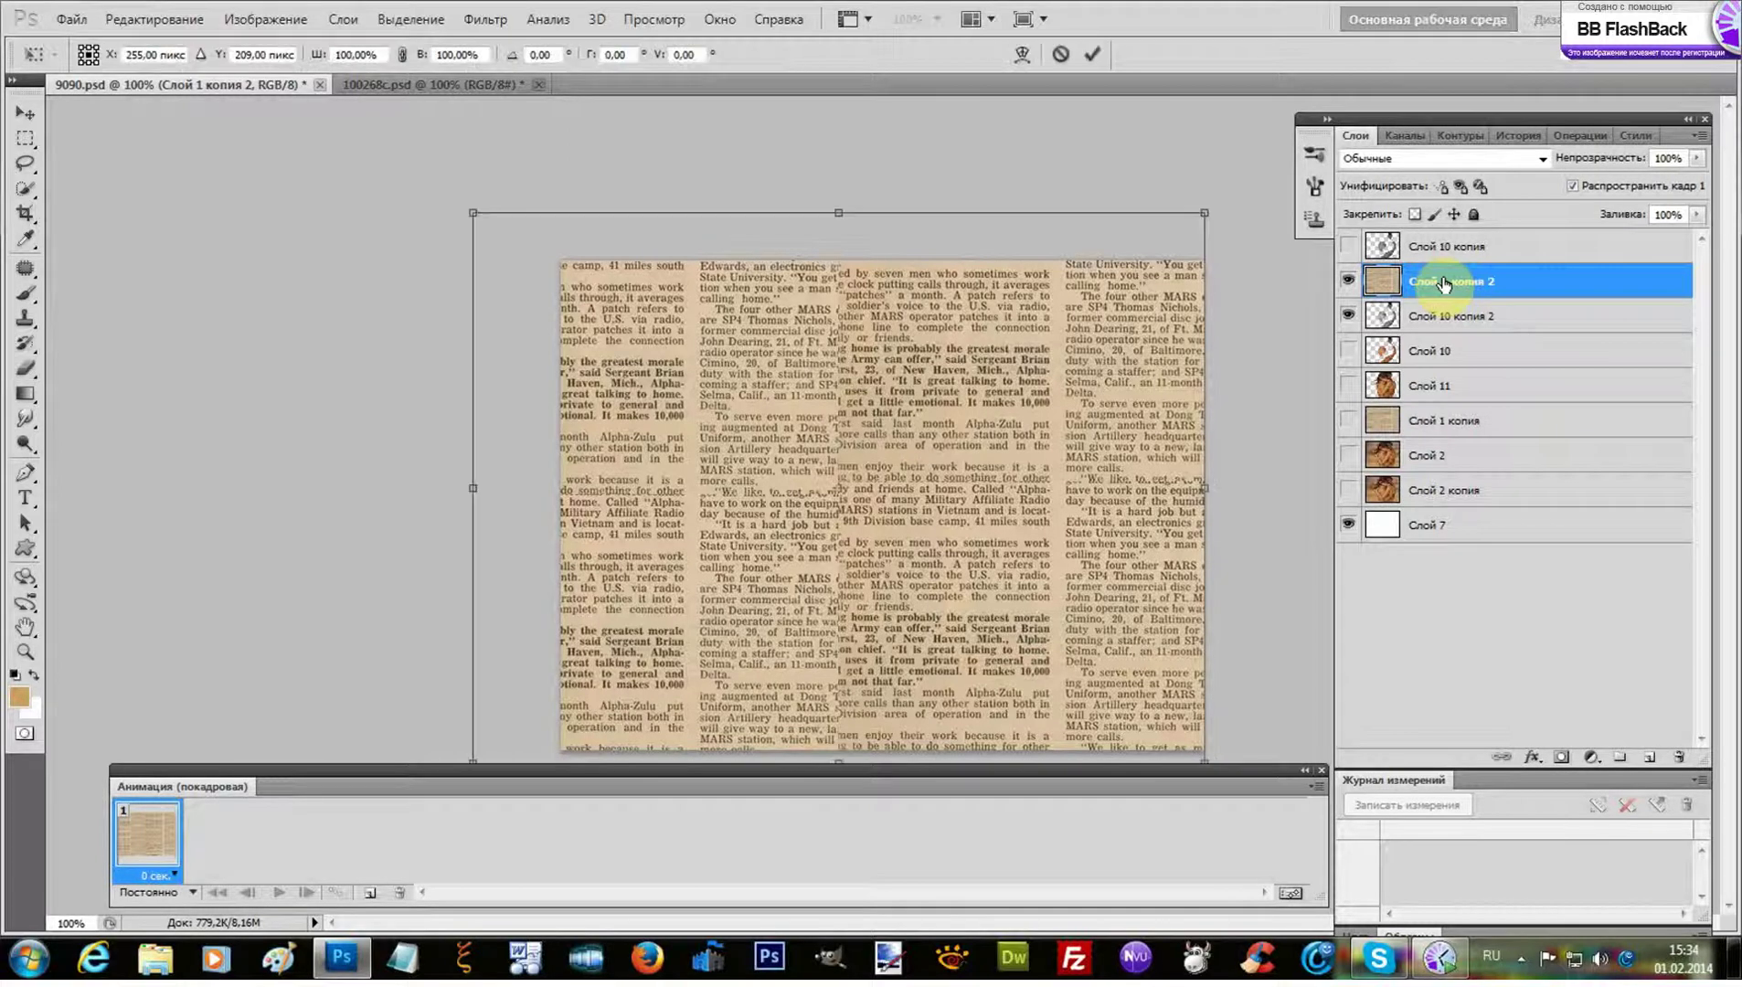
left_click_drag(1200, 120, 1252, 171)
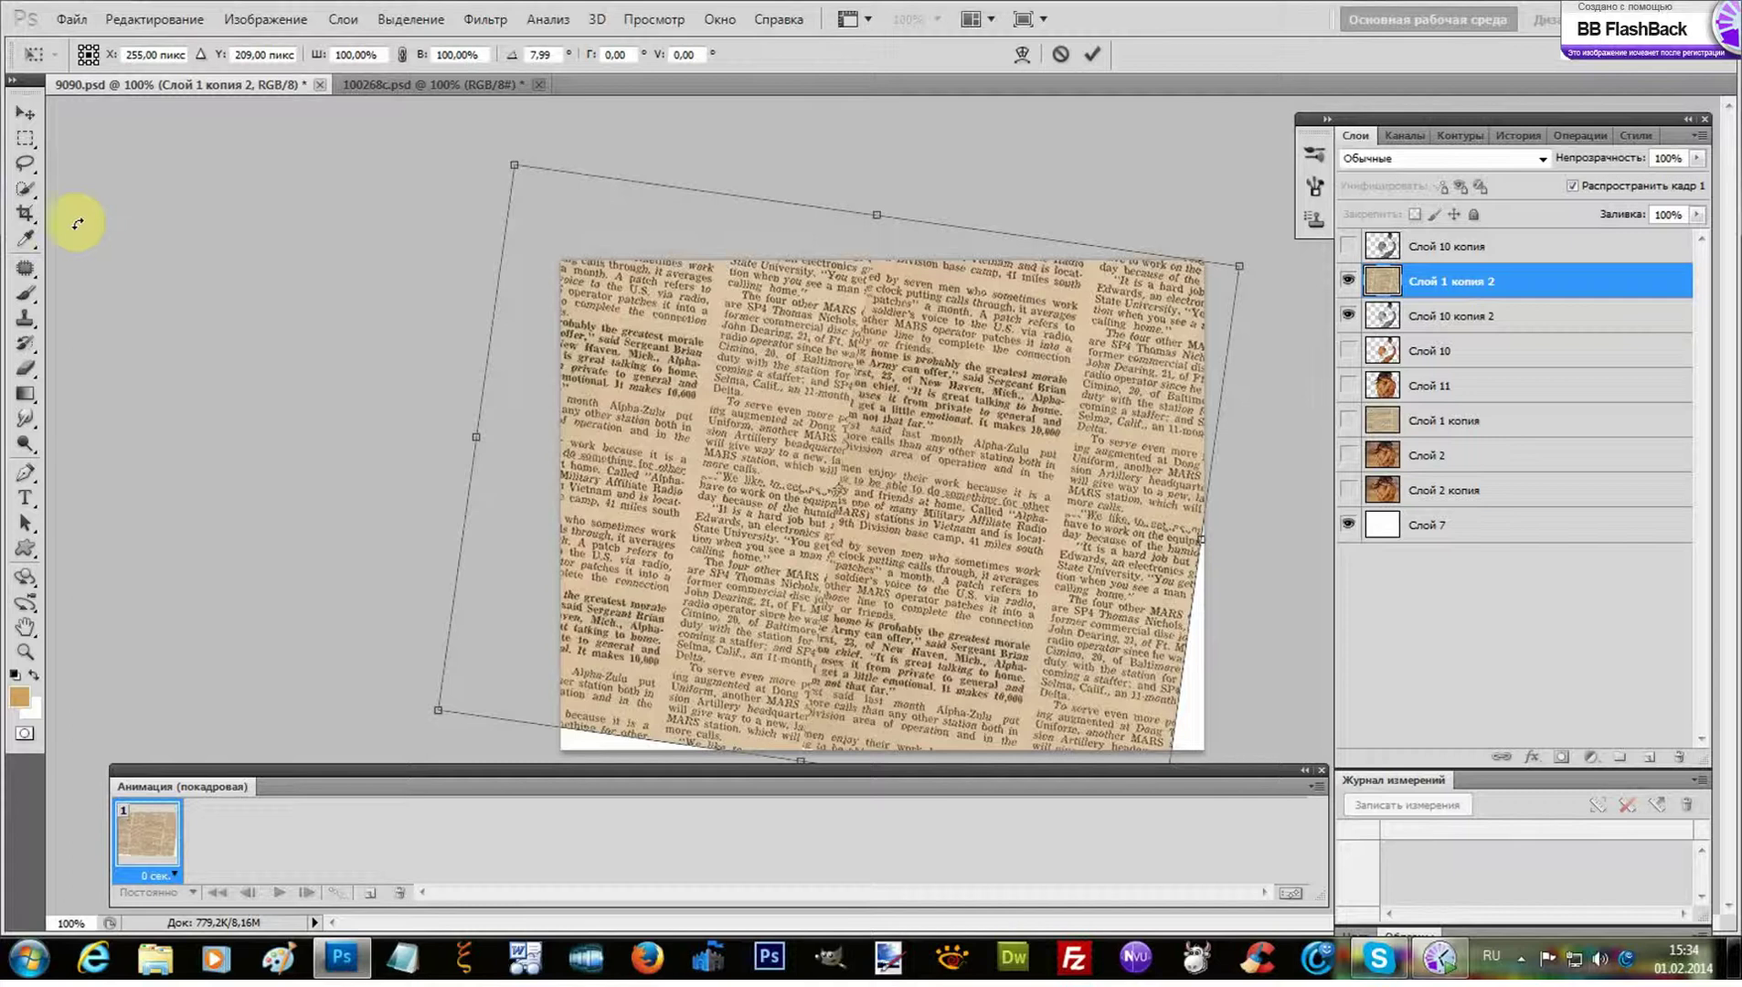
left_click(28, 217)
left_click(750, 366)
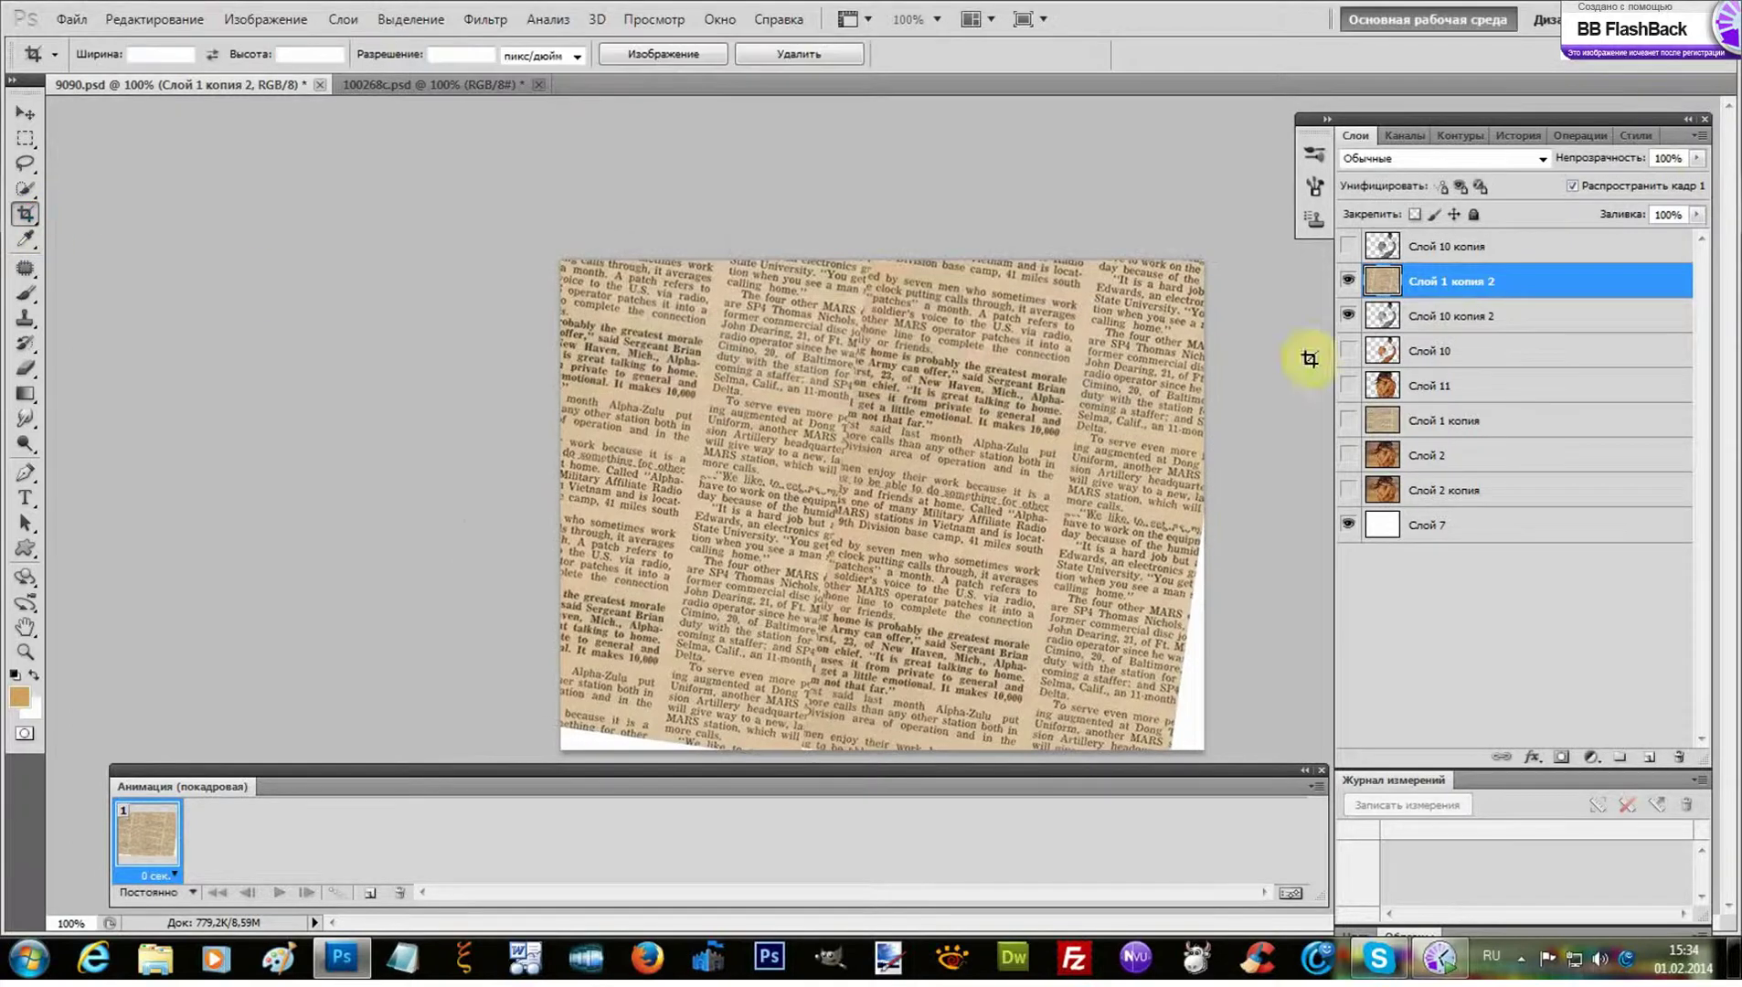
Check the figure beneath the newspaper by lowering Слой 1 копия 2's opacity to 79% and restoring it to 100%
left_click(1700, 160)
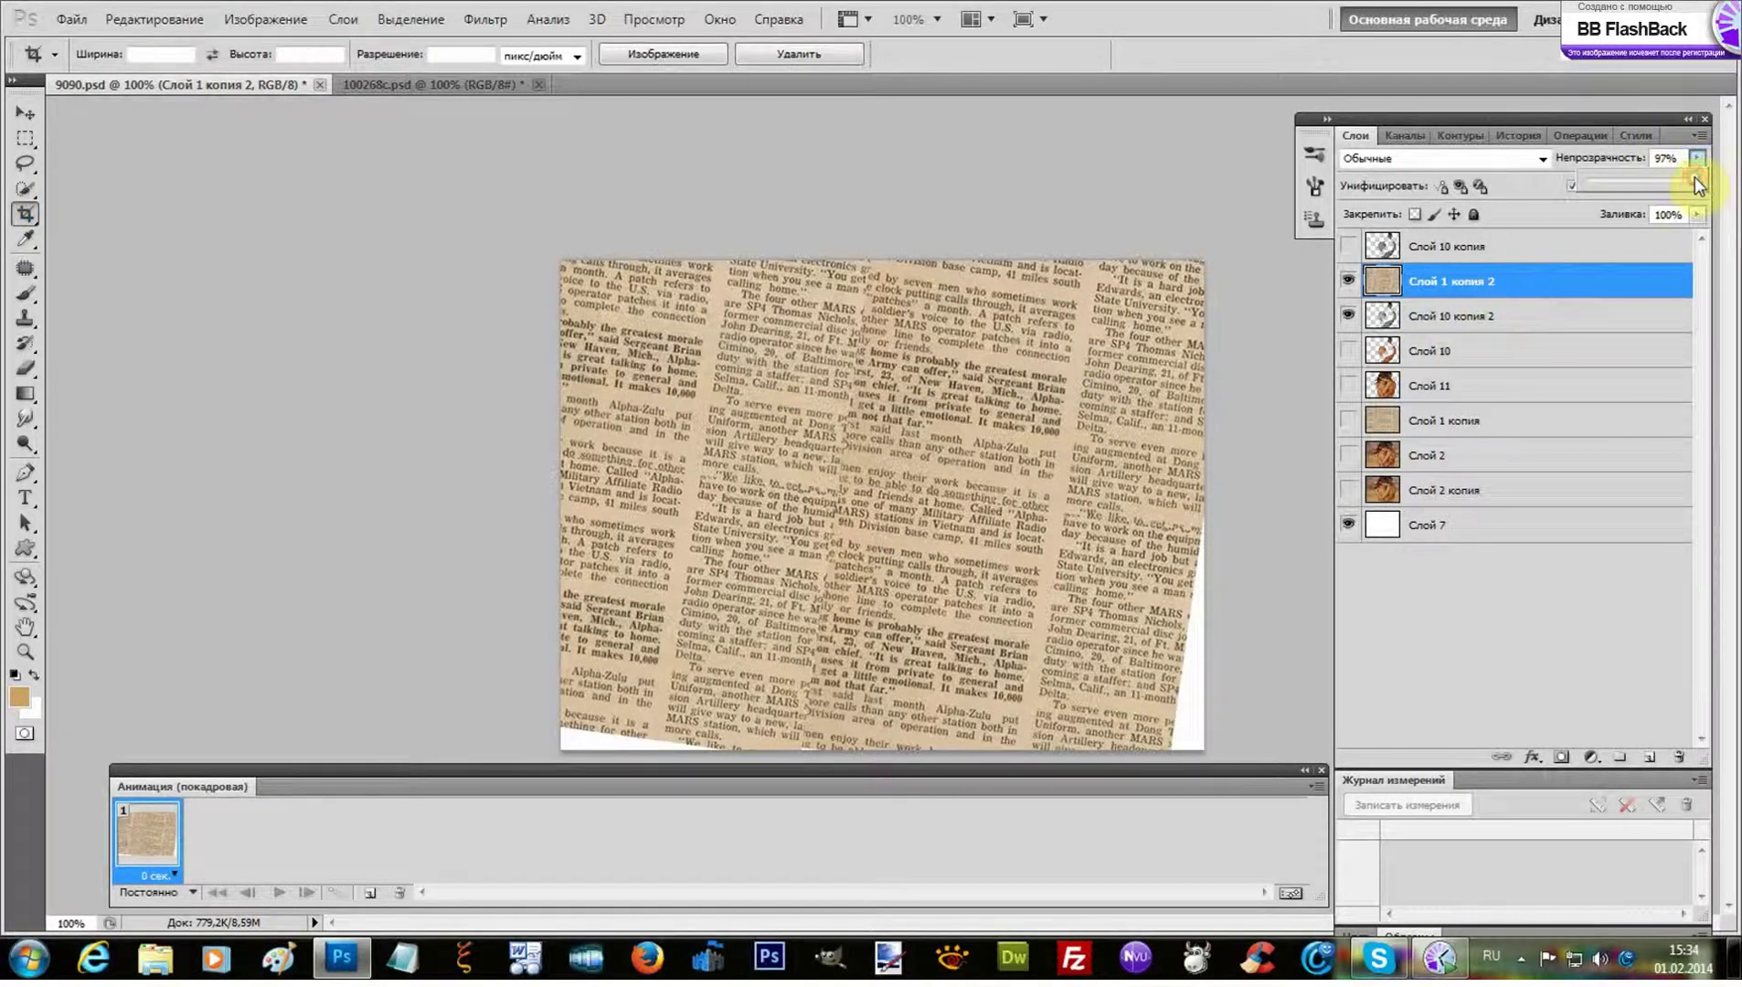
left_click_drag(1678, 184, 1674, 184)
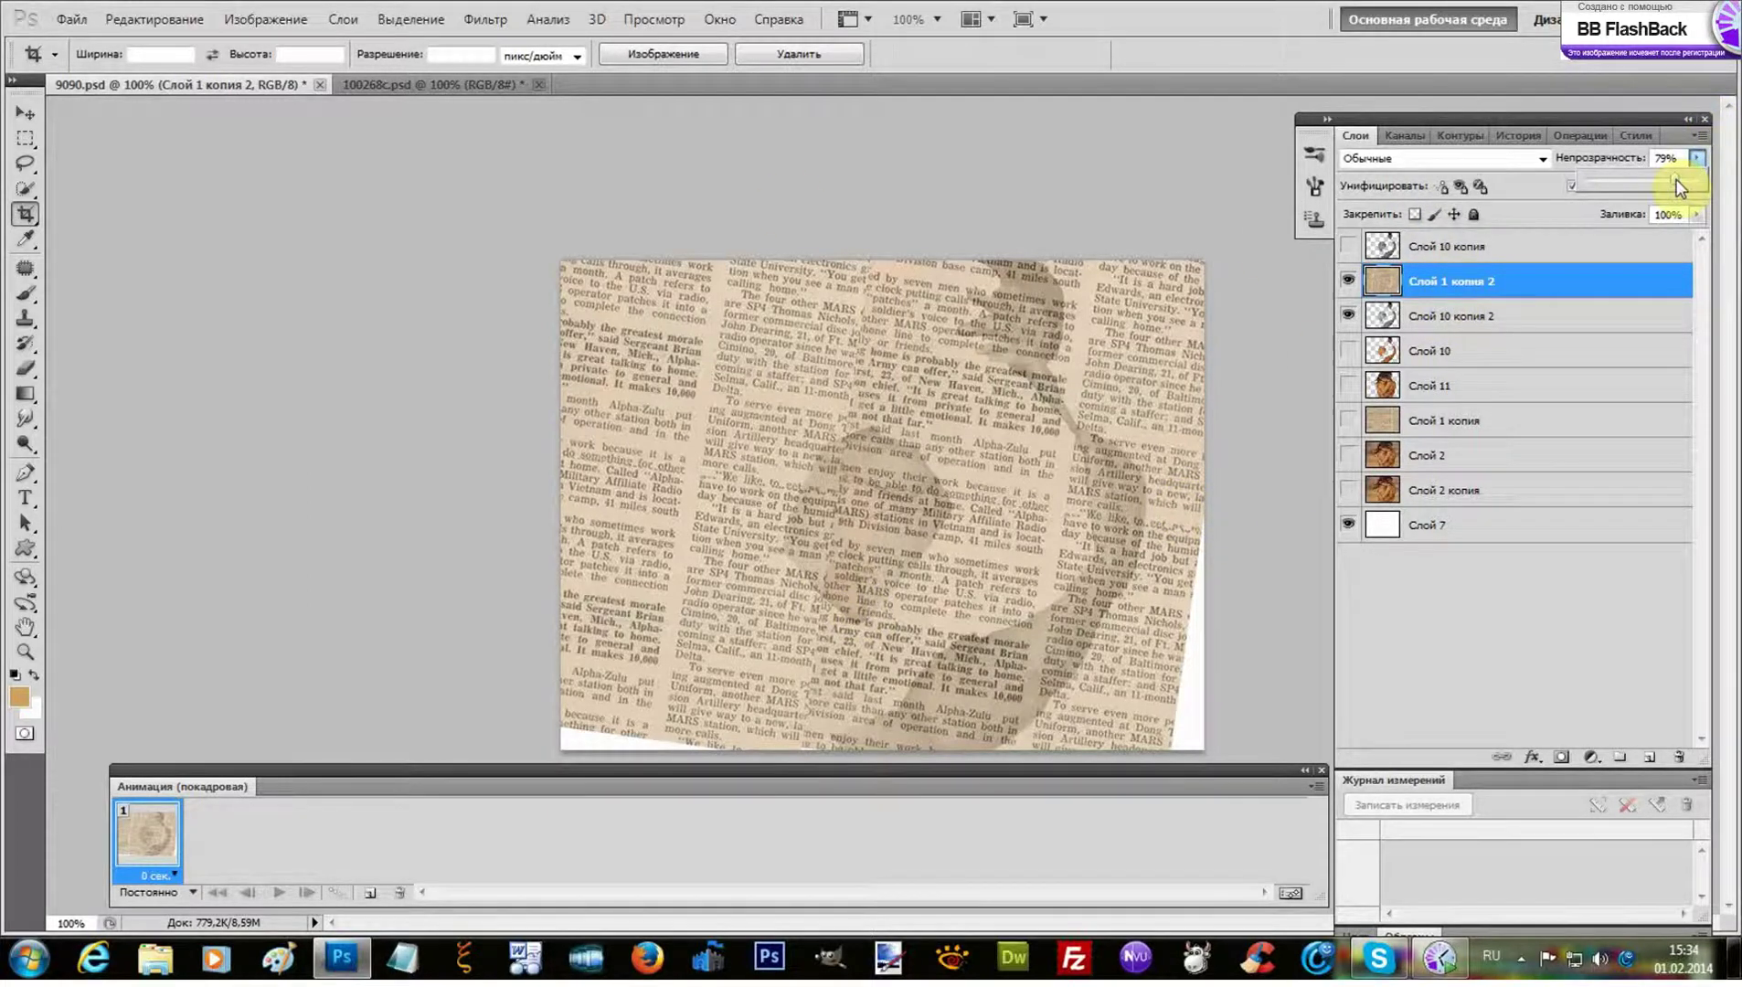
left_click_drag(1715, 186, 1715, 179)
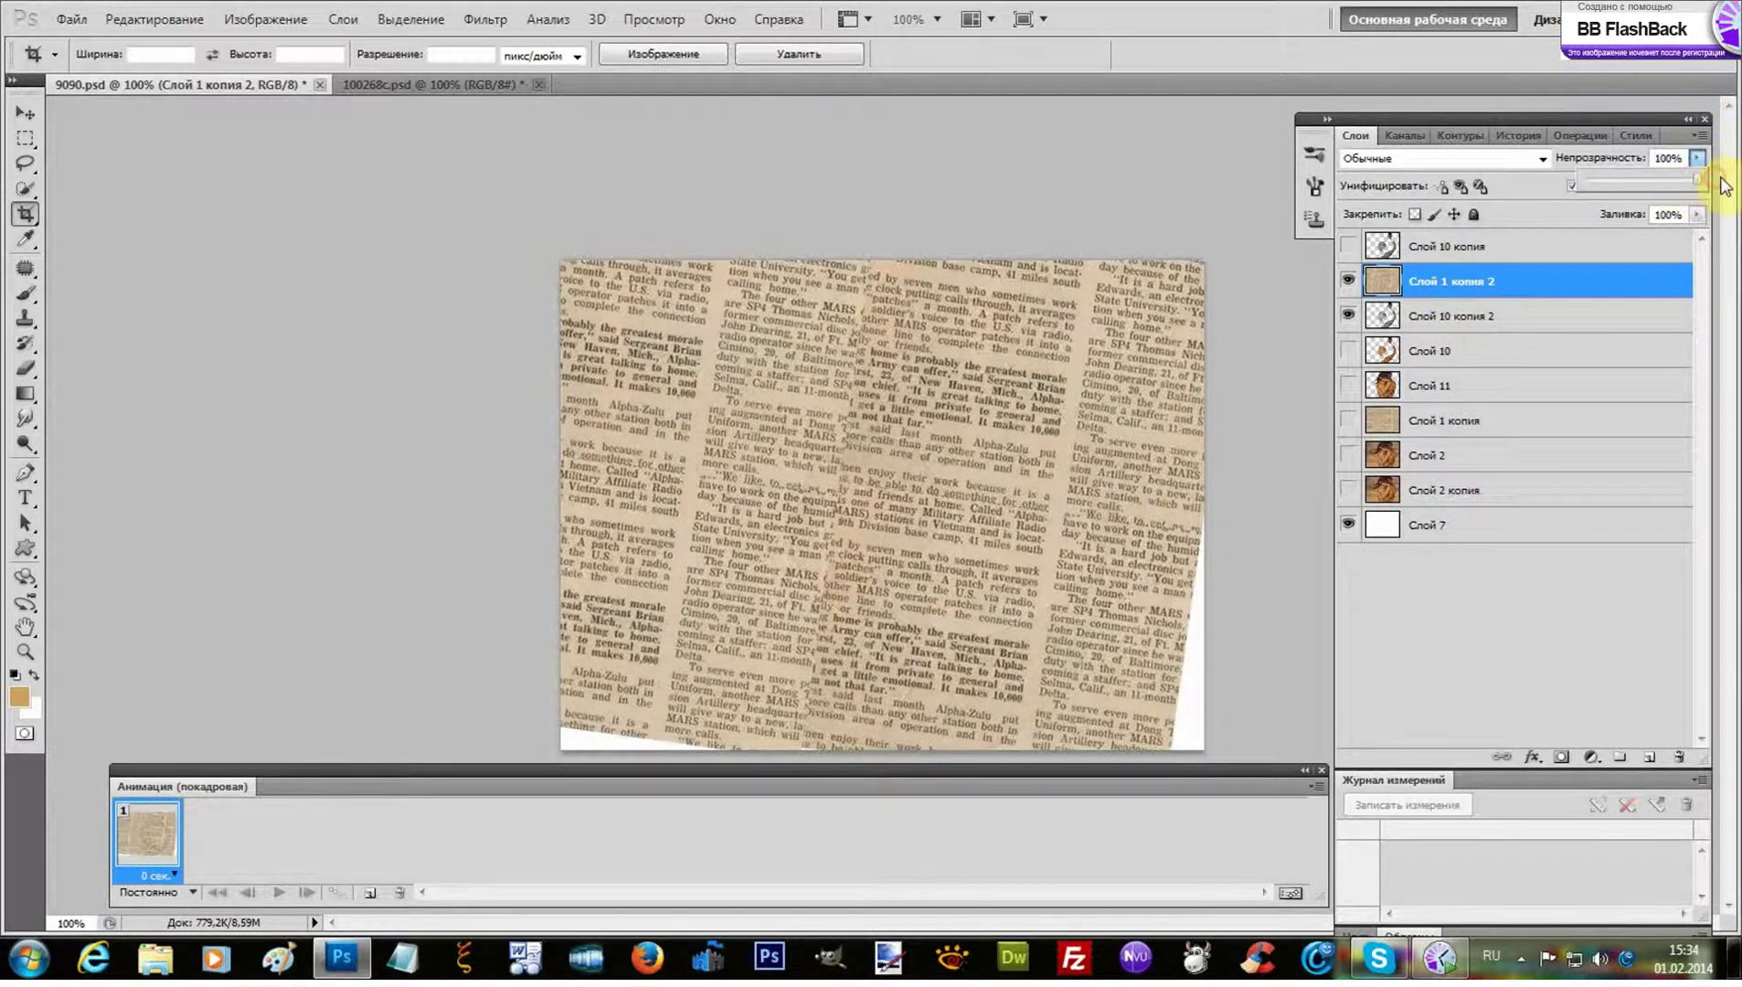
Load the outline of Слой 10 копия 2 as a selection and make Слой 1 копия 2 the active layer
left_click(1467, 322)
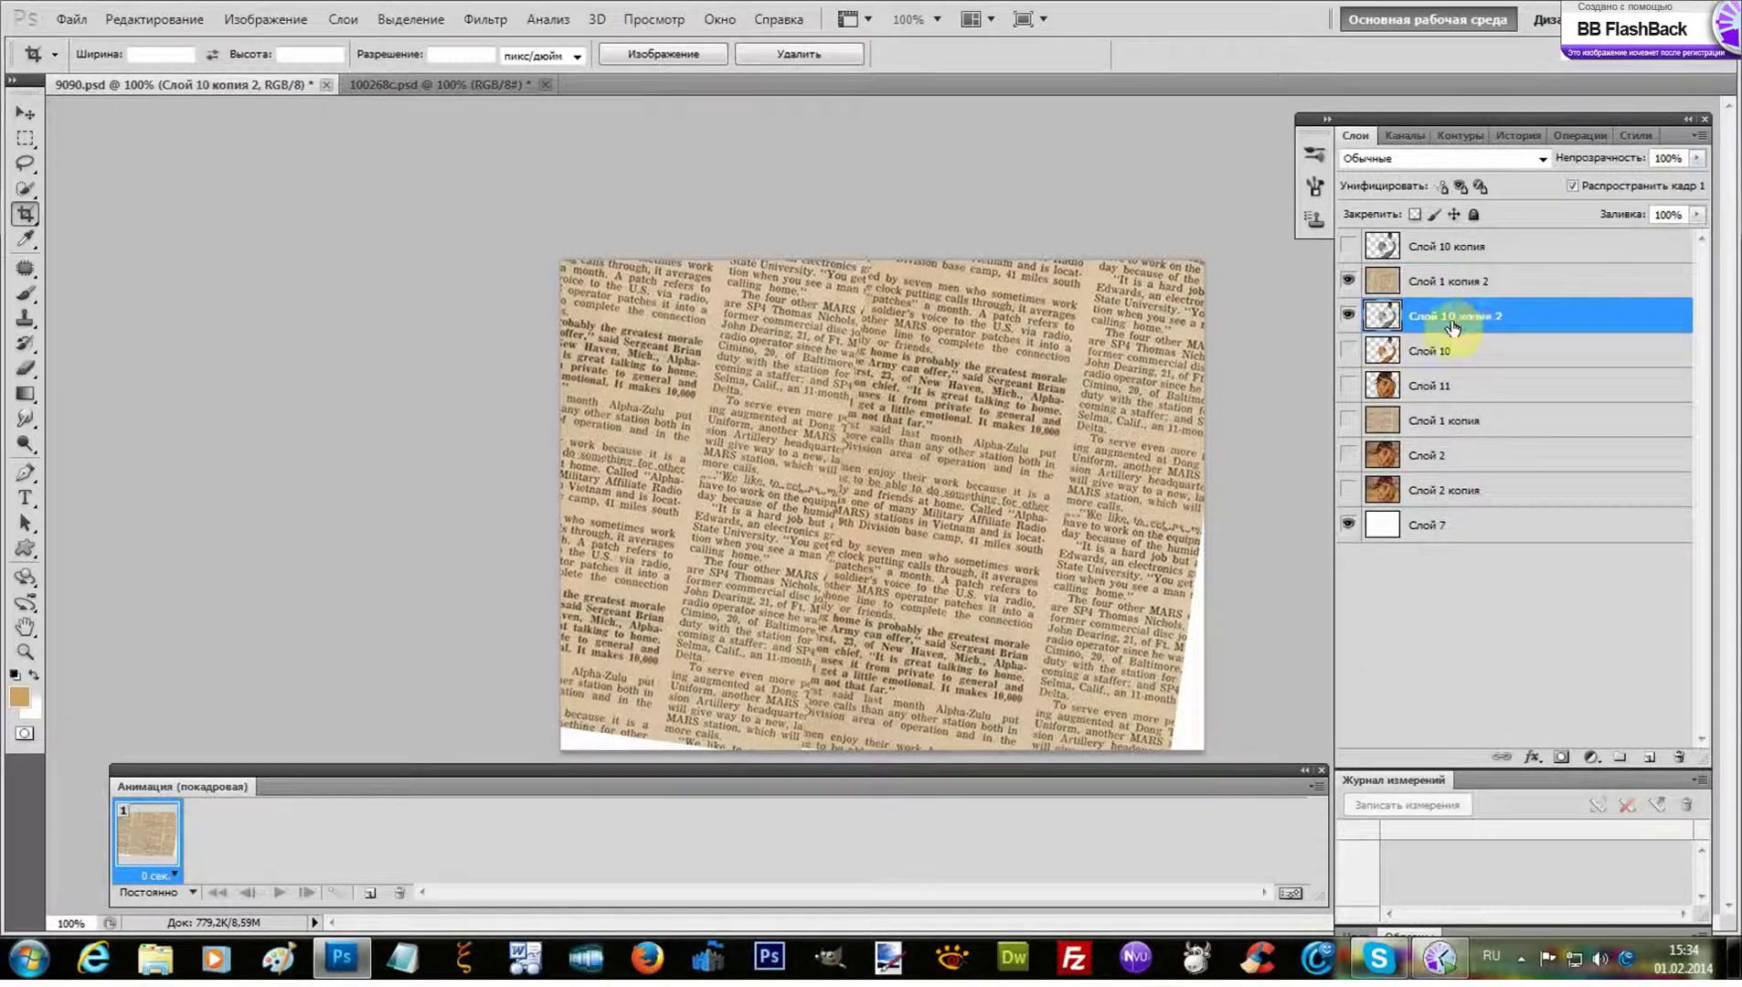
left_click(1384, 327, "ctrl")
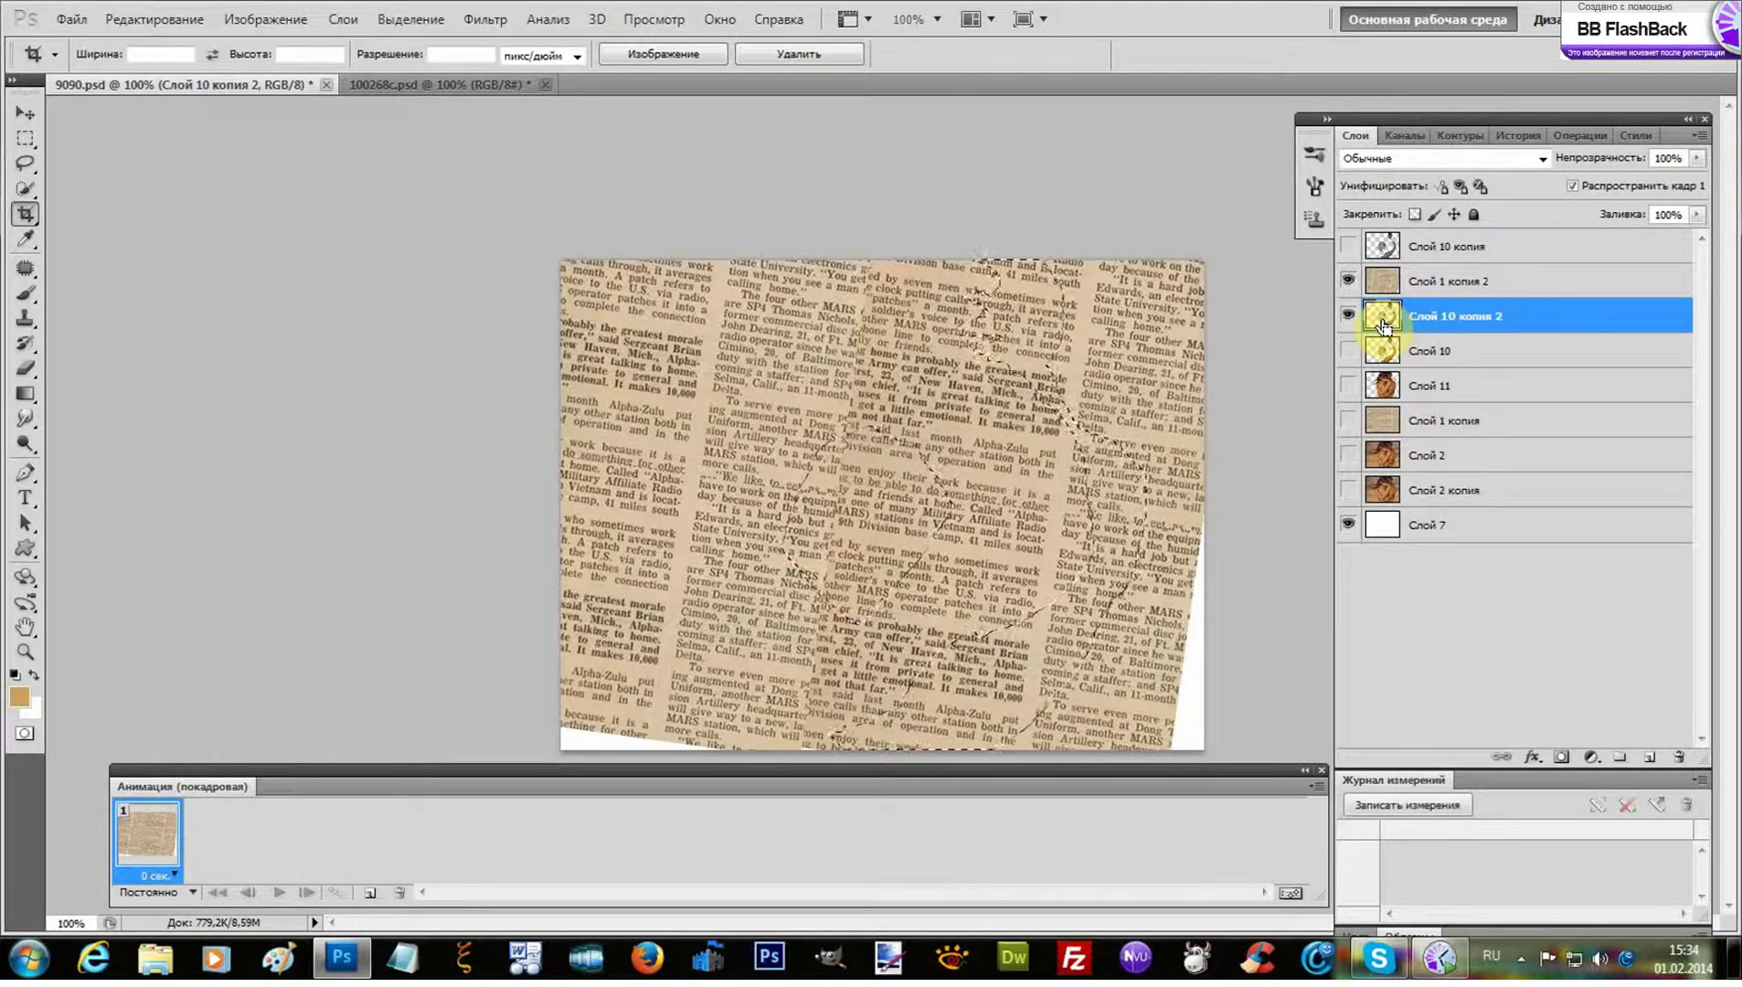
left_click(1434, 286)
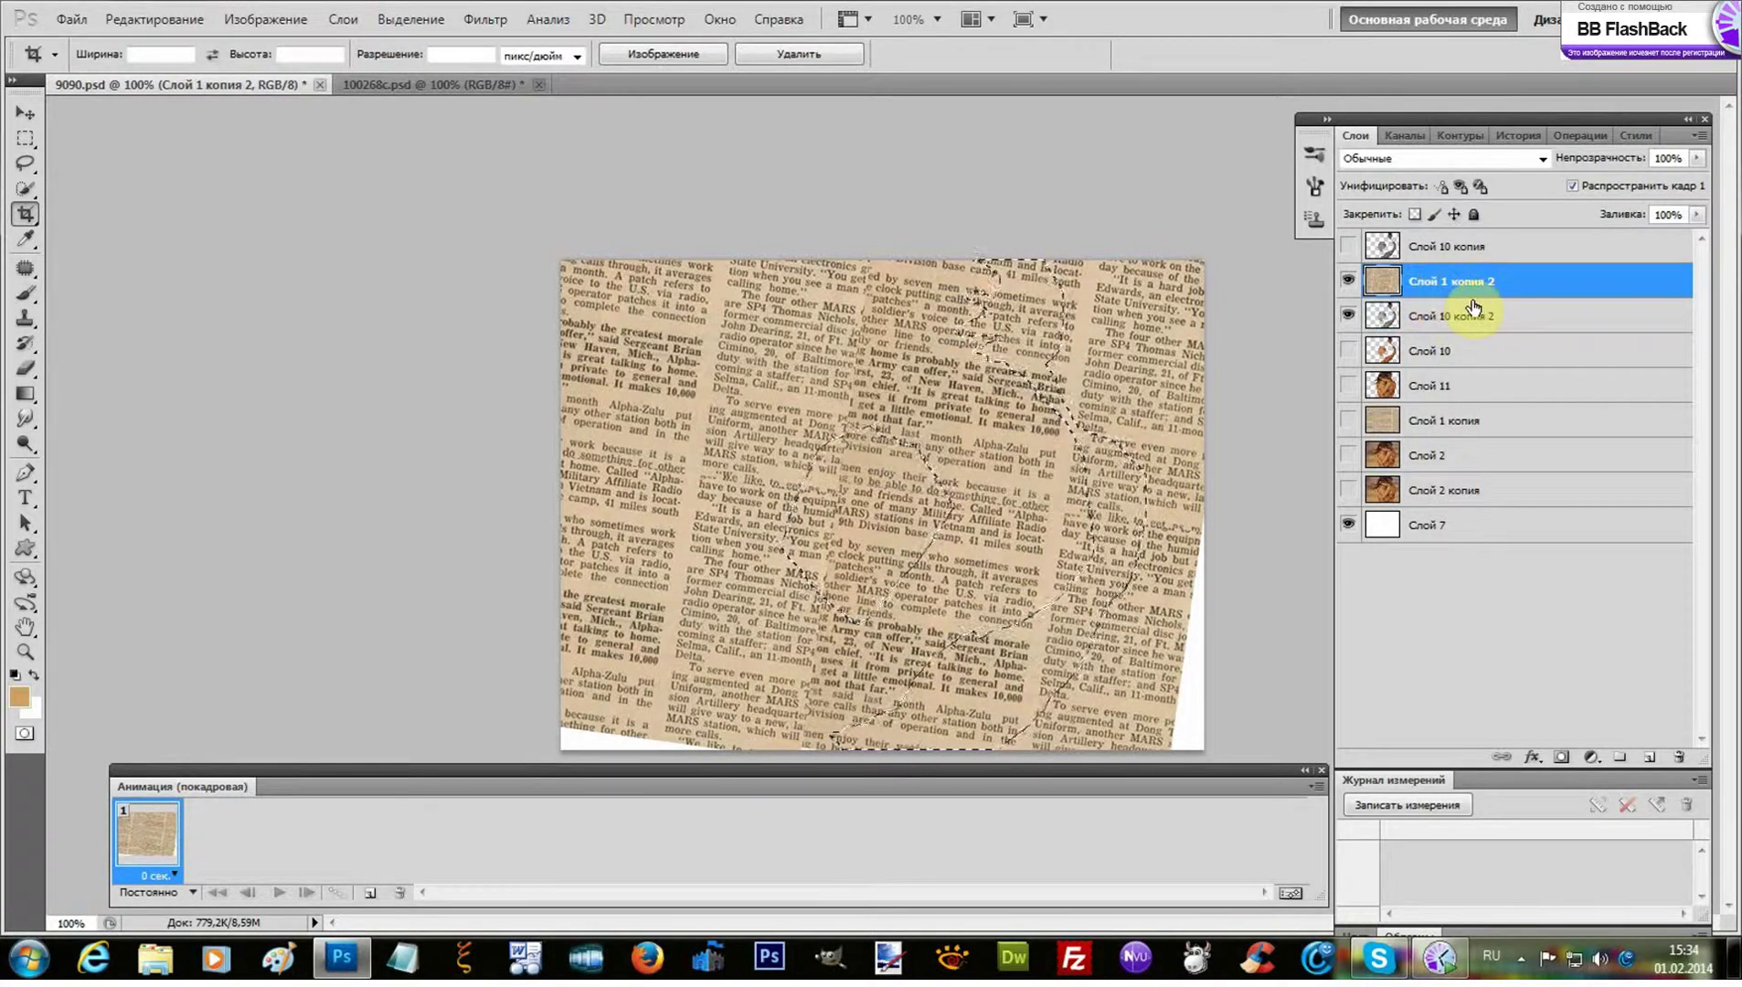
Displace Слой 1 копия 2 with horizontal scale 15 and vertical scale 20 using 9090.psd as the map, and mask it to the active selection
left_click(474, 28)
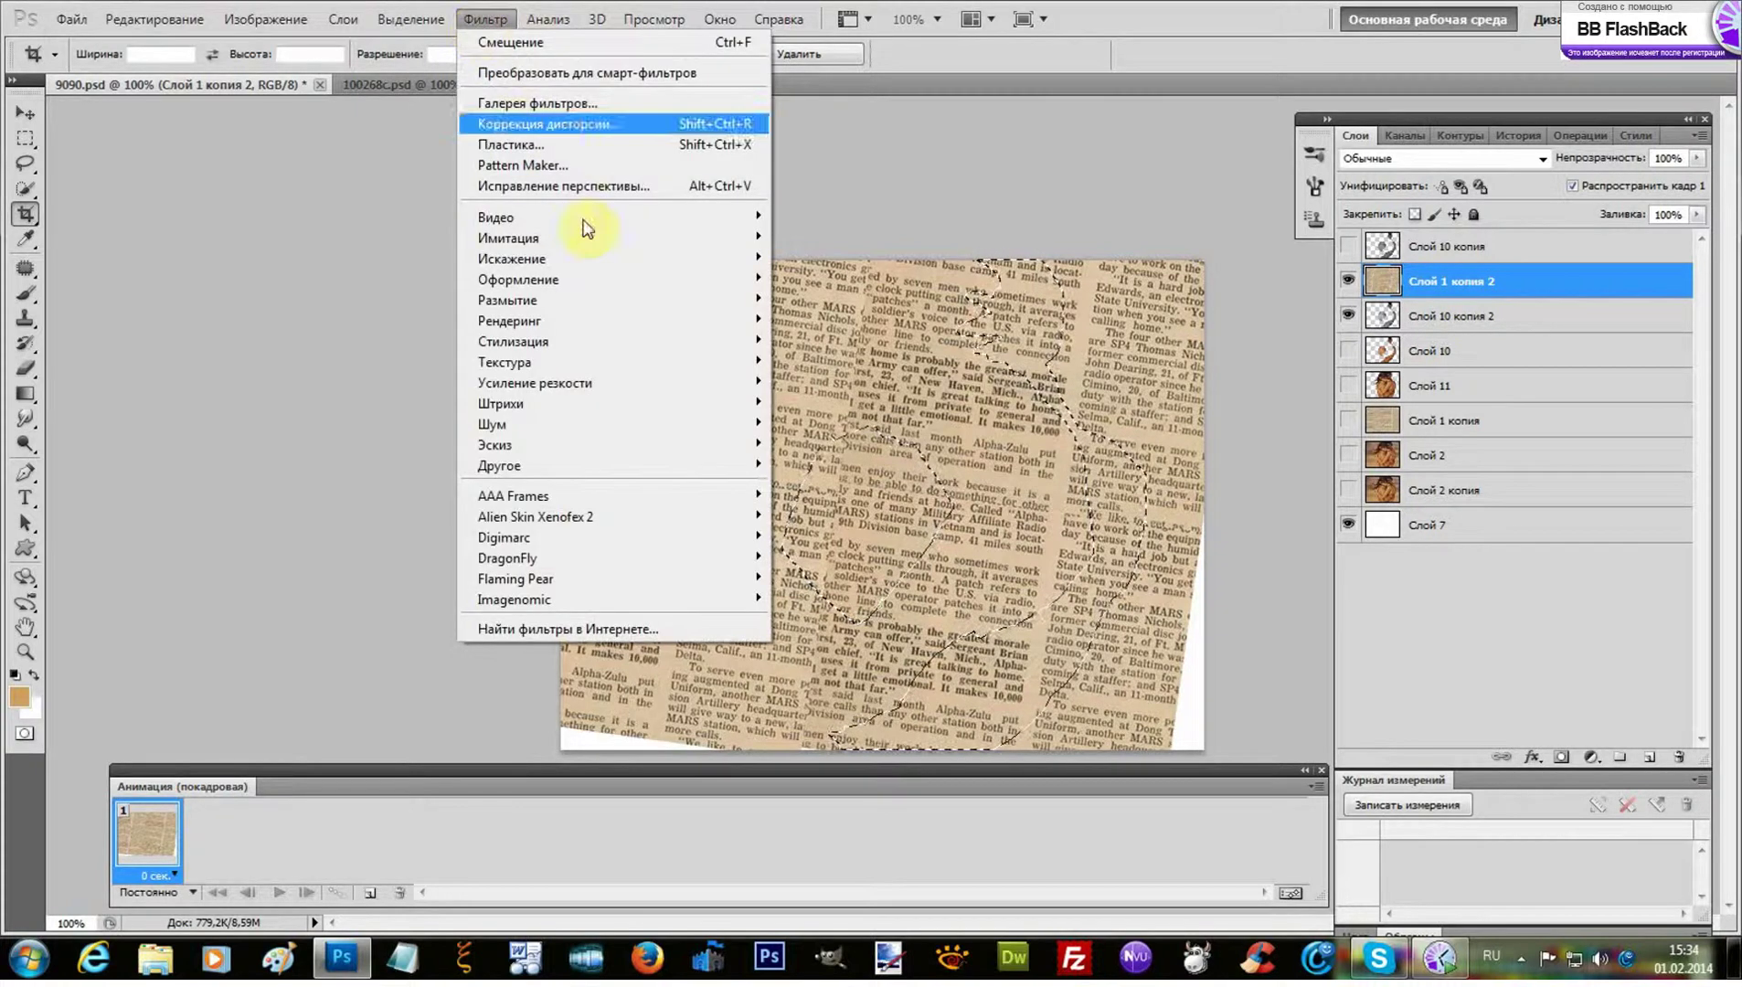
mouse_move(545, 257)
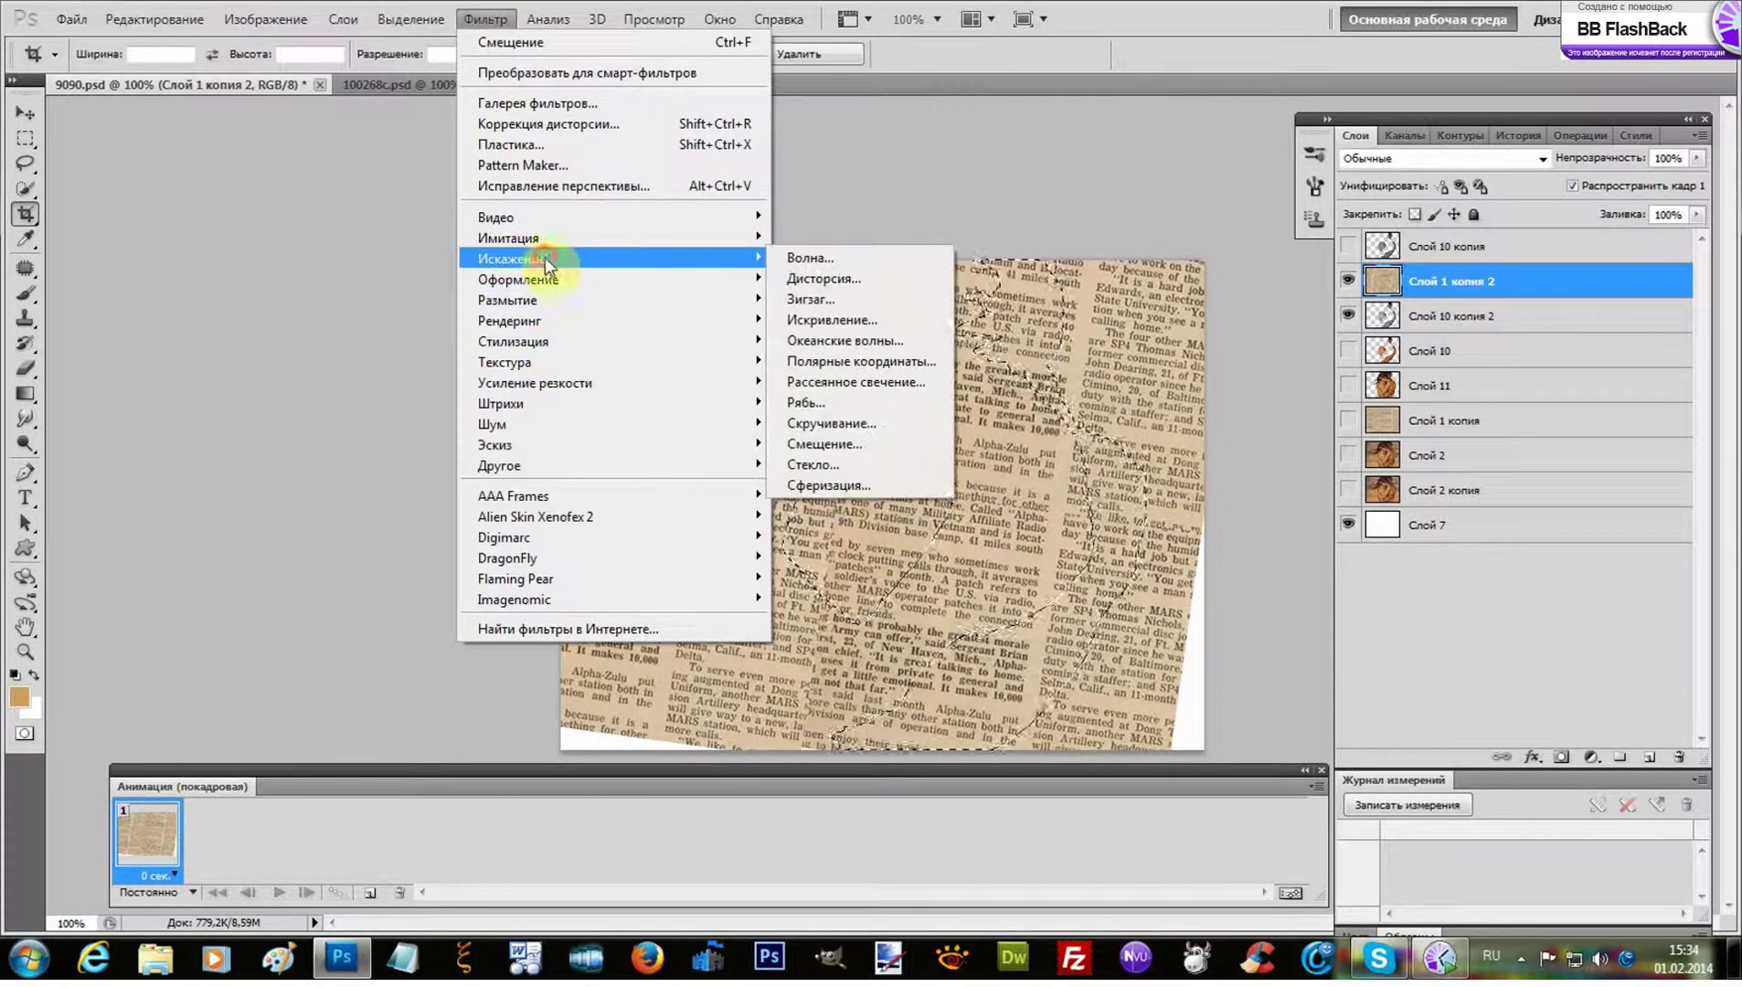
left_click(875, 445)
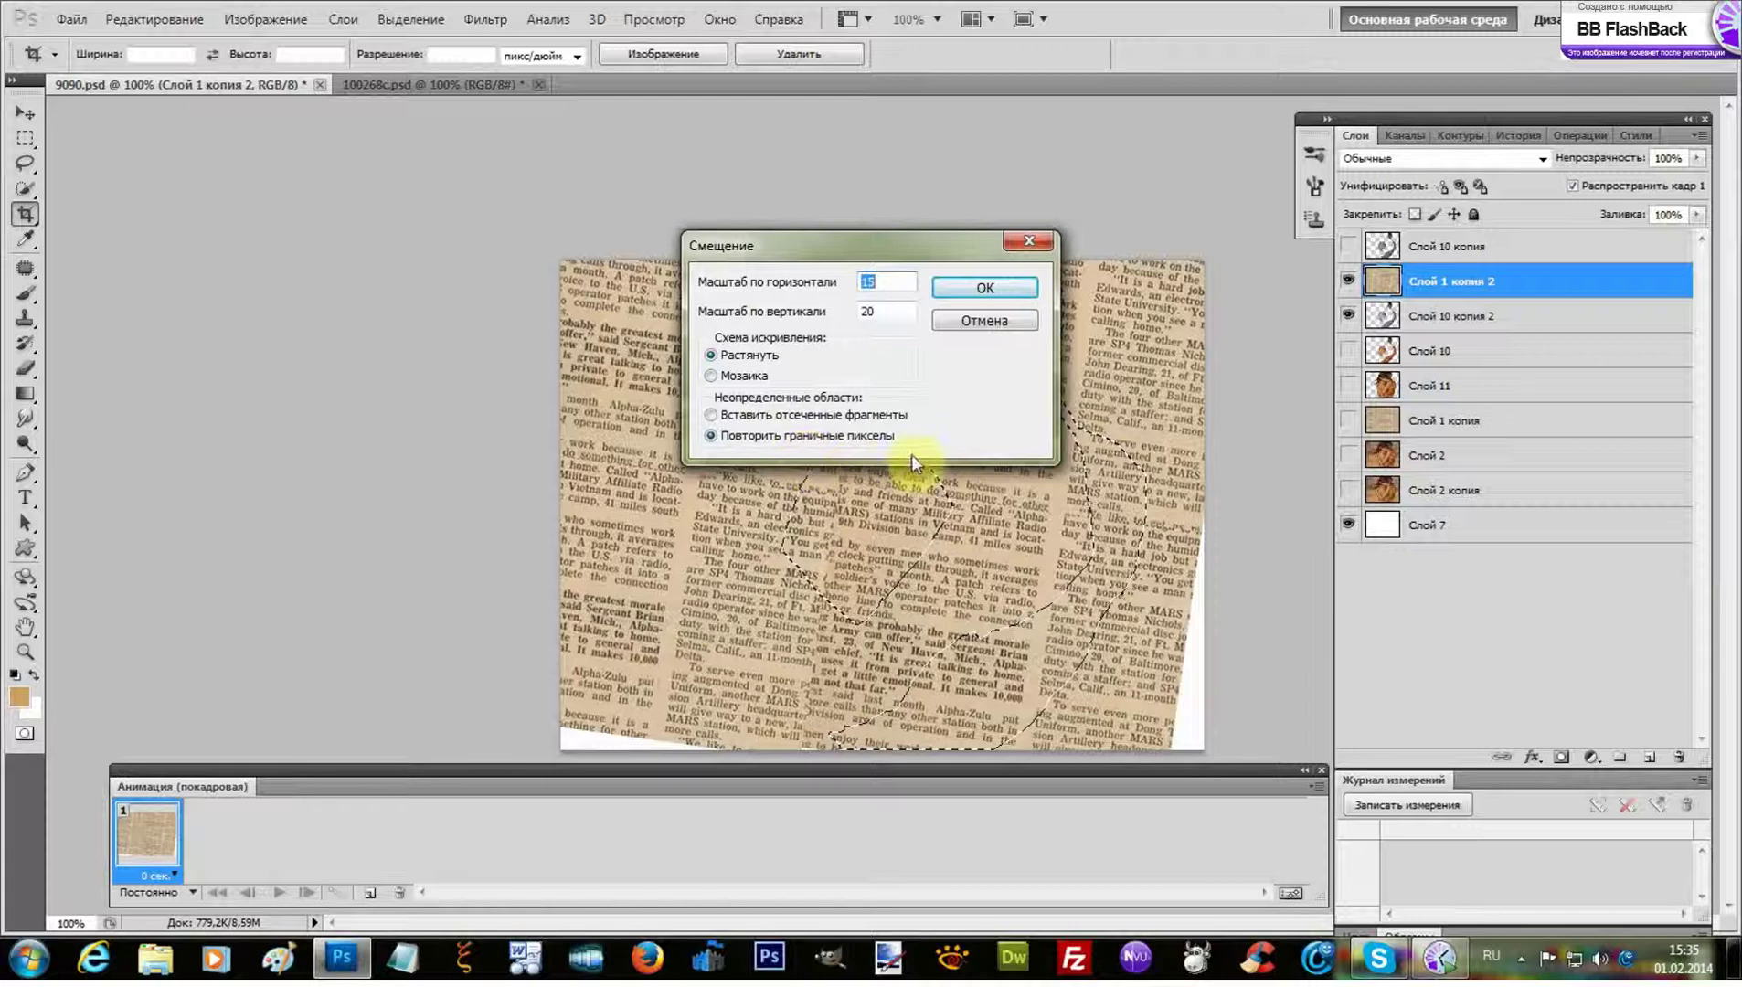
left_click(984, 289)
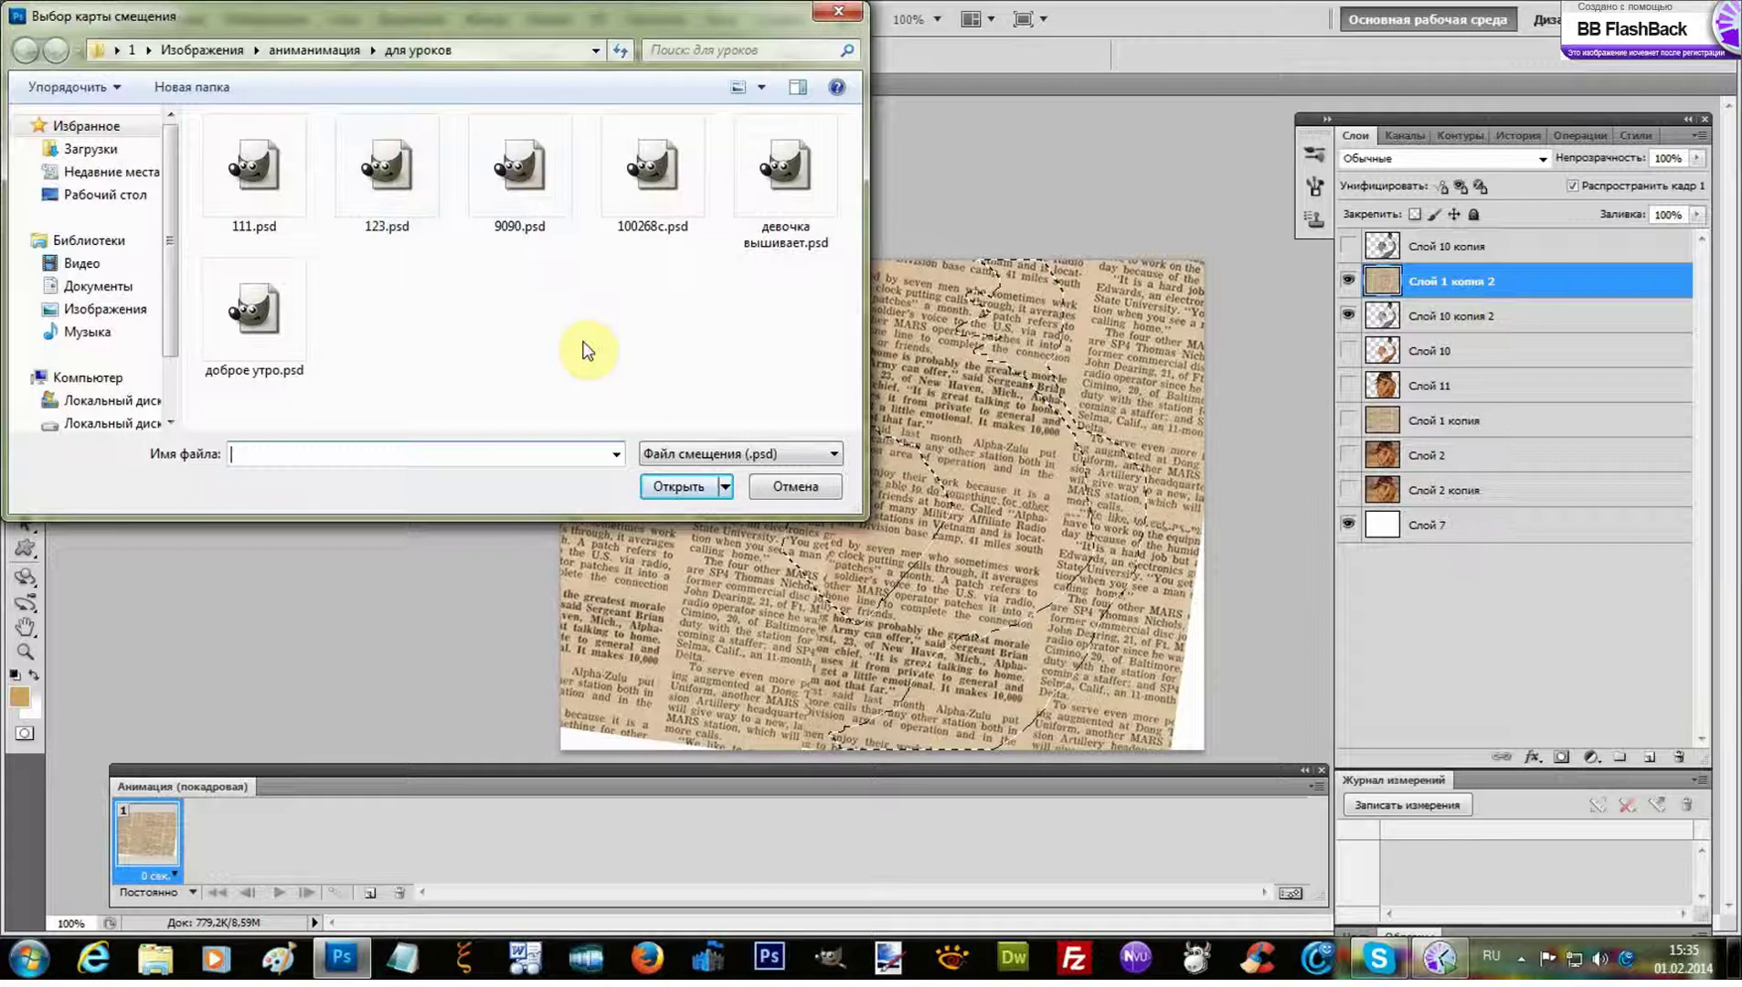
left_click(544, 188)
left_click(684, 486)
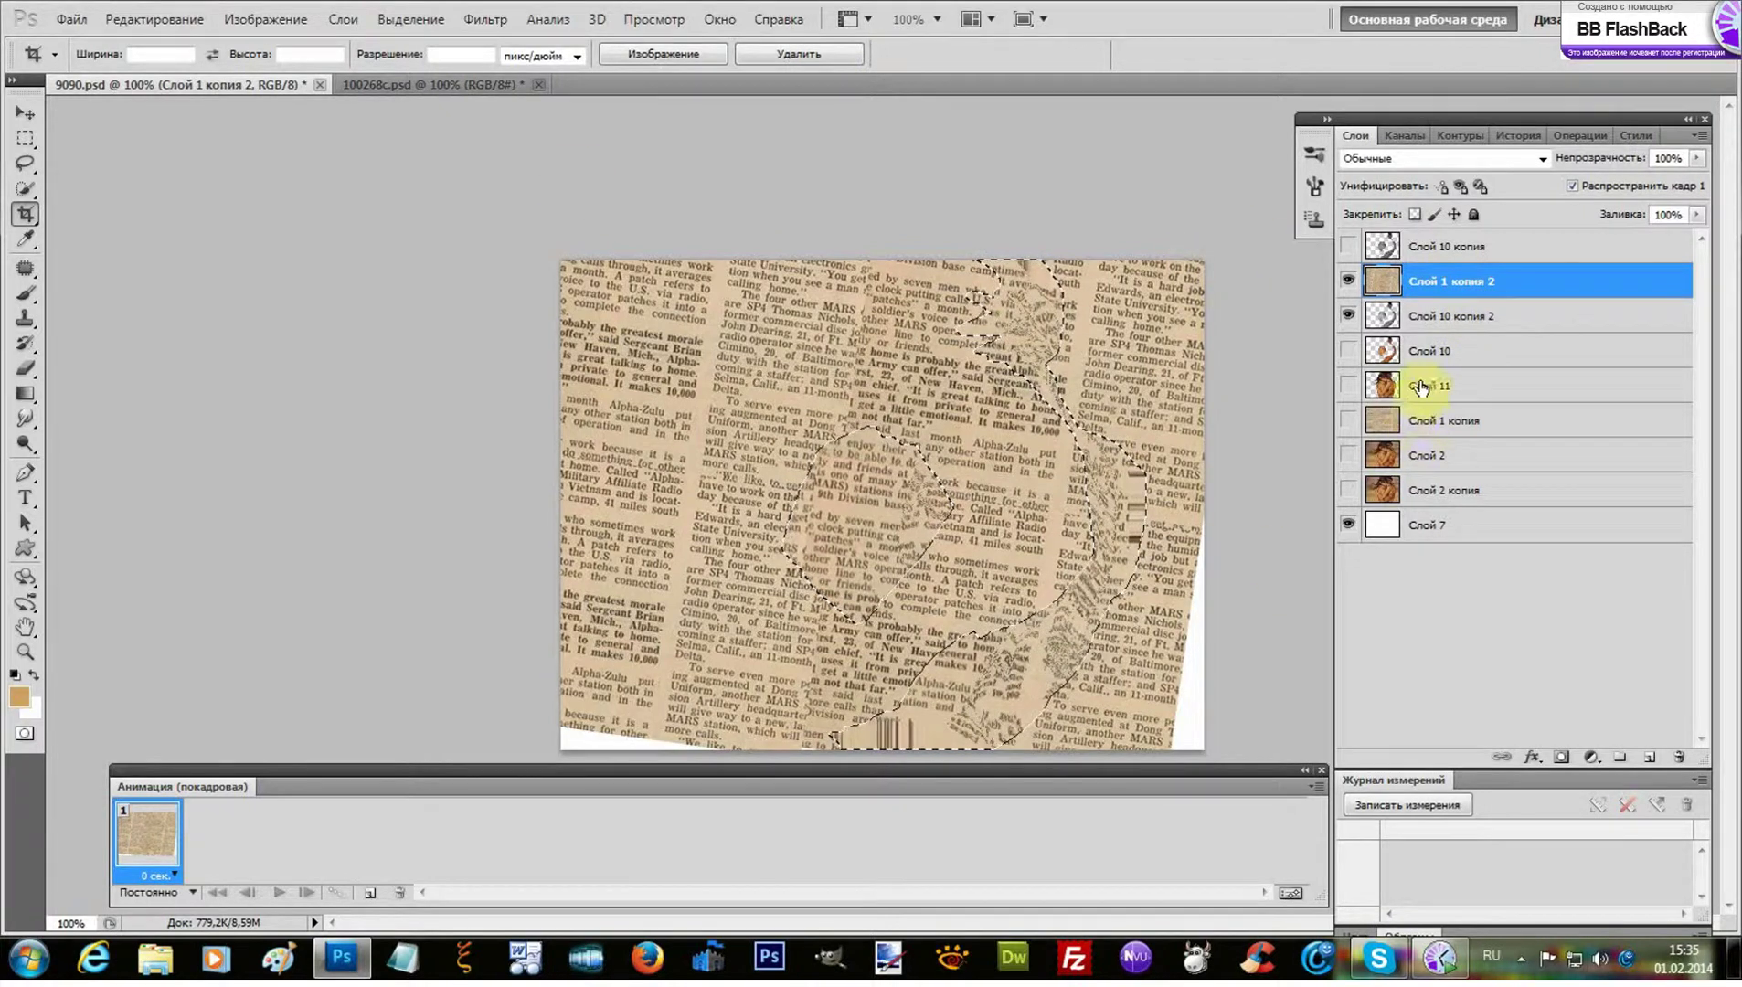
left_click(1562, 761)
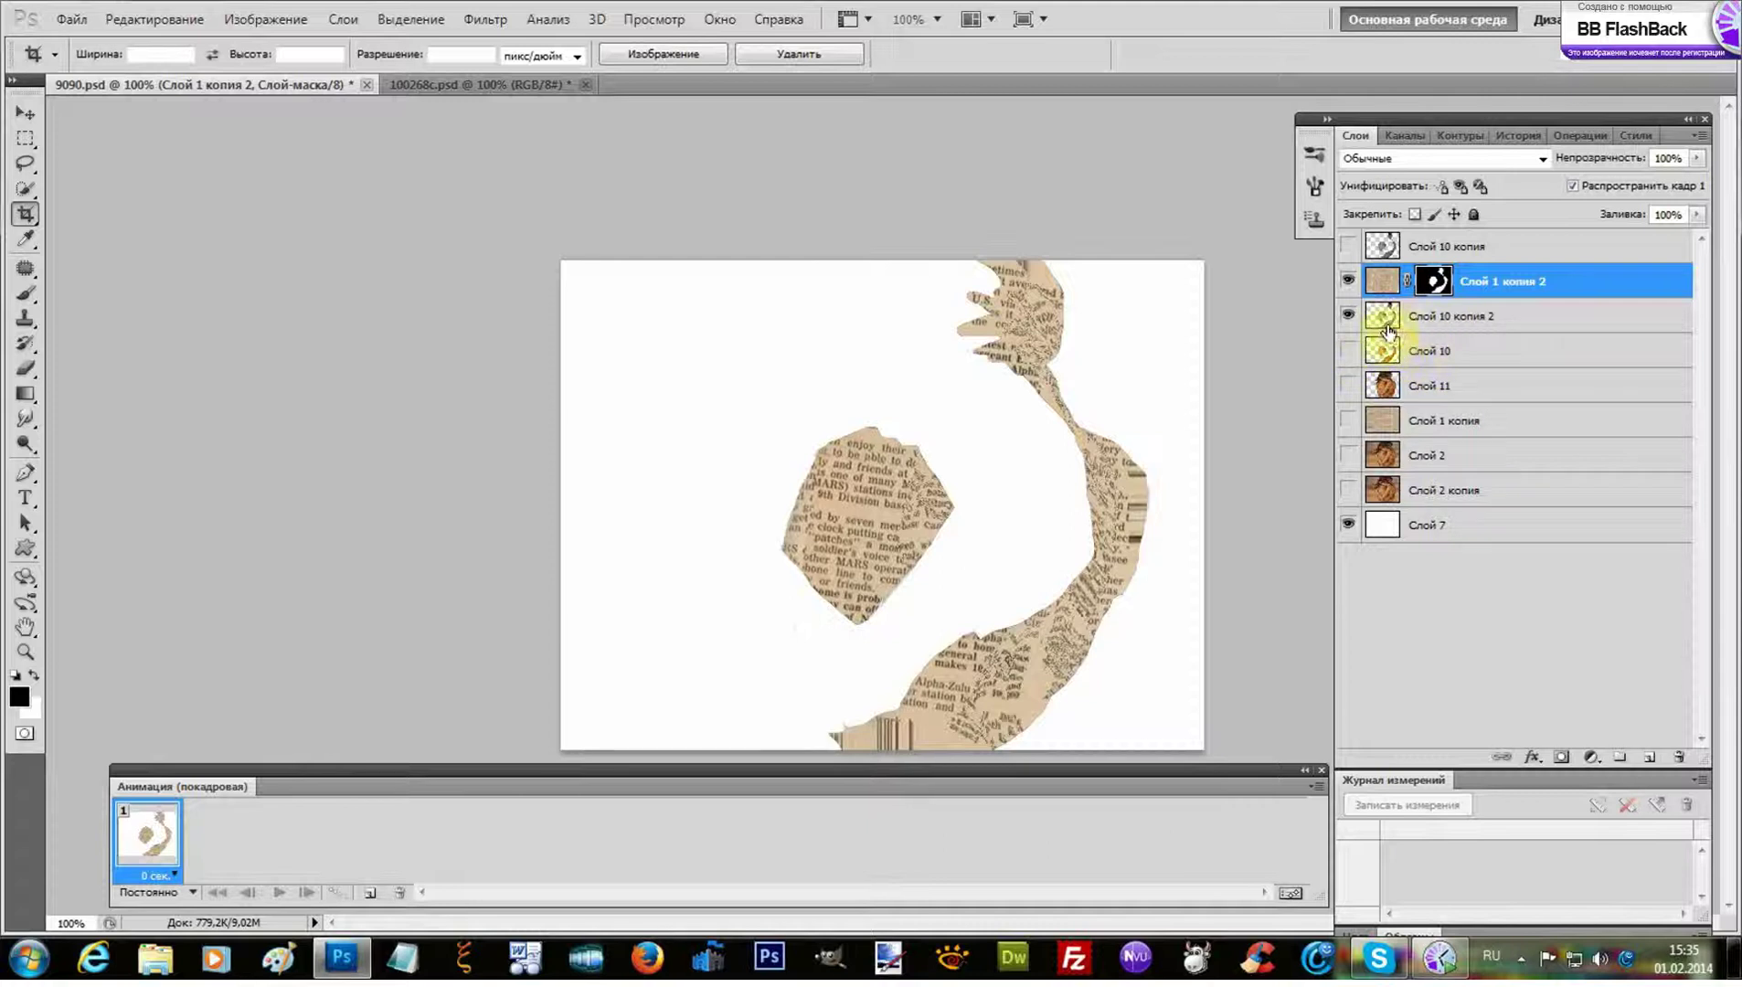
Show Слой 10 instead of Слой 10 копия 2 and move it directly below Слой 1 копия 2
left_click(1347, 353)
left_click(1439, 353)
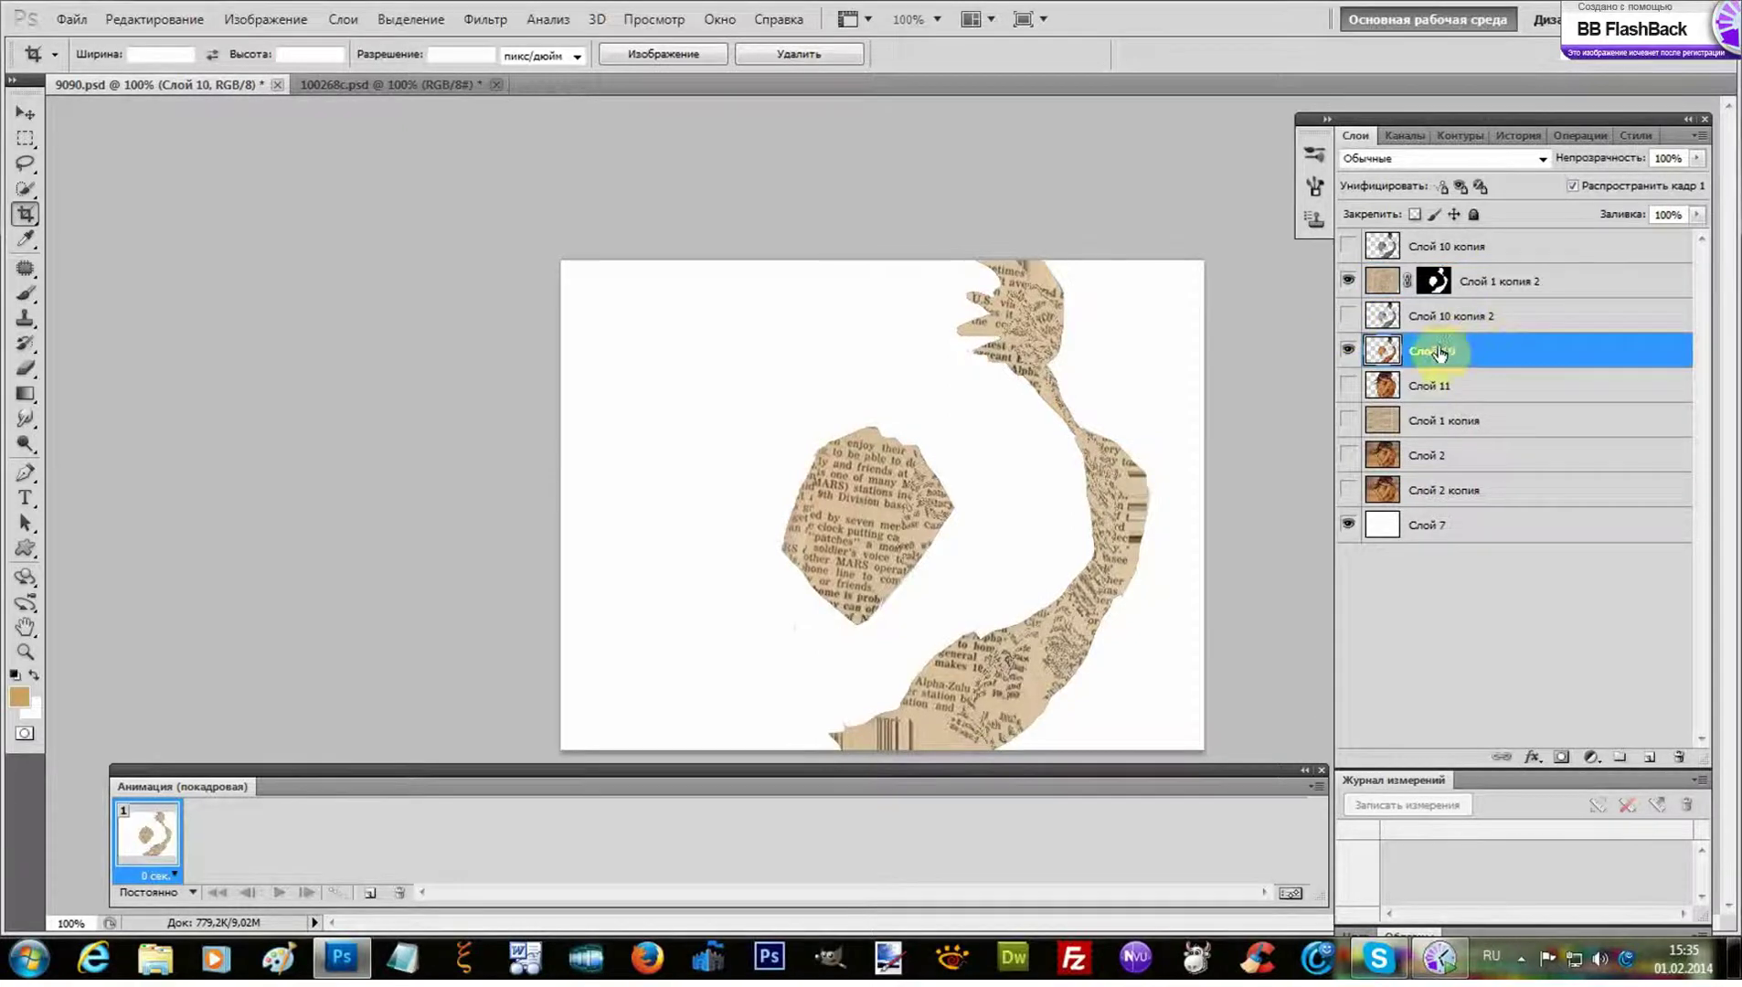
left_click(1517, 285)
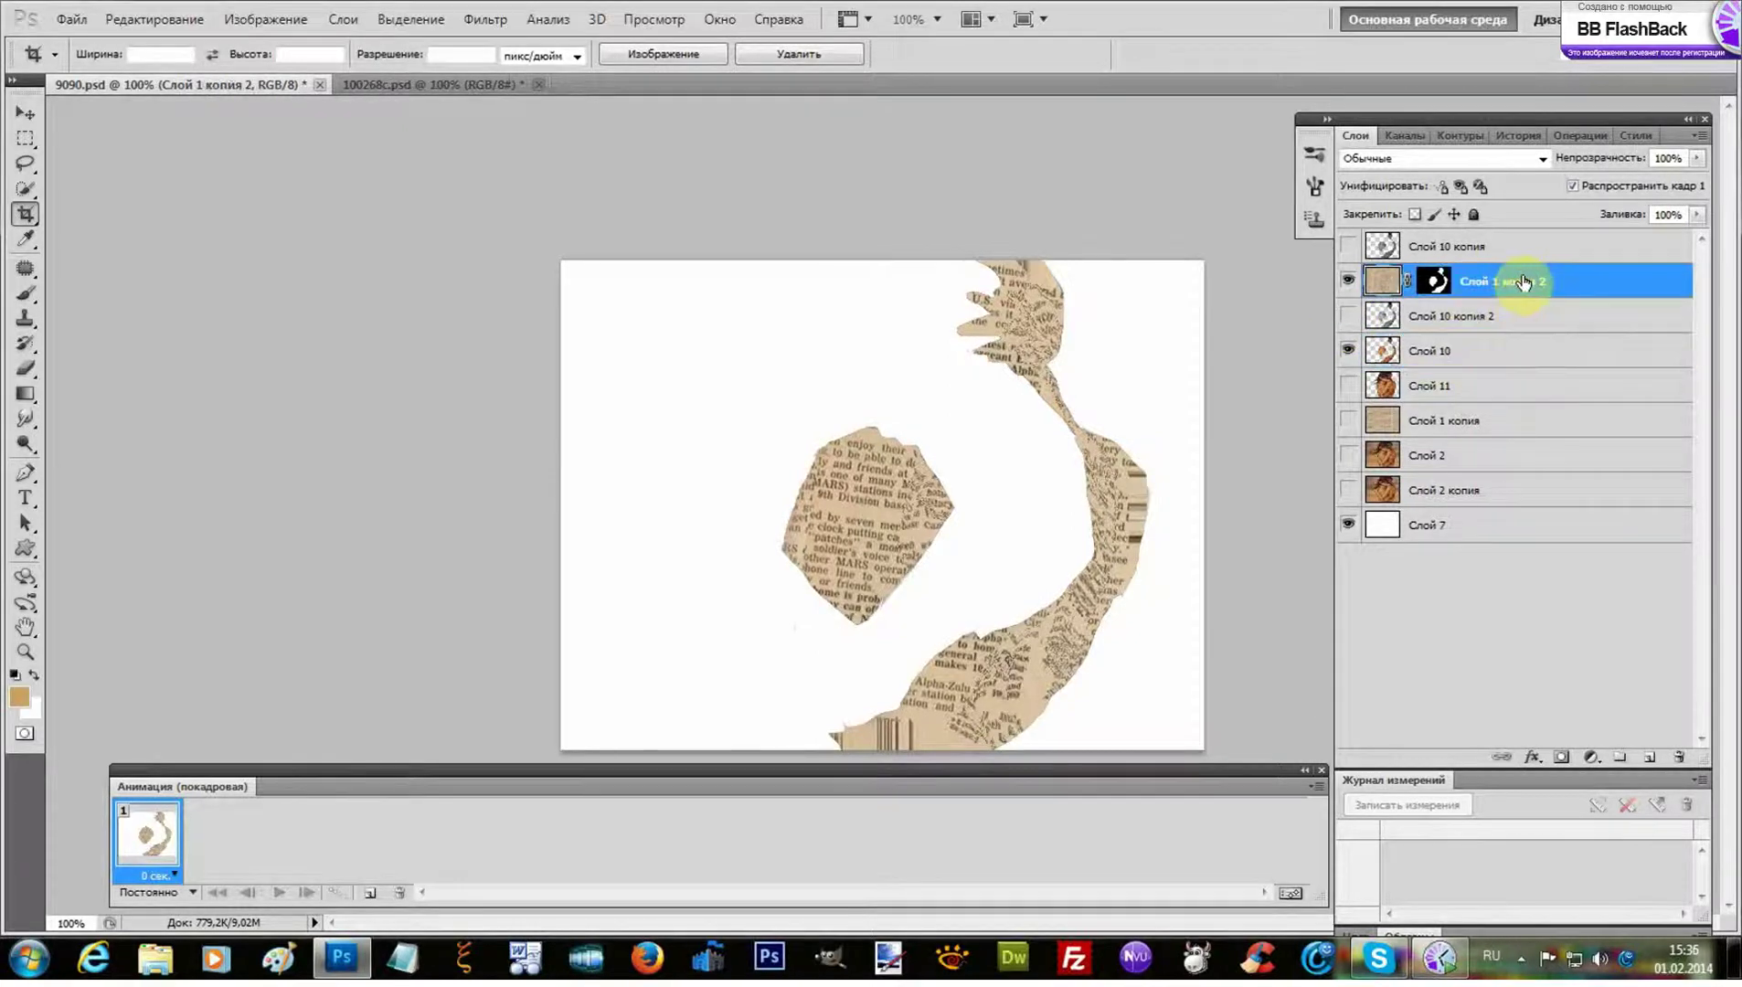
mouse_move(1431, 353)
left_mouse_down()
mouse_move(1437, 311)
mouse_move(1432, 327)
left_mouse_up()
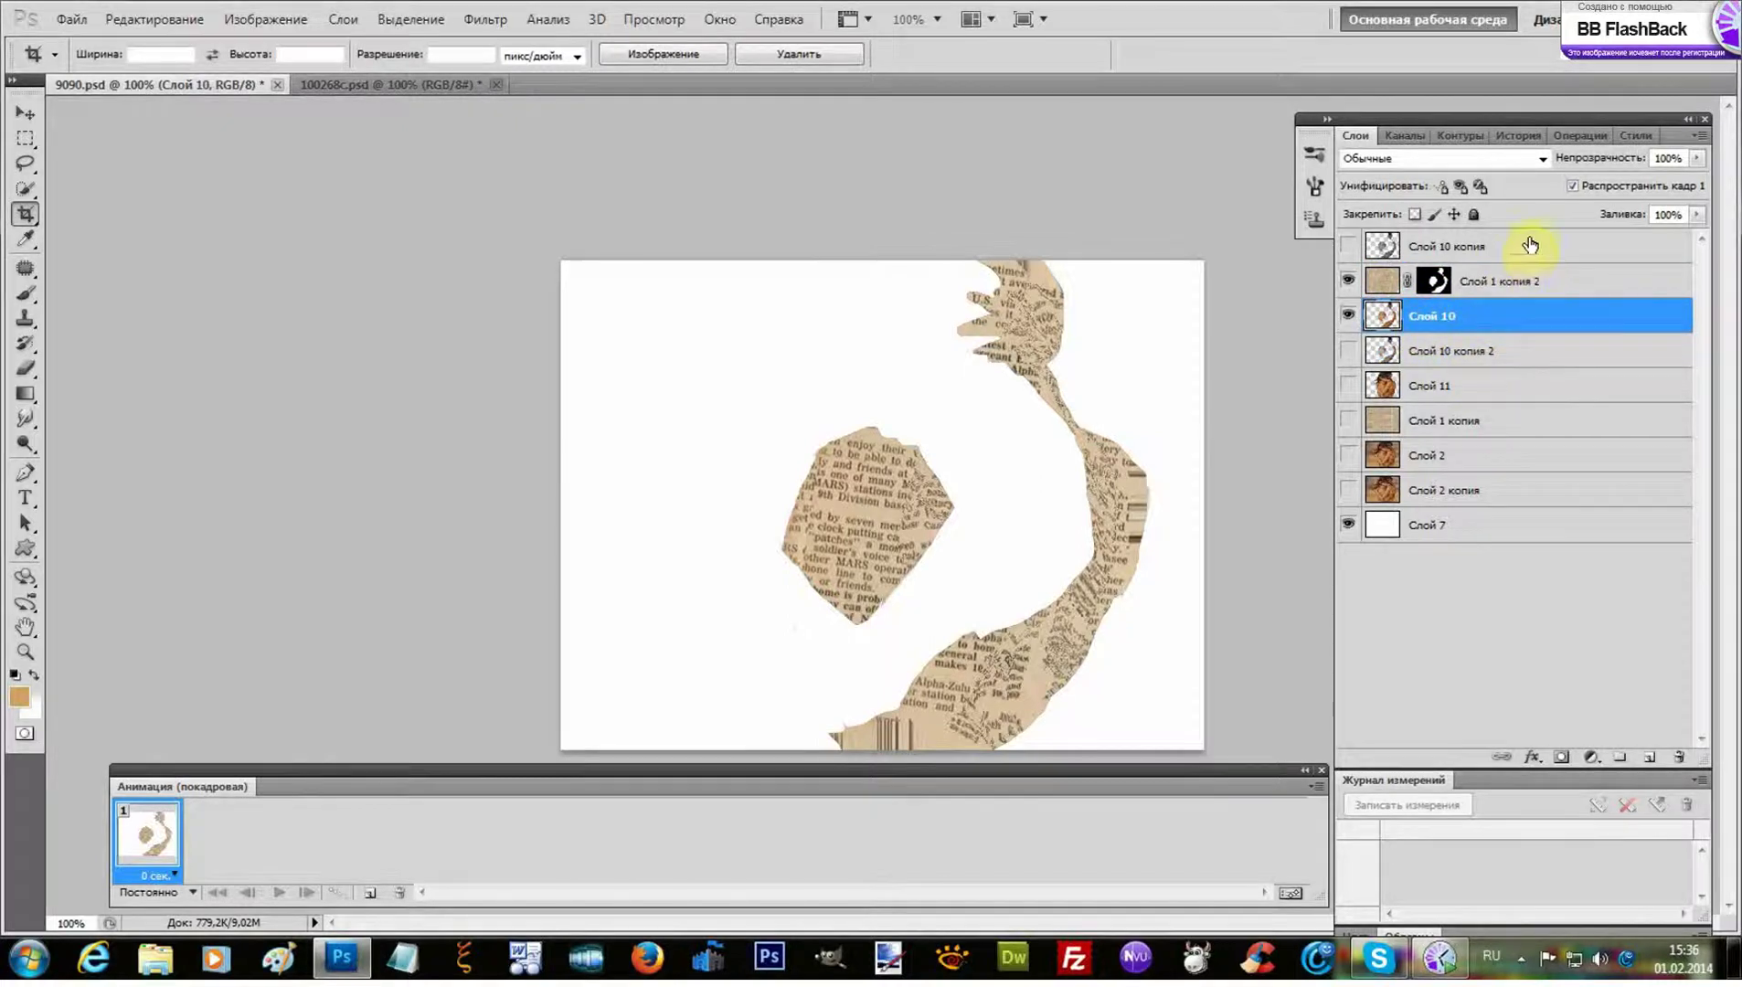
Try the Перекрытие (Overlay) blend mode on Слой 10 and undo it
left_click(1542, 160)
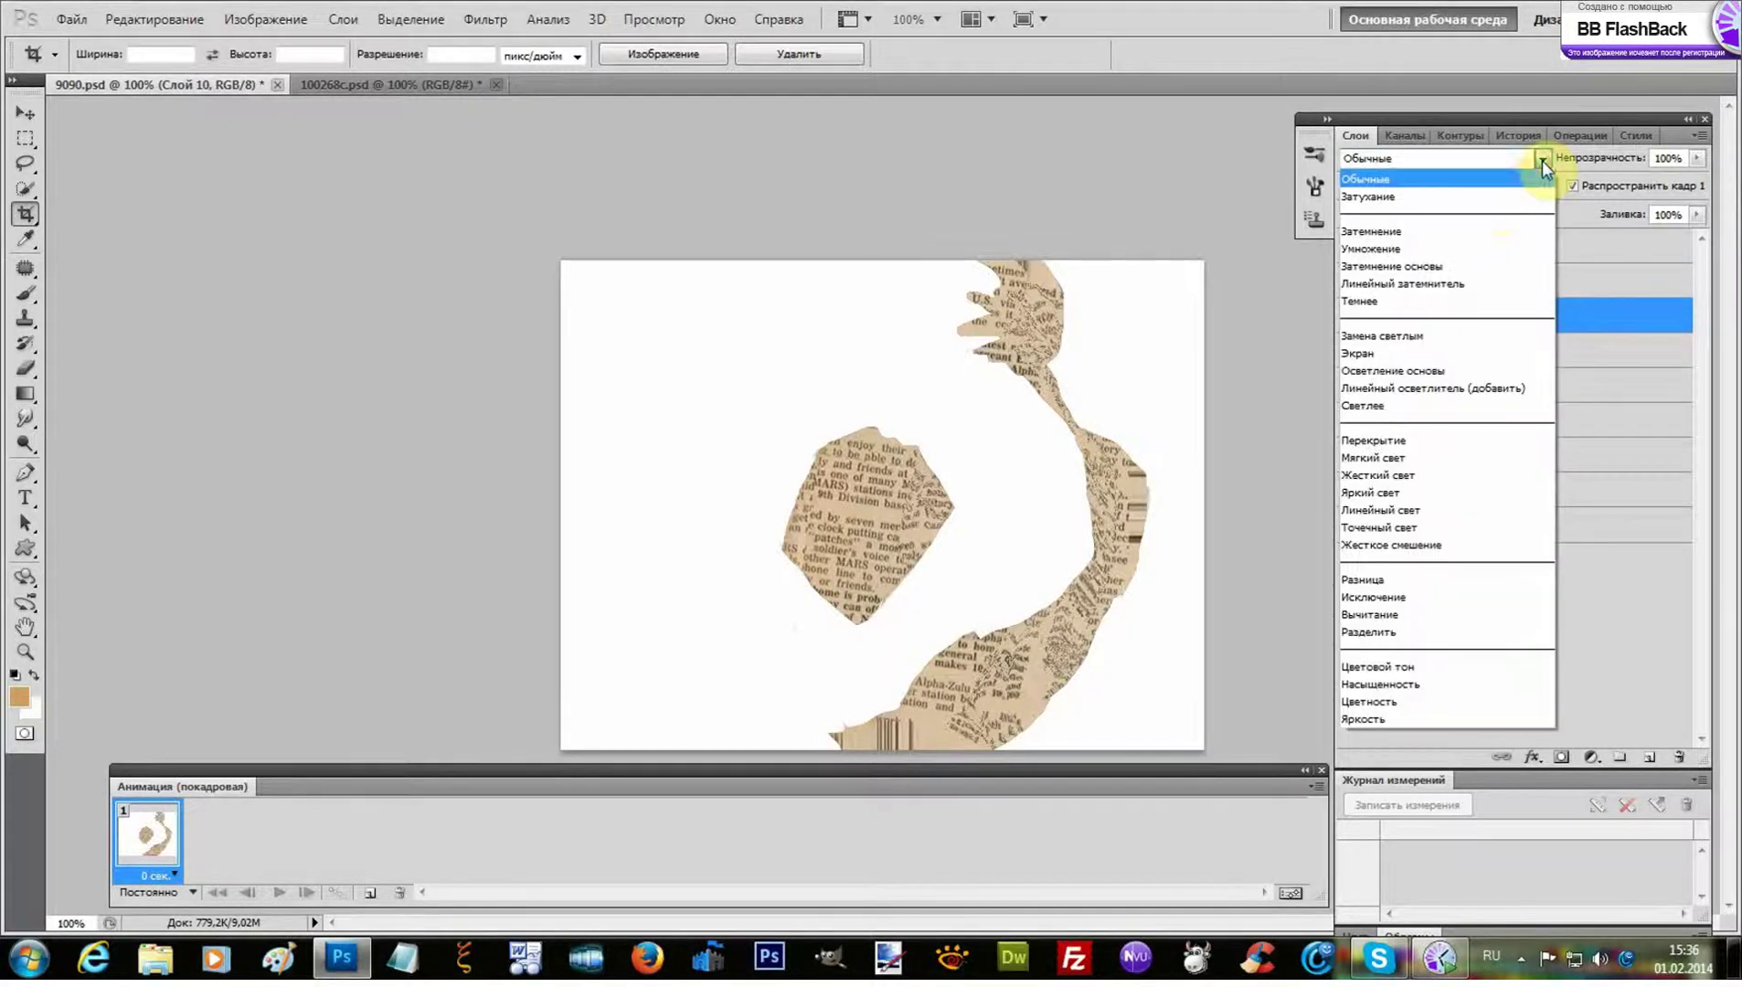
left_click(1398, 439)
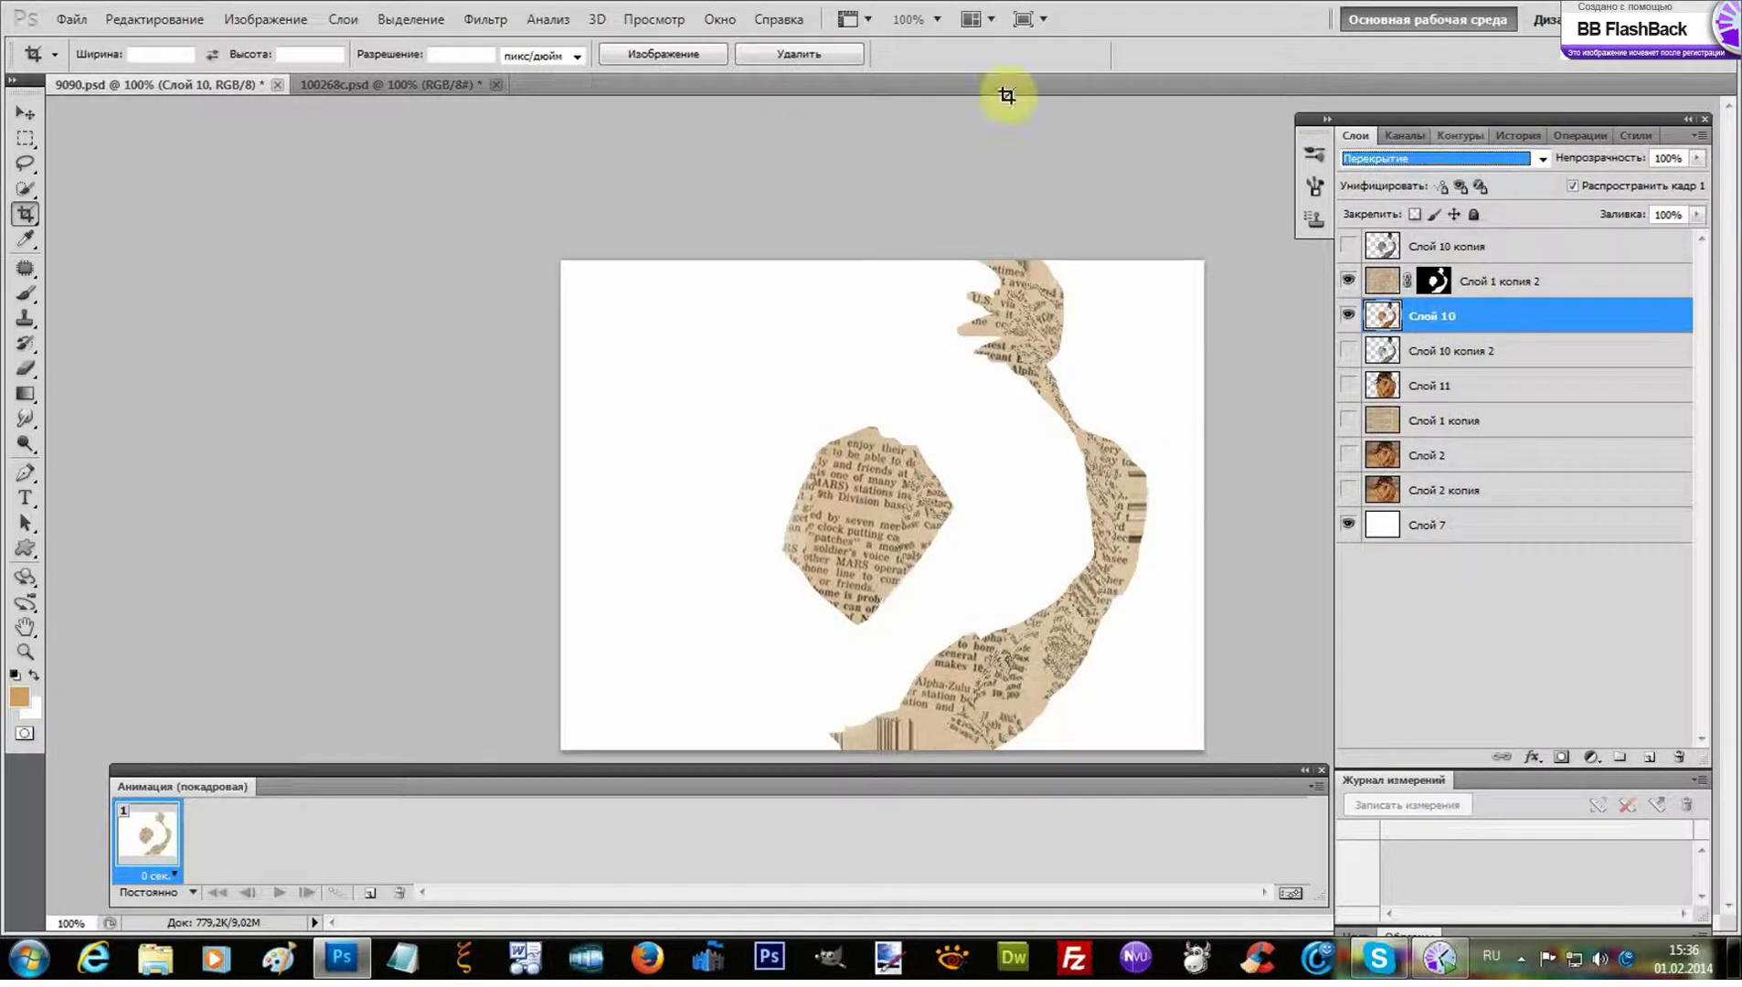
left_click(153, 18)
left_click(155, 78)
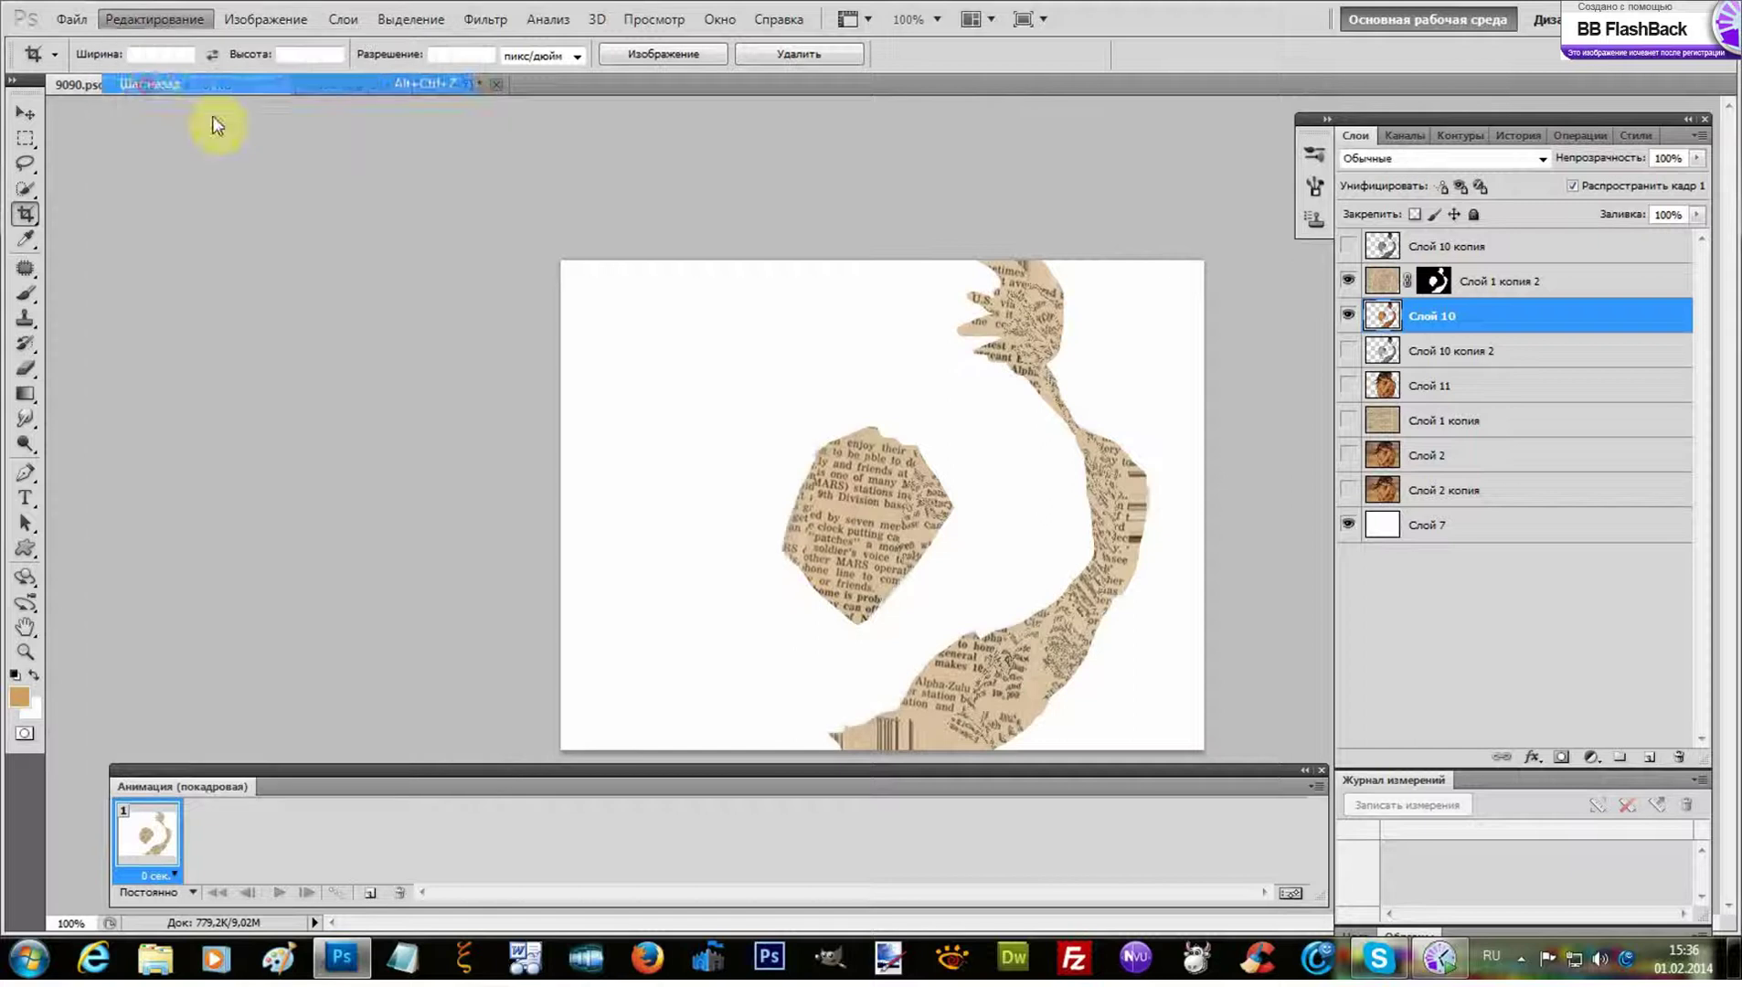
Set the blend mode of the masked newspaper layer Слой 1 копия 2 to Перекрытие (Overlay)
left_click(1489, 283)
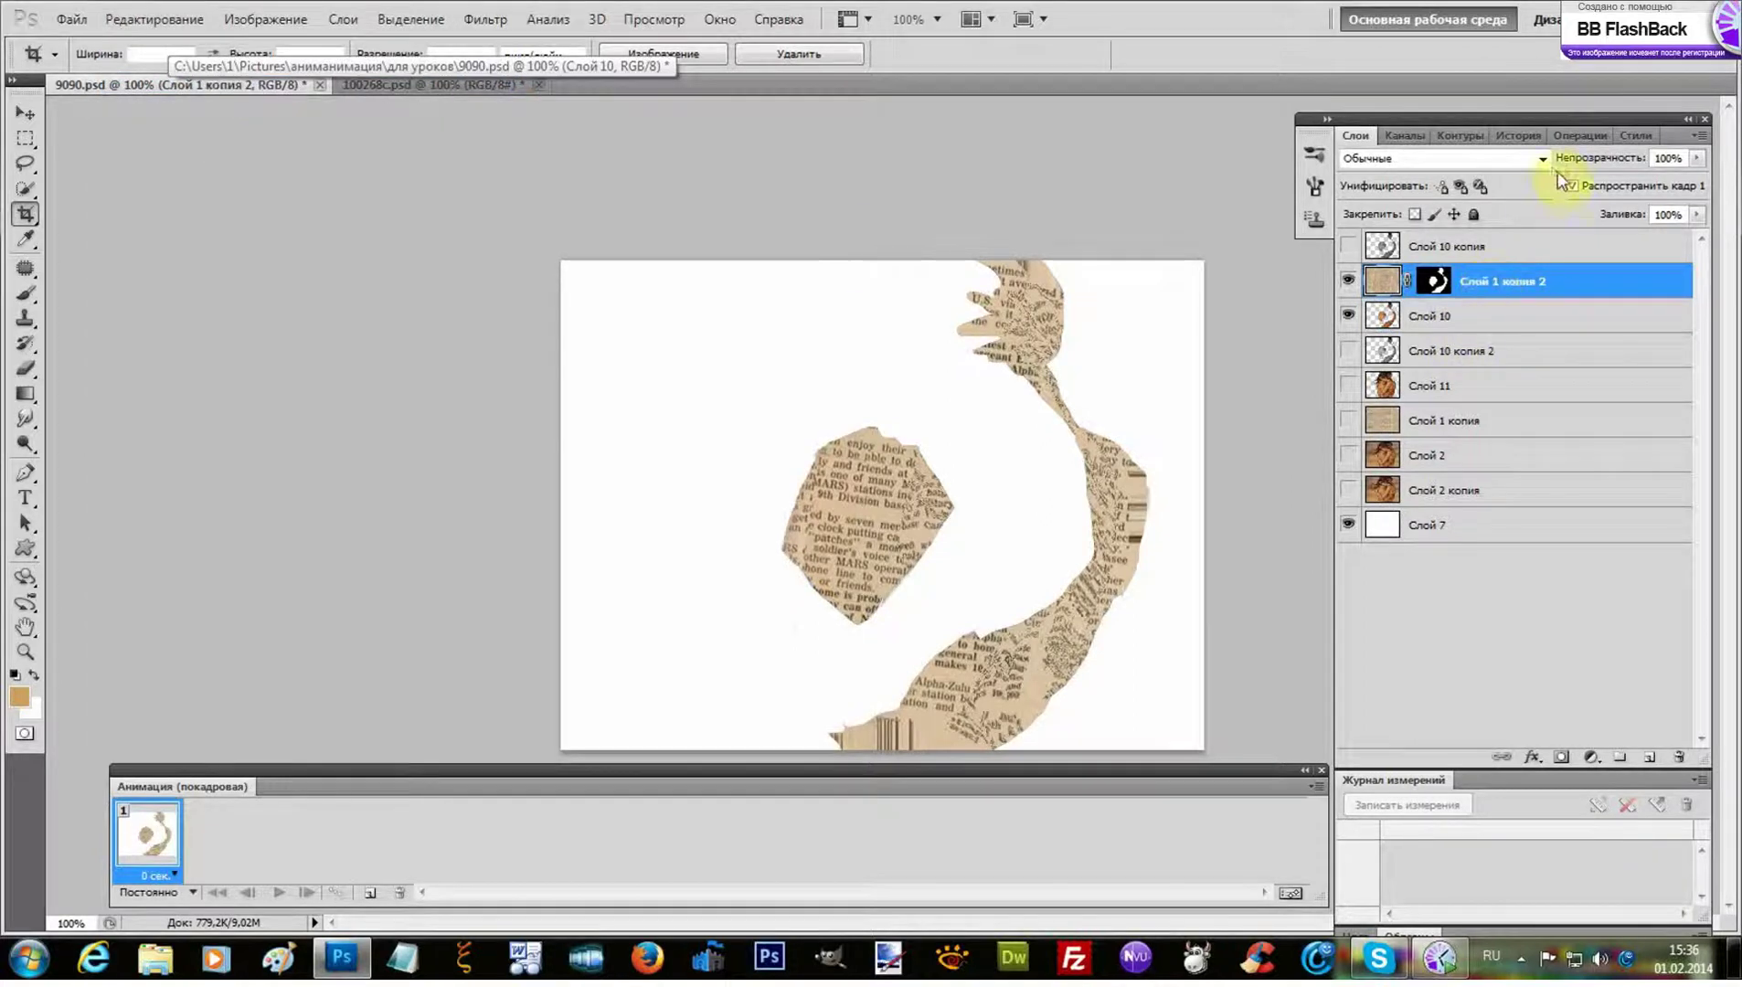
left_click(1483, 317)
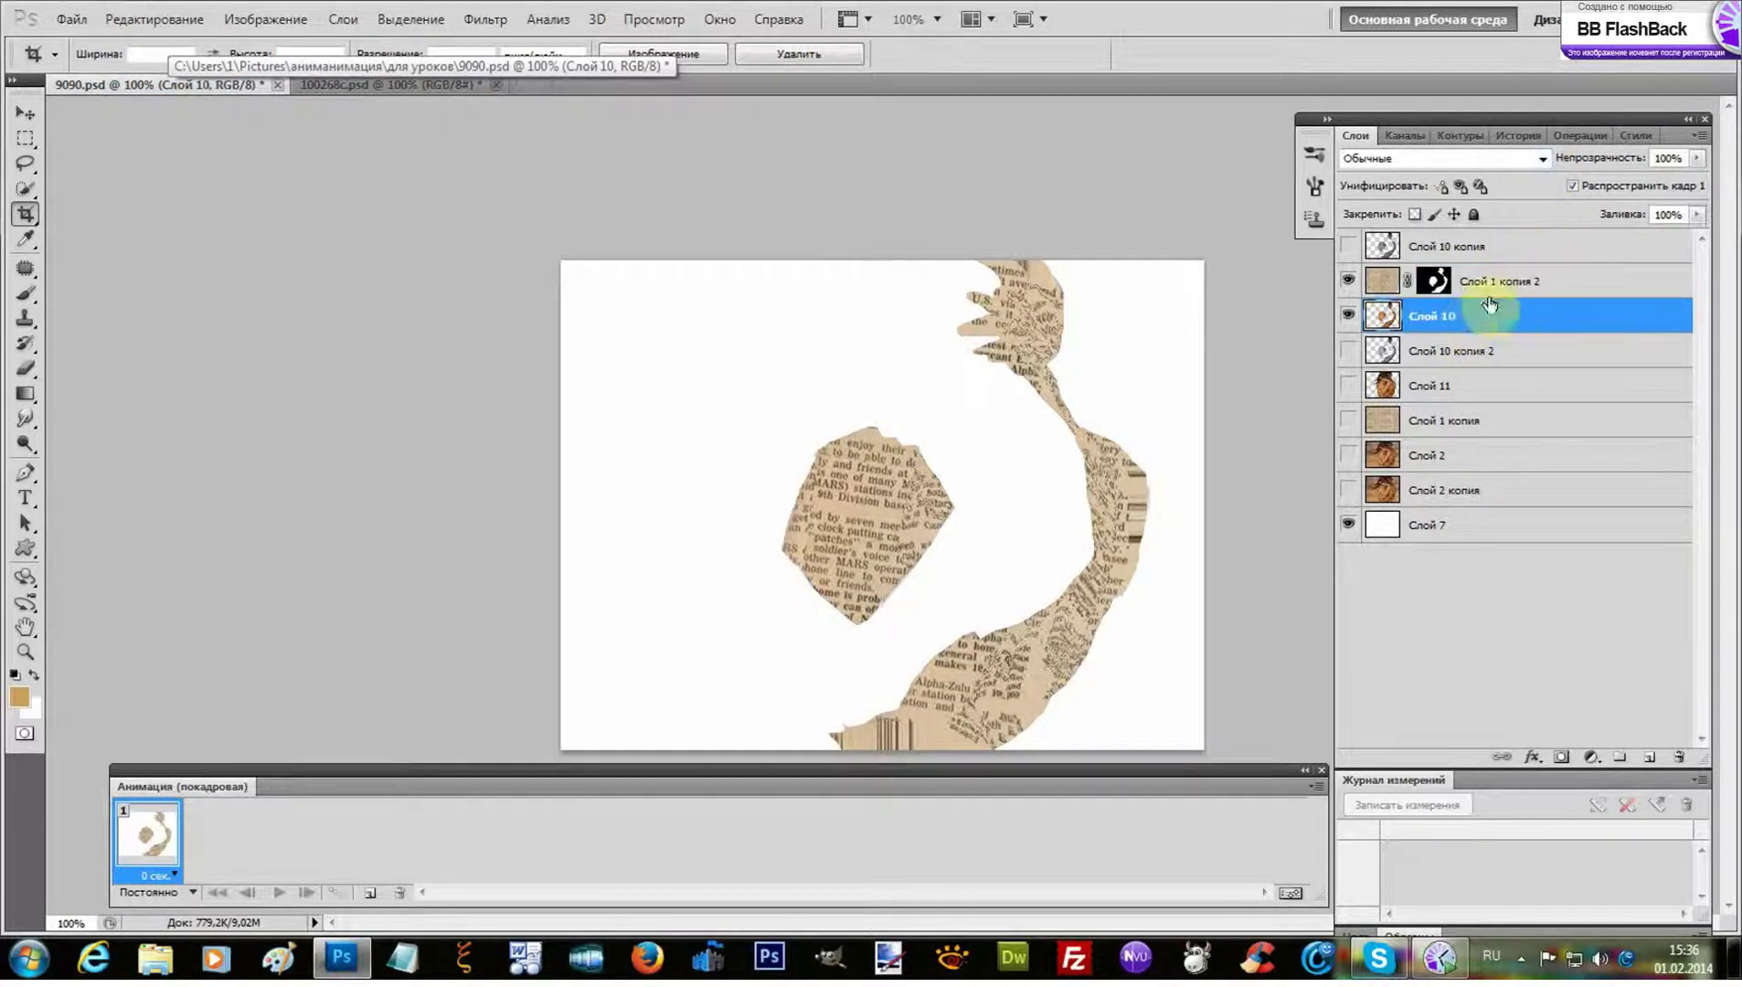
left_click(1545, 161)
left_click(1547, 166)
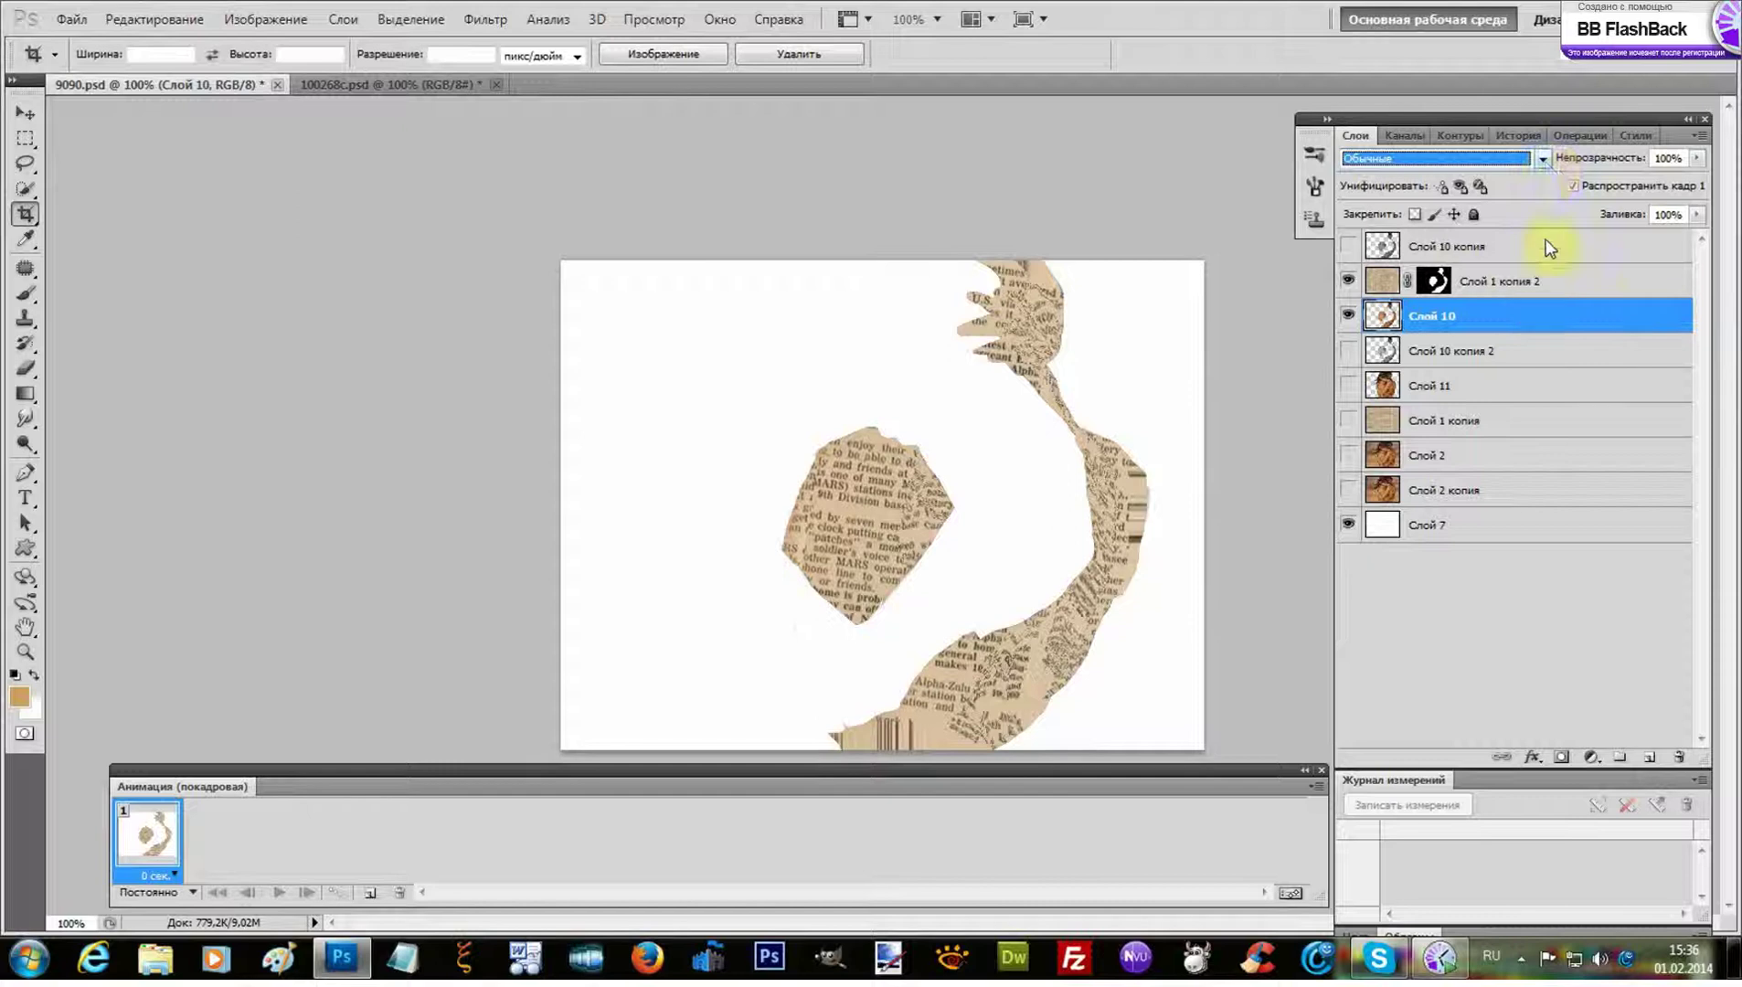
left_click(1531, 291)
left_click(1545, 162)
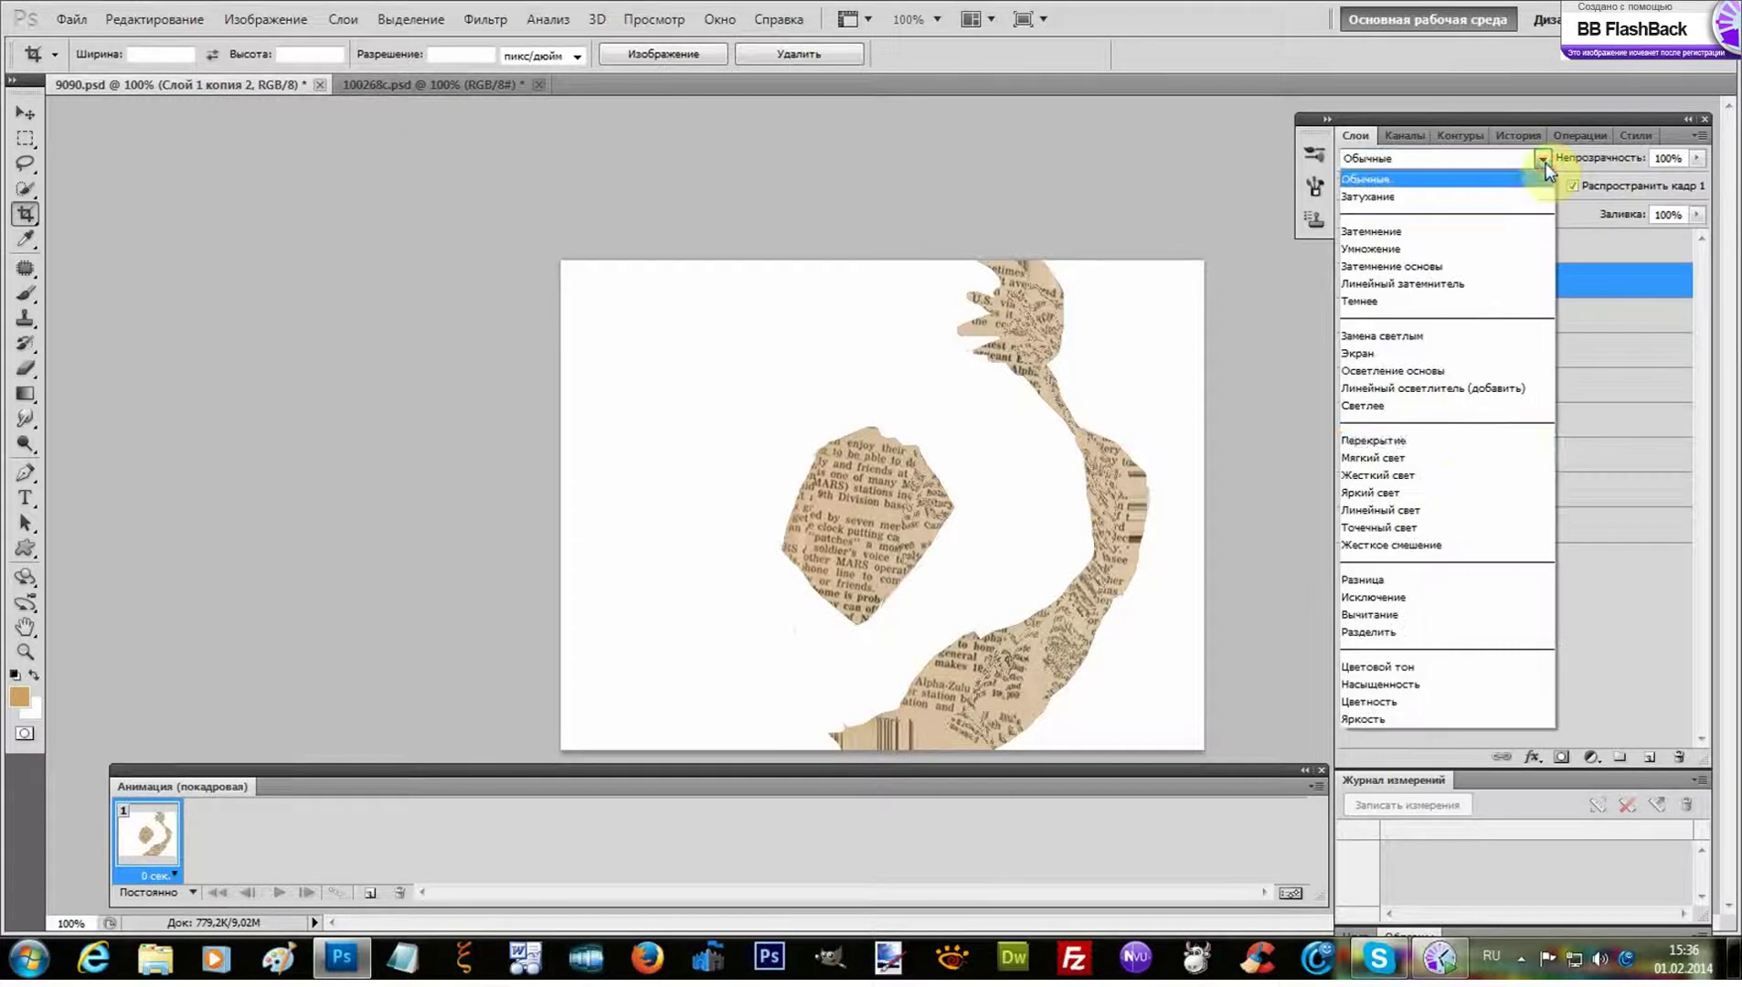
left_click(1446, 437)
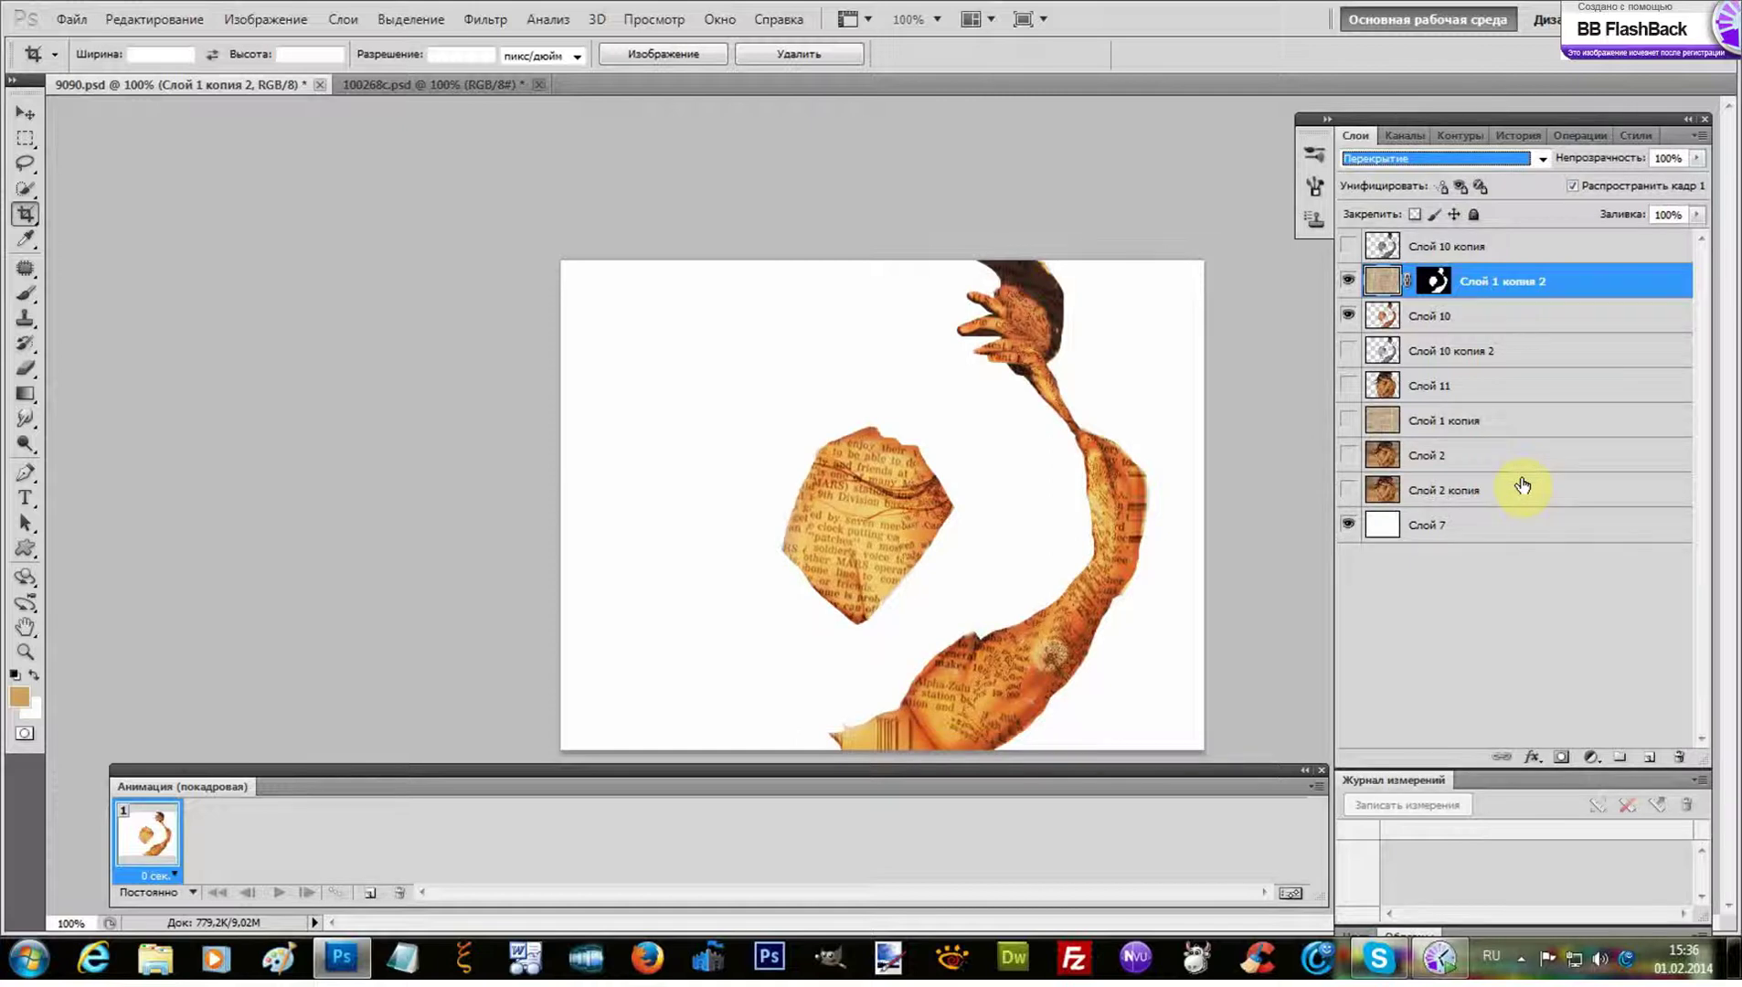
Show the layers Слой 11, Слой 2 and Слой 1 копия beneath the newspaper-covered figure
left_click(1348, 387)
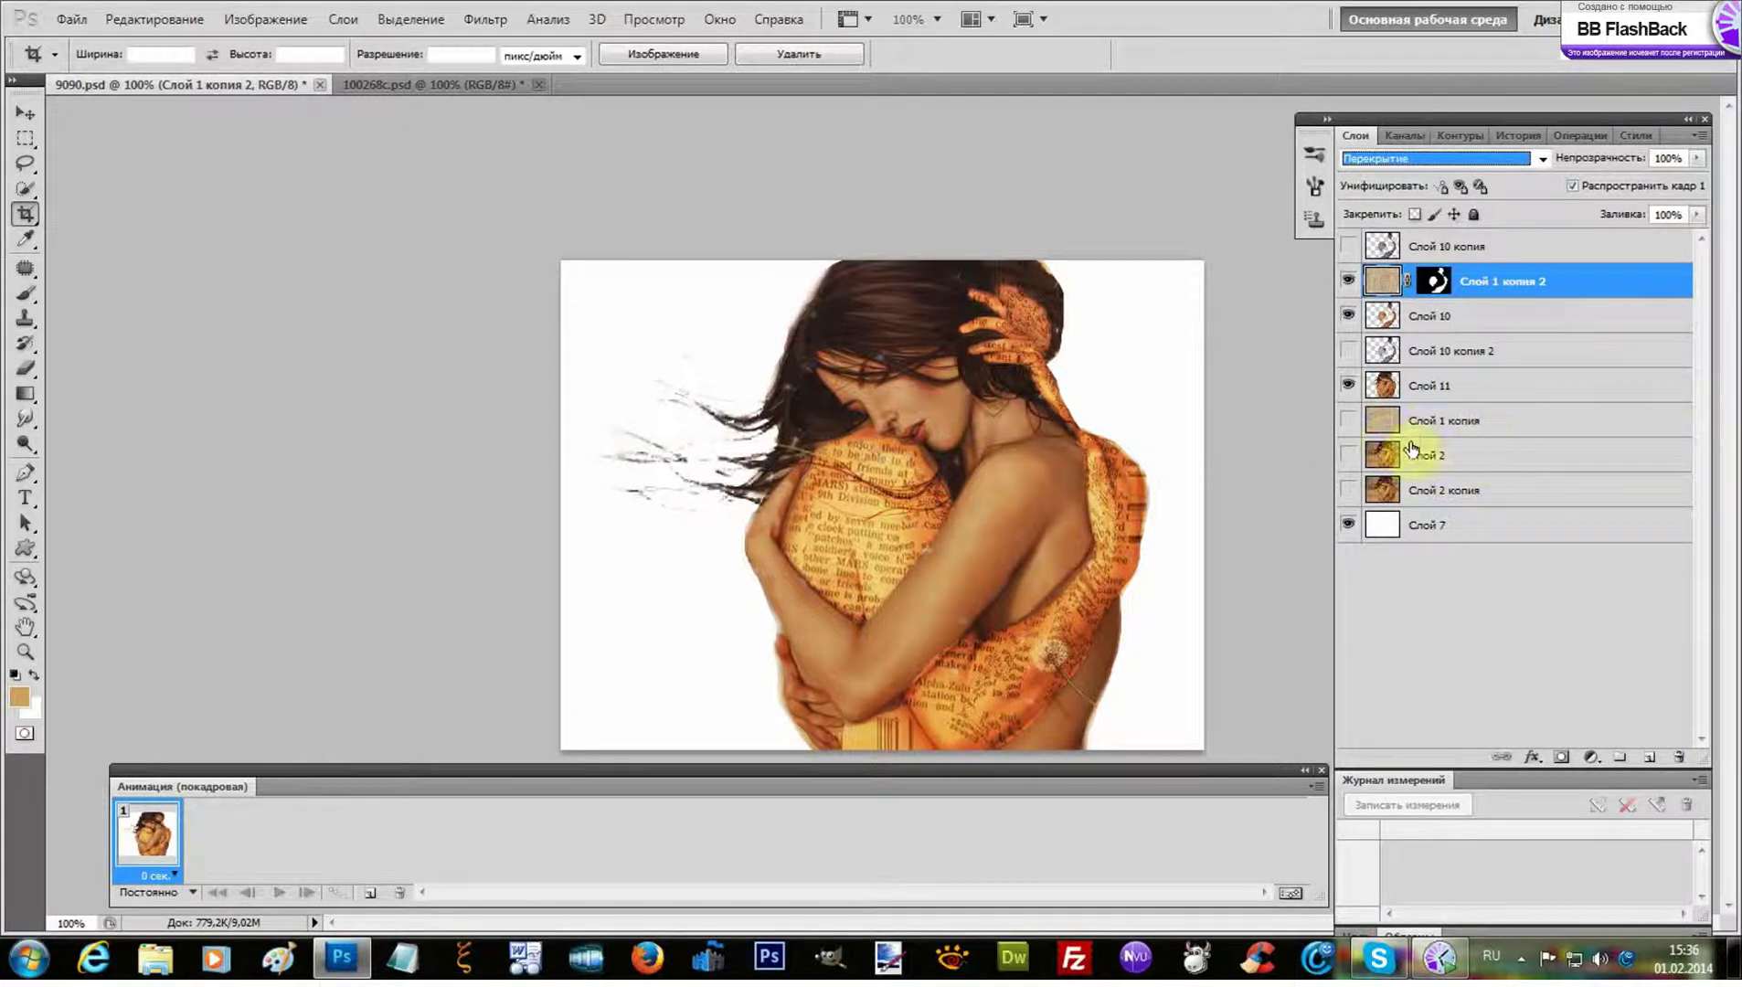
left_click(1348, 456)
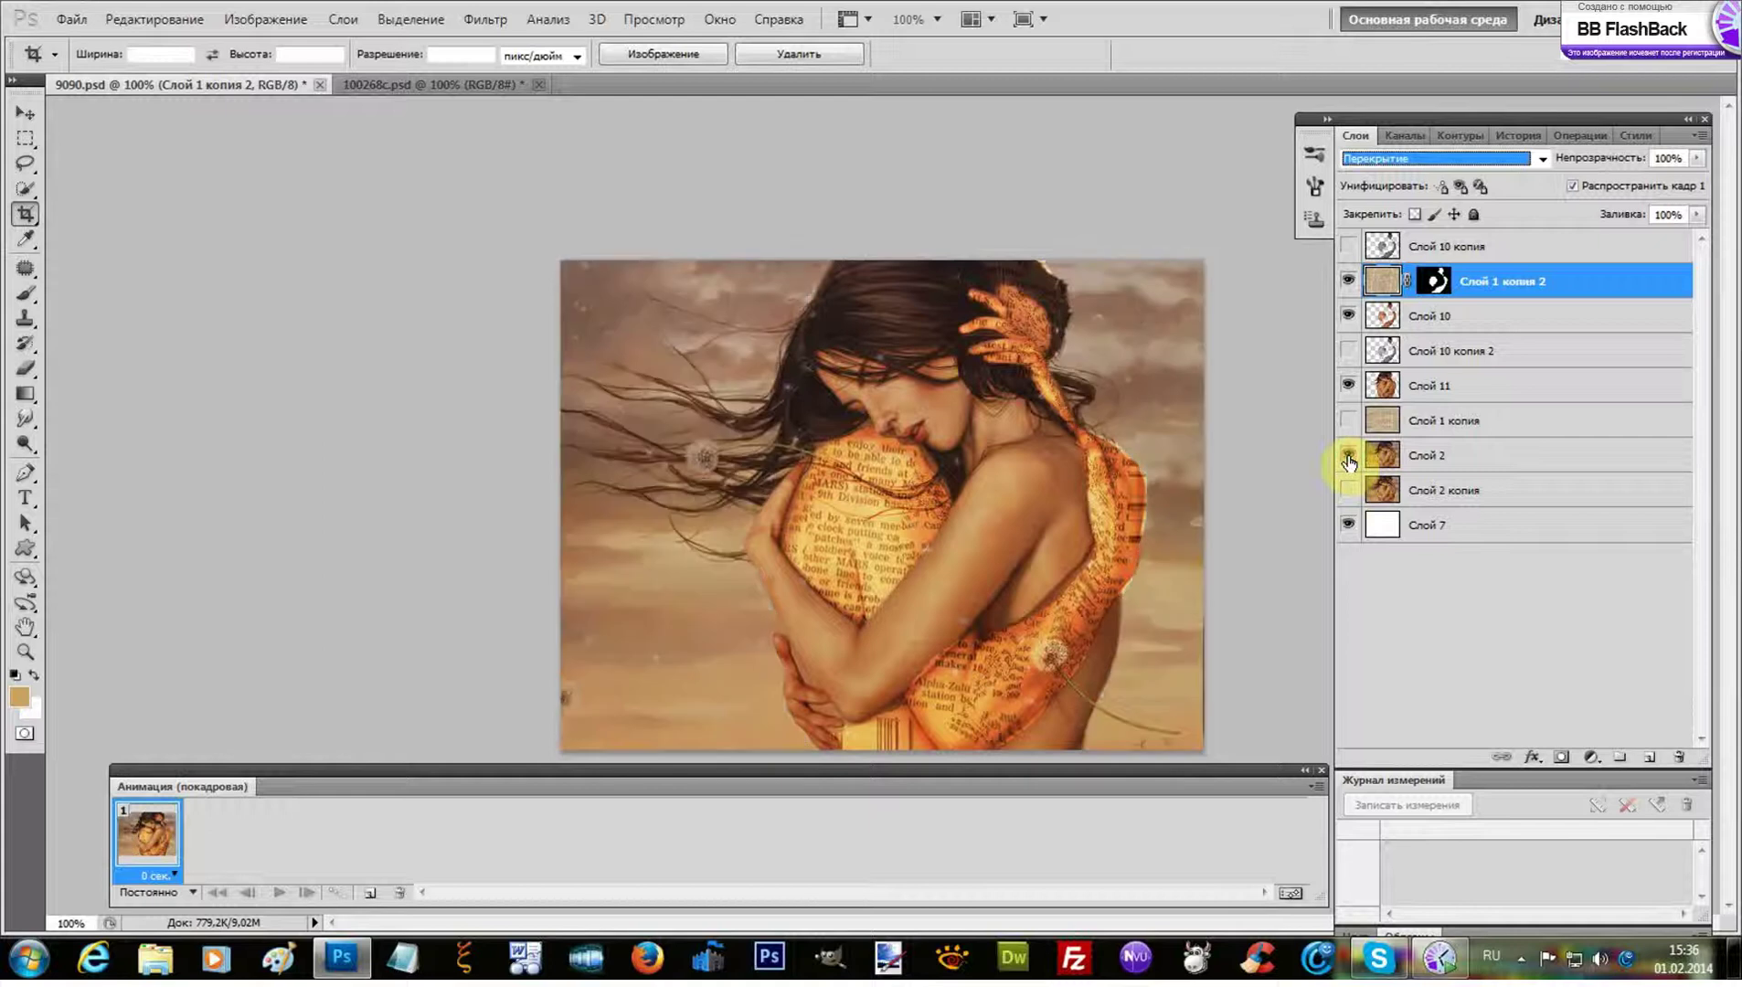
left_click(1349, 457)
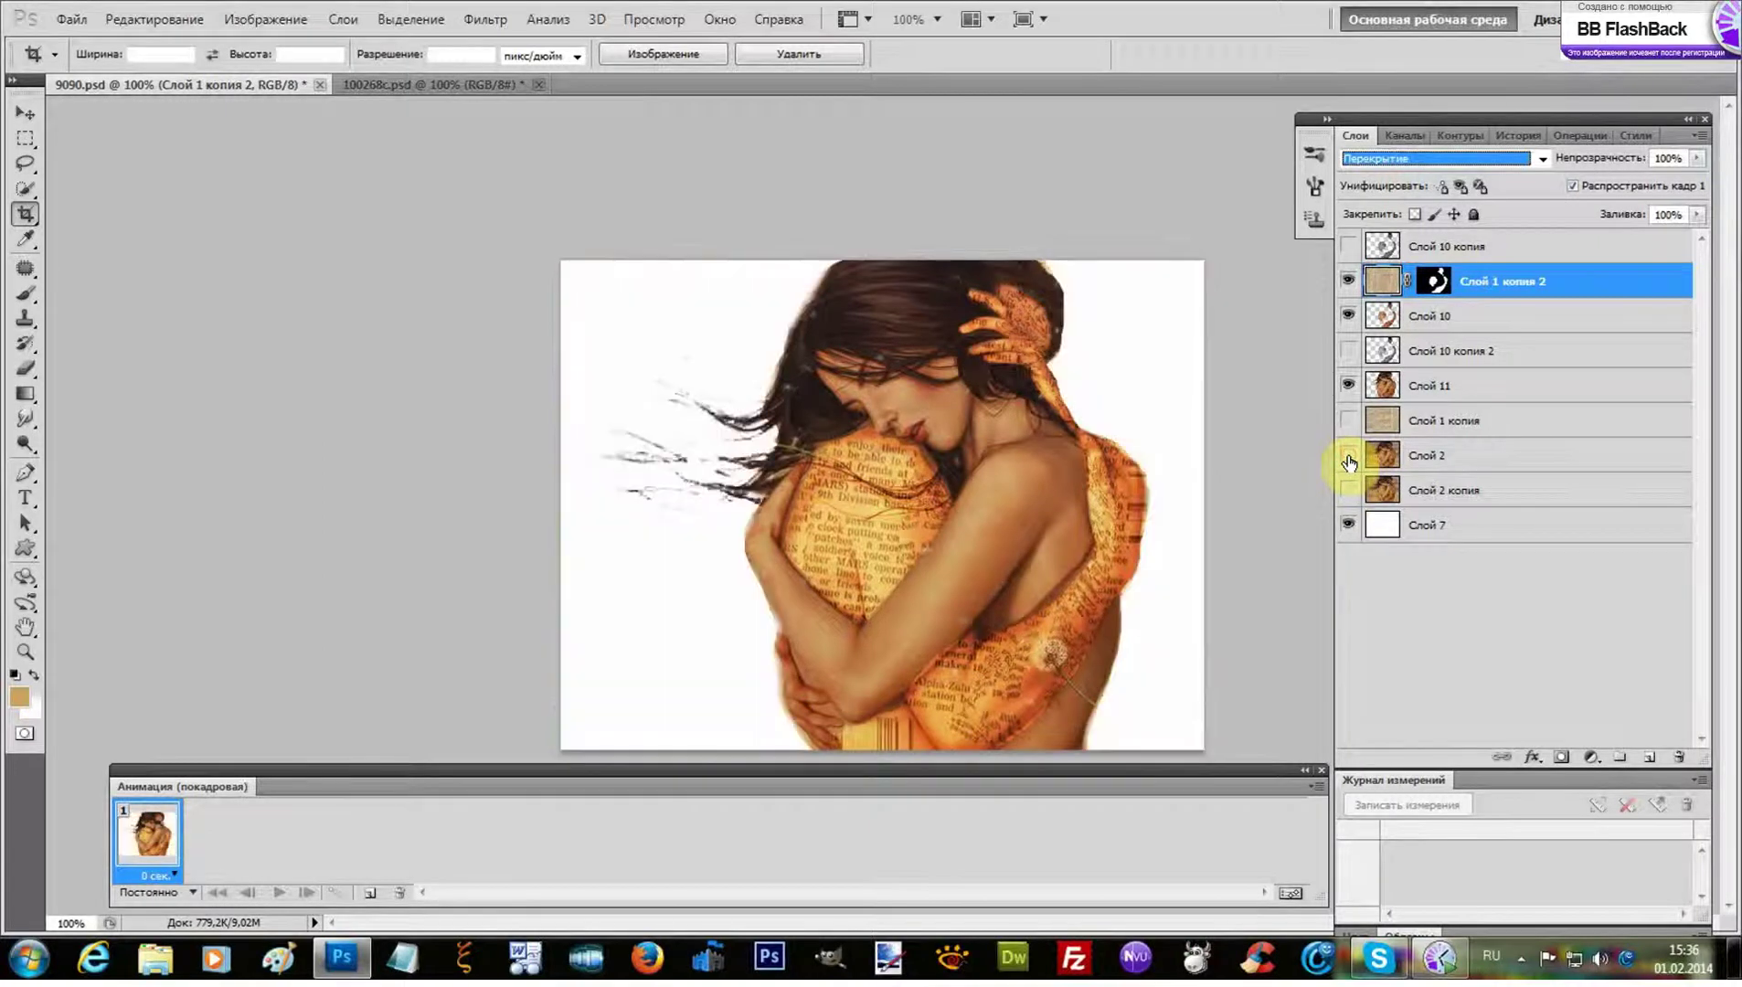
left_click(1349, 423)
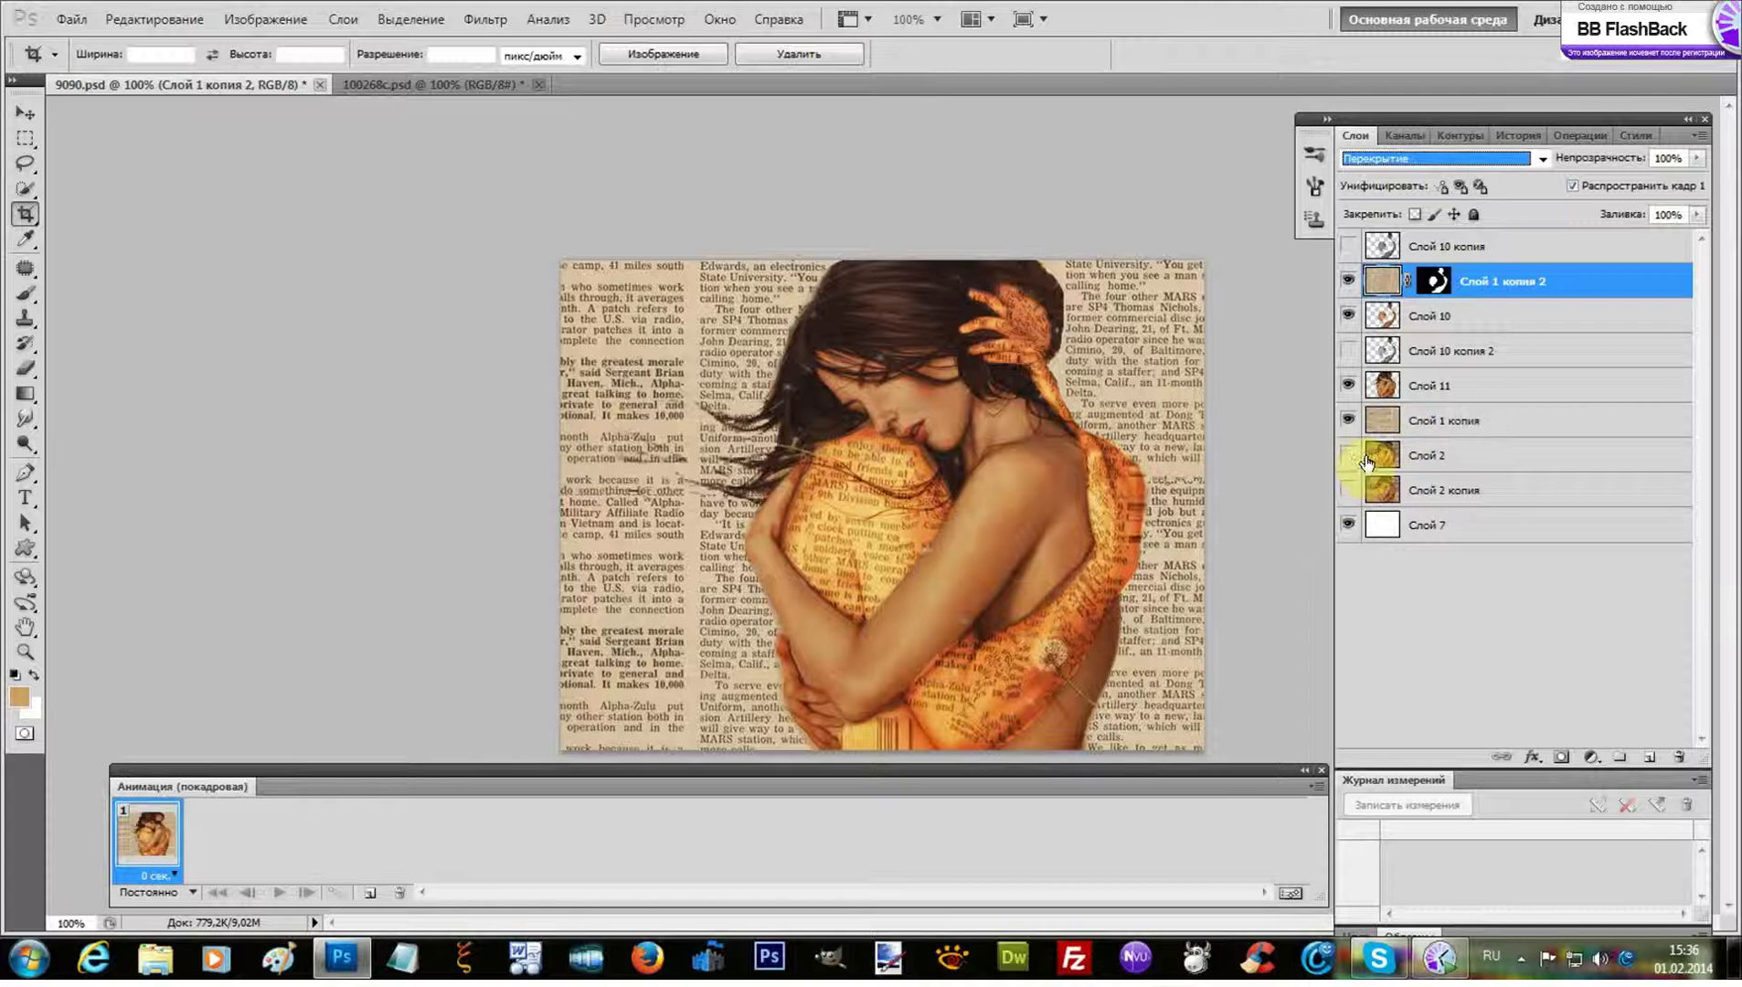
Blend the background newspaper layer Слой 1 копия using Перекрытие (Overlay) mode at 66% opacity
left_click(1468, 430)
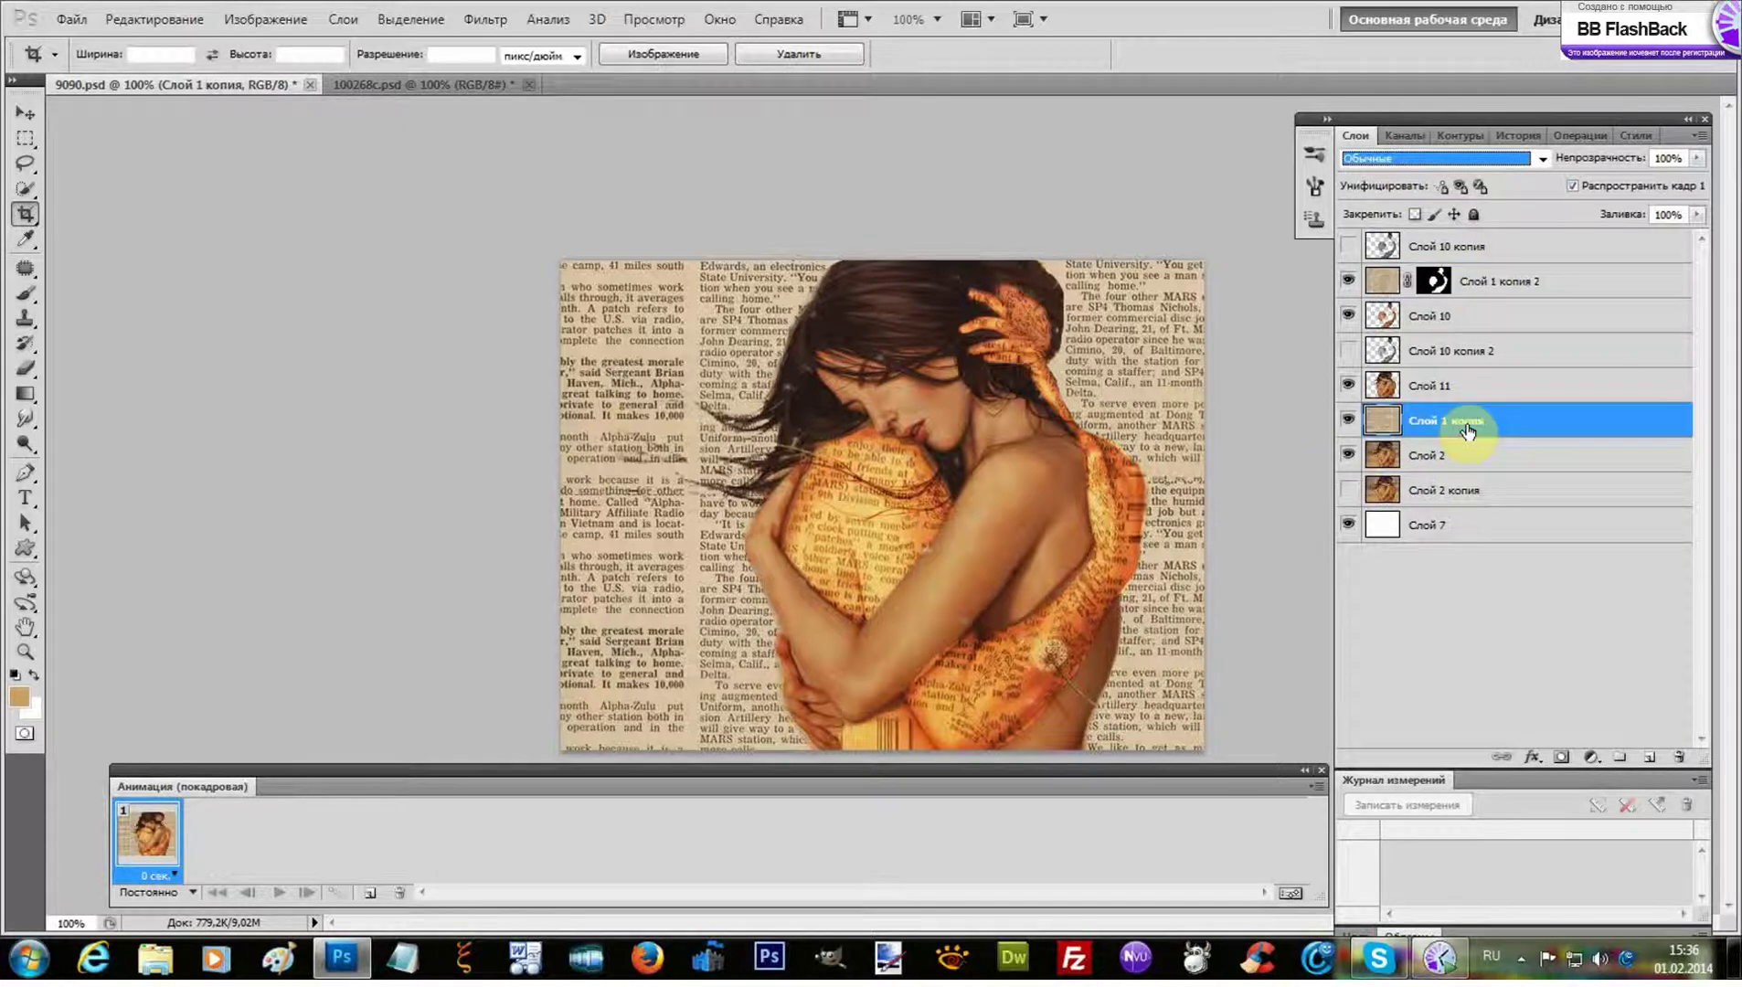
left_click(1543, 159)
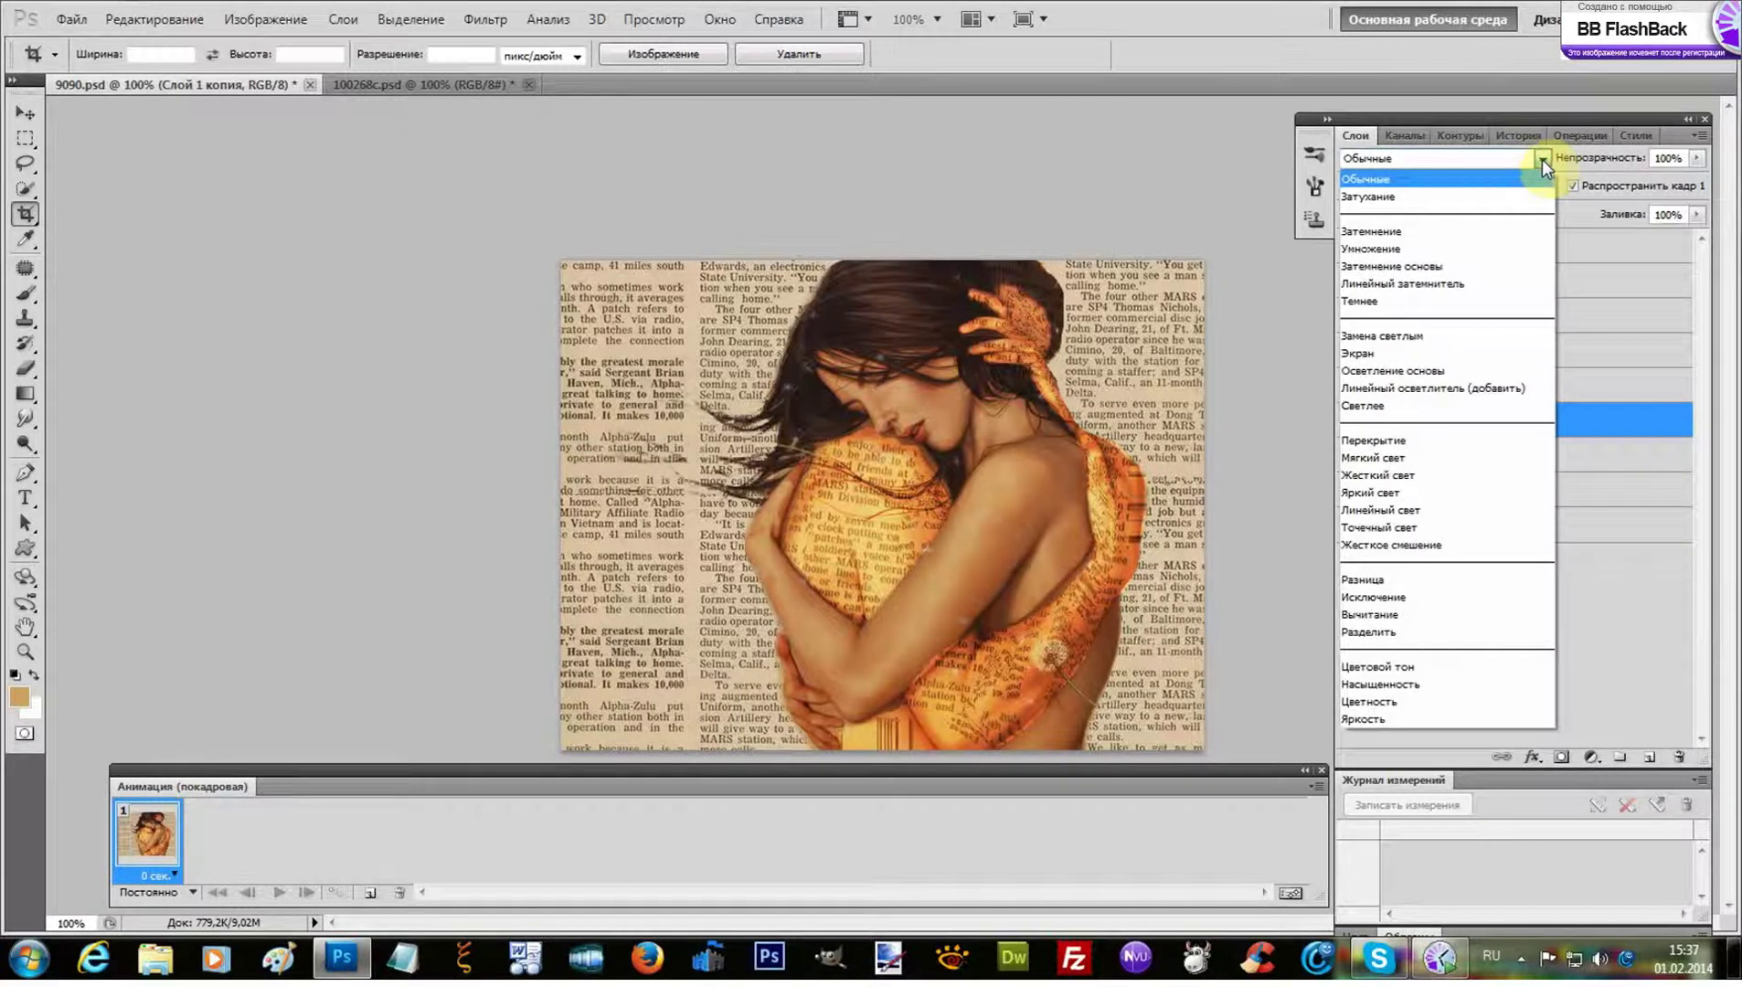
left_click(1414, 447)
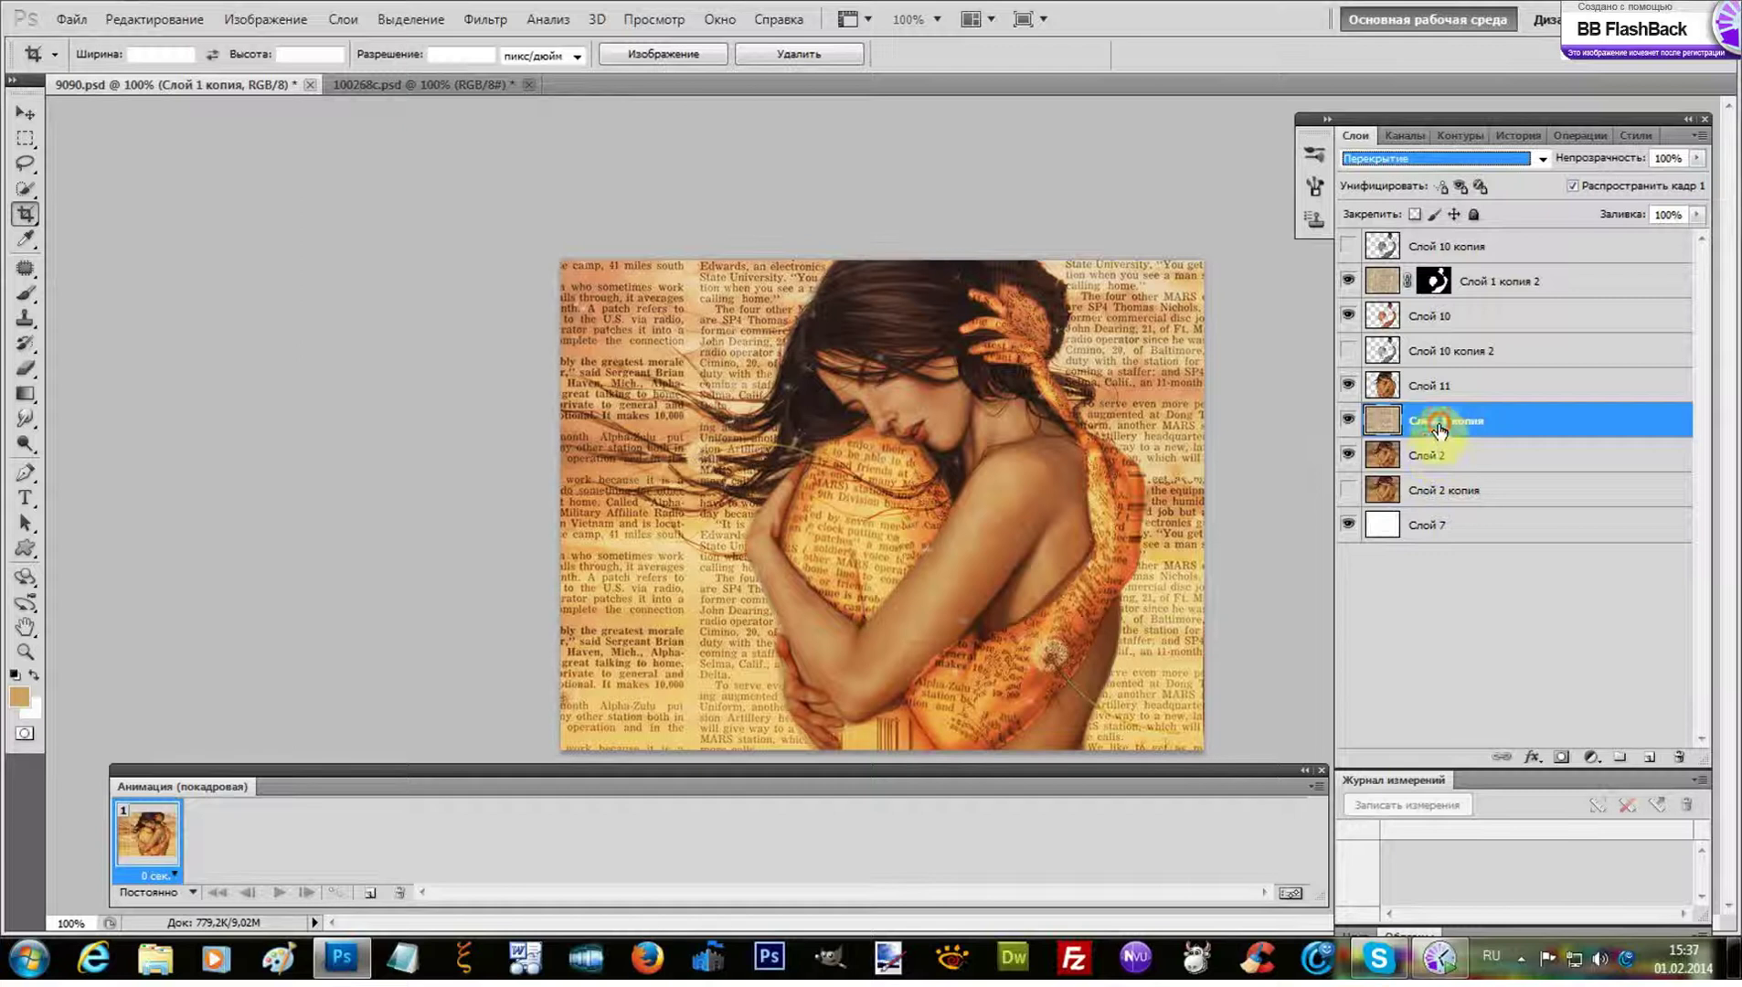
left_click(1697, 156)
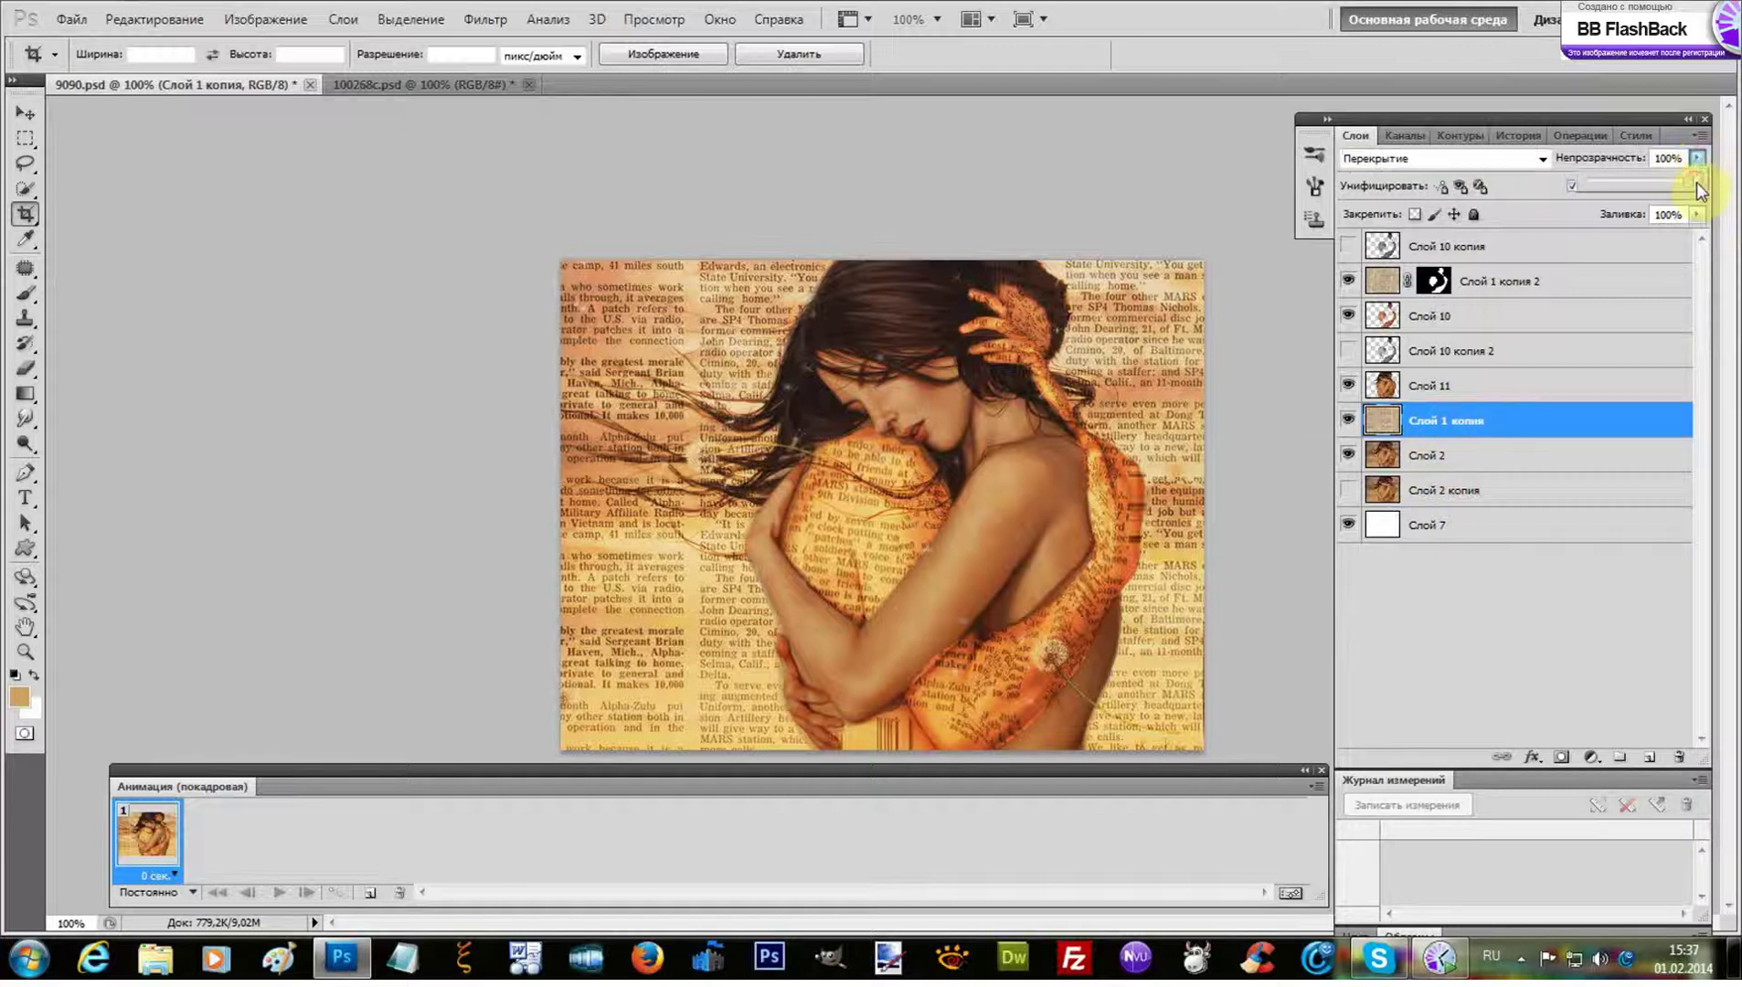
left_click_drag(1687, 189, 1661, 184)
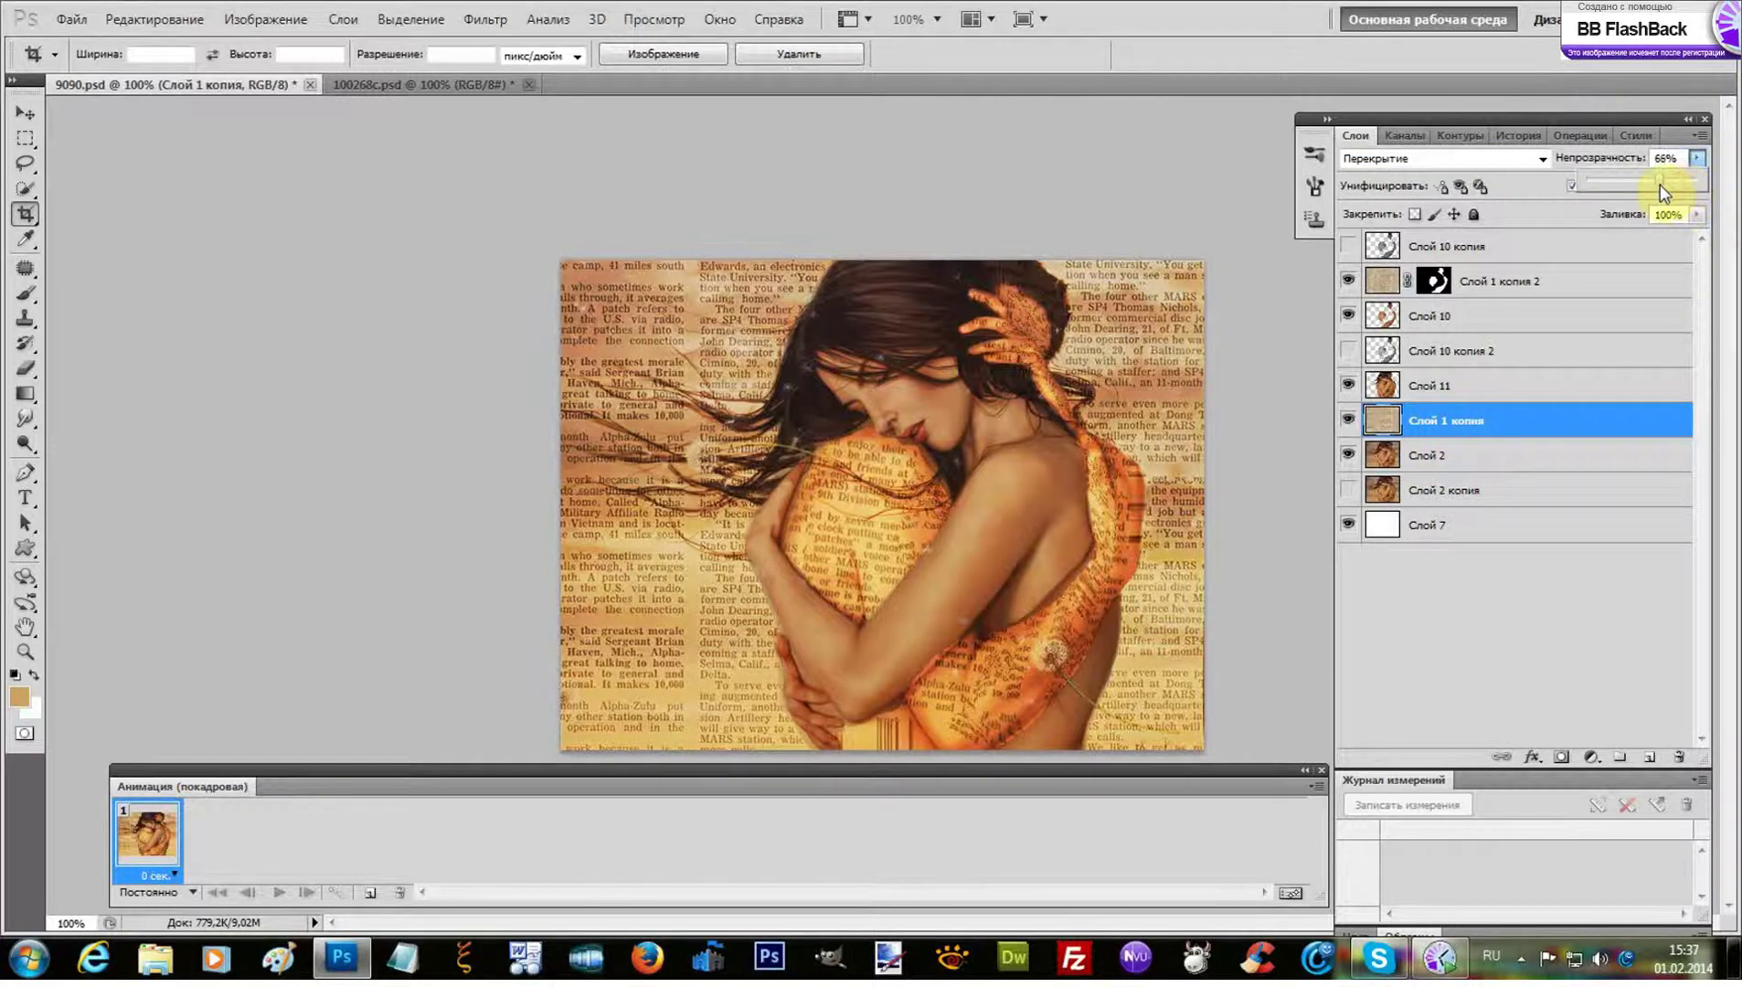
left_click(1466, 431)
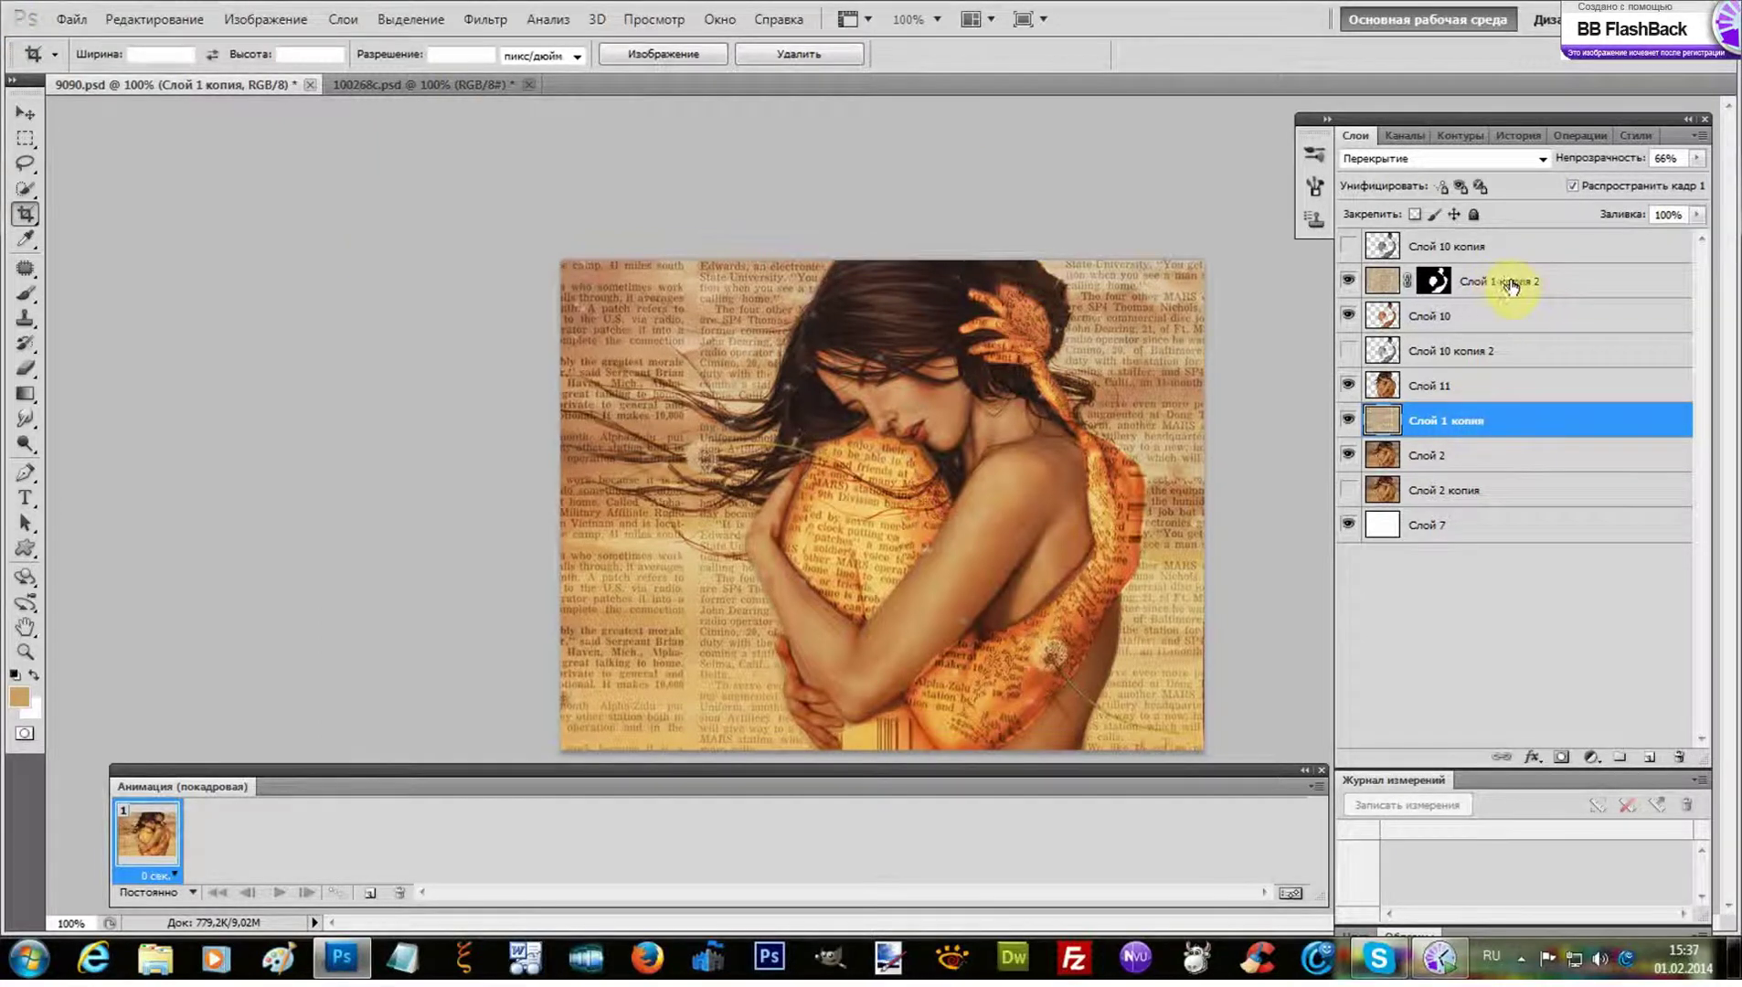
Flatten the image into a single background layer, discarding the hidden layers
right_click(1554, 434)
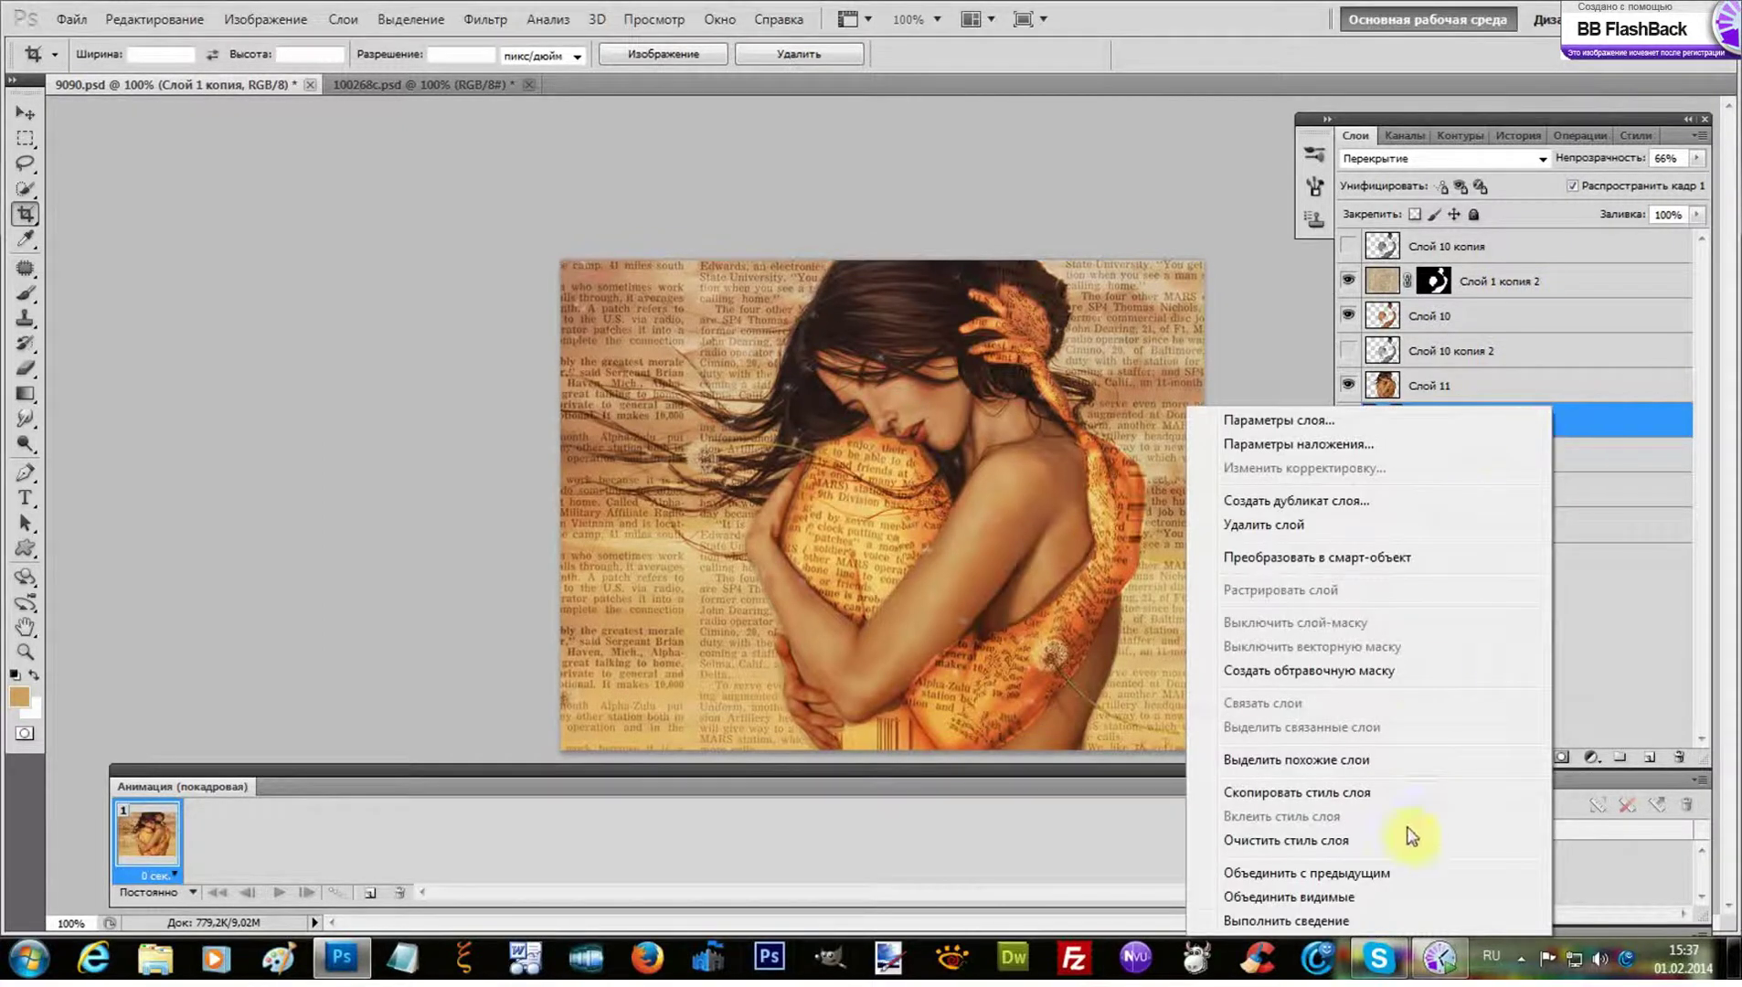
left_click(1326, 922)
left_click(743, 370)
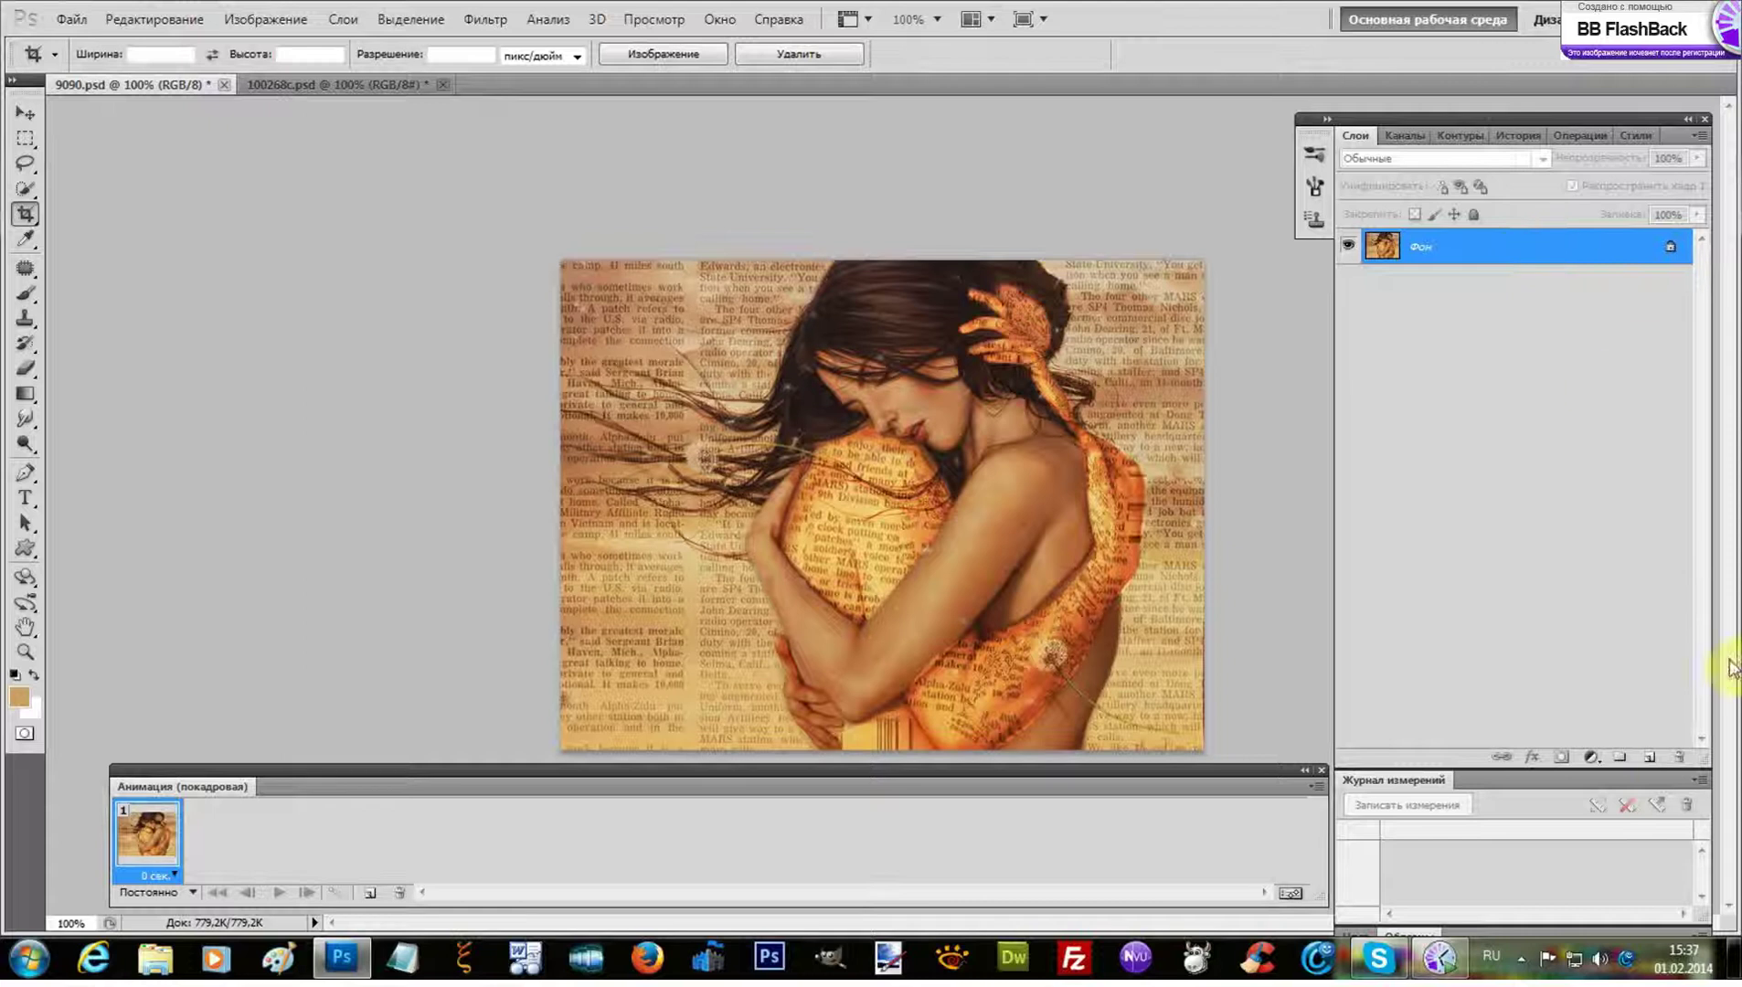
Draw a white heart over the embracing couple on a new layer with the Custom Shape tool and shift it slightly left
left_click(1649, 757)
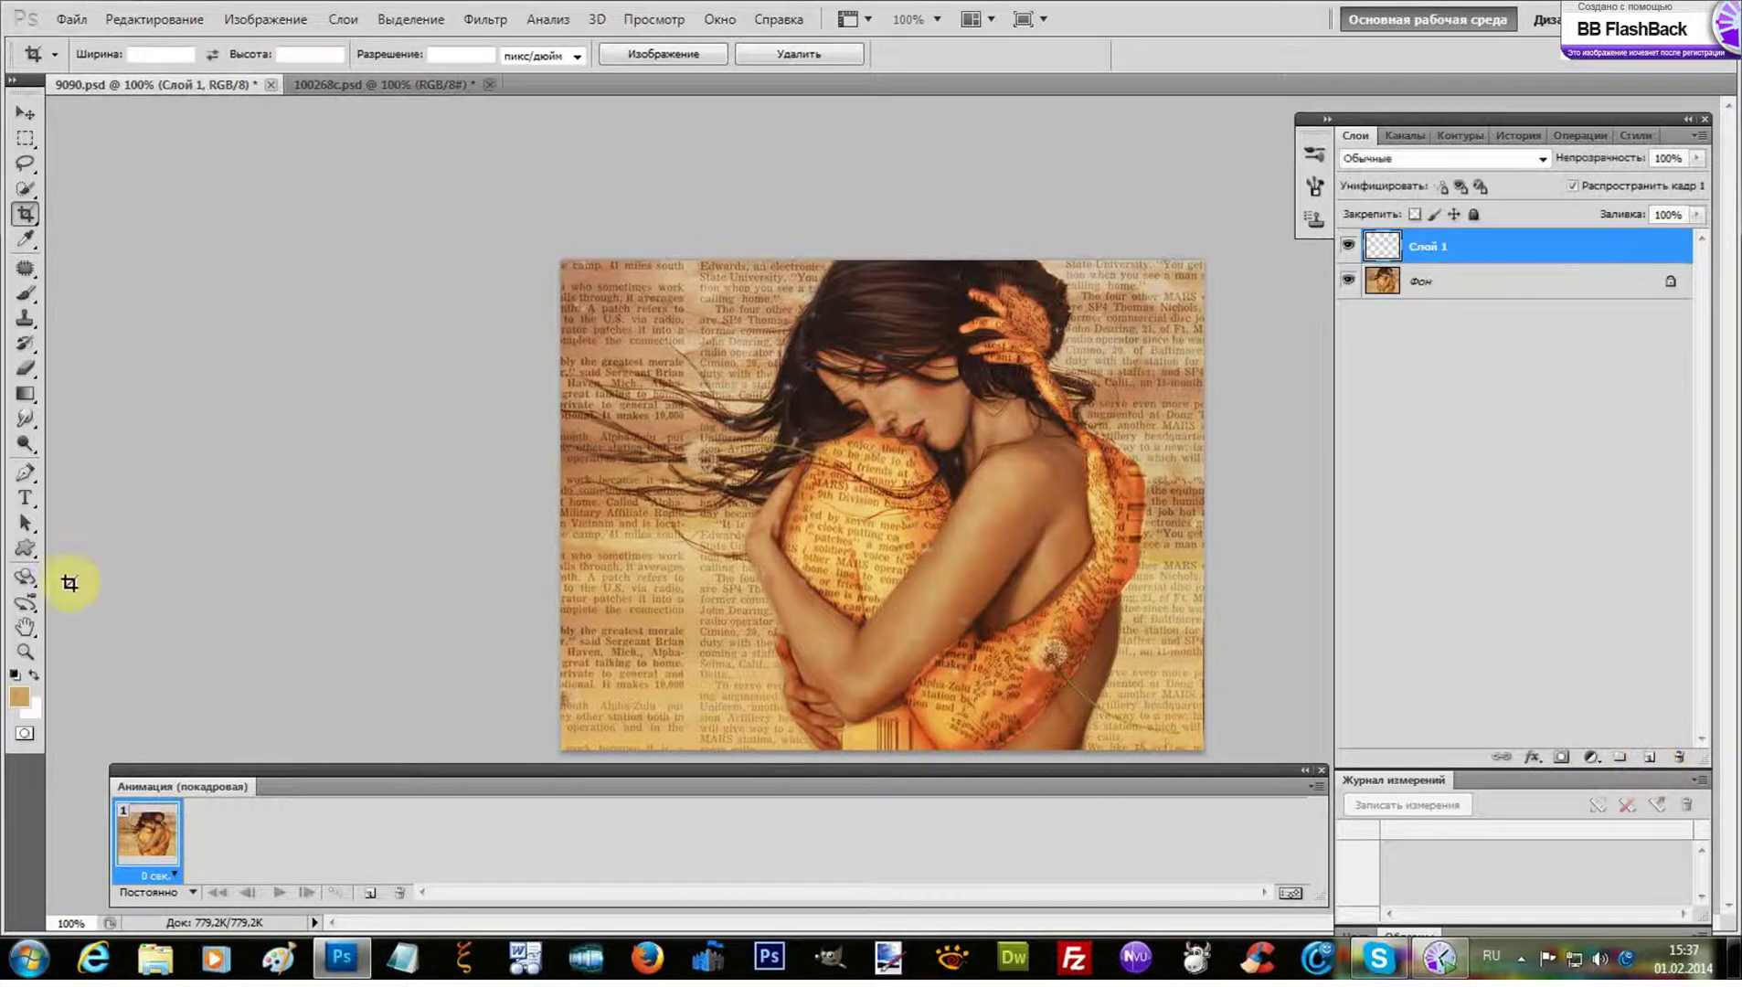
left_click(34, 675)
left_click(24, 550)
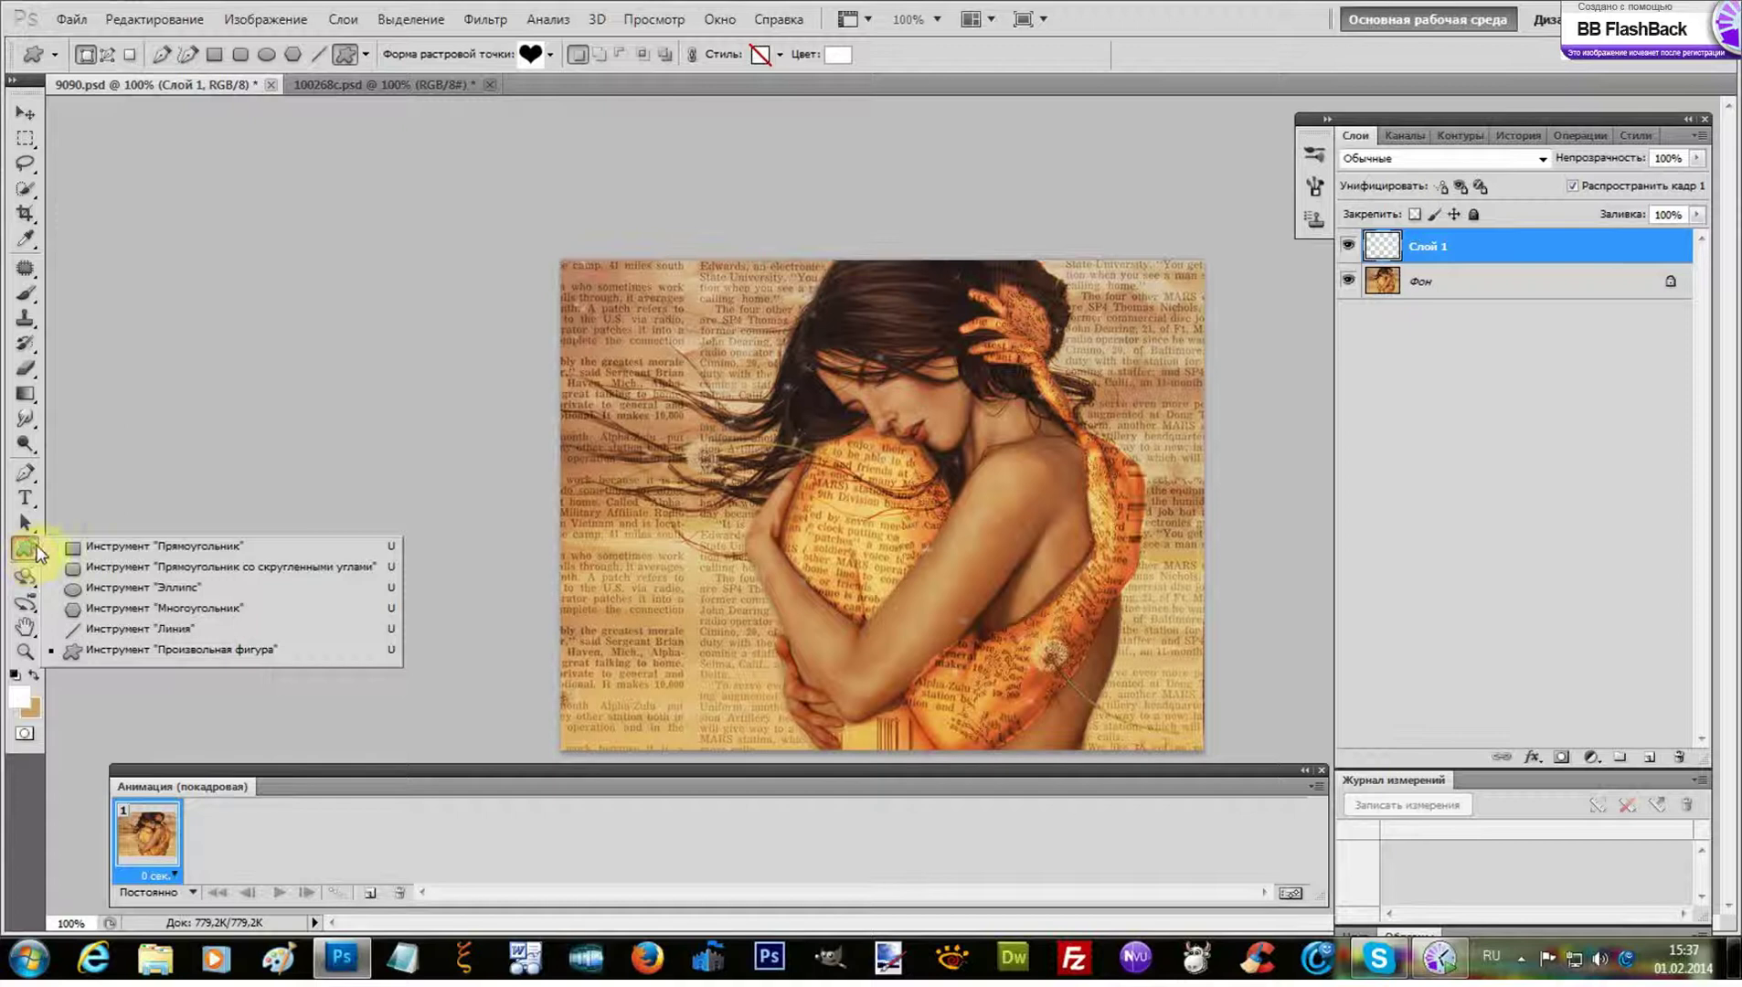
left_click(220, 651)
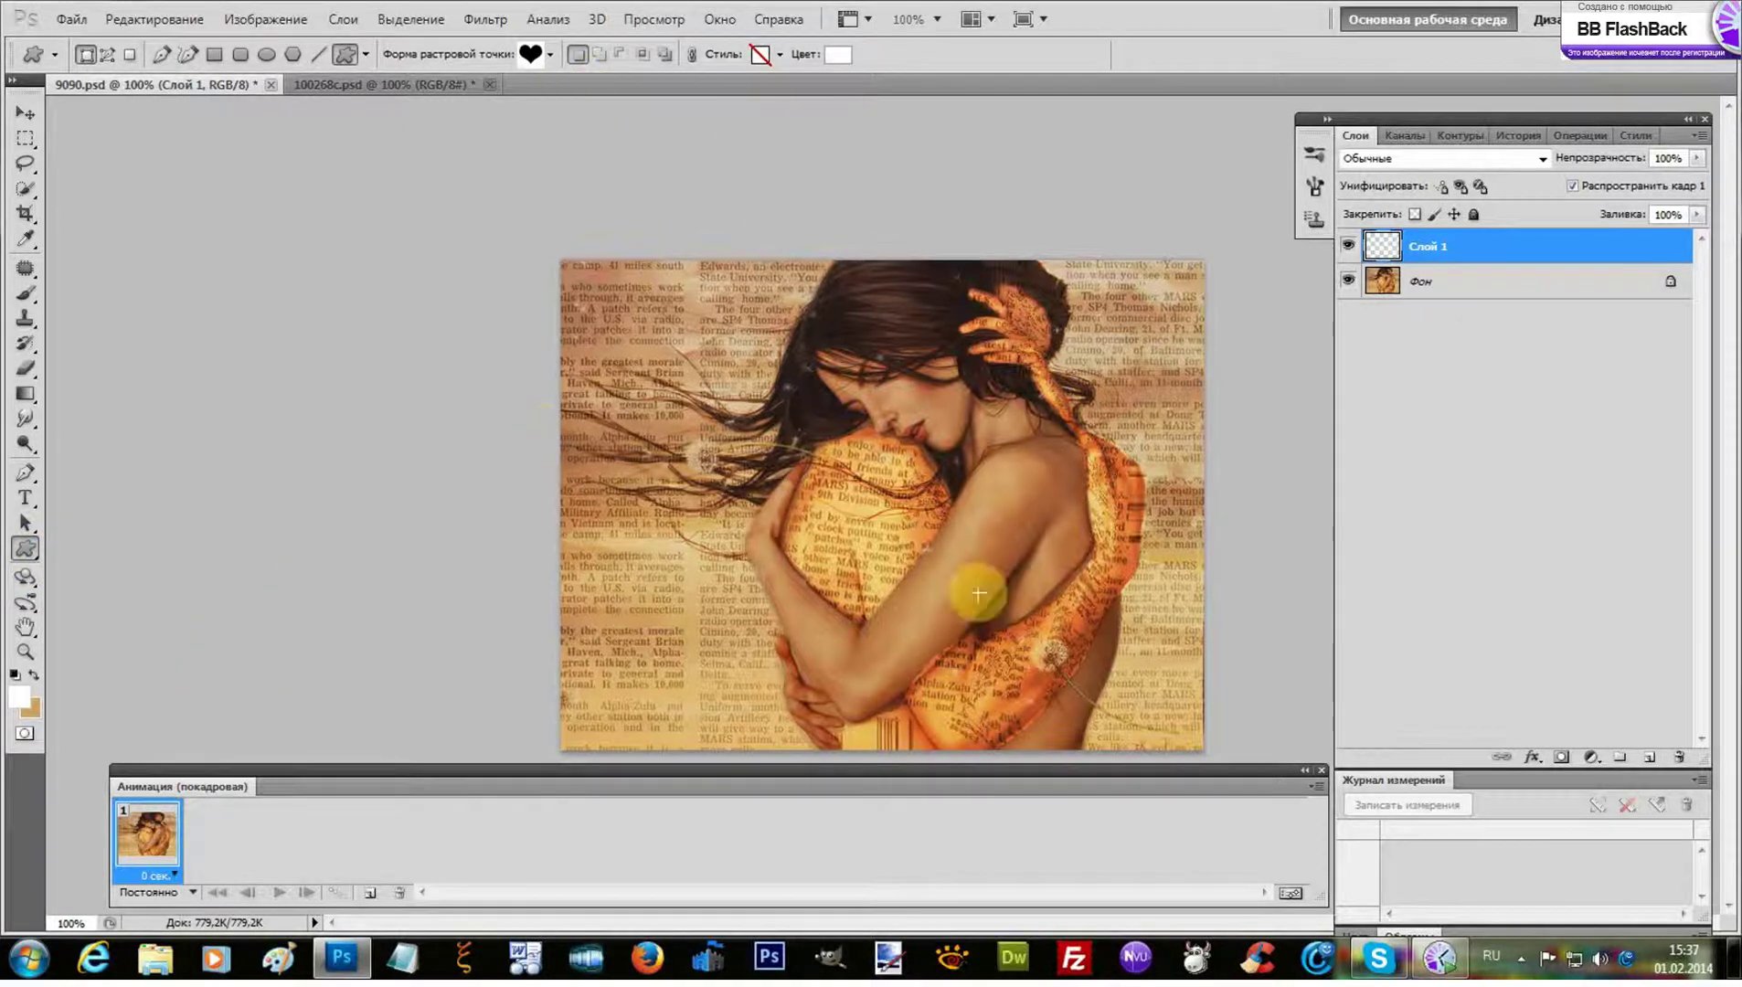
left_click(17, 674)
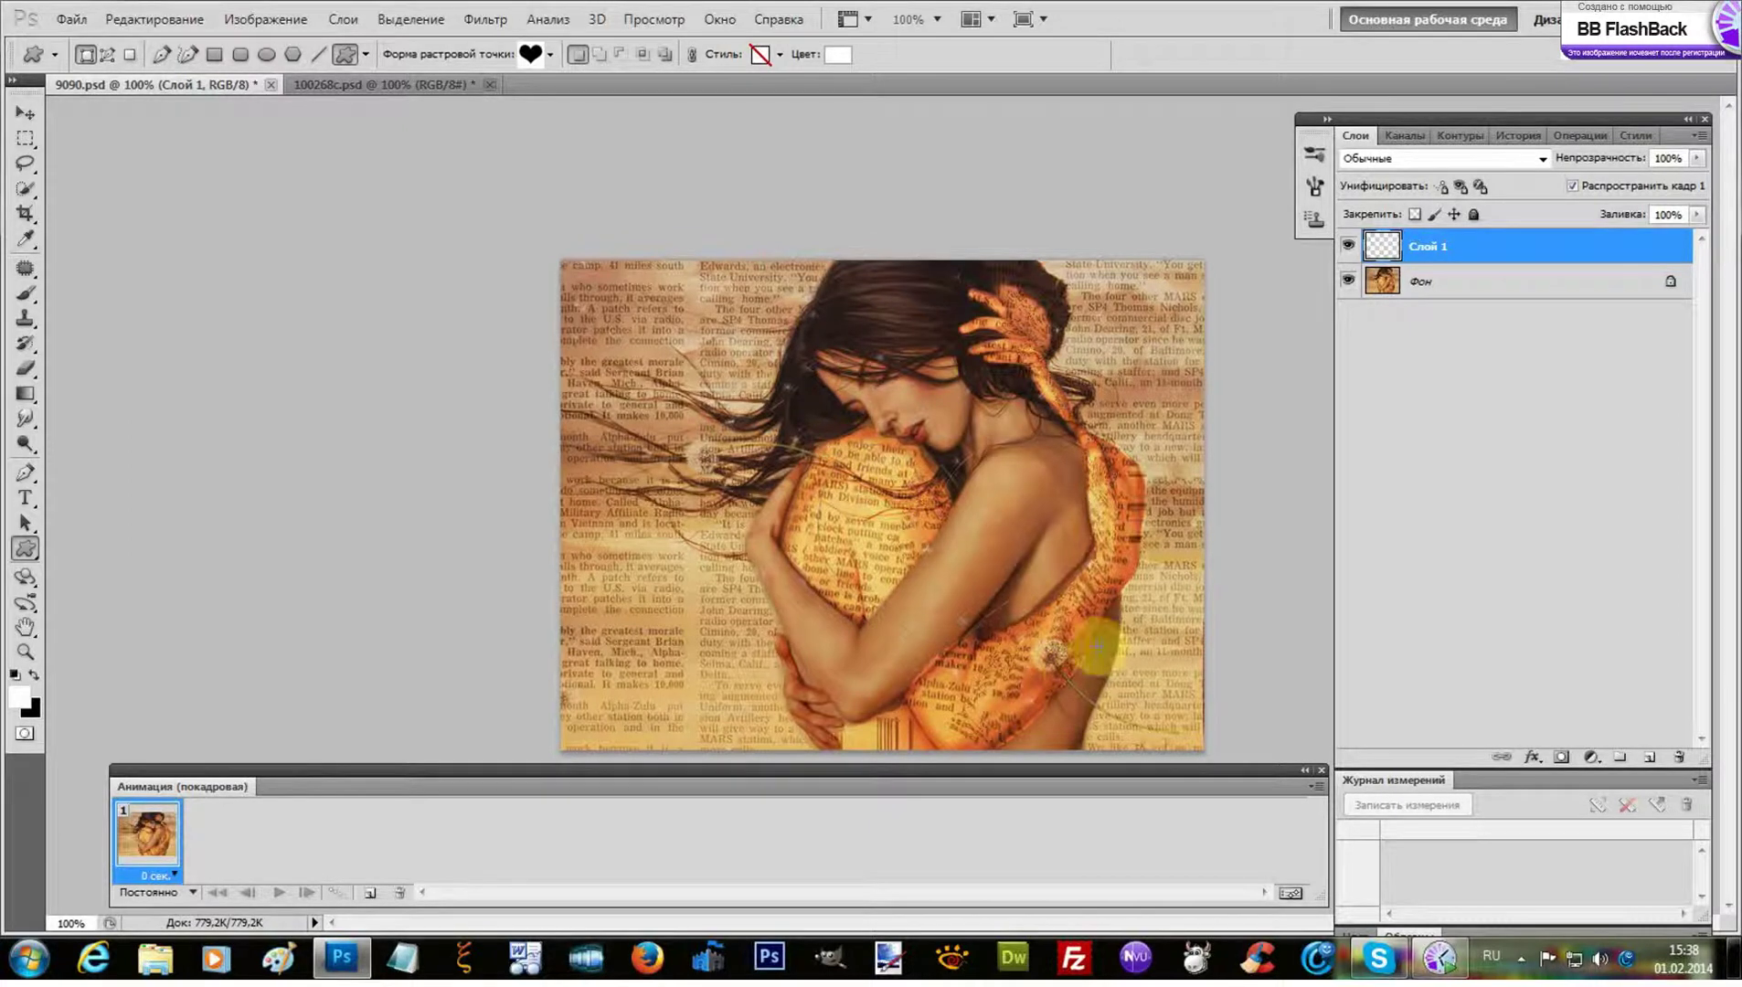
left_click_drag(1090, 635, 816, 444)
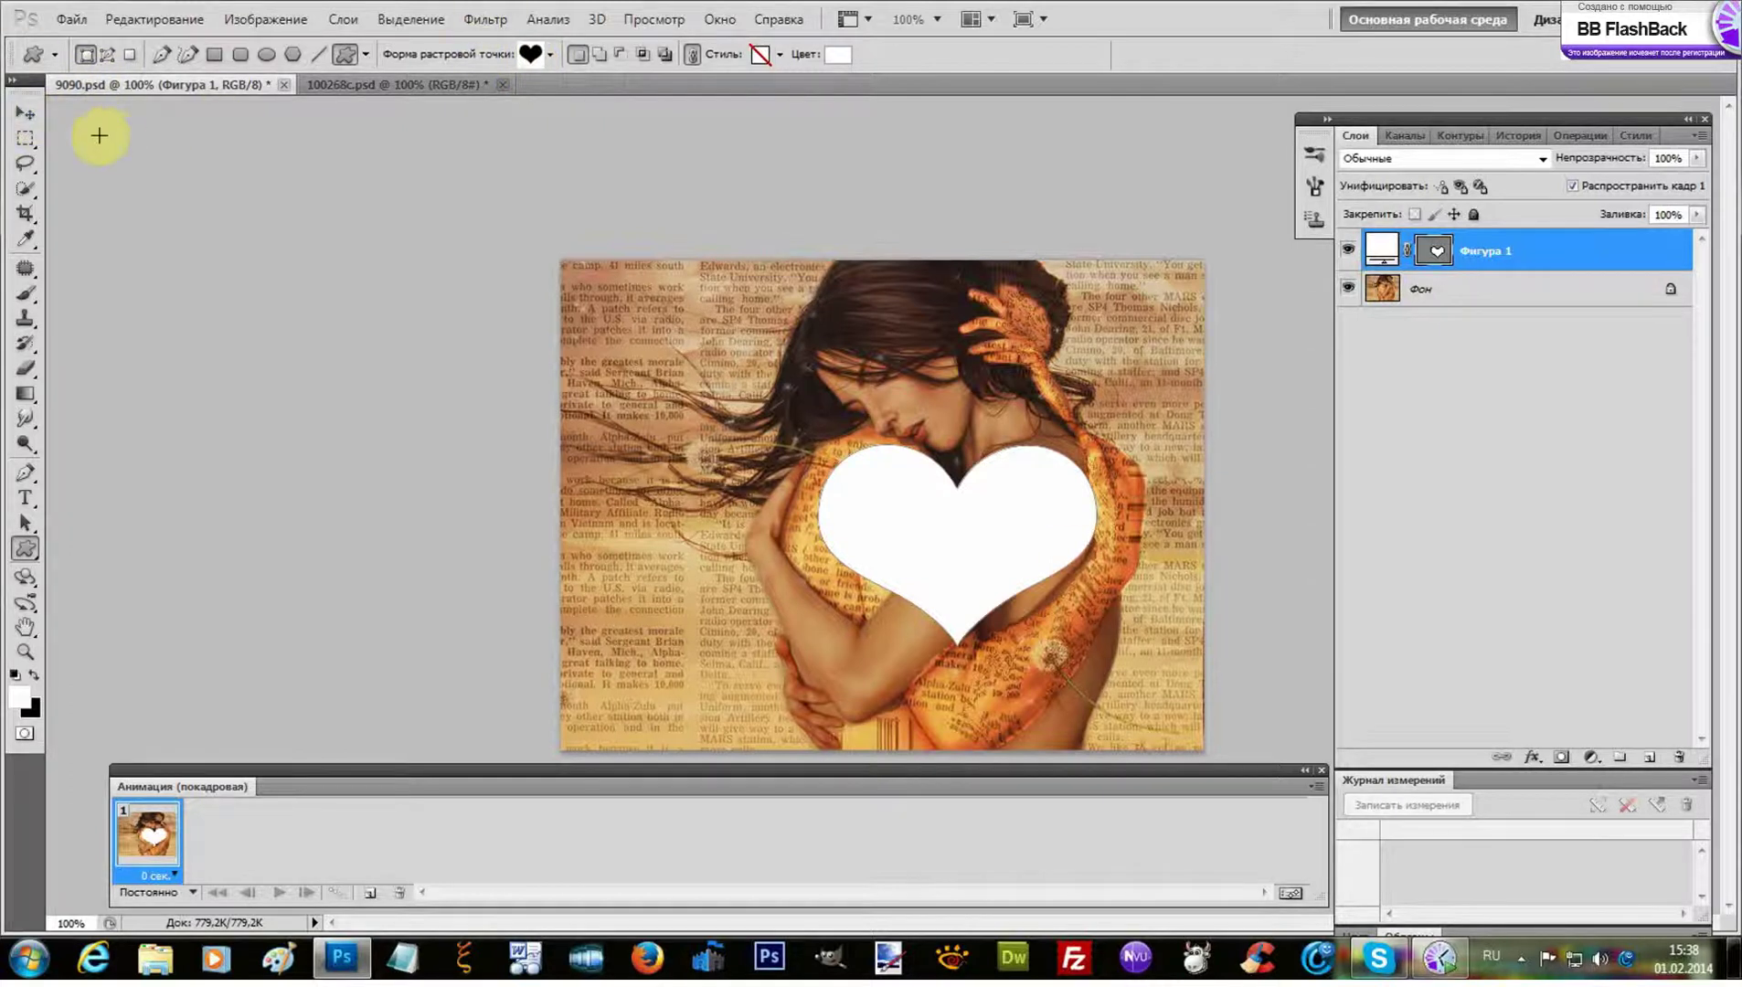
left_click(25, 113)
left_click_drag(973, 533, 960, 539)
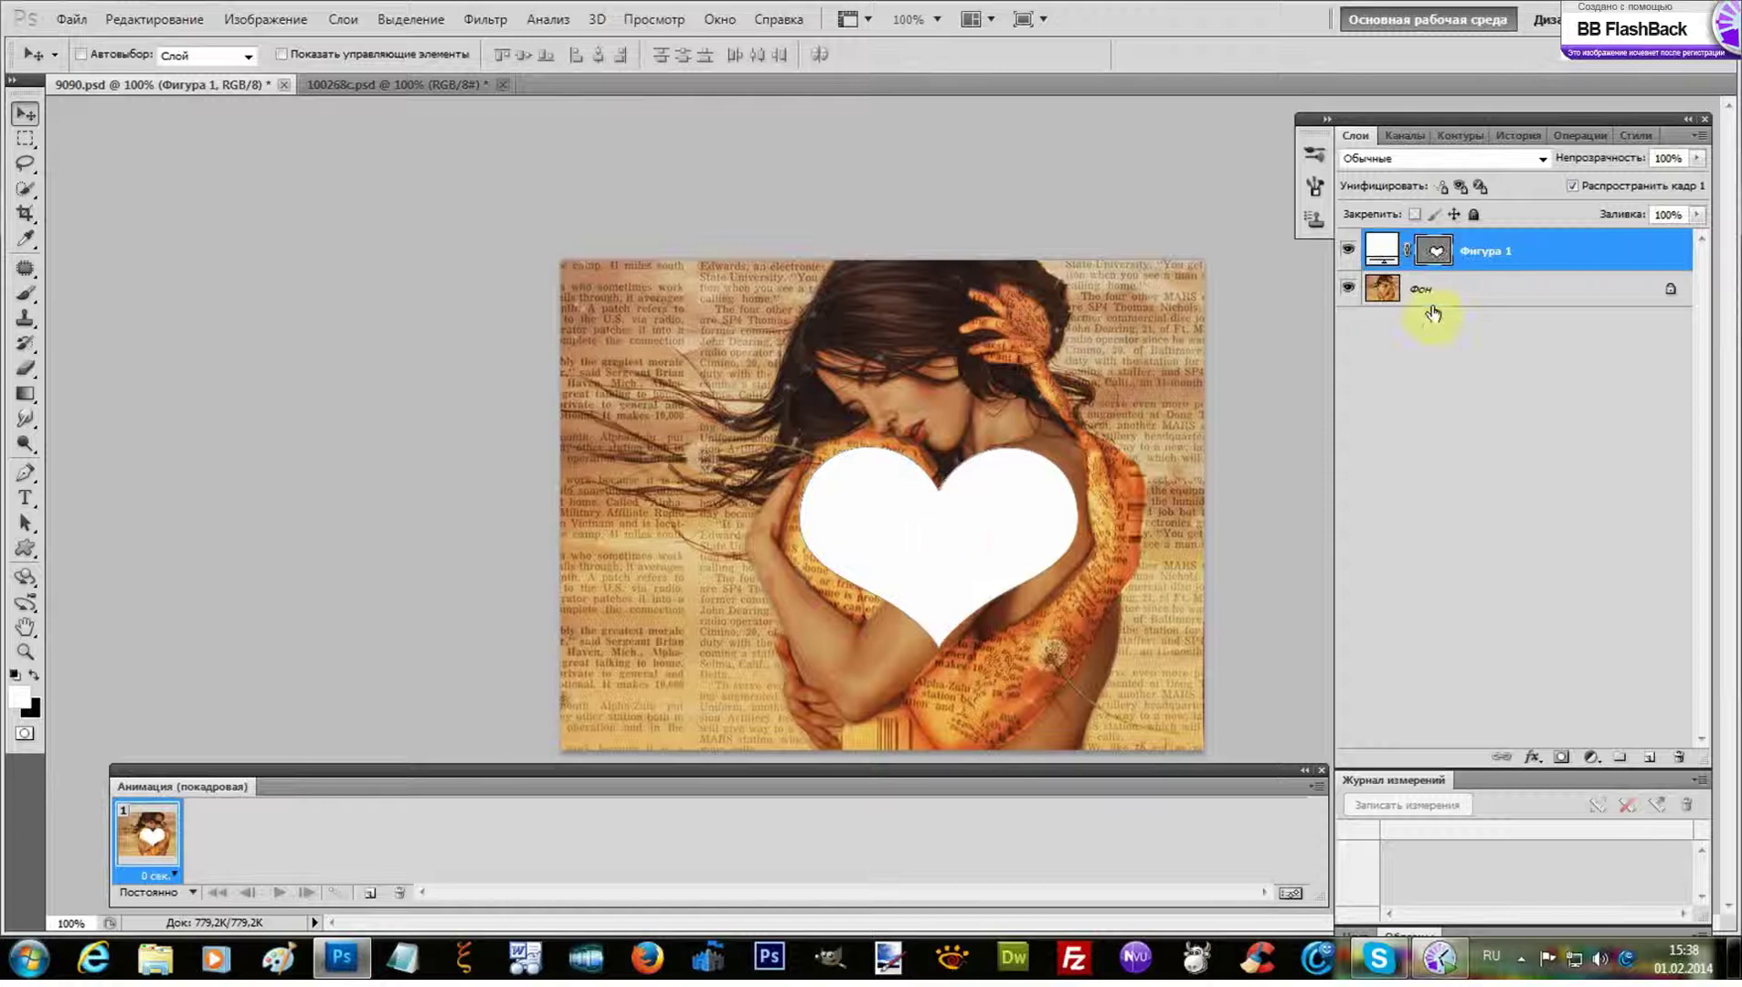
Rasterize the heart shape layer Фигура 1 and load its outline as a selection
right_click(1489, 255)
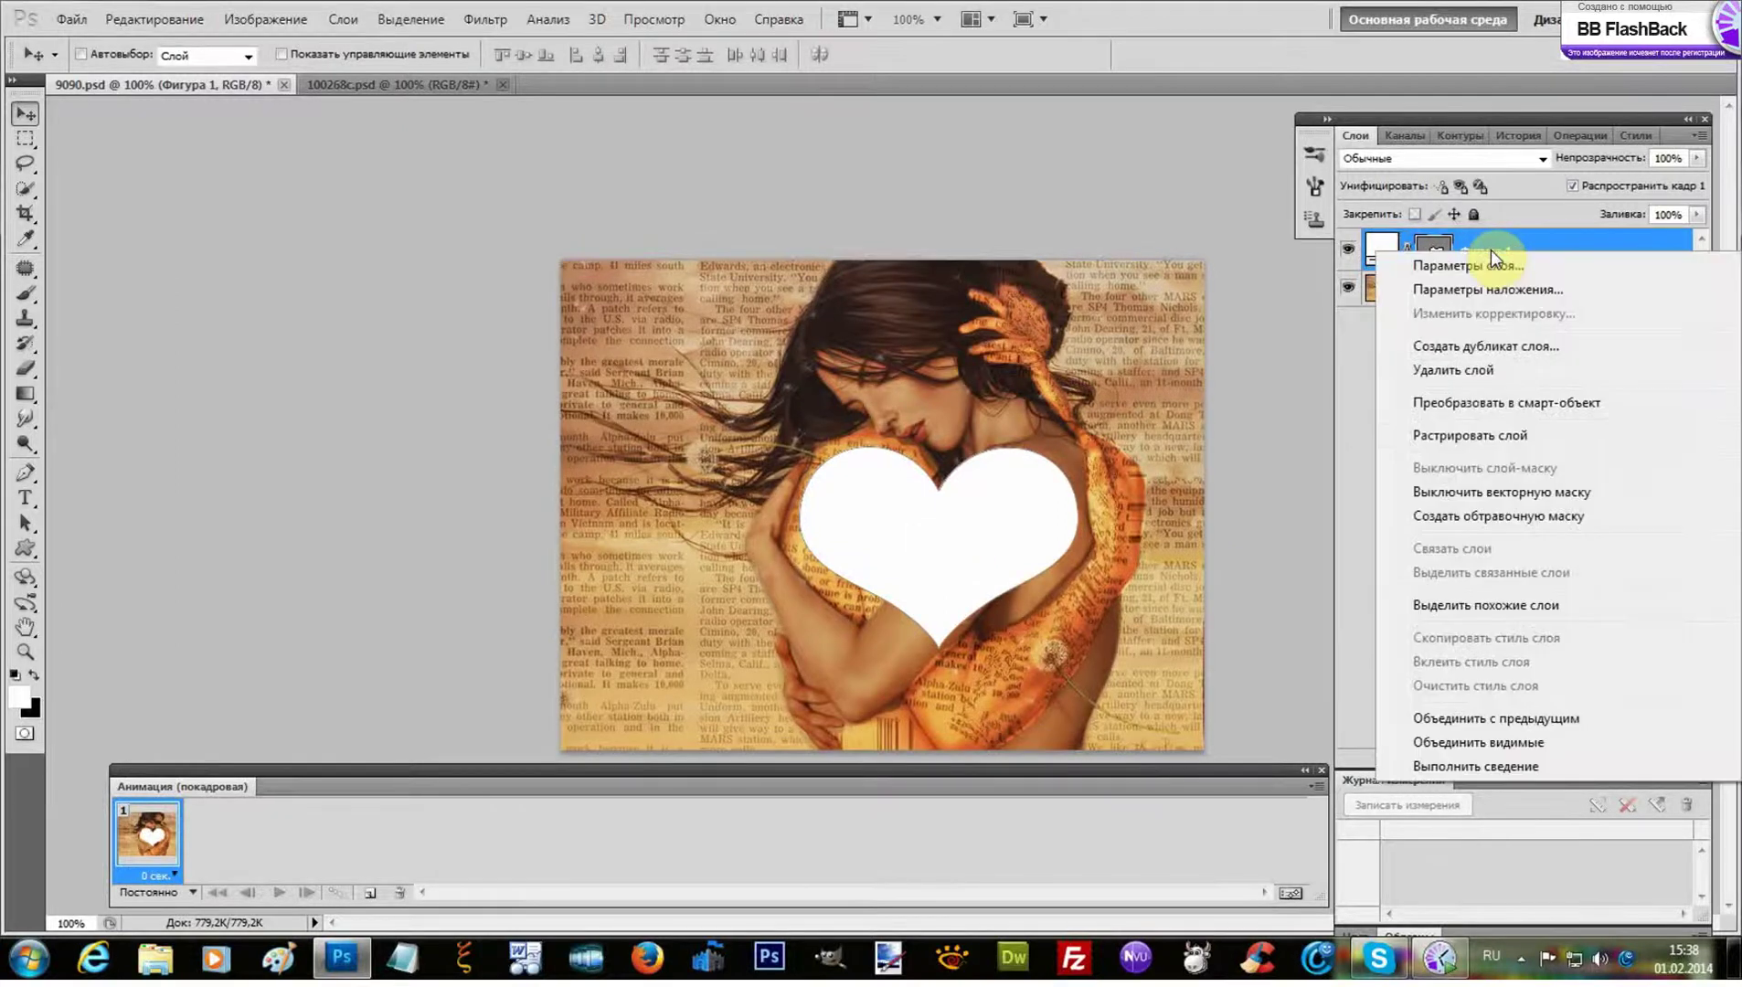
left_click(1541, 436)
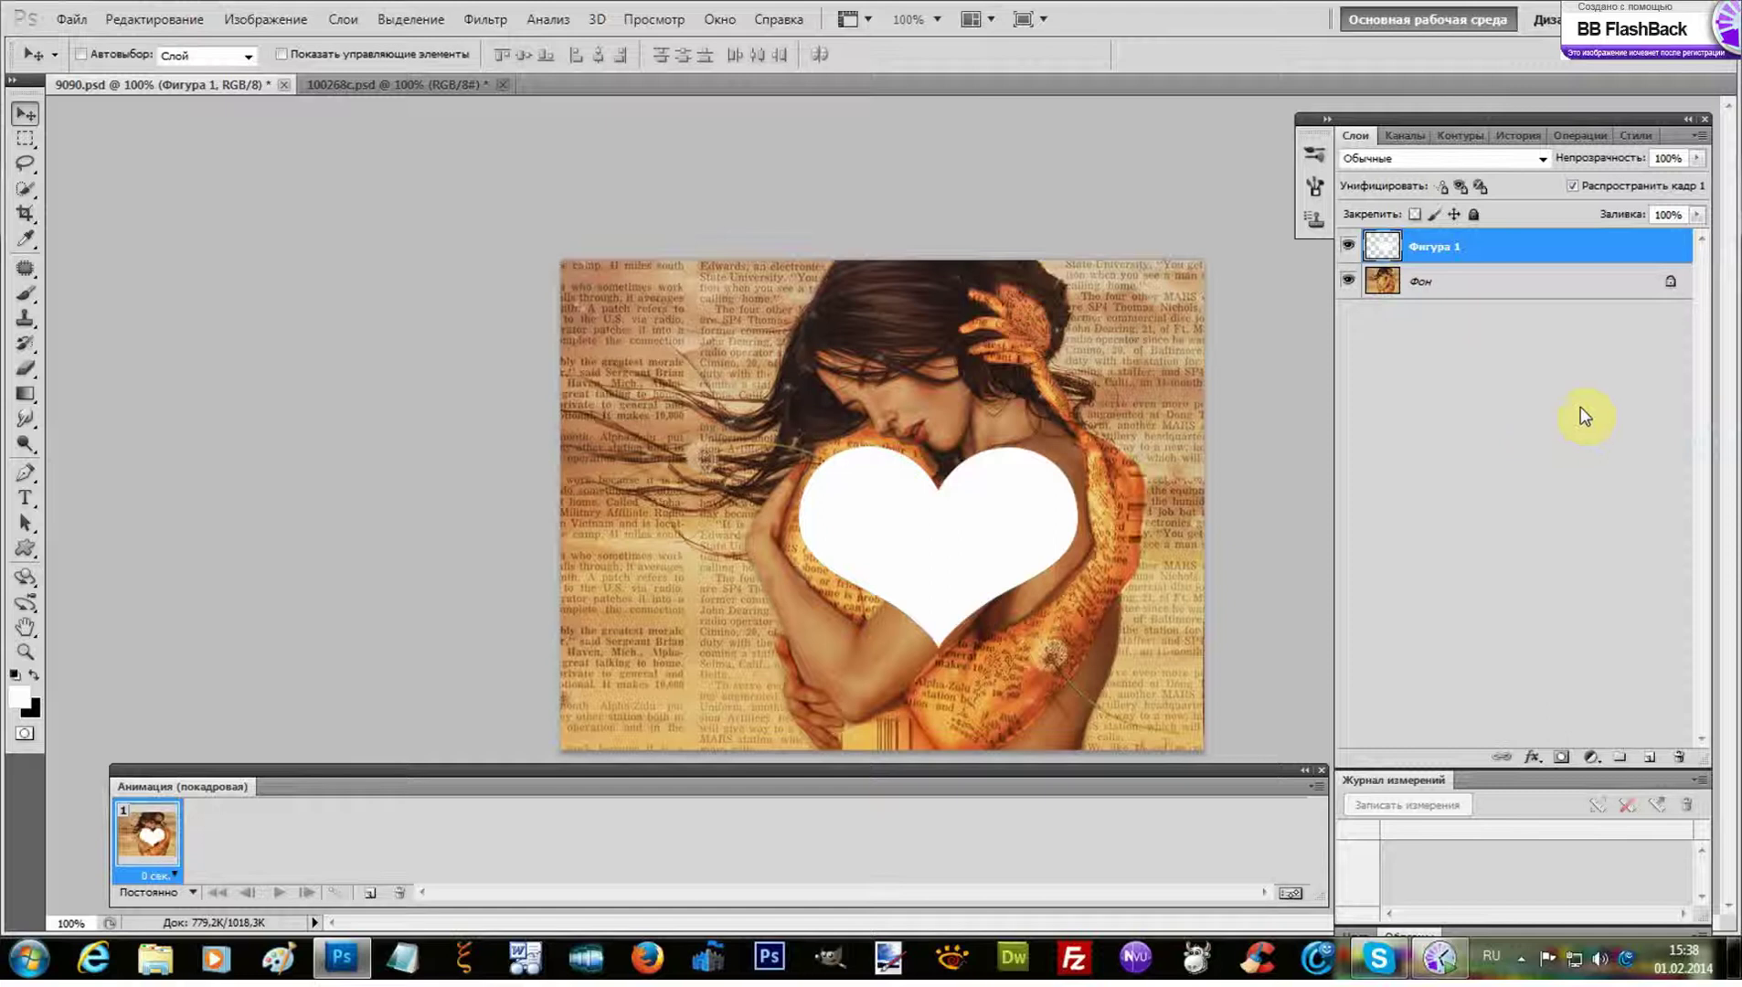
left_click(1391, 248, "ctrl")
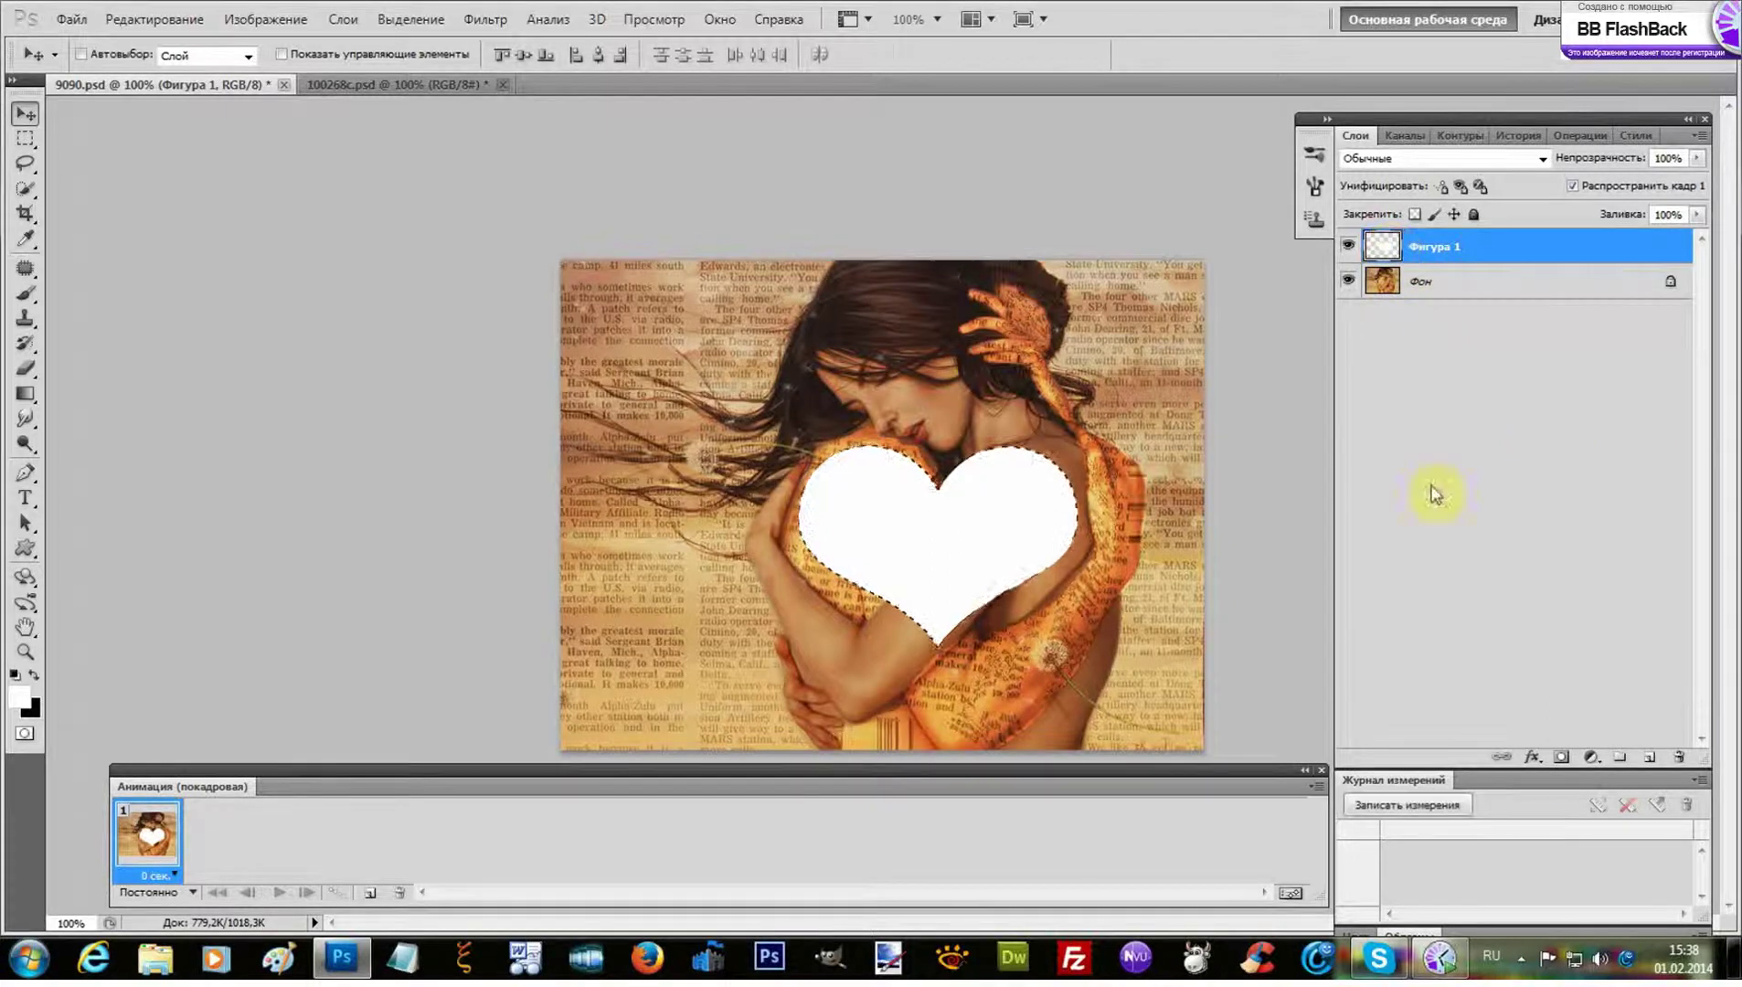
Stroke the heart selection on a new layer with a 4 px white line, centred on the edge, in Разница (Difference) mode
left_click(1652, 760)
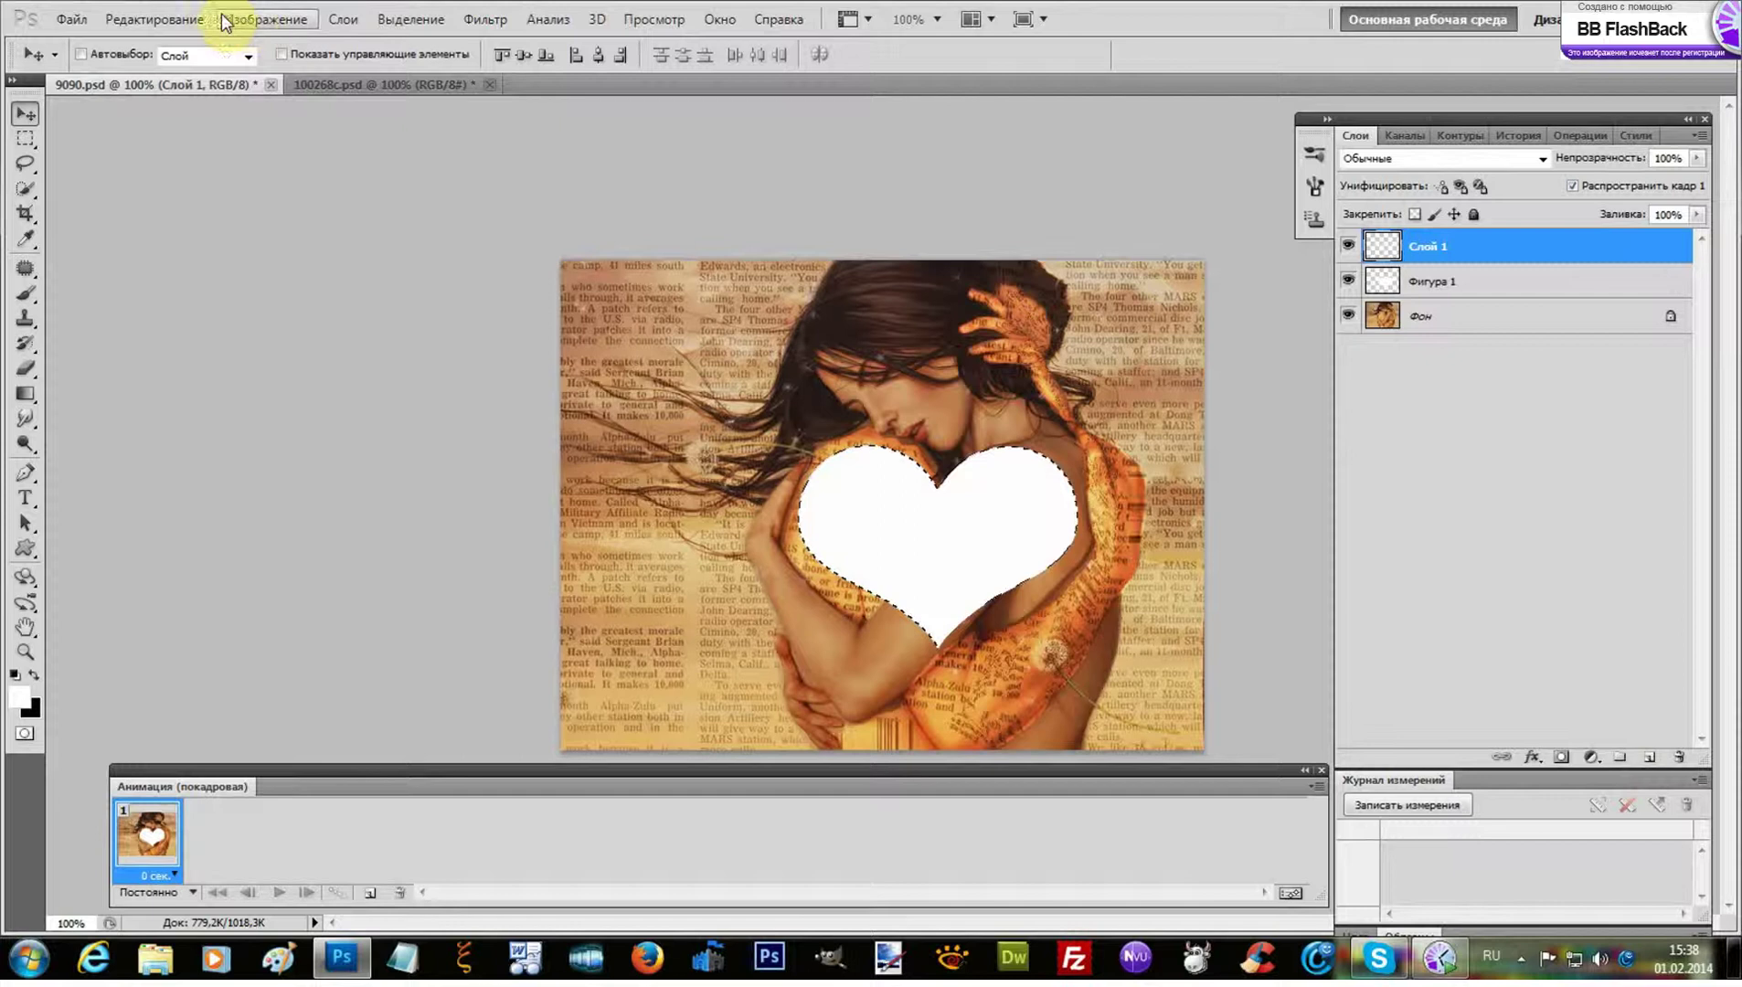
left_click(152, 20)
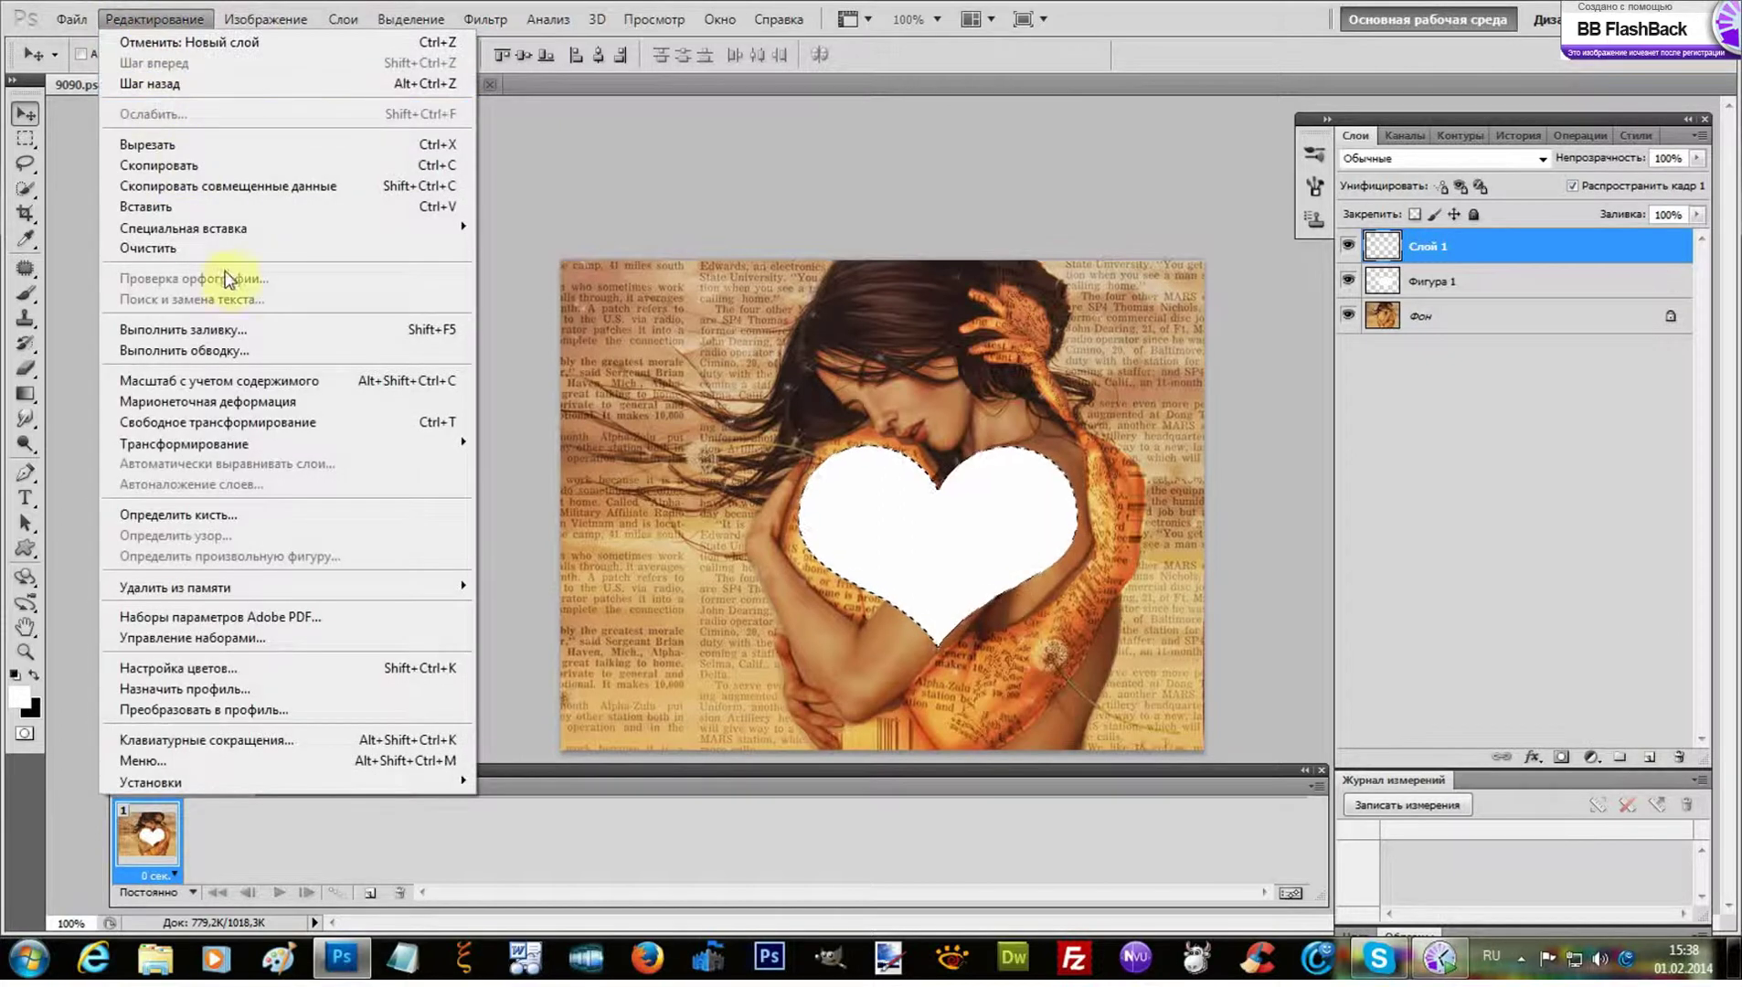
left_click(220, 352)
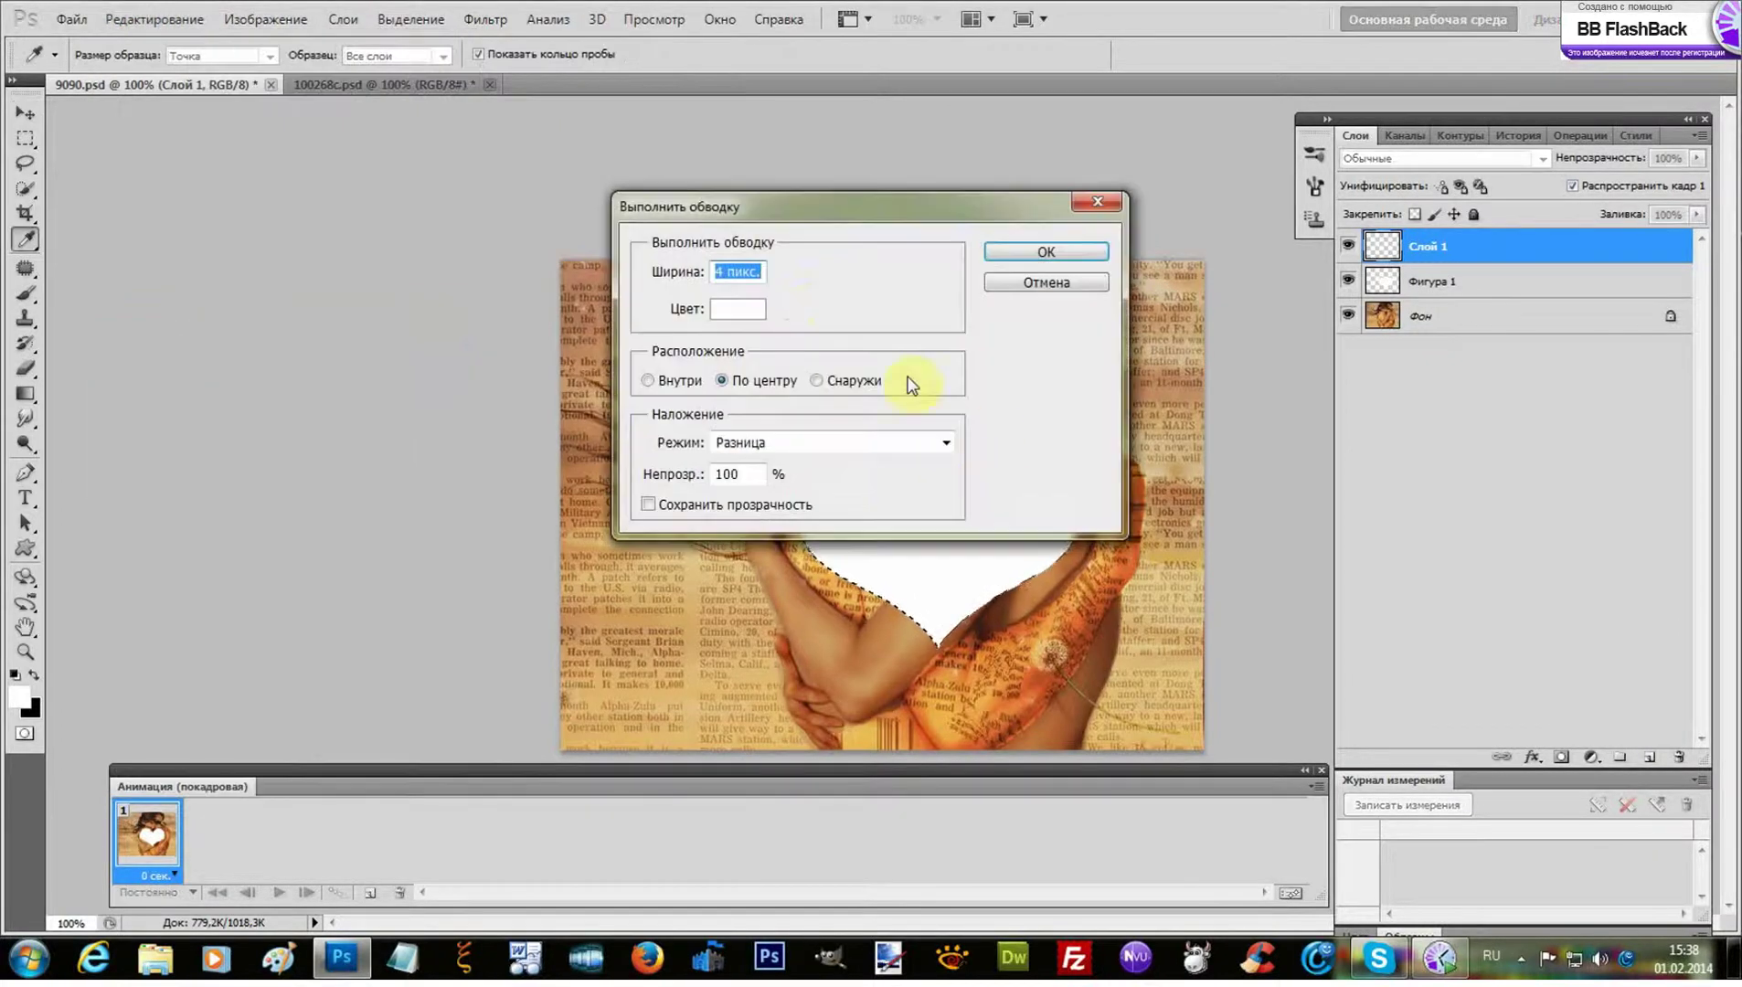
left_click(1031, 253)
key("v")
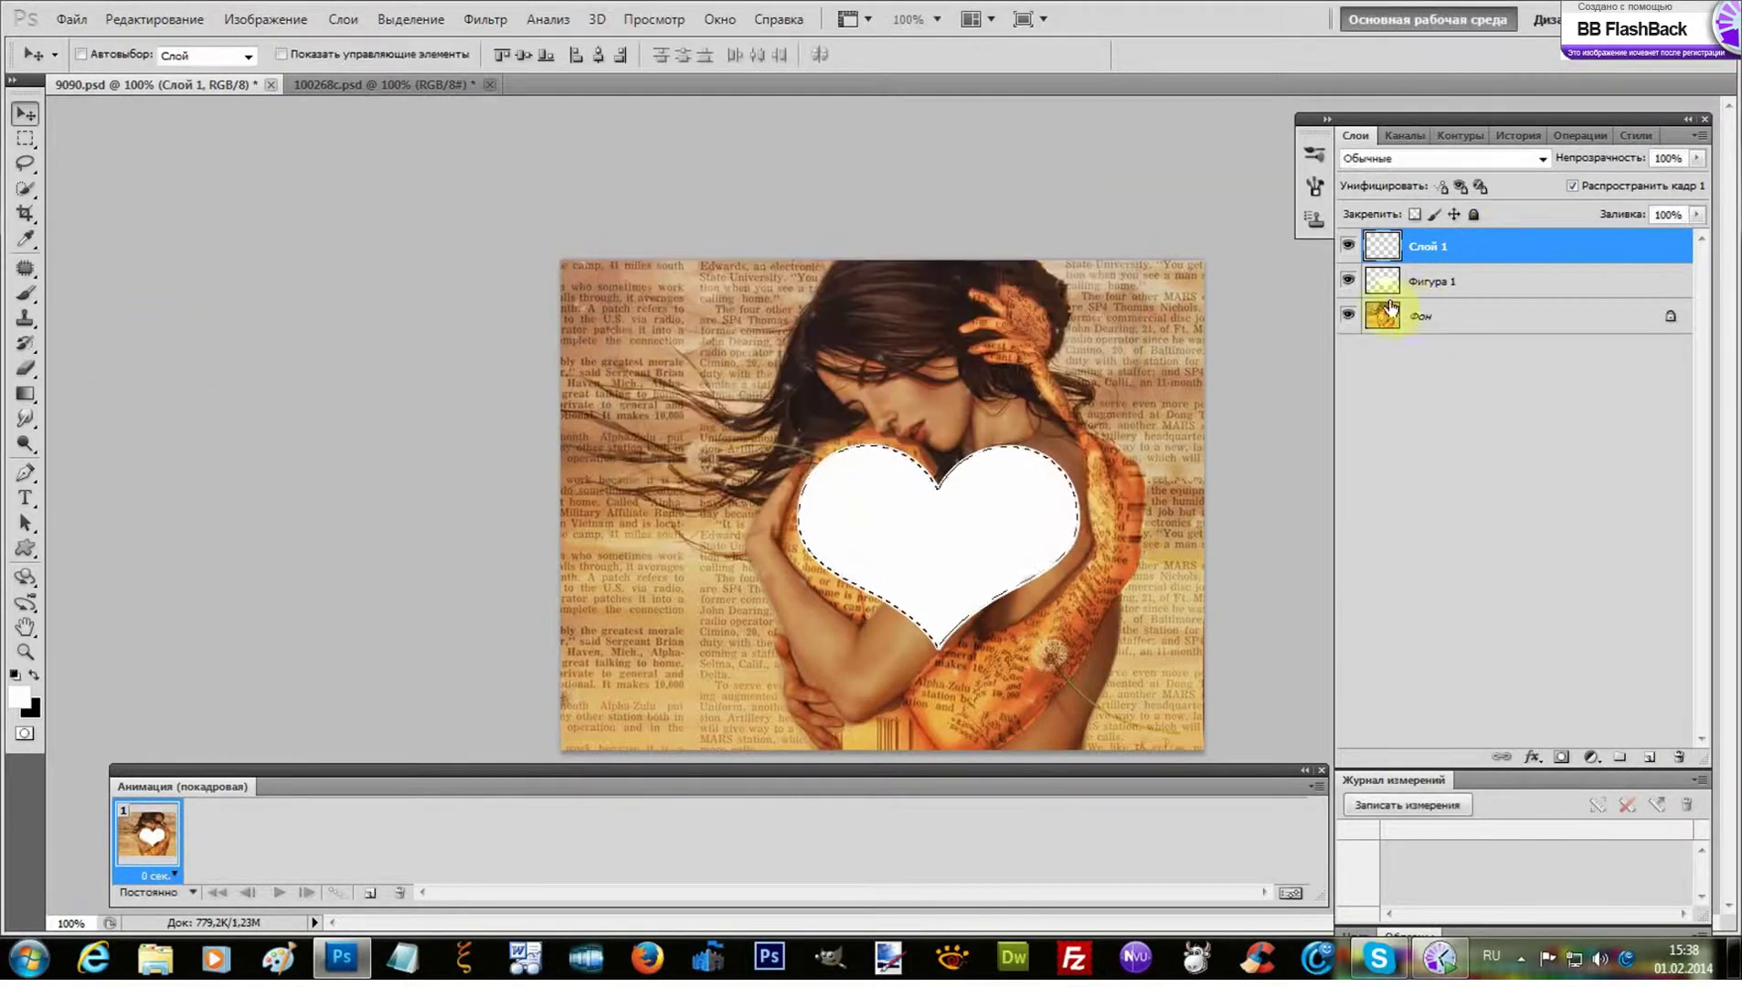
Clear the heart selection and reduce the opacity of the filled heart layer Фигура 1 to 37%
left_click(1466, 284)
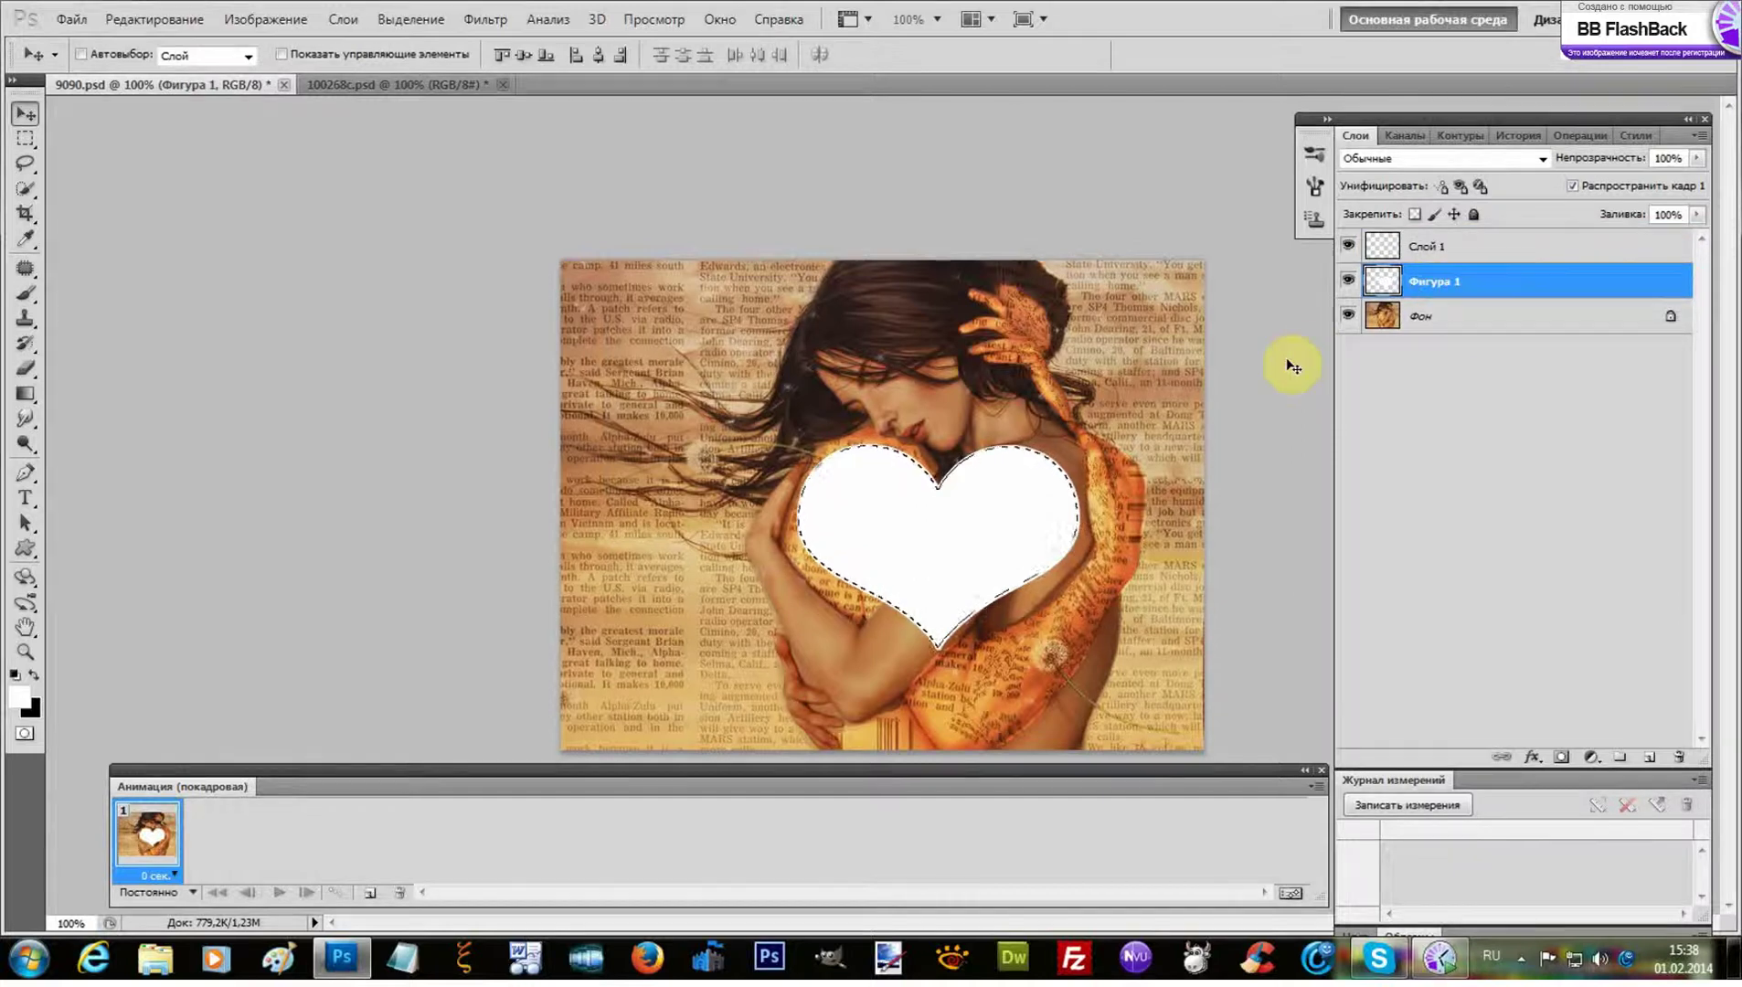
left_click(26, 190)
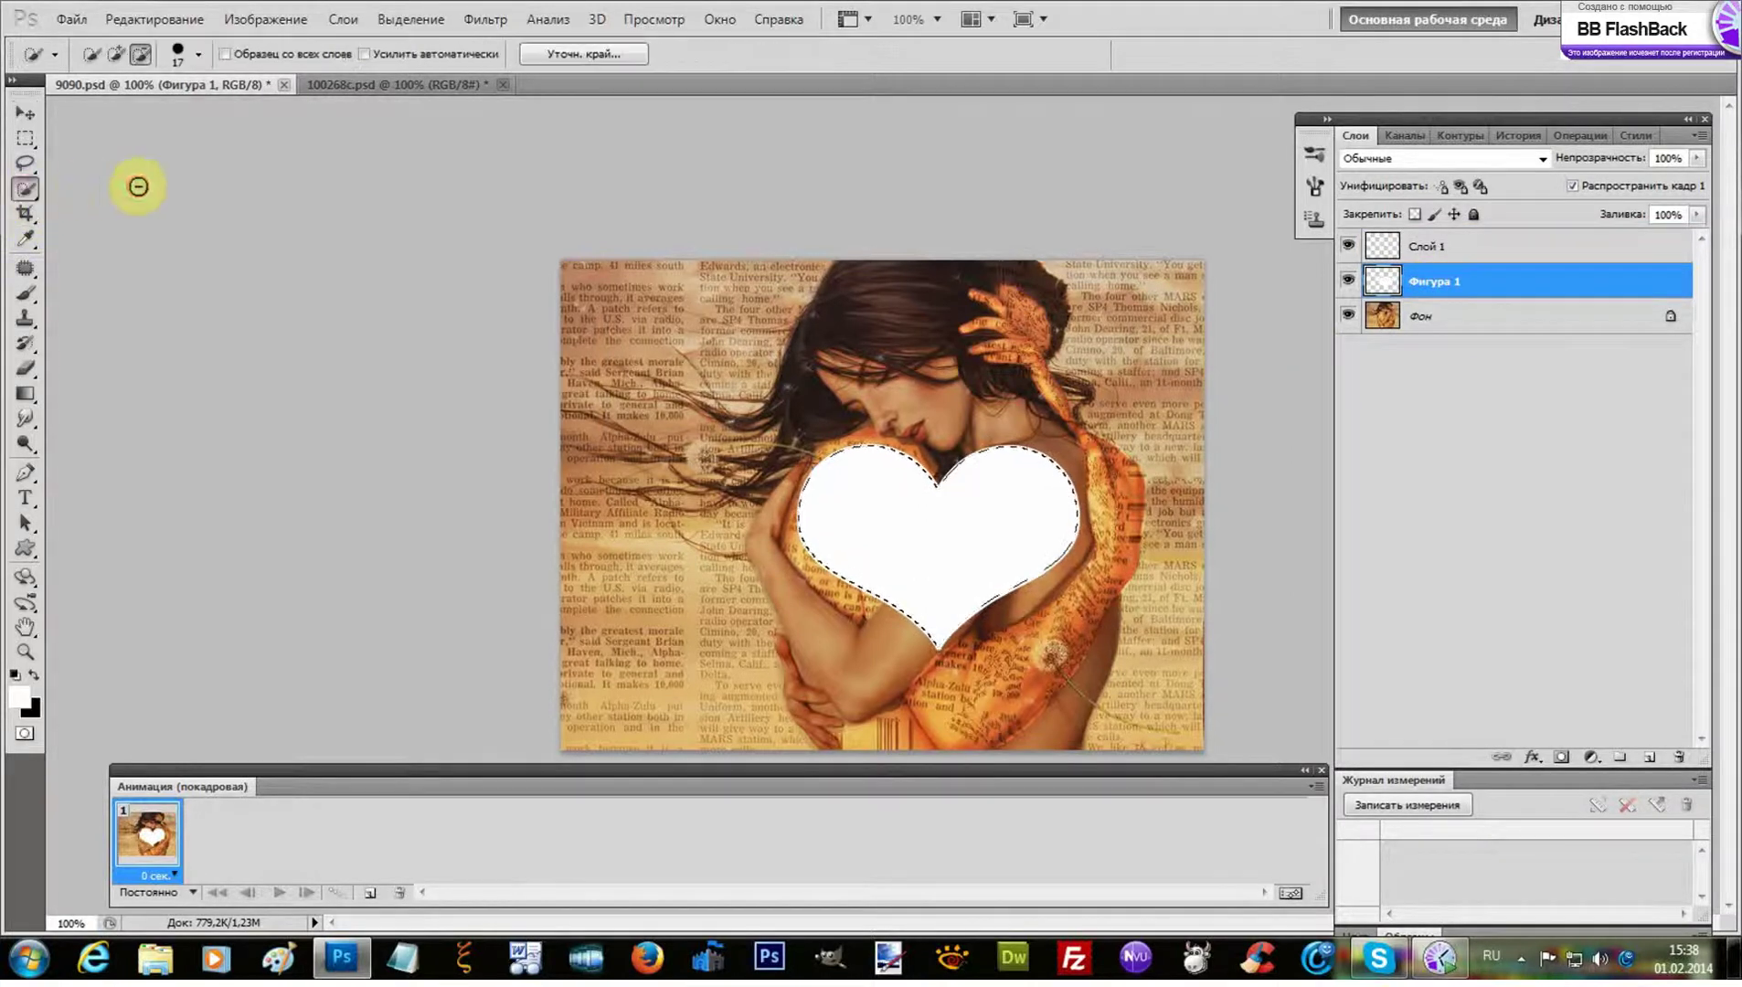
left_click(25, 164)
left_click(156, 194)
left_click(1699, 158)
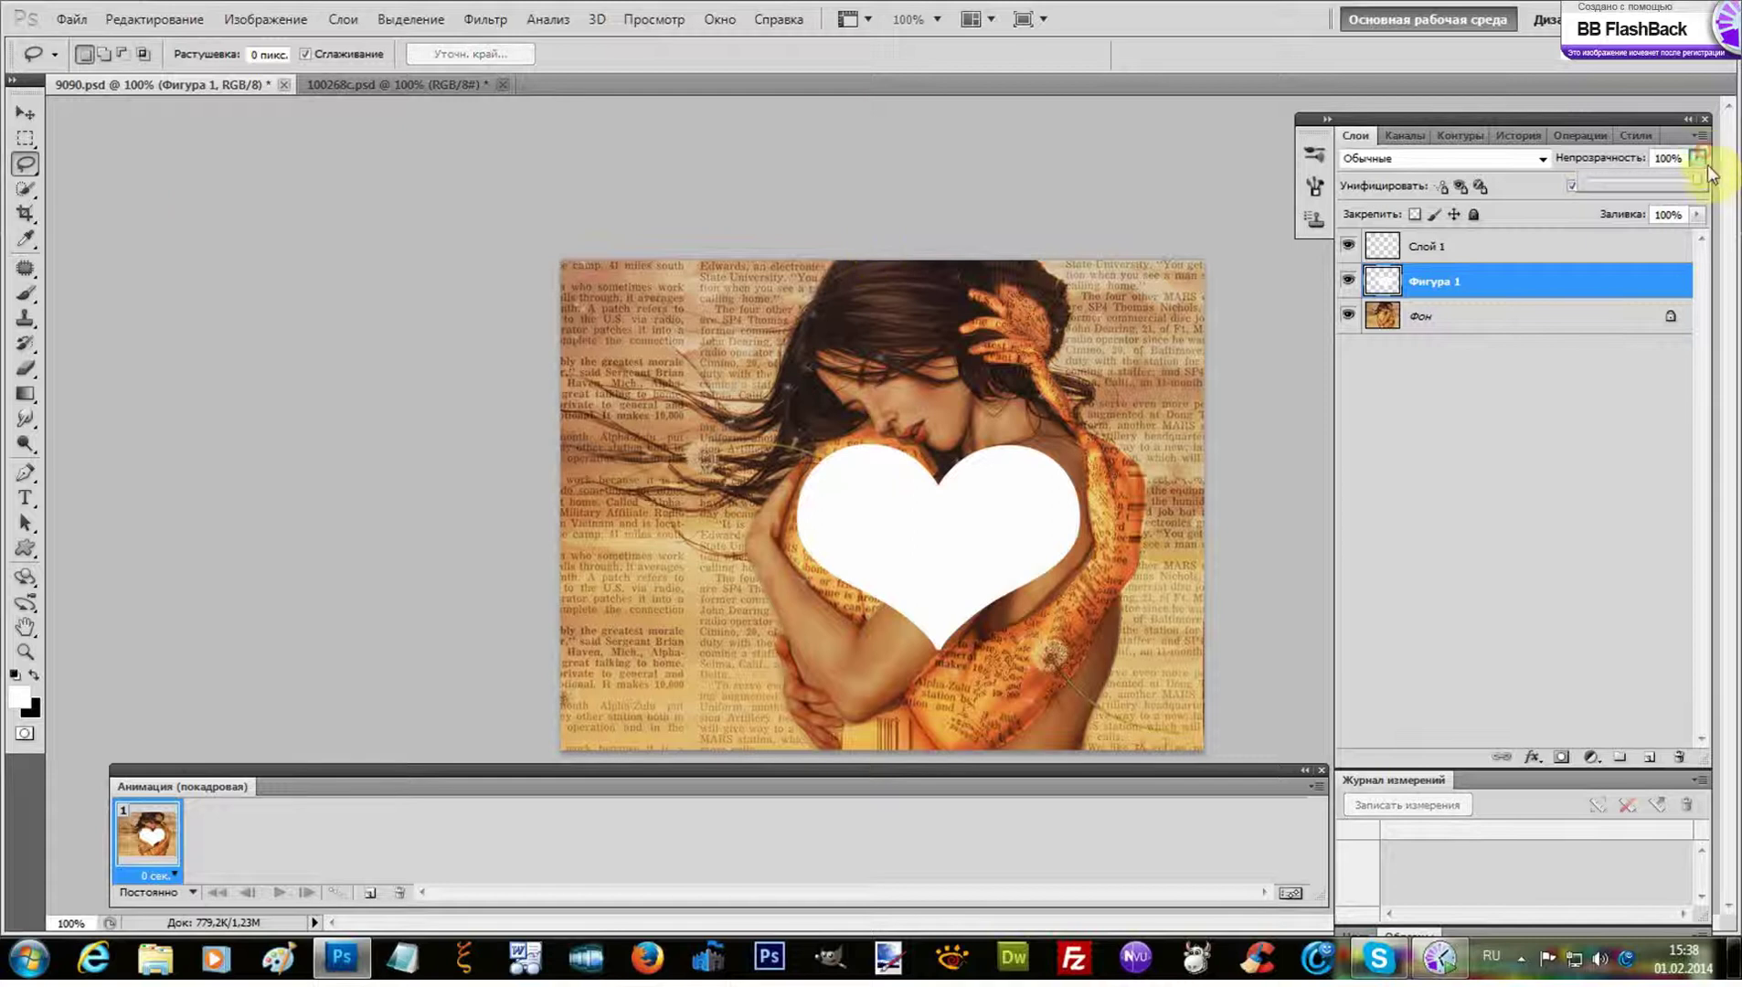
left_click_drag(1680, 188, 1628, 181)
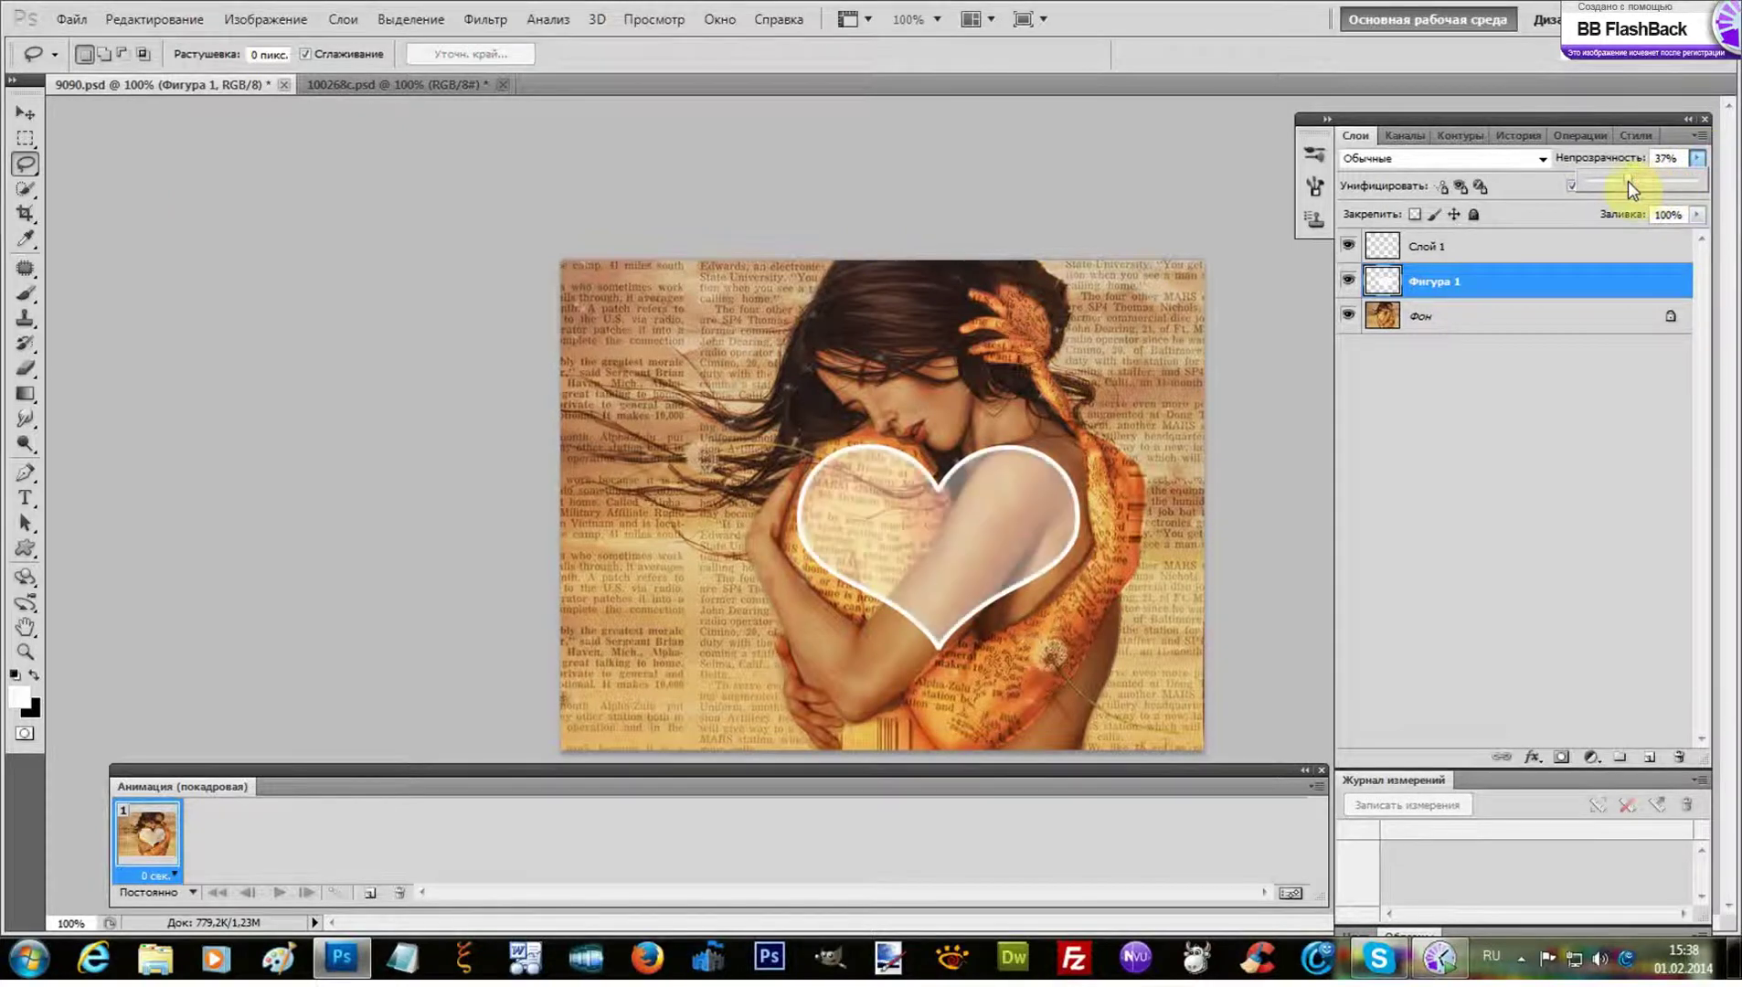
left_click(1475, 299)
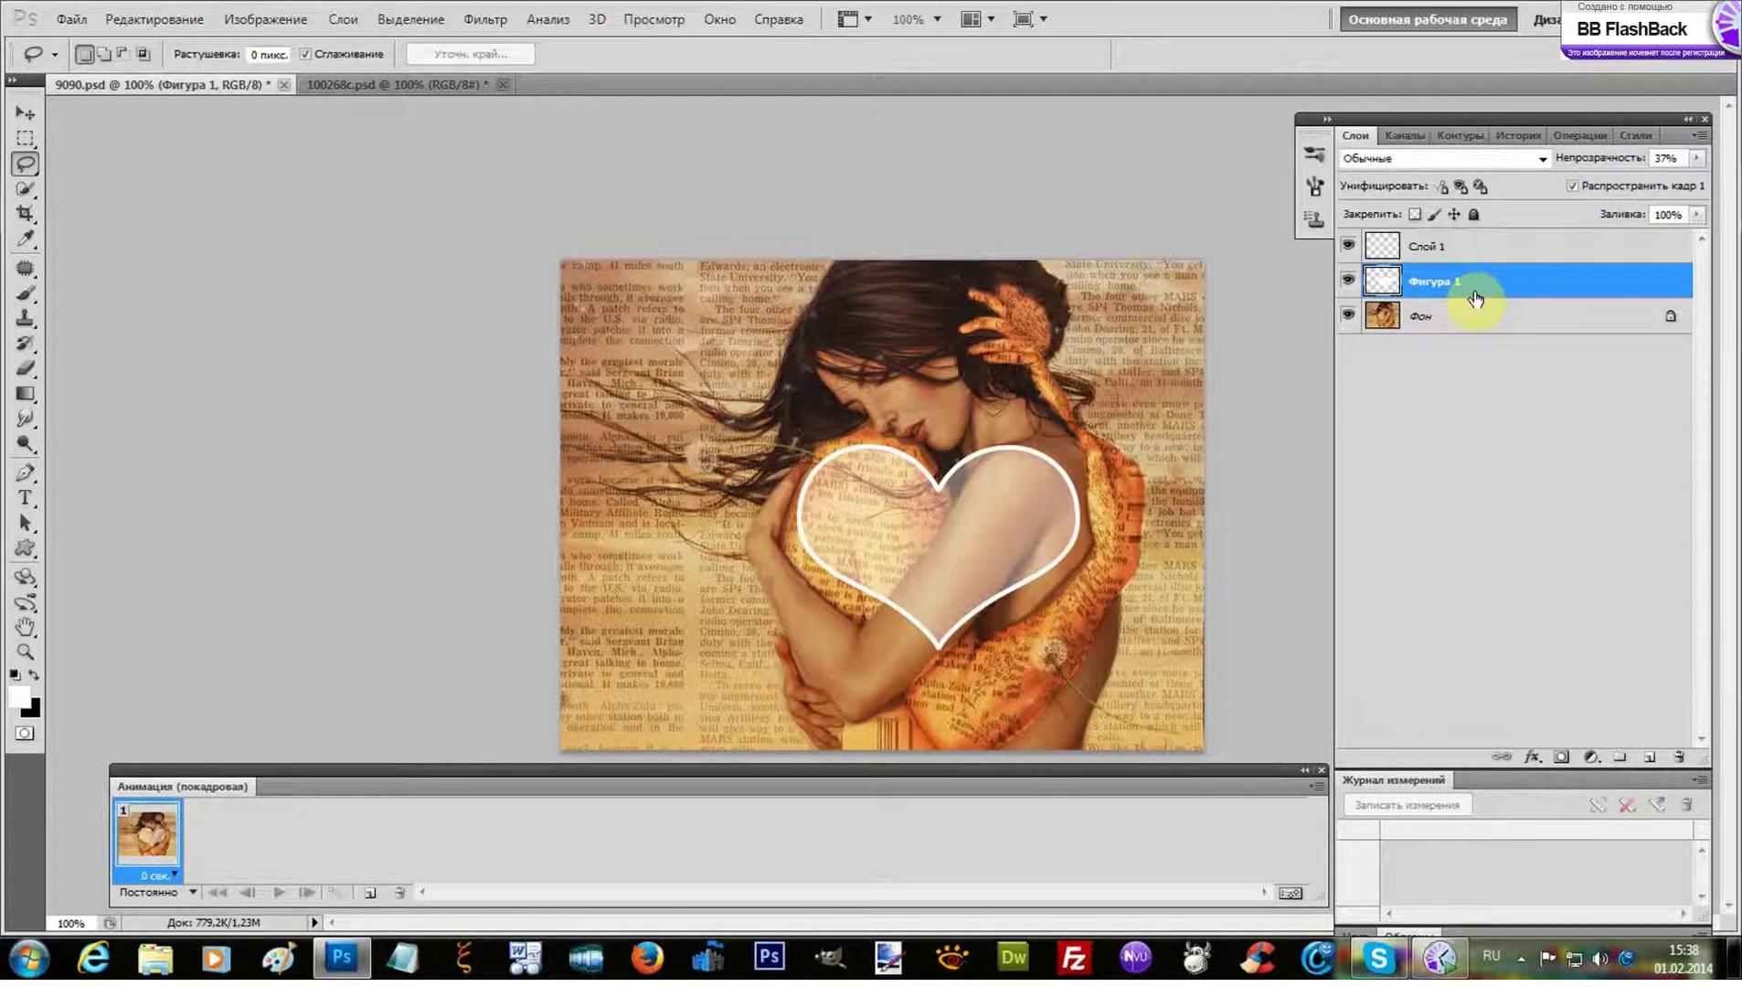
right_click(1476, 299)
left_click(1477, 749)
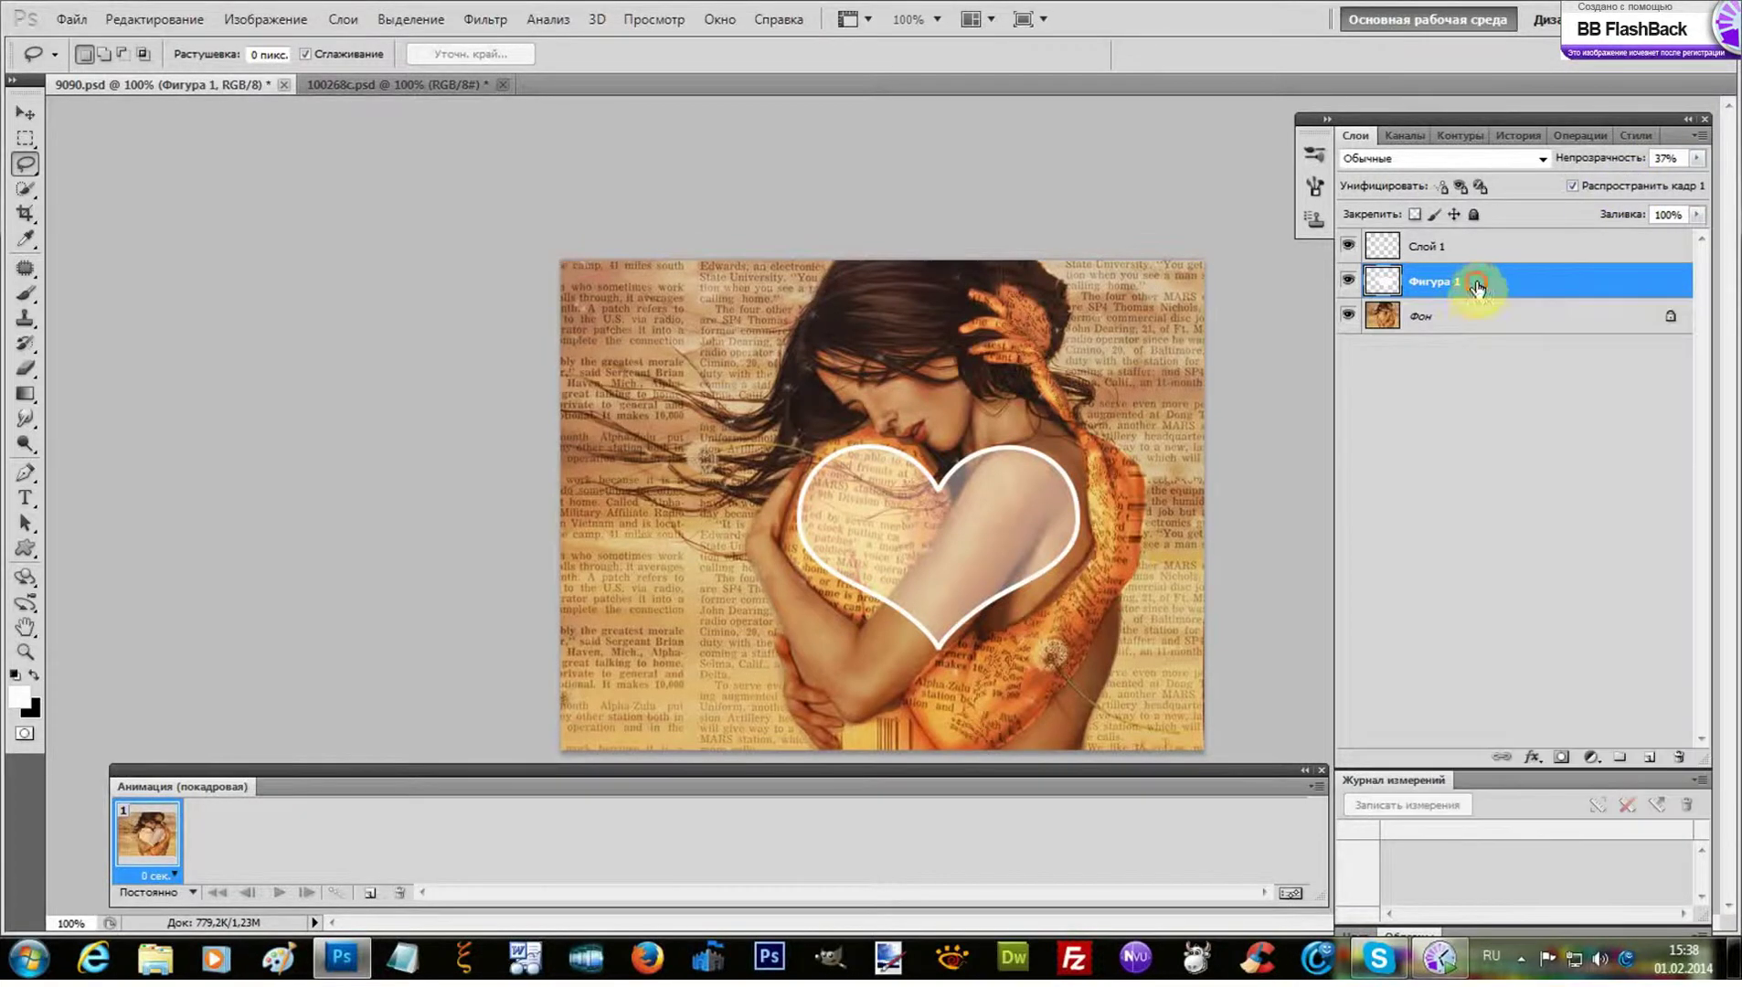
Duplicate the heart outline layer Слой 1 twice and hide both copies
left_click(1429, 247)
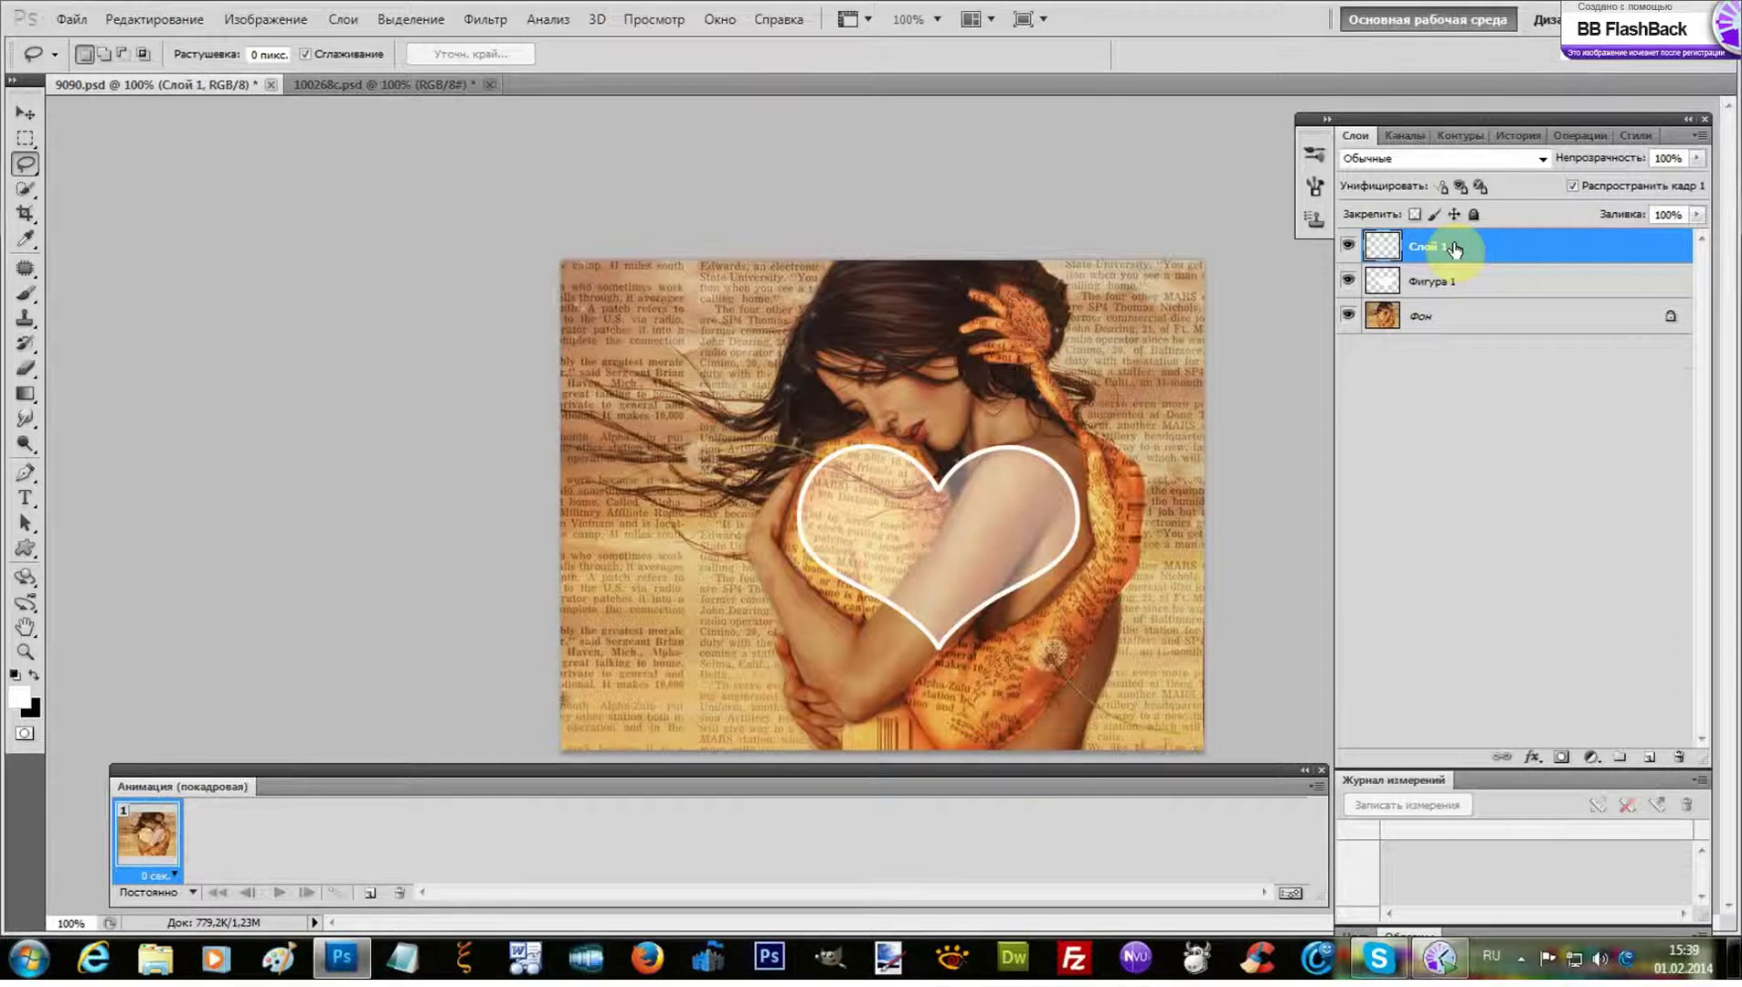
key("ctrl+j")
key("ctrl+j")
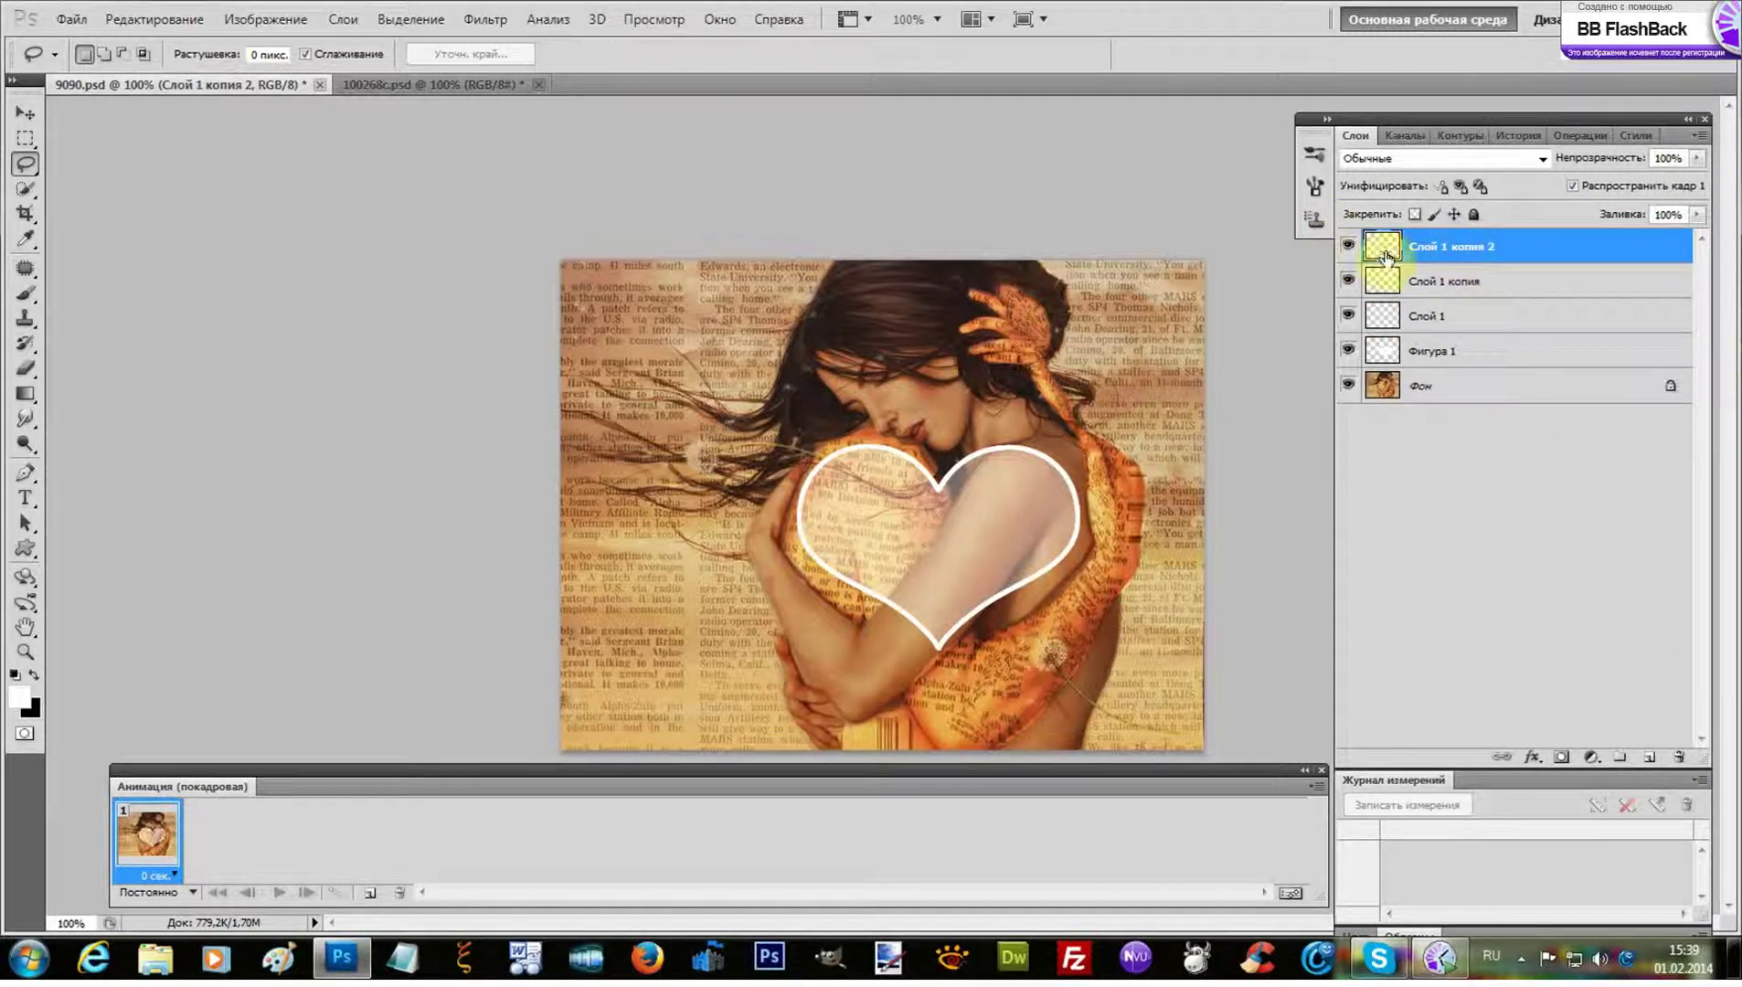
left_click_drag(1350, 247, 1348, 281)
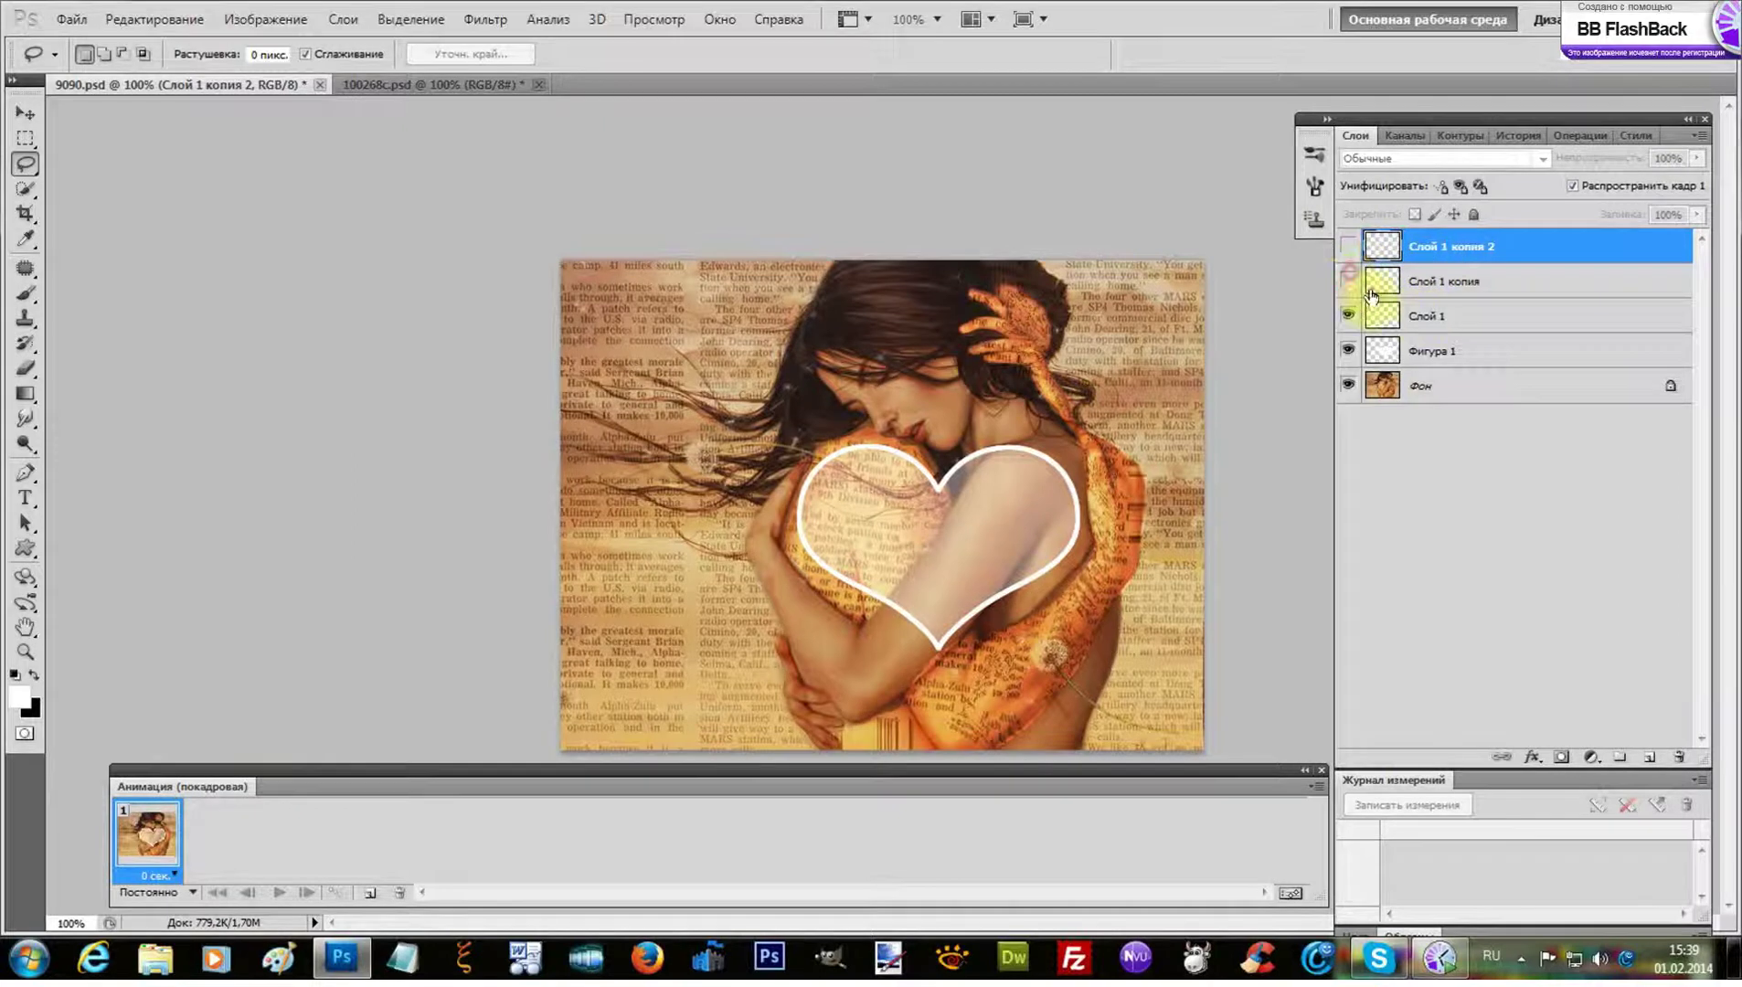
Apply a Pattern Overlay with the first gold glitter pattern to the heart outline on Слой 1
left_click(1430, 316)
right_click(1435, 312)
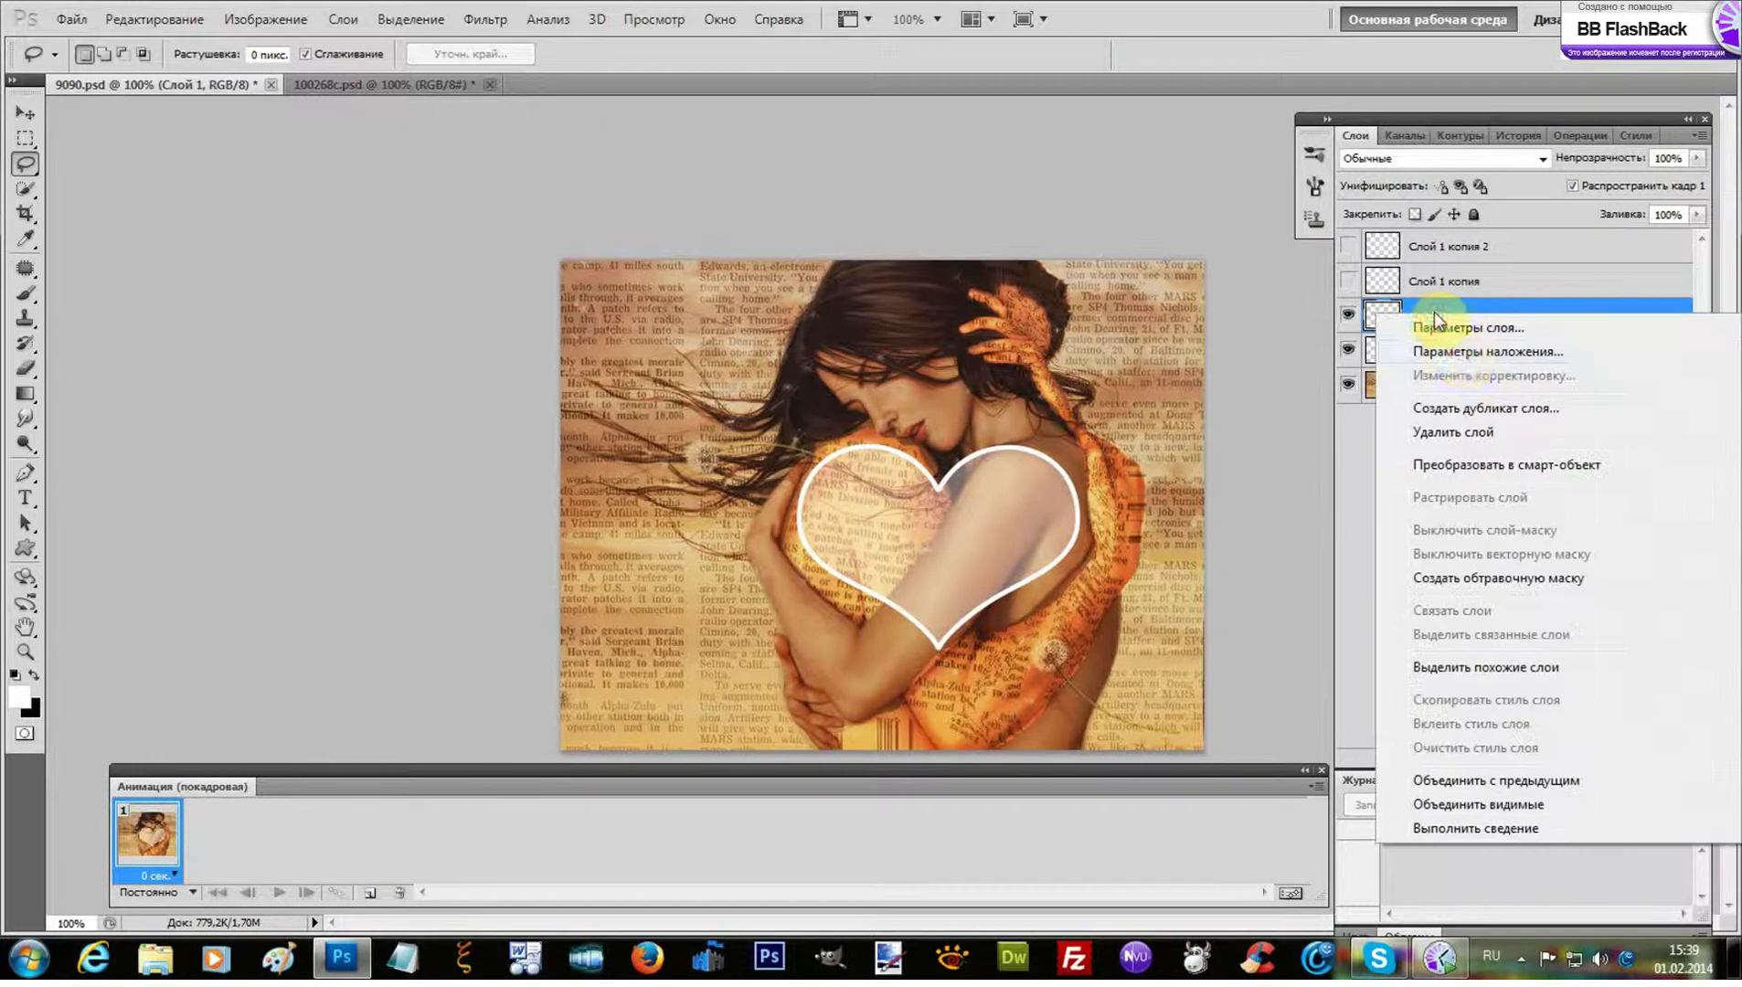
left_click(1458, 342)
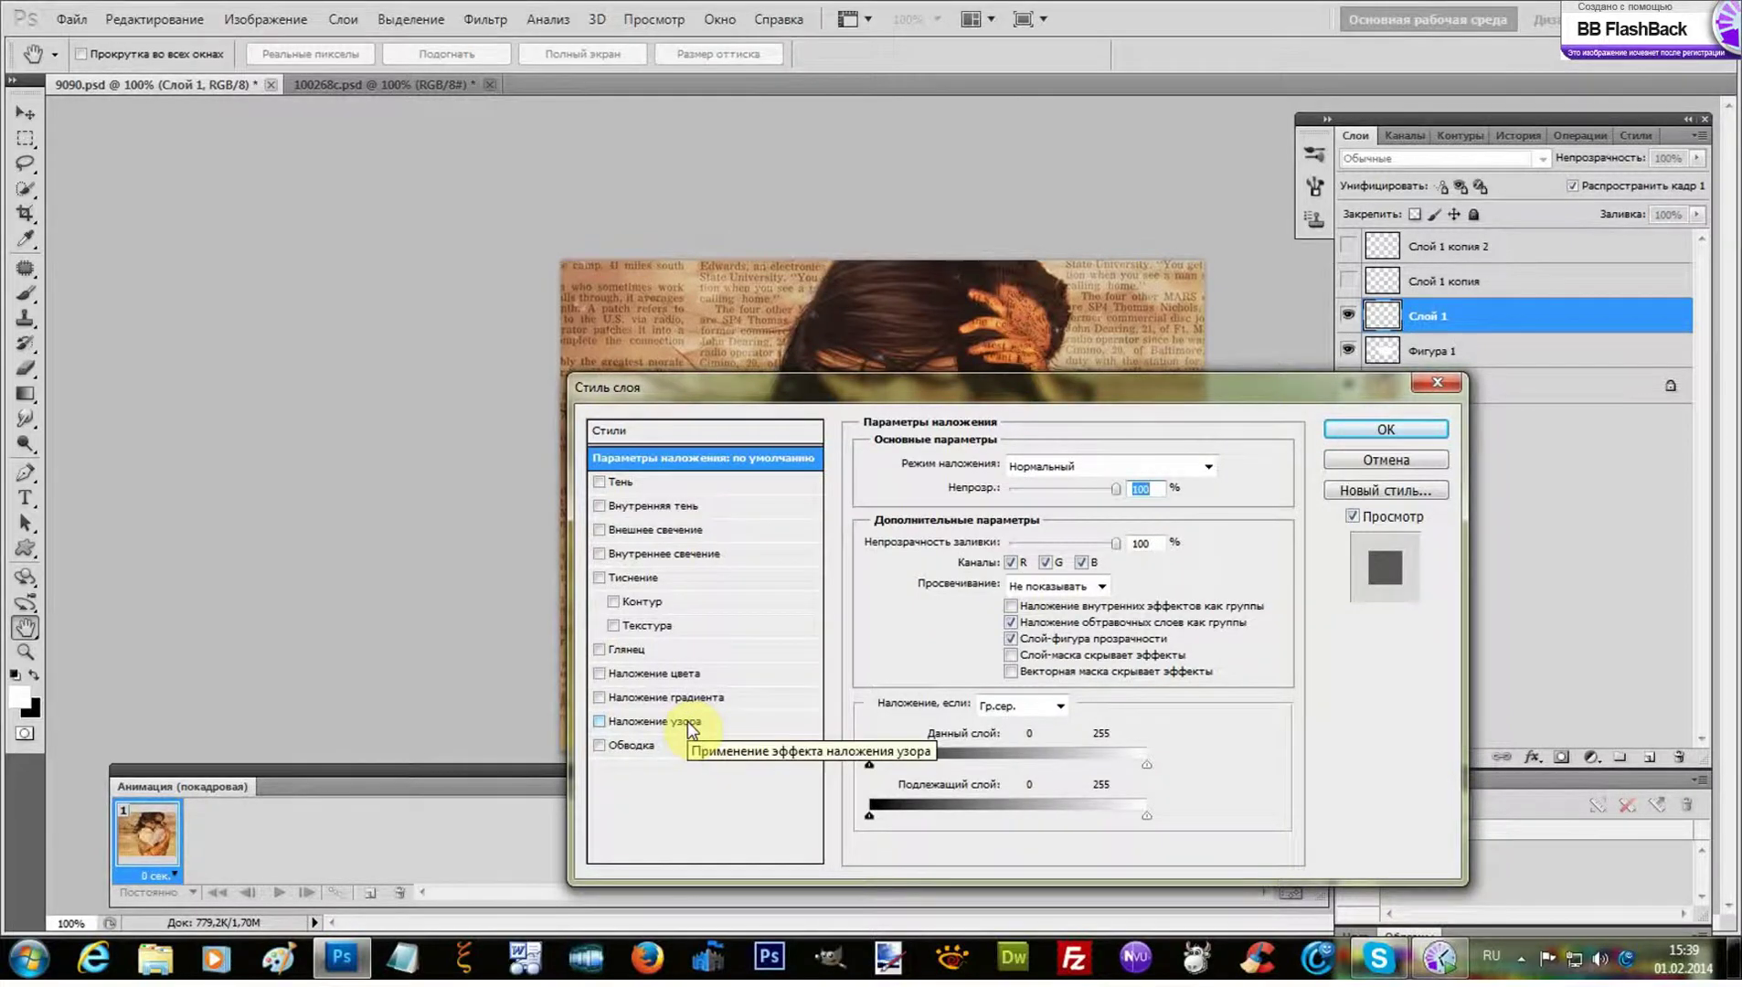
left_click(691, 721)
left_click(1037, 547)
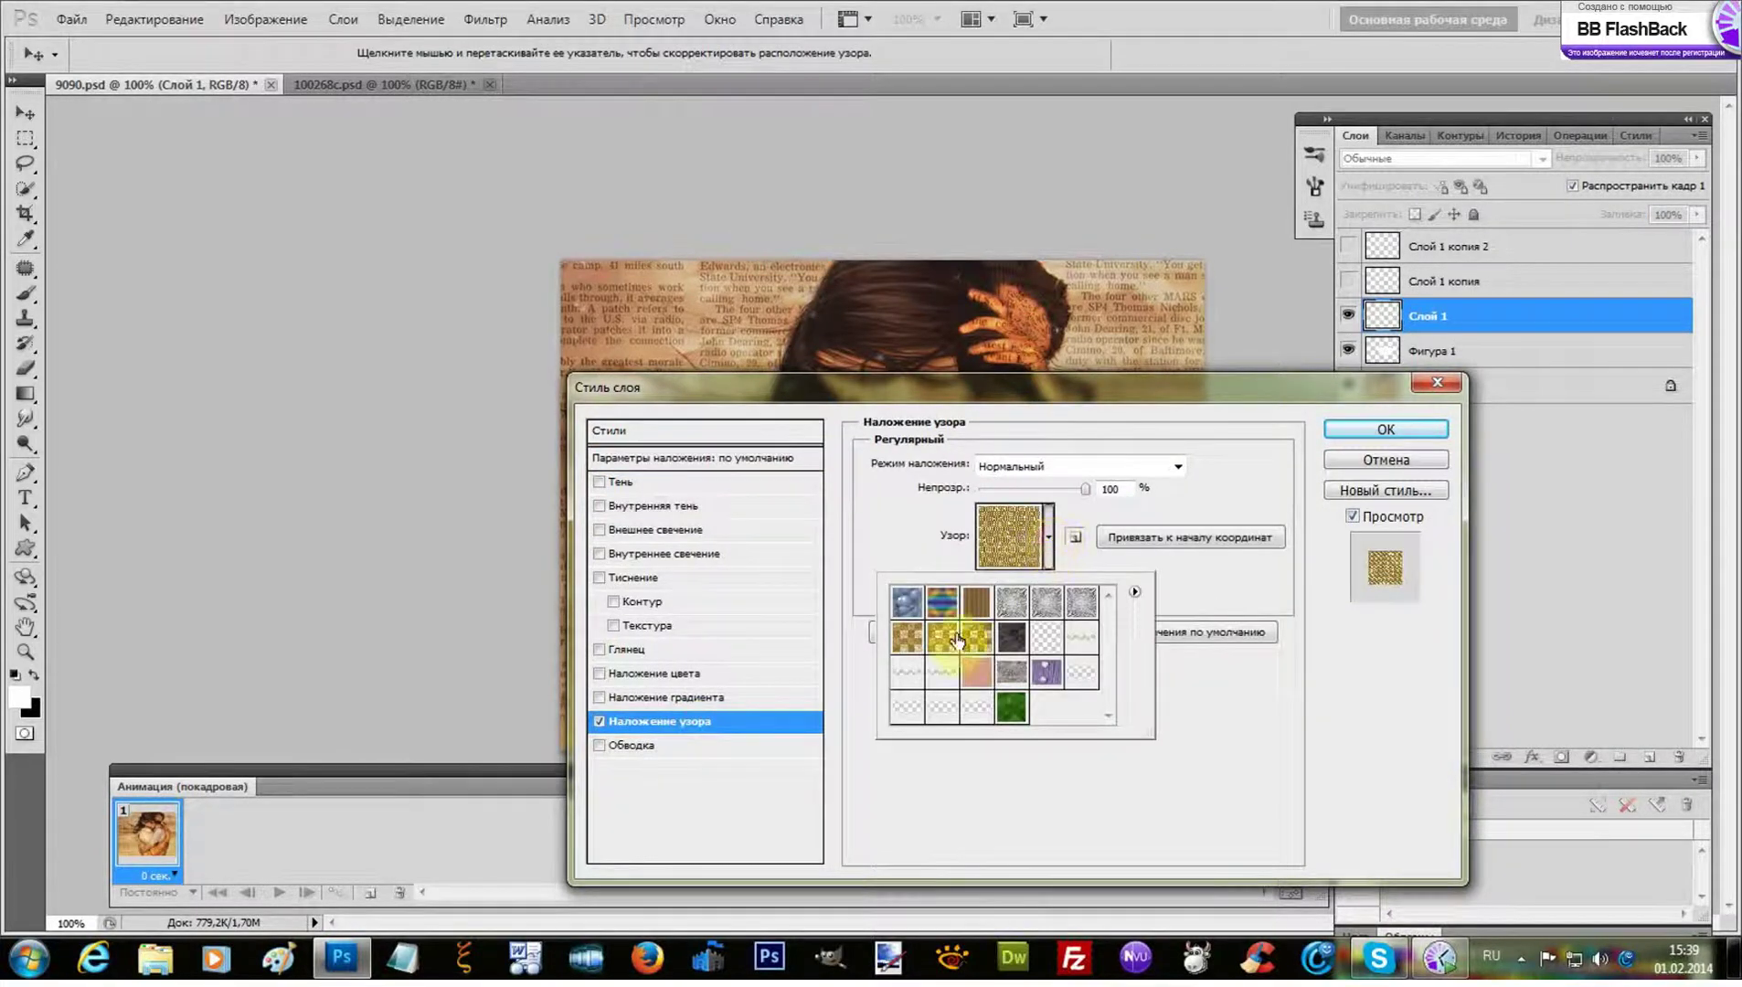
left_click(908, 637)
left_click(1382, 431)
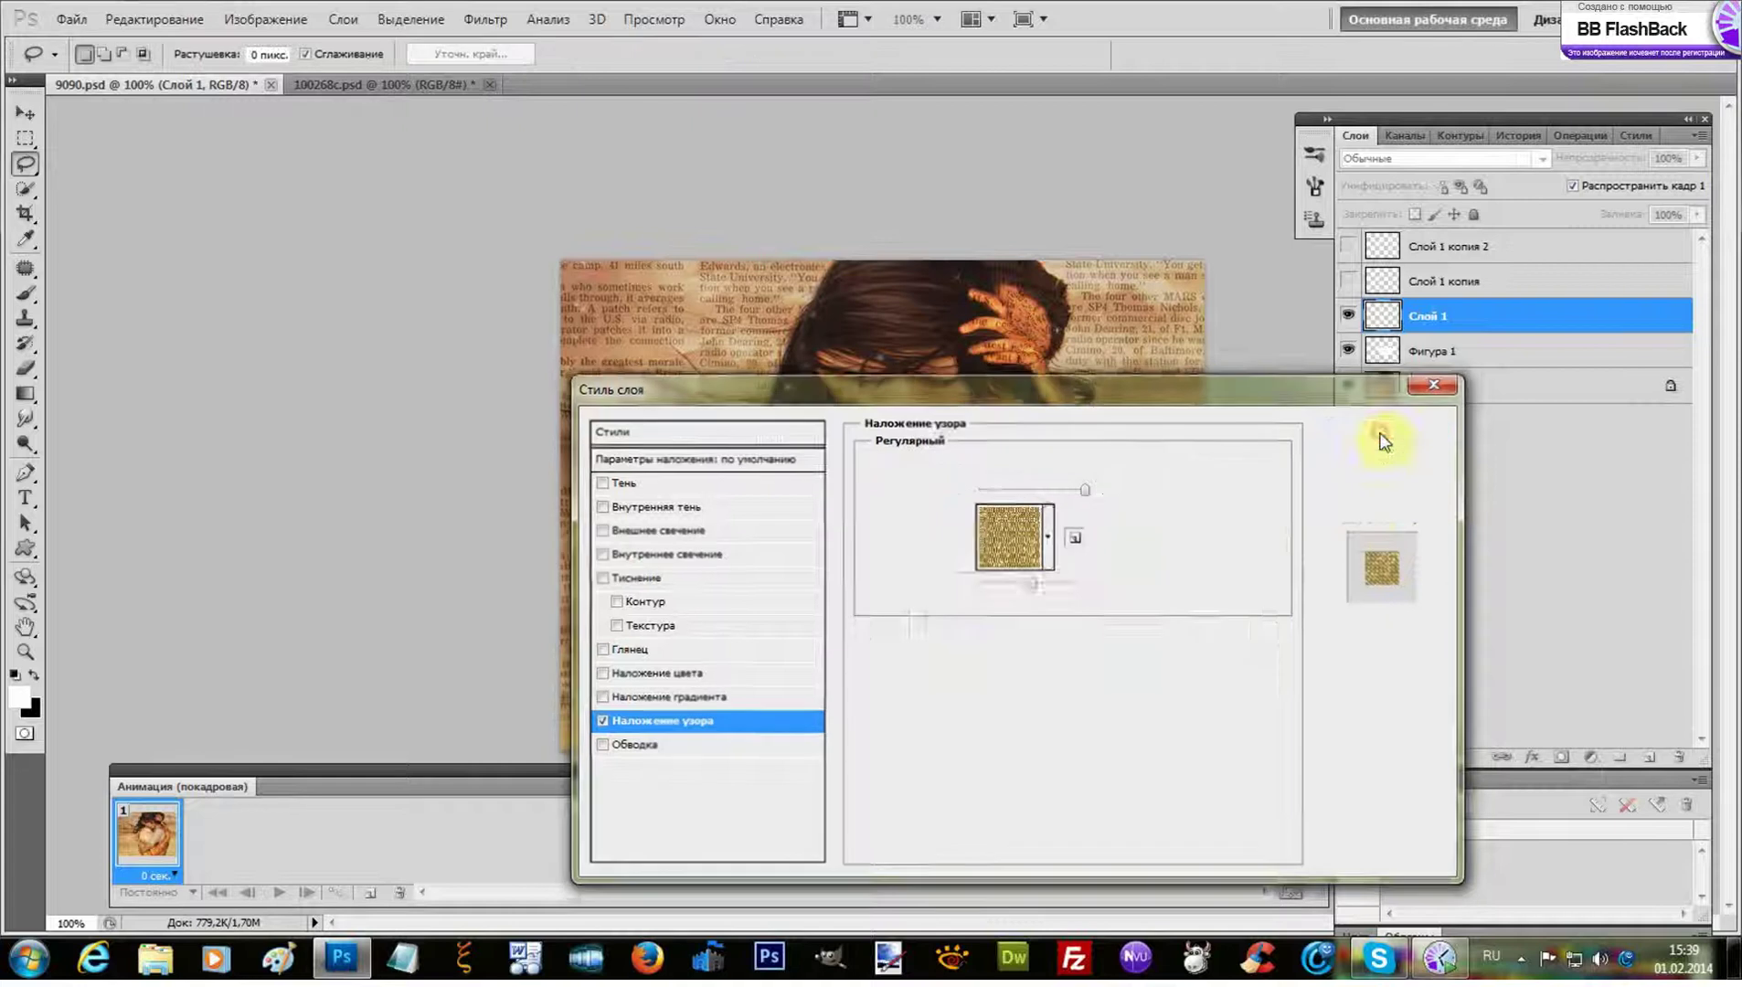
left_click(1382, 431)
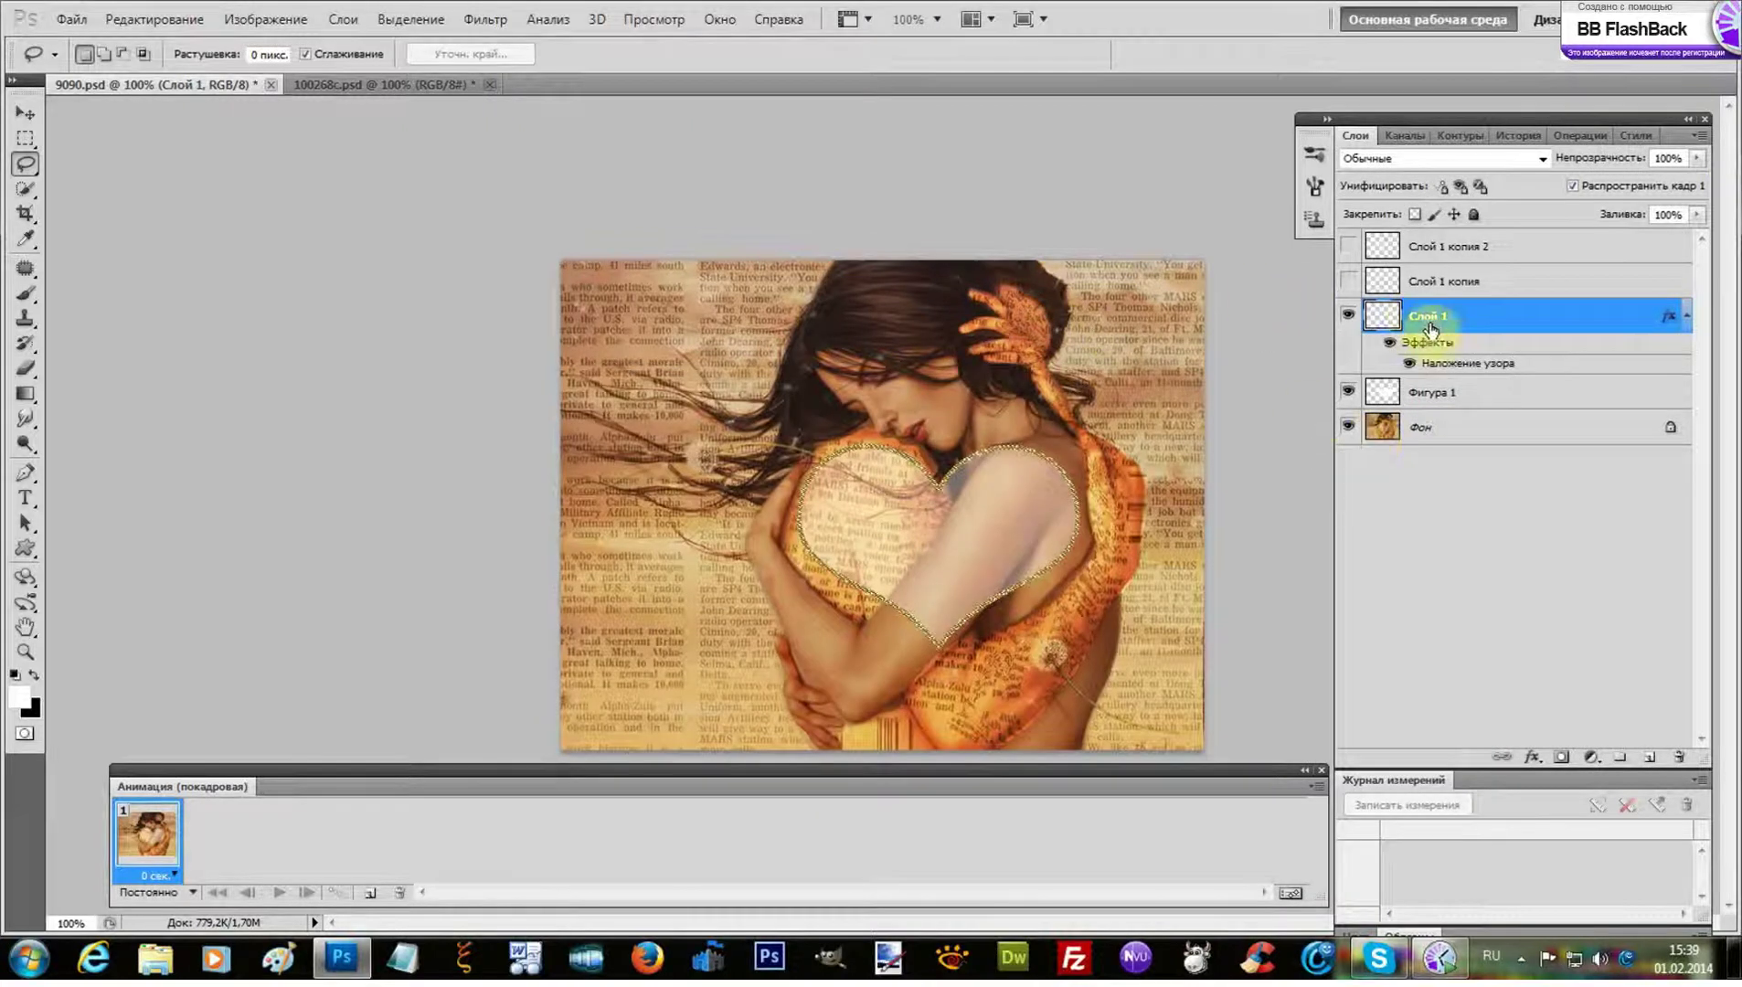
Show Слой 1 копия and give its heart outline a Pattern Overlay with the second gold glitter pattern
left_click(1349, 281)
left_click(1460, 289)
right_click(1460, 290)
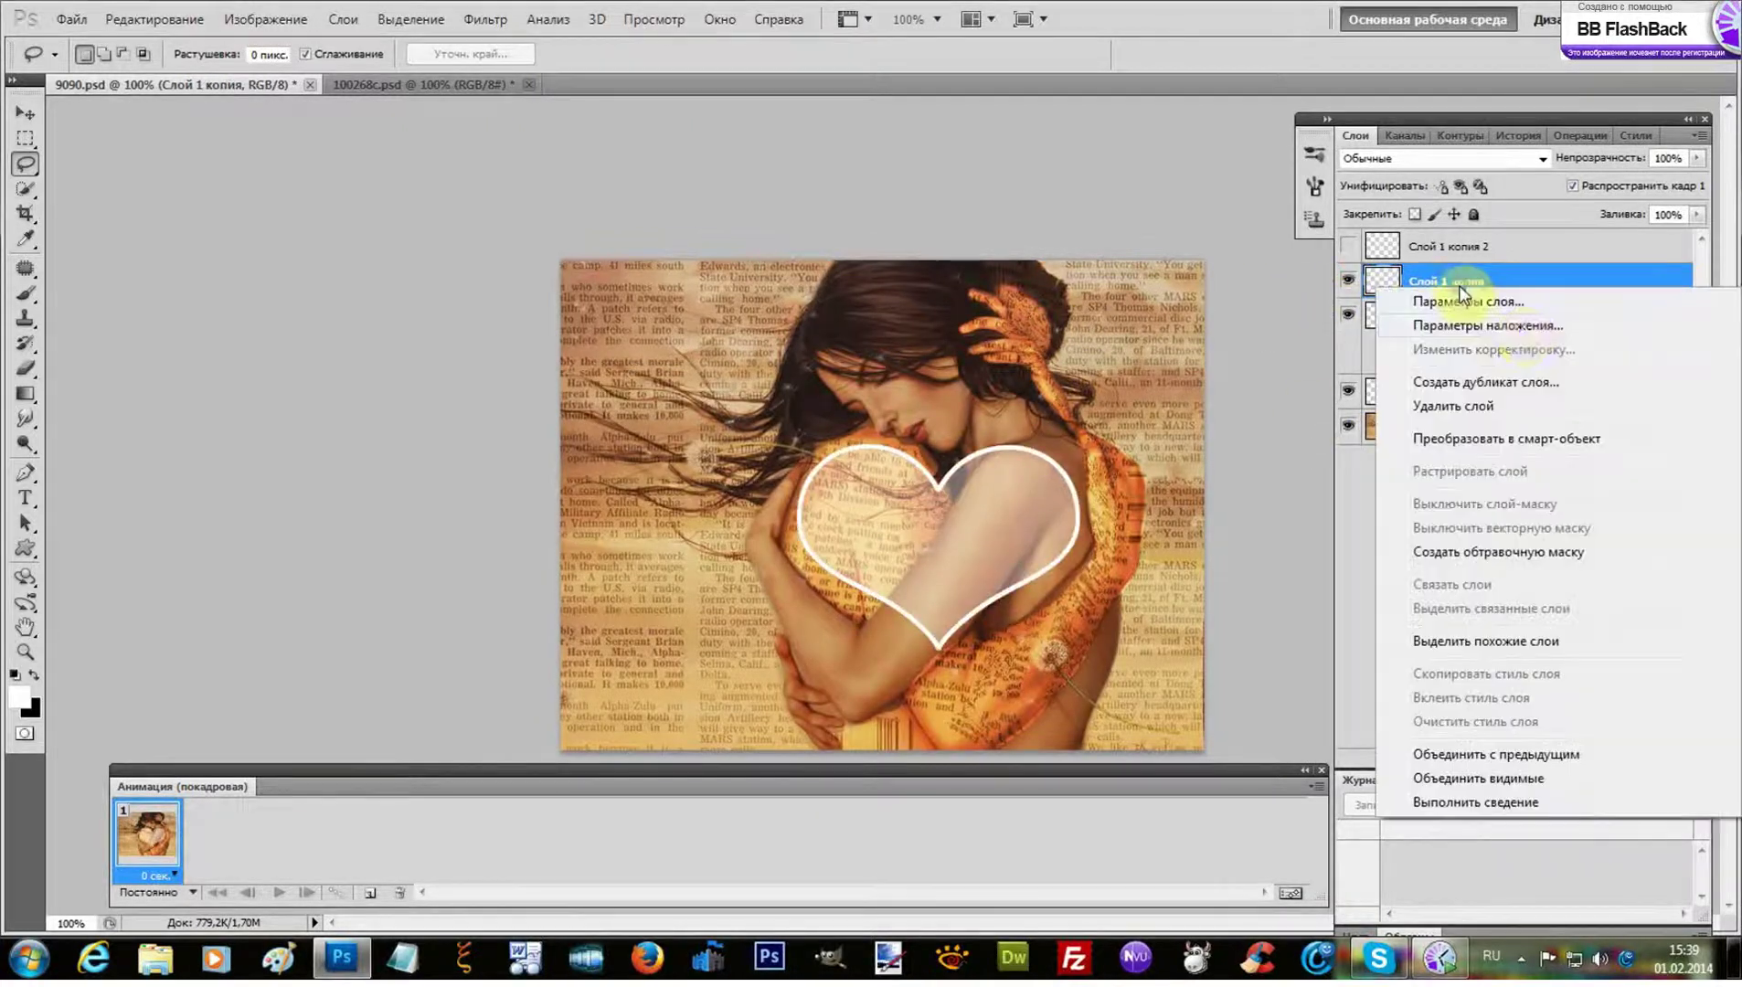
left_click(1517, 327)
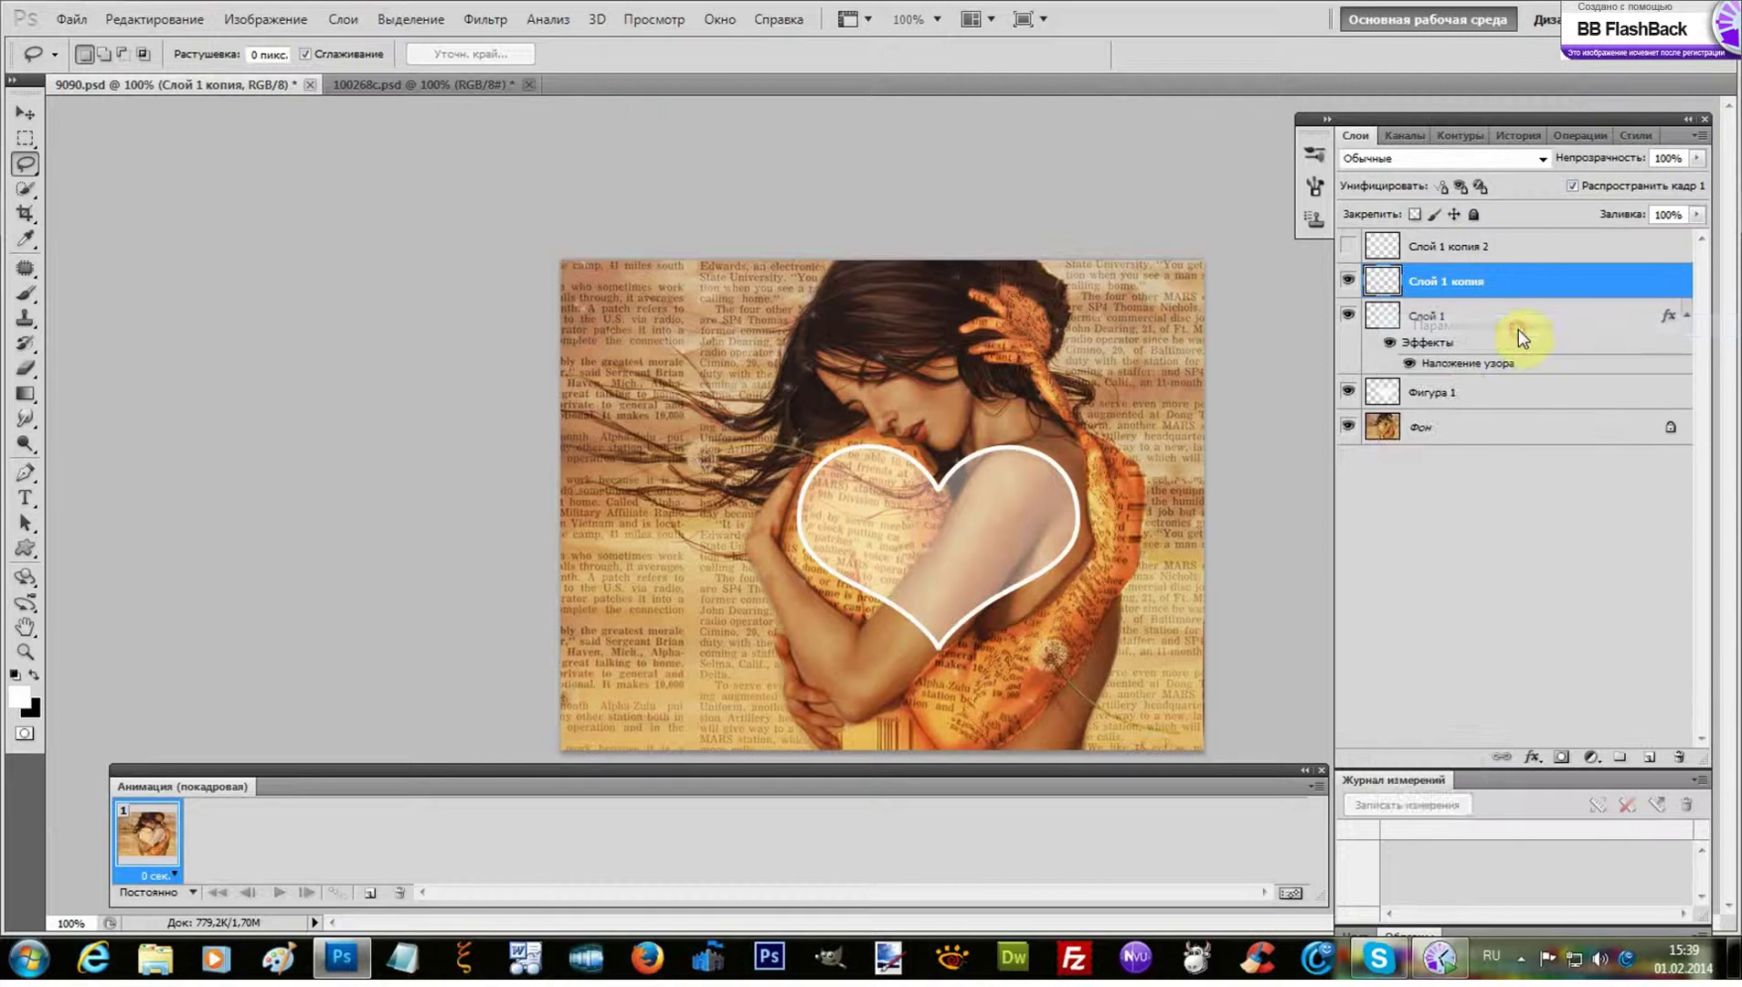
left_click(654, 721)
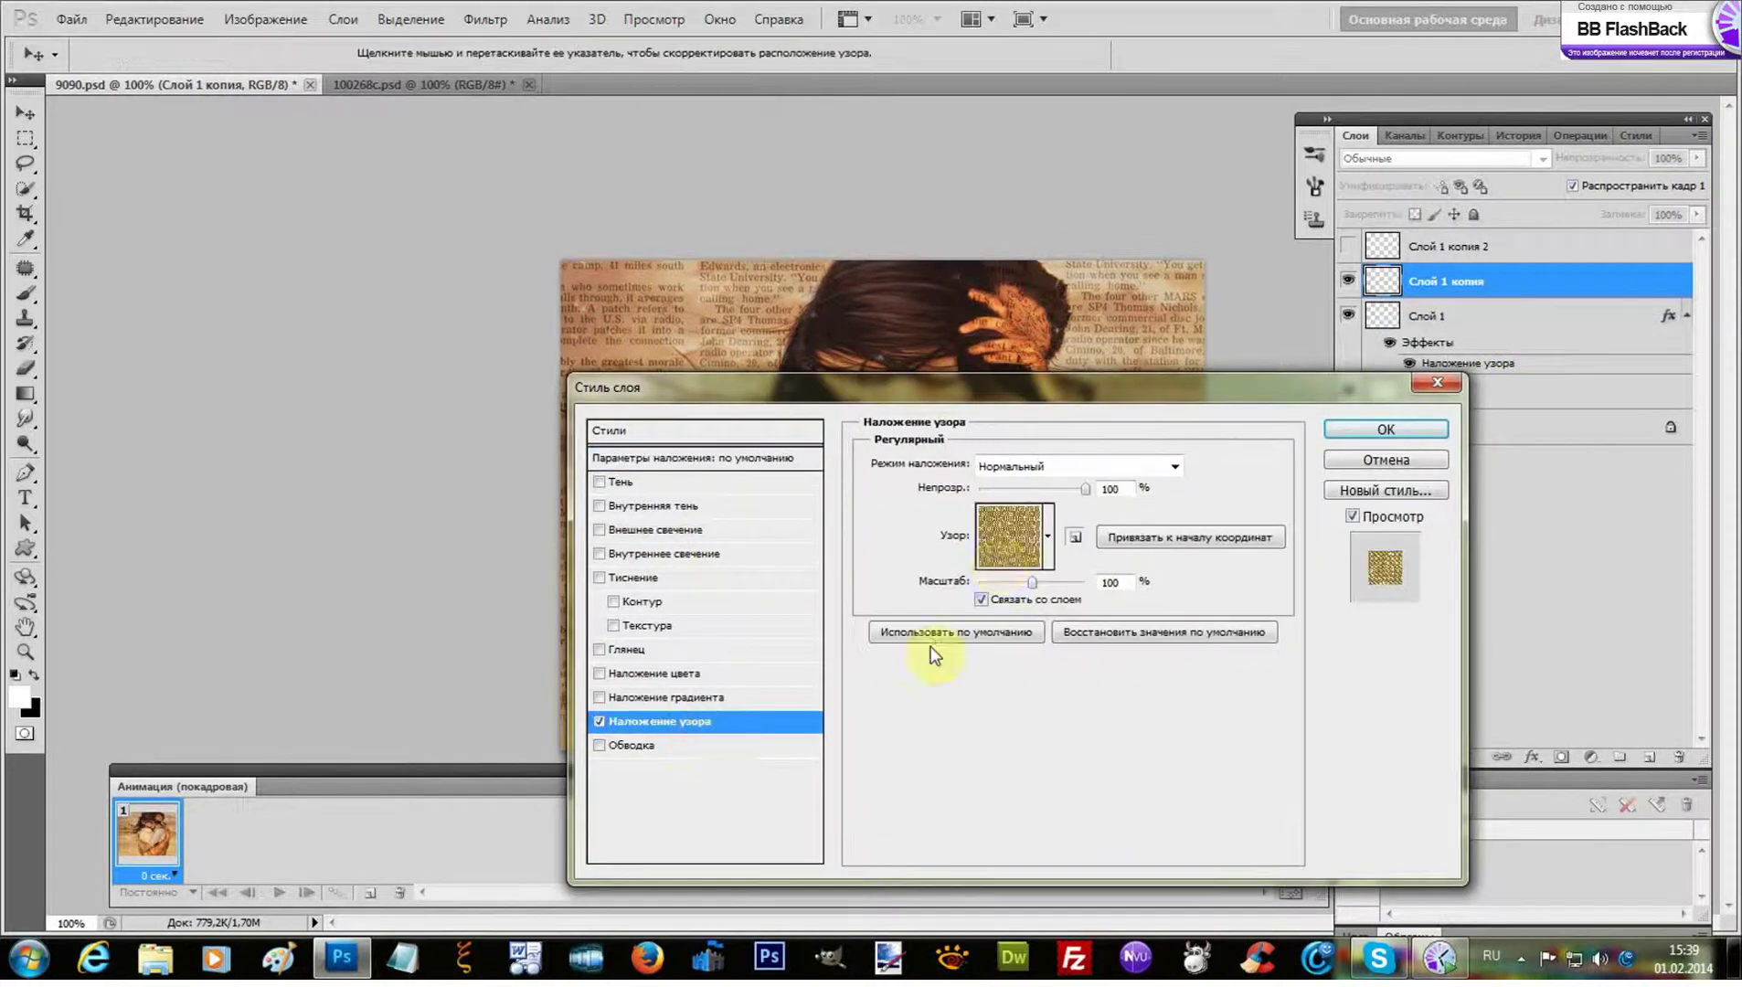
left_click(1049, 538)
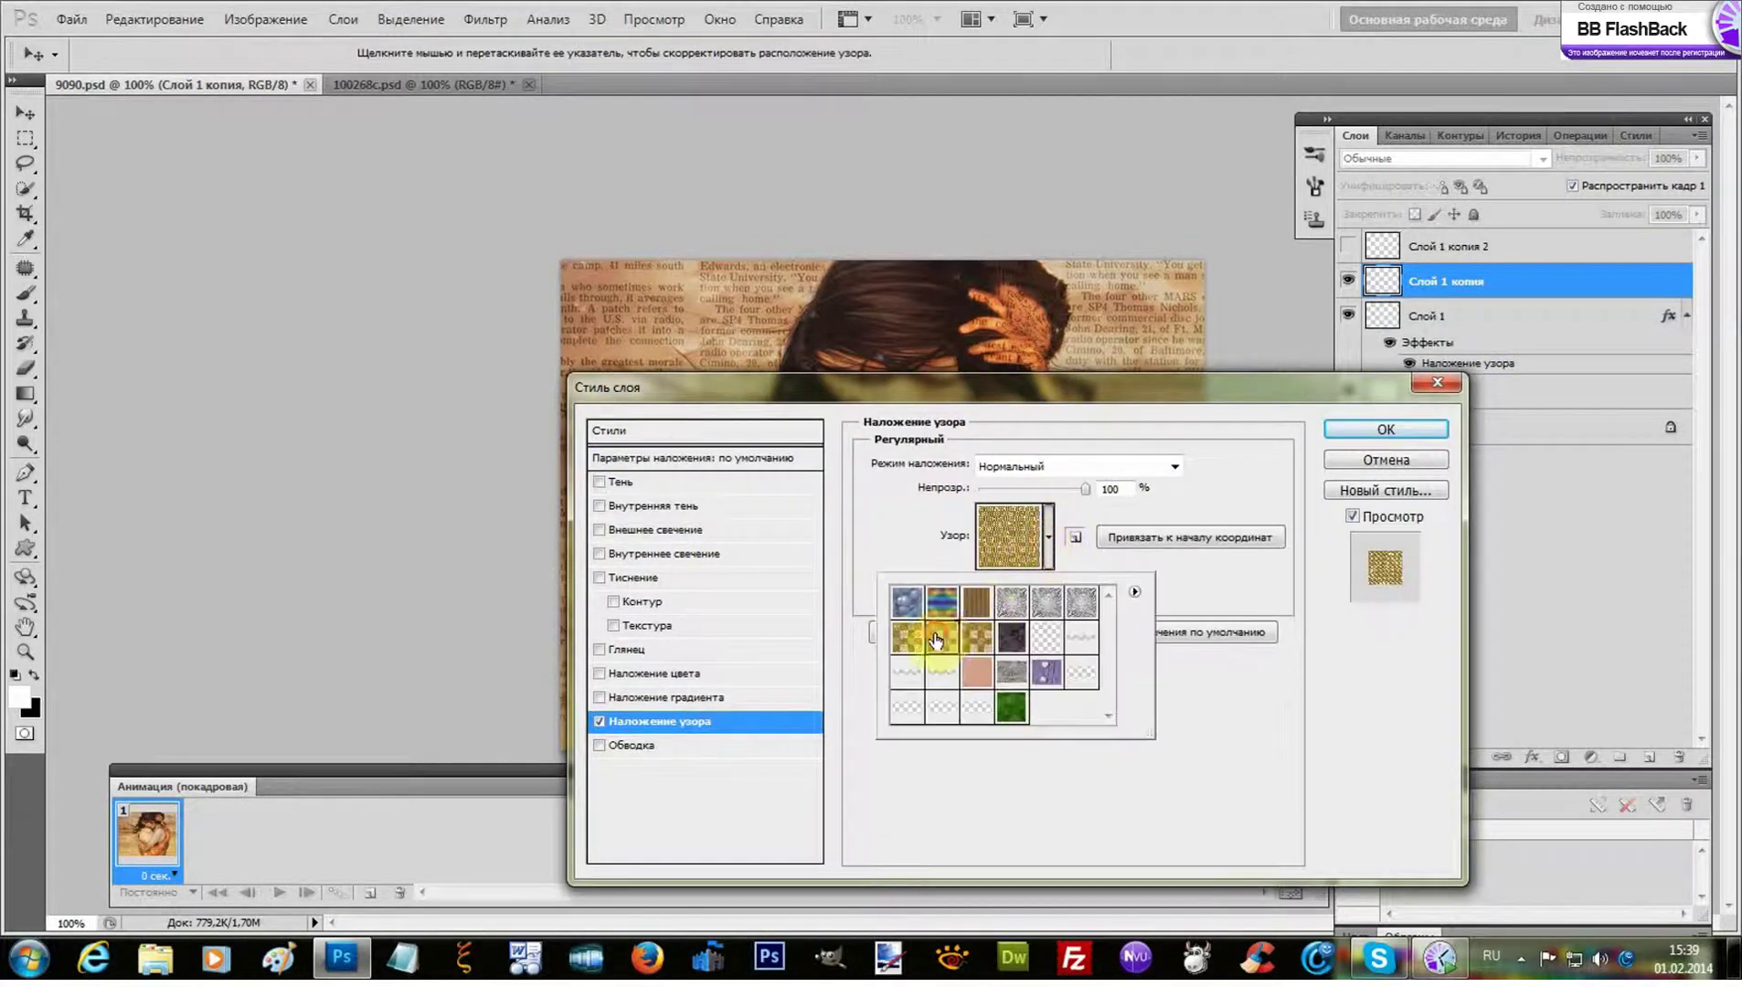
left_click(1386, 430)
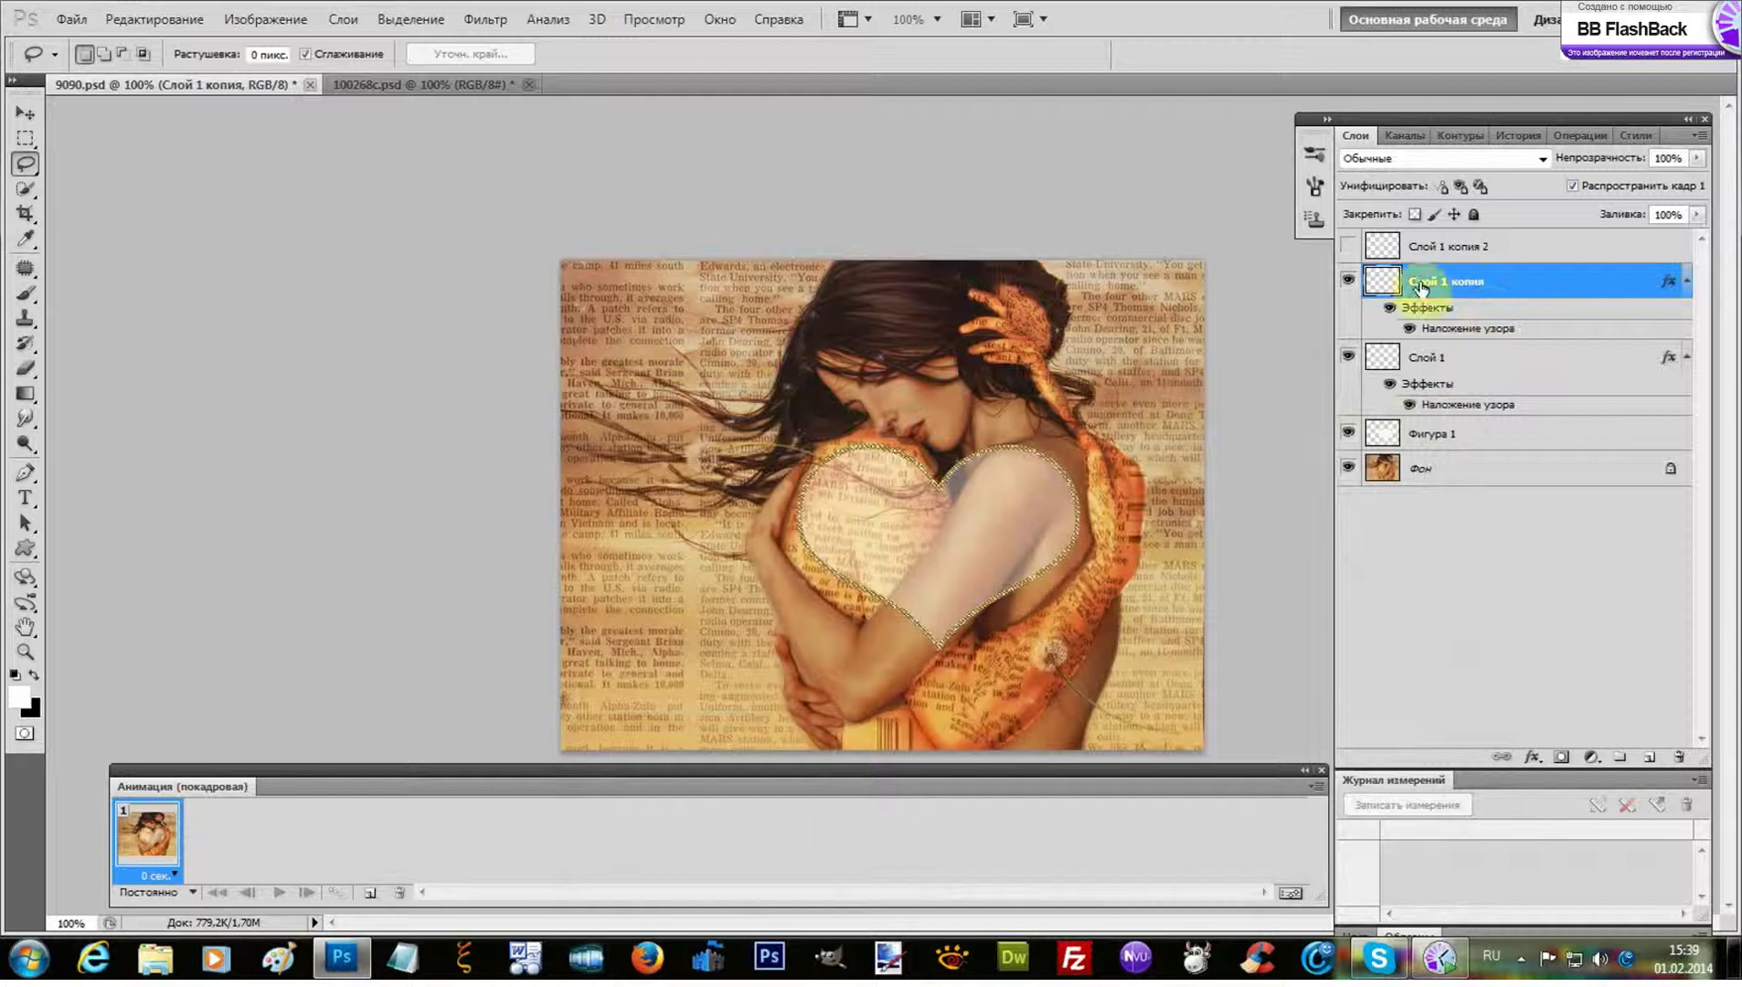
Show Слой 1 копия 2 and give its heart outline a Pattern Overlay with the third gold glitter pattern
left_click(1349, 247)
left_click(1438, 246)
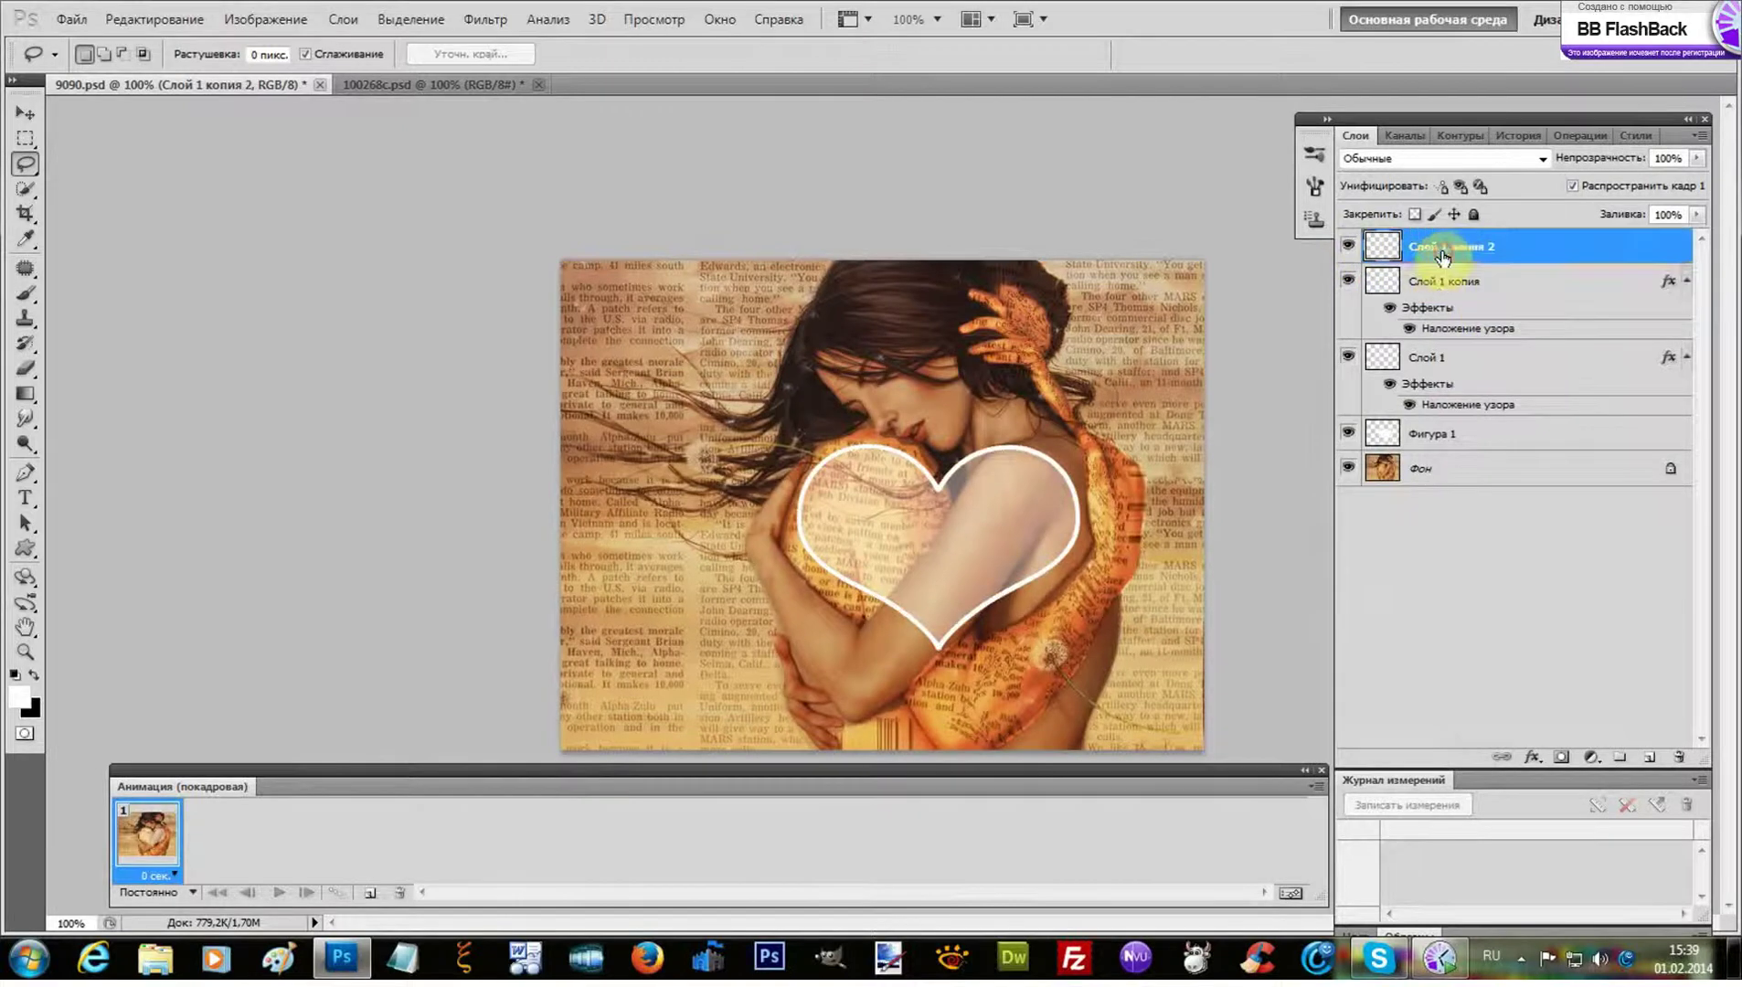
right_click(1442, 249)
left_click(1483, 290)
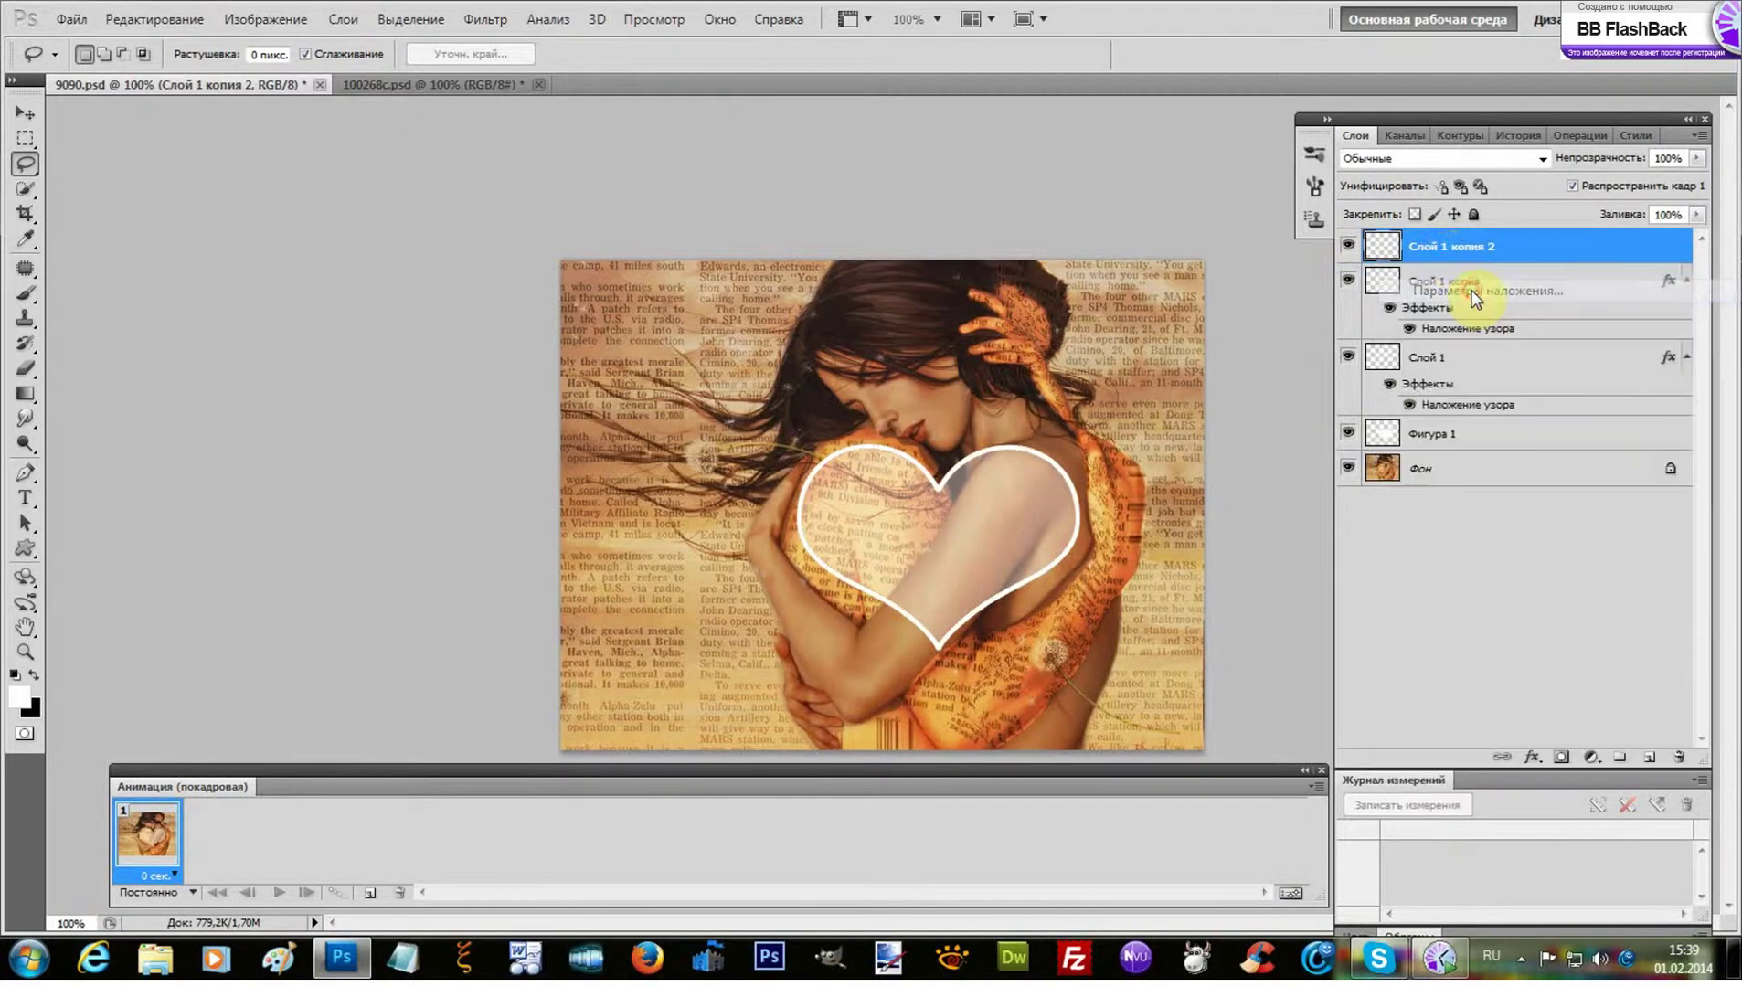
left_click(673, 728)
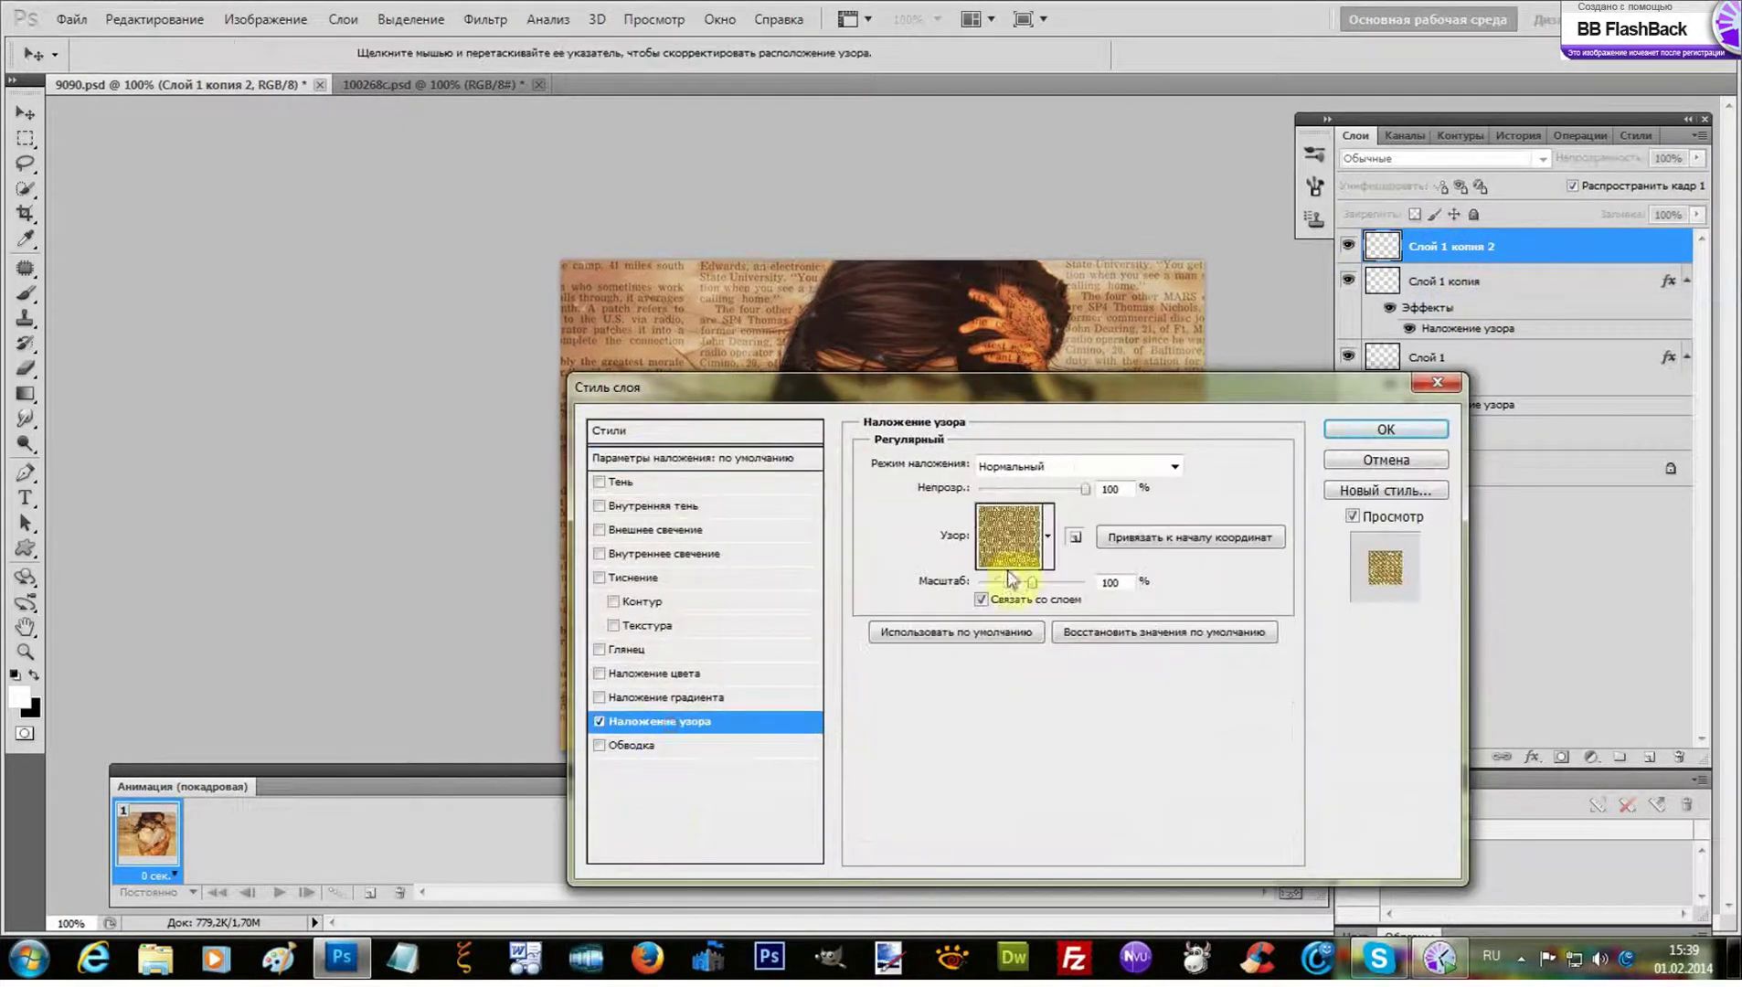
left_click(1048, 538)
left_click(983, 640)
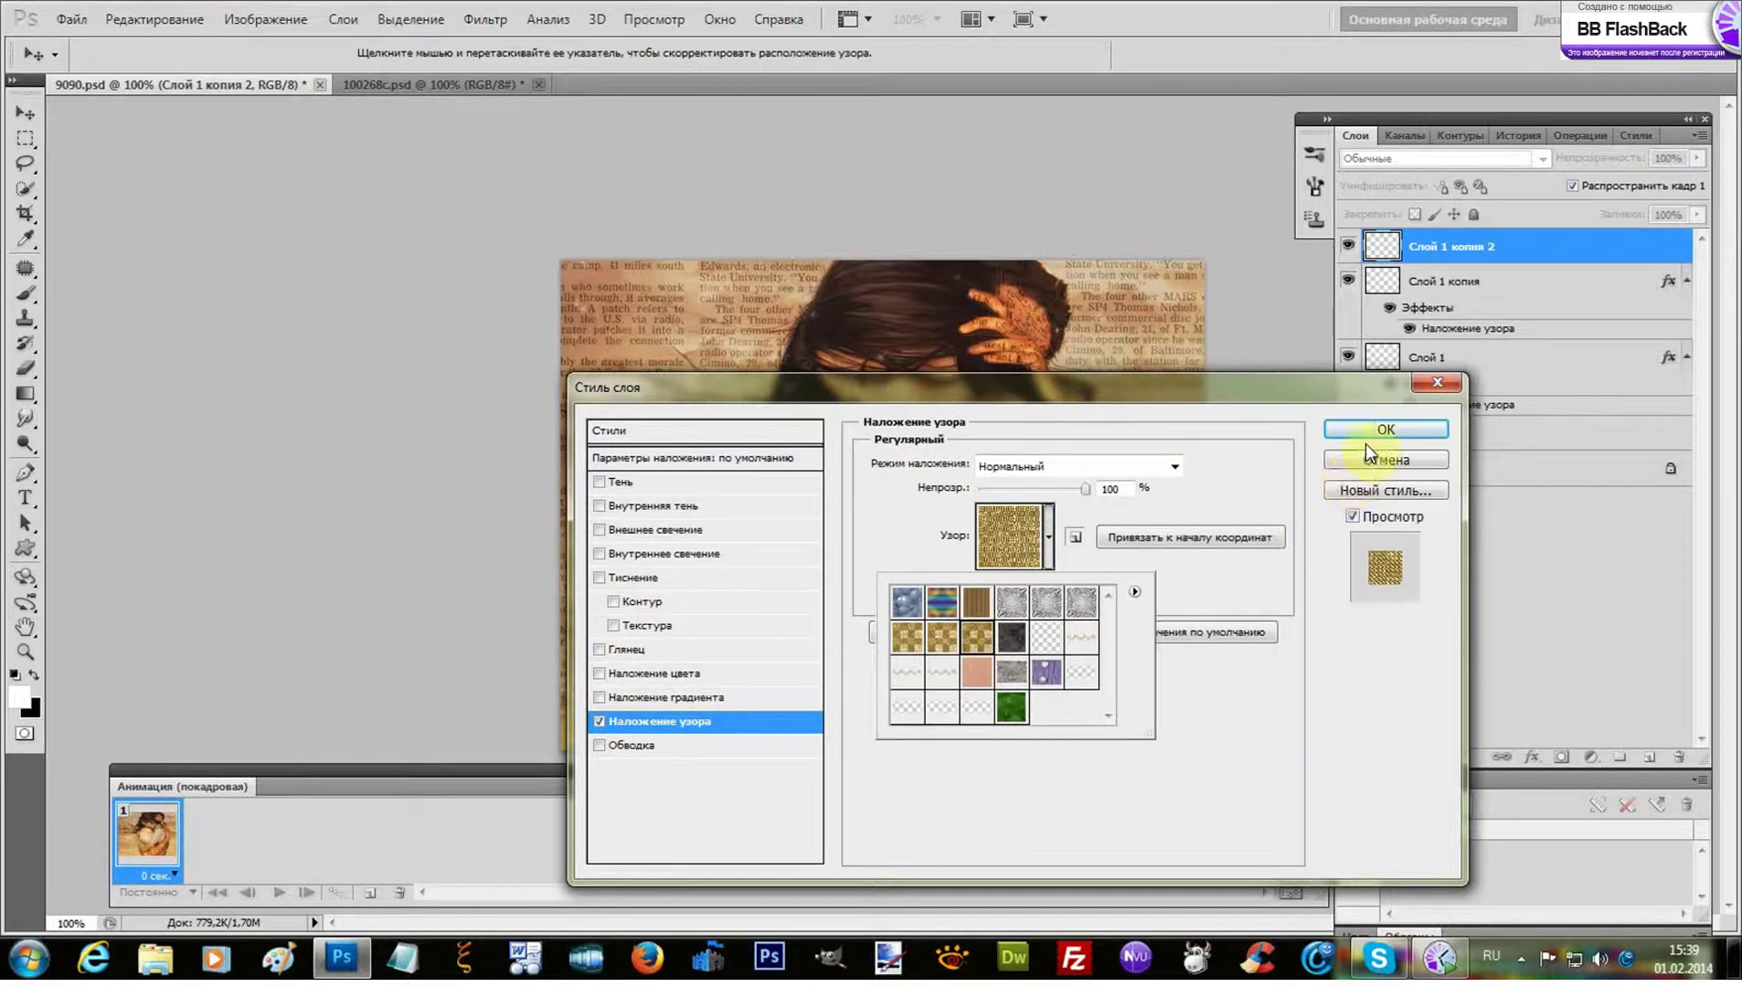
left_click(1366, 435)
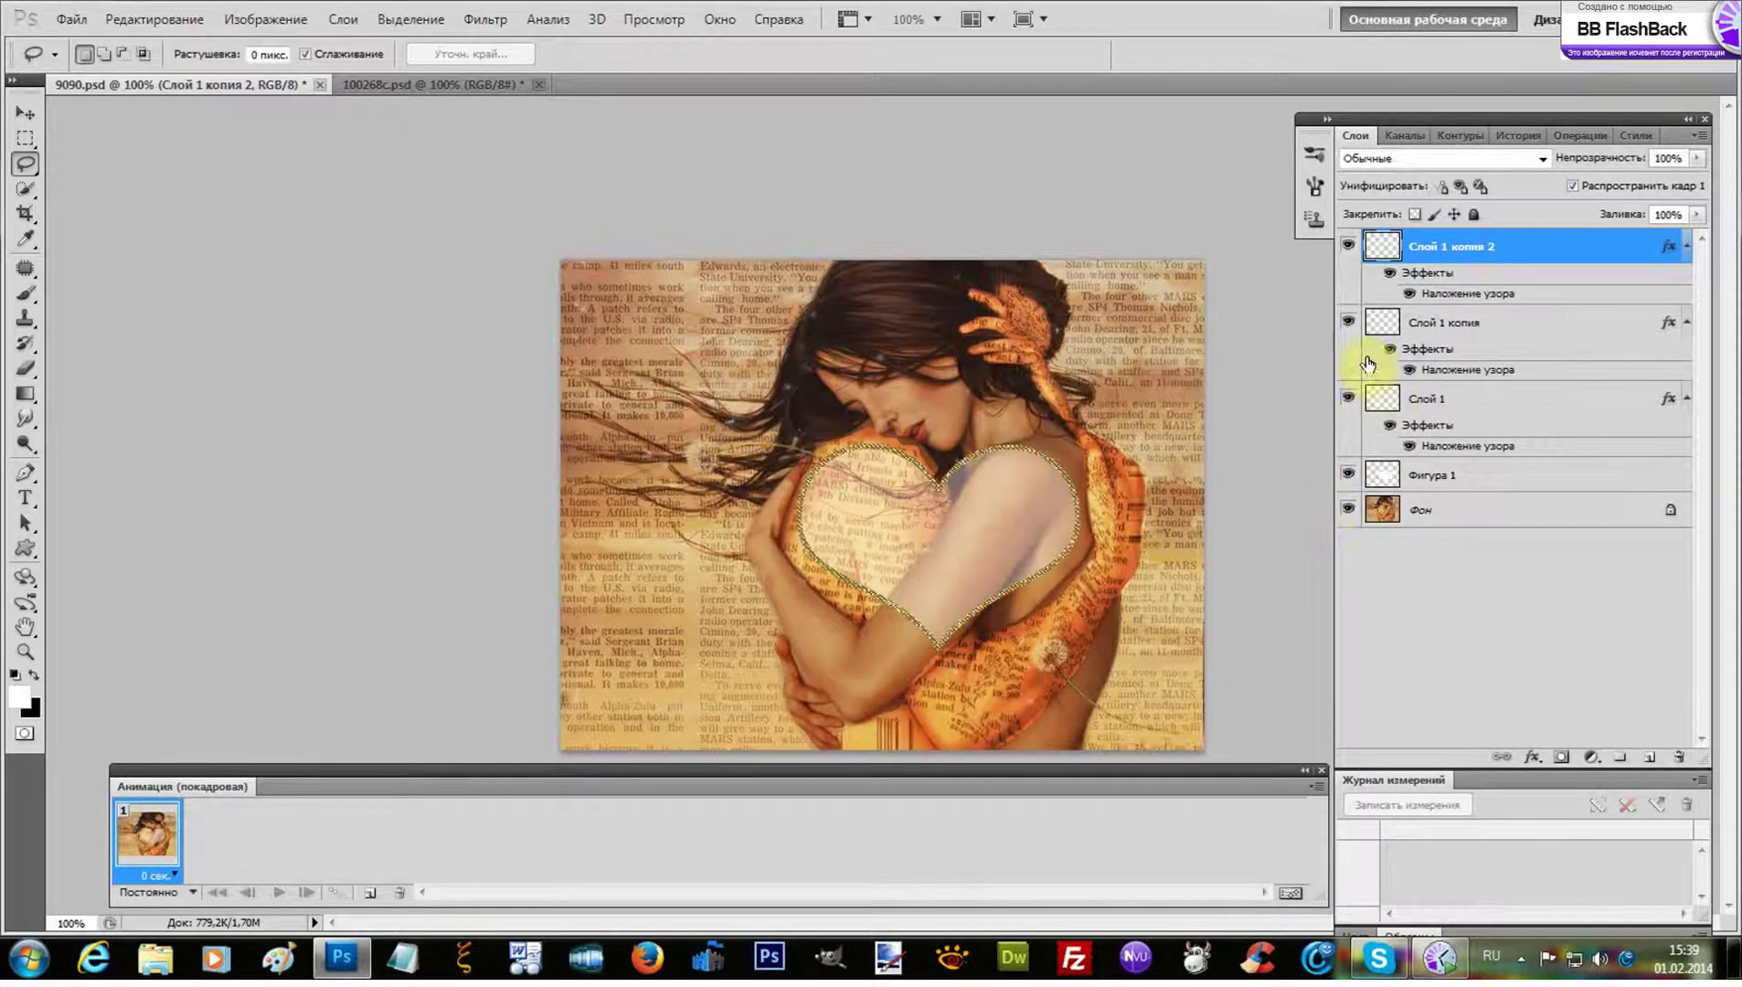
Hide all three glitter outline layers in the first animation frame and add a second frame with Слой 1 shown
left_click_drag(1352, 254, 1343, 409)
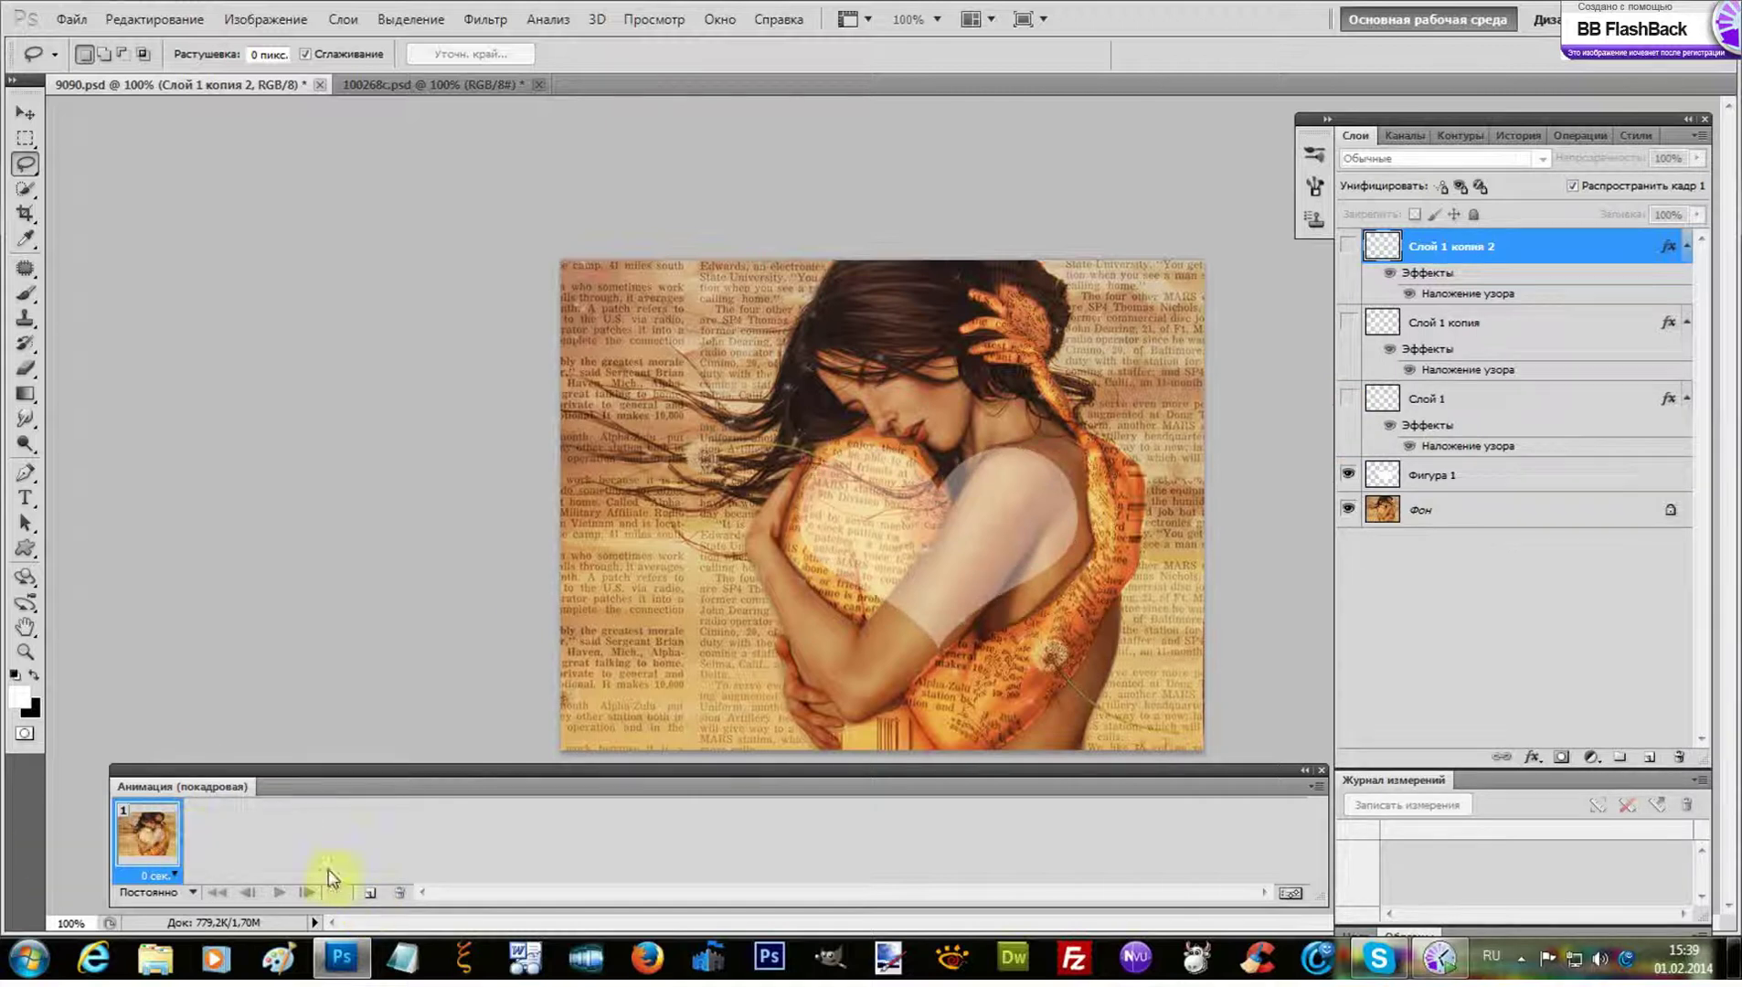
left_click(374, 893)
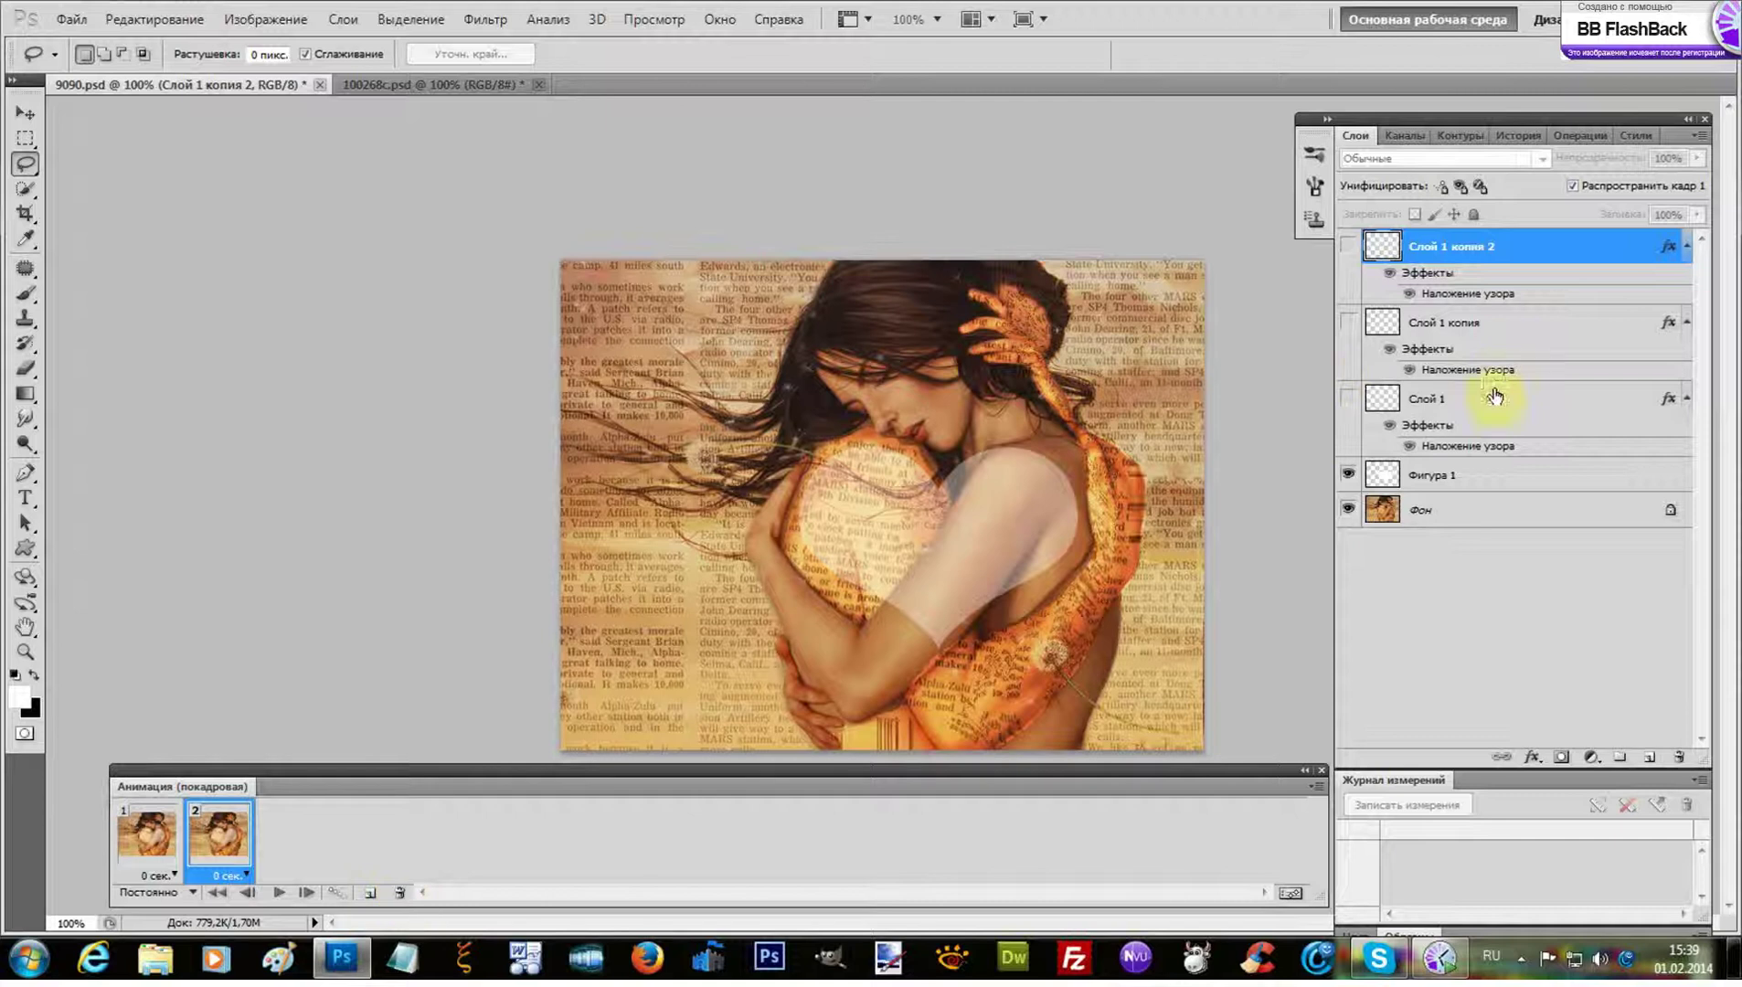
left_click(1348, 400)
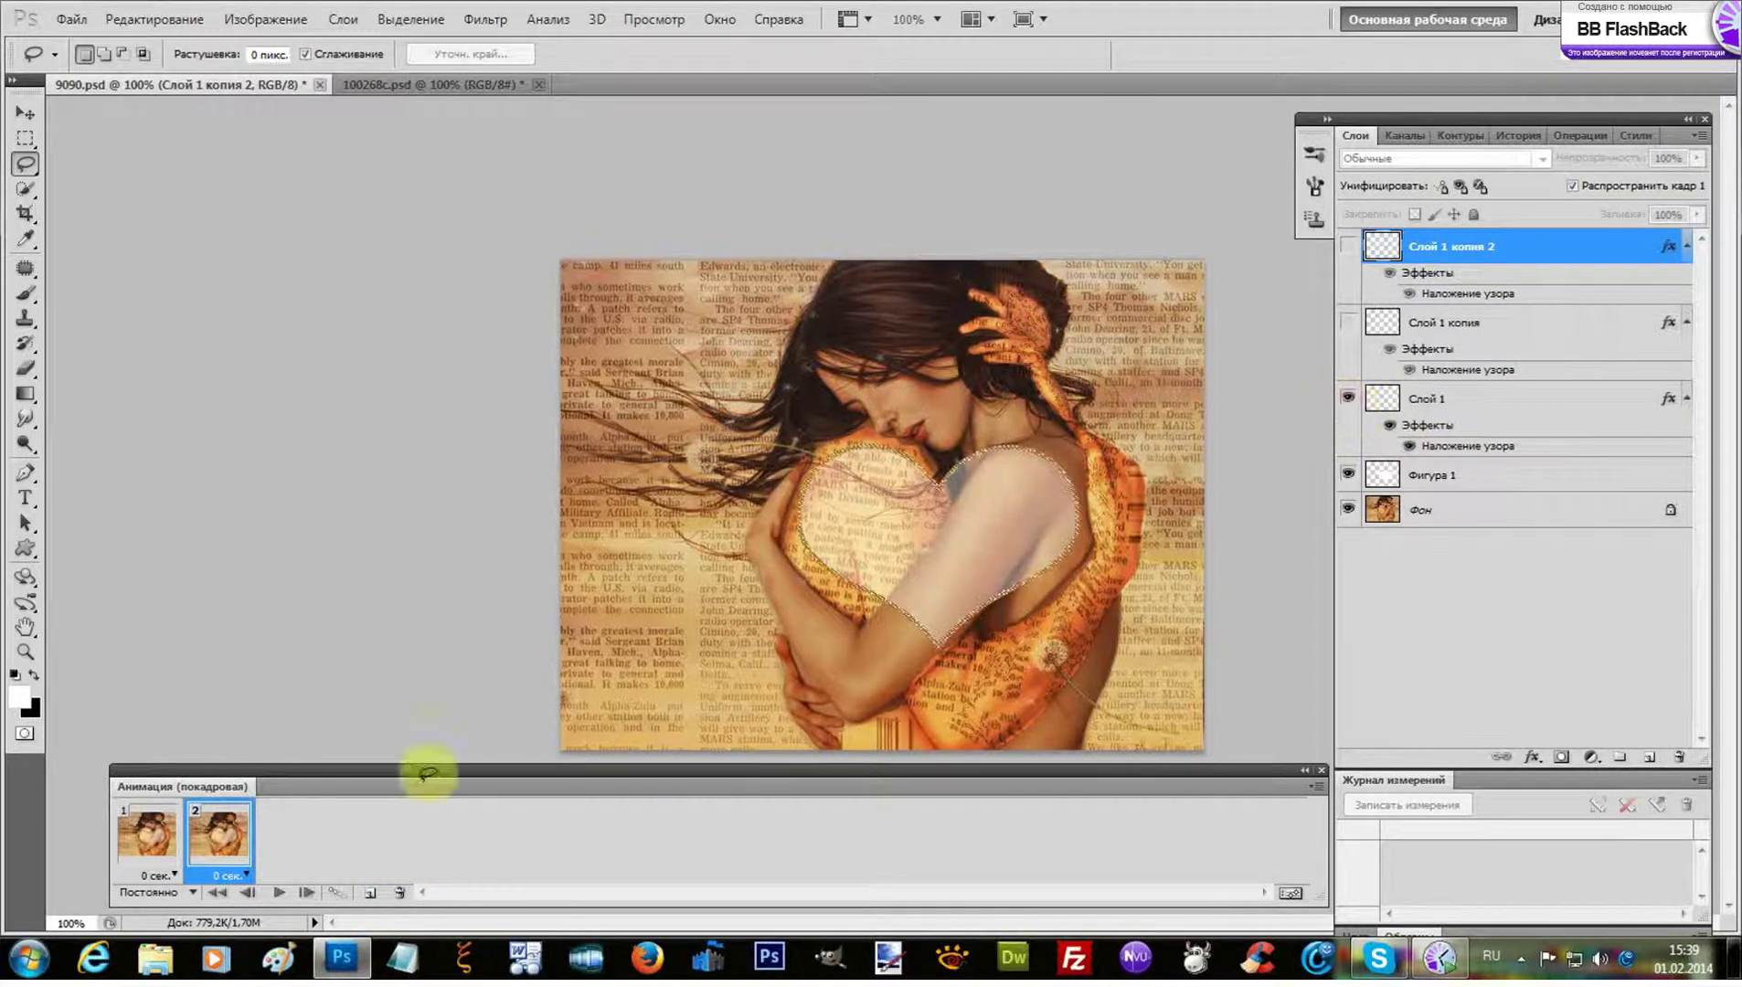
Add a third frame showing only Слой 1 копия of the glitter outlines and a fourth showing only Слой 1 копия 2
left_click(367, 901)
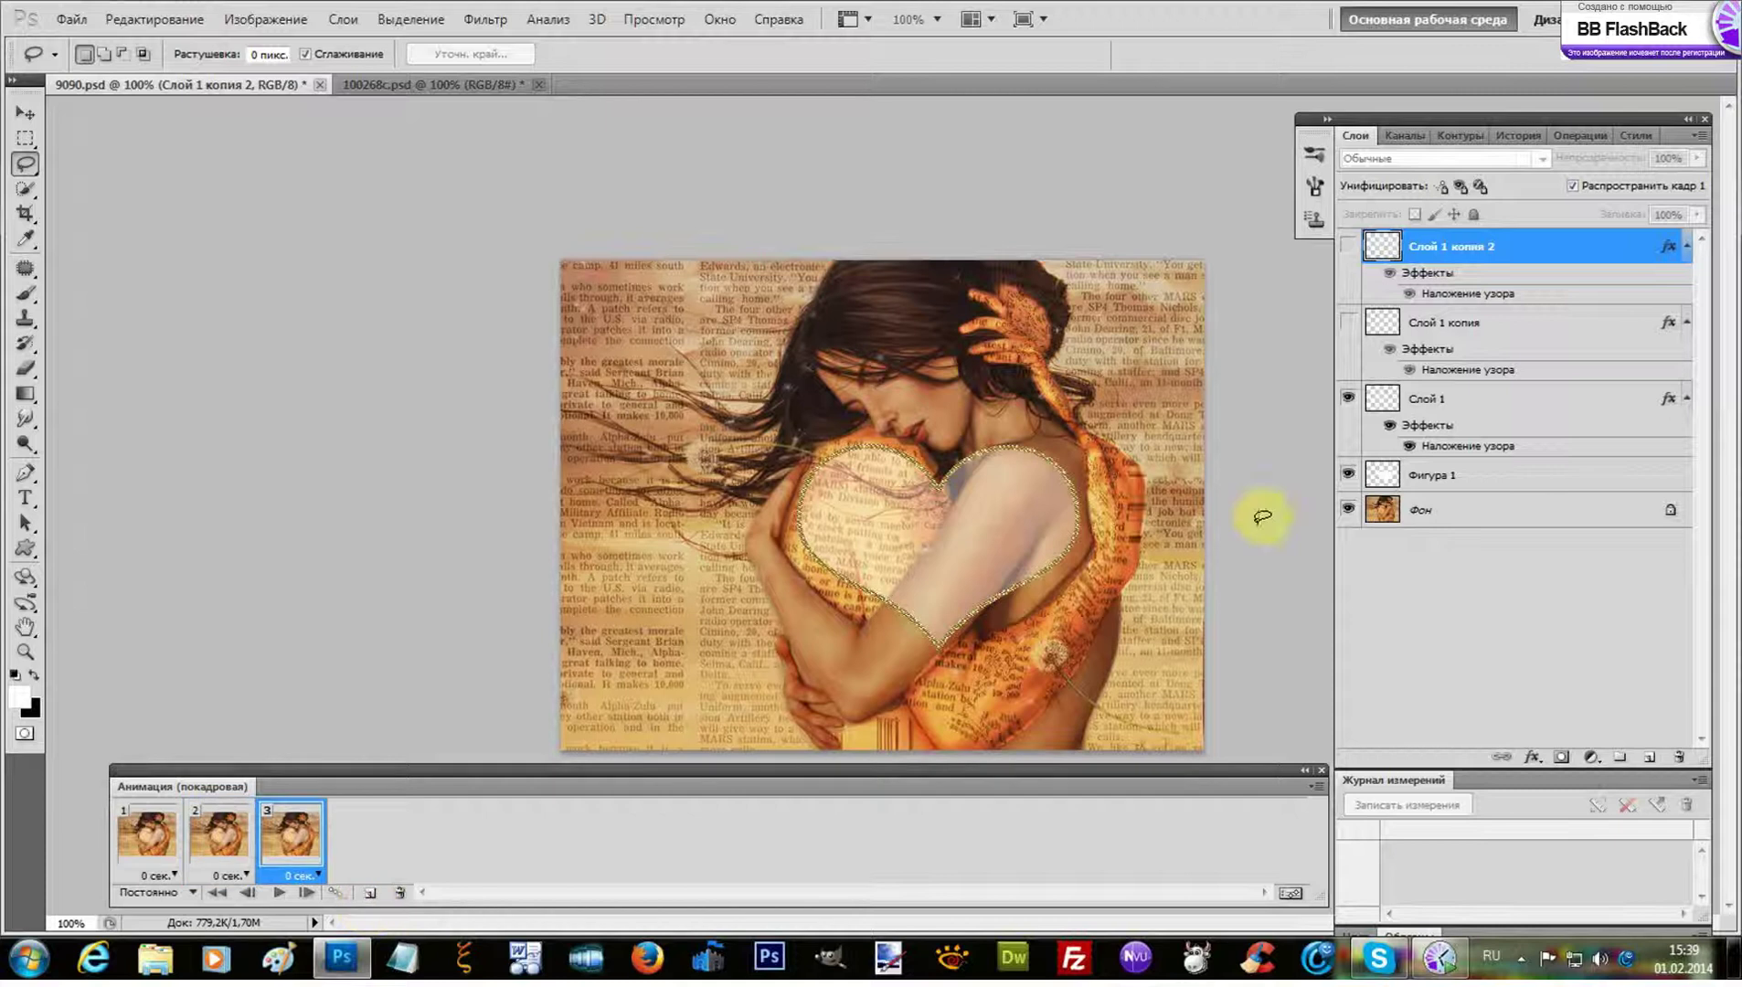
left_click(1348, 322)
left_click(1348, 400)
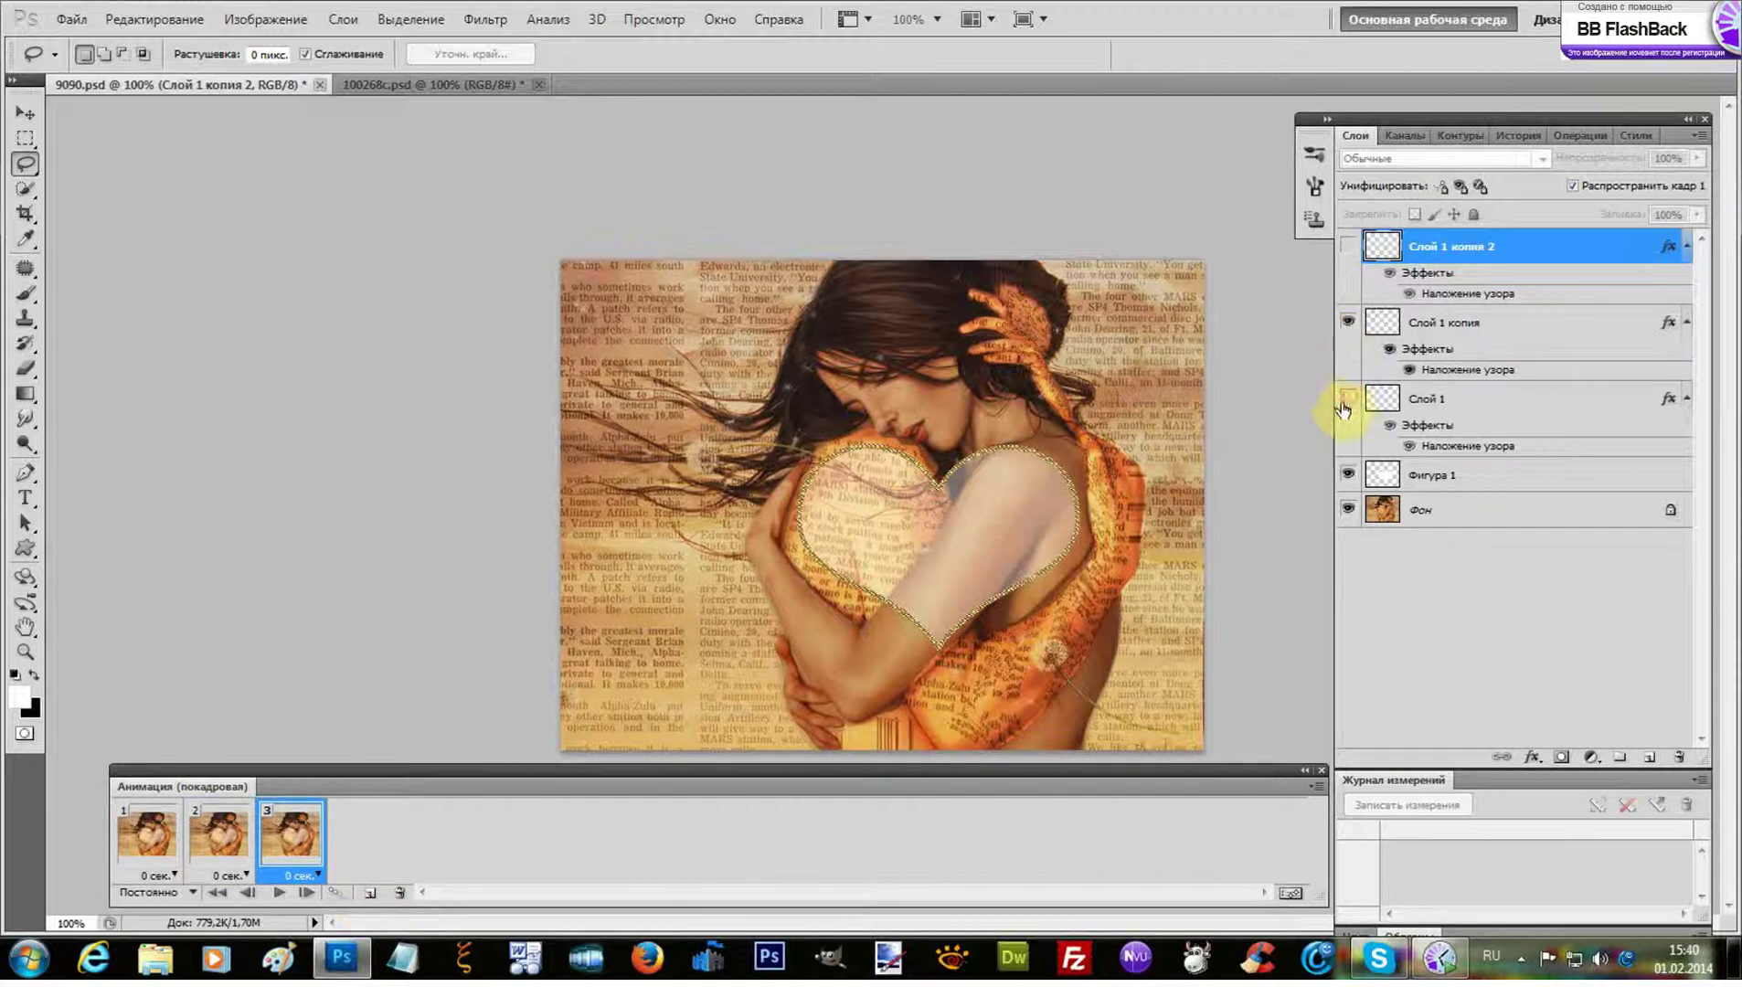
left_click(370, 896)
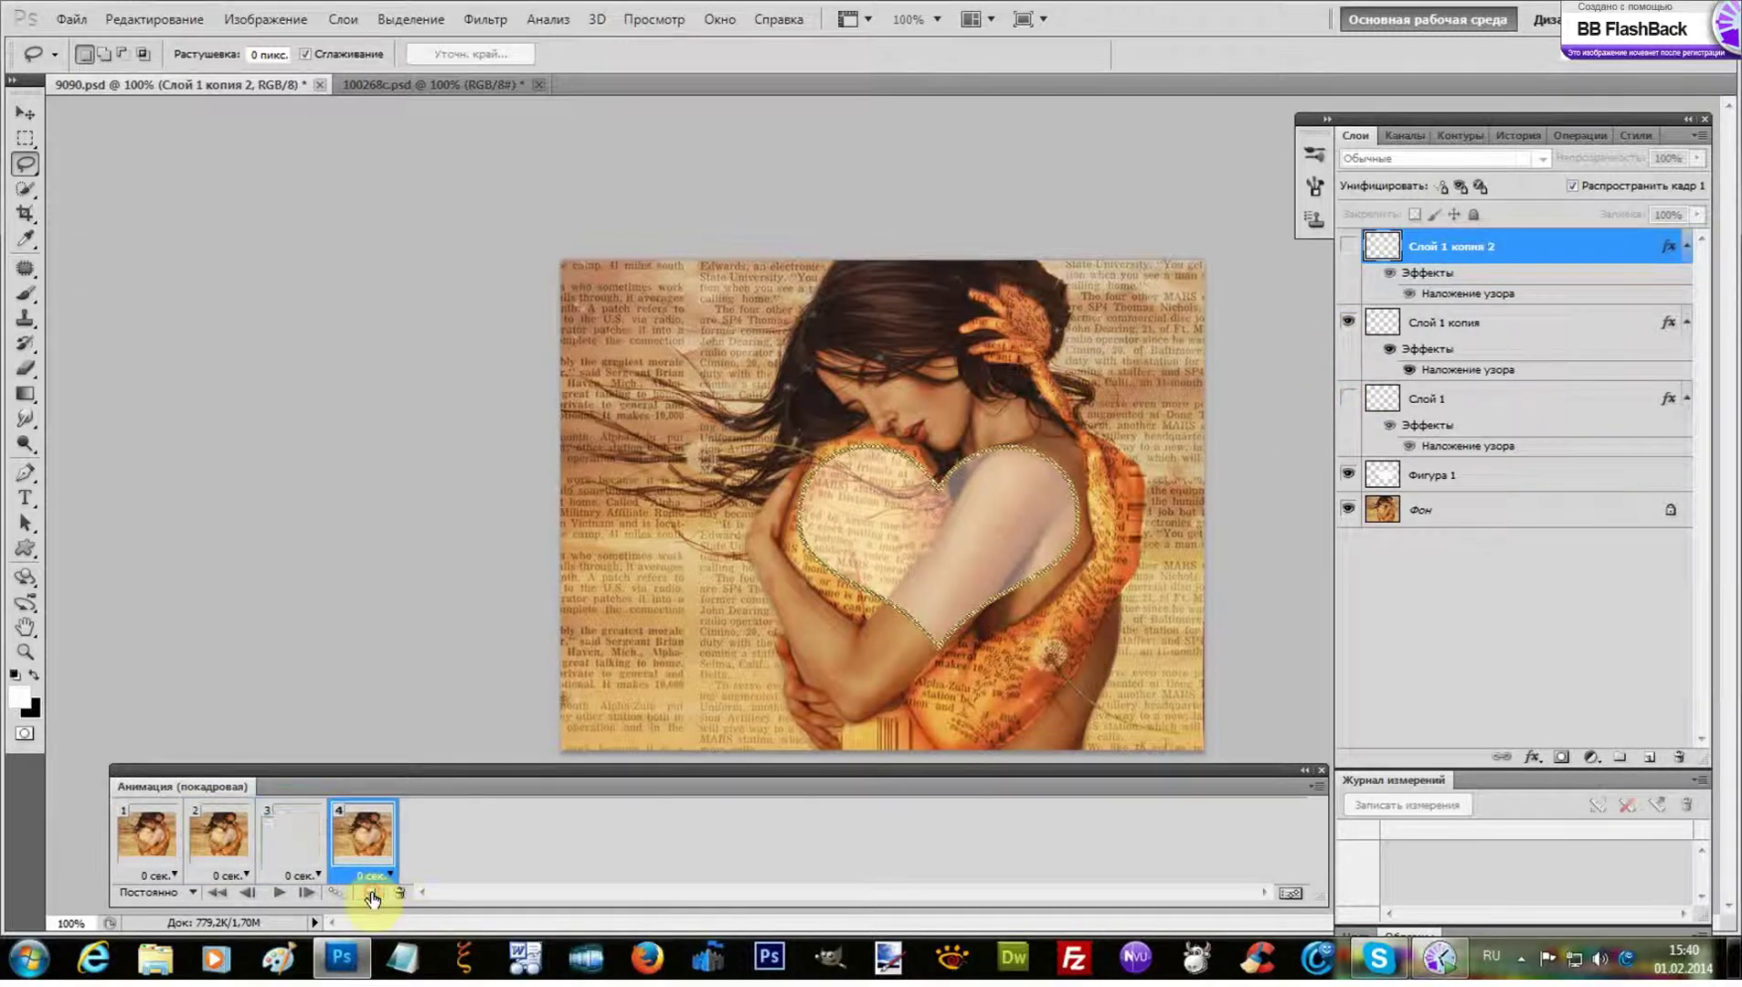
left_click(1348, 245)
left_click(1348, 322)
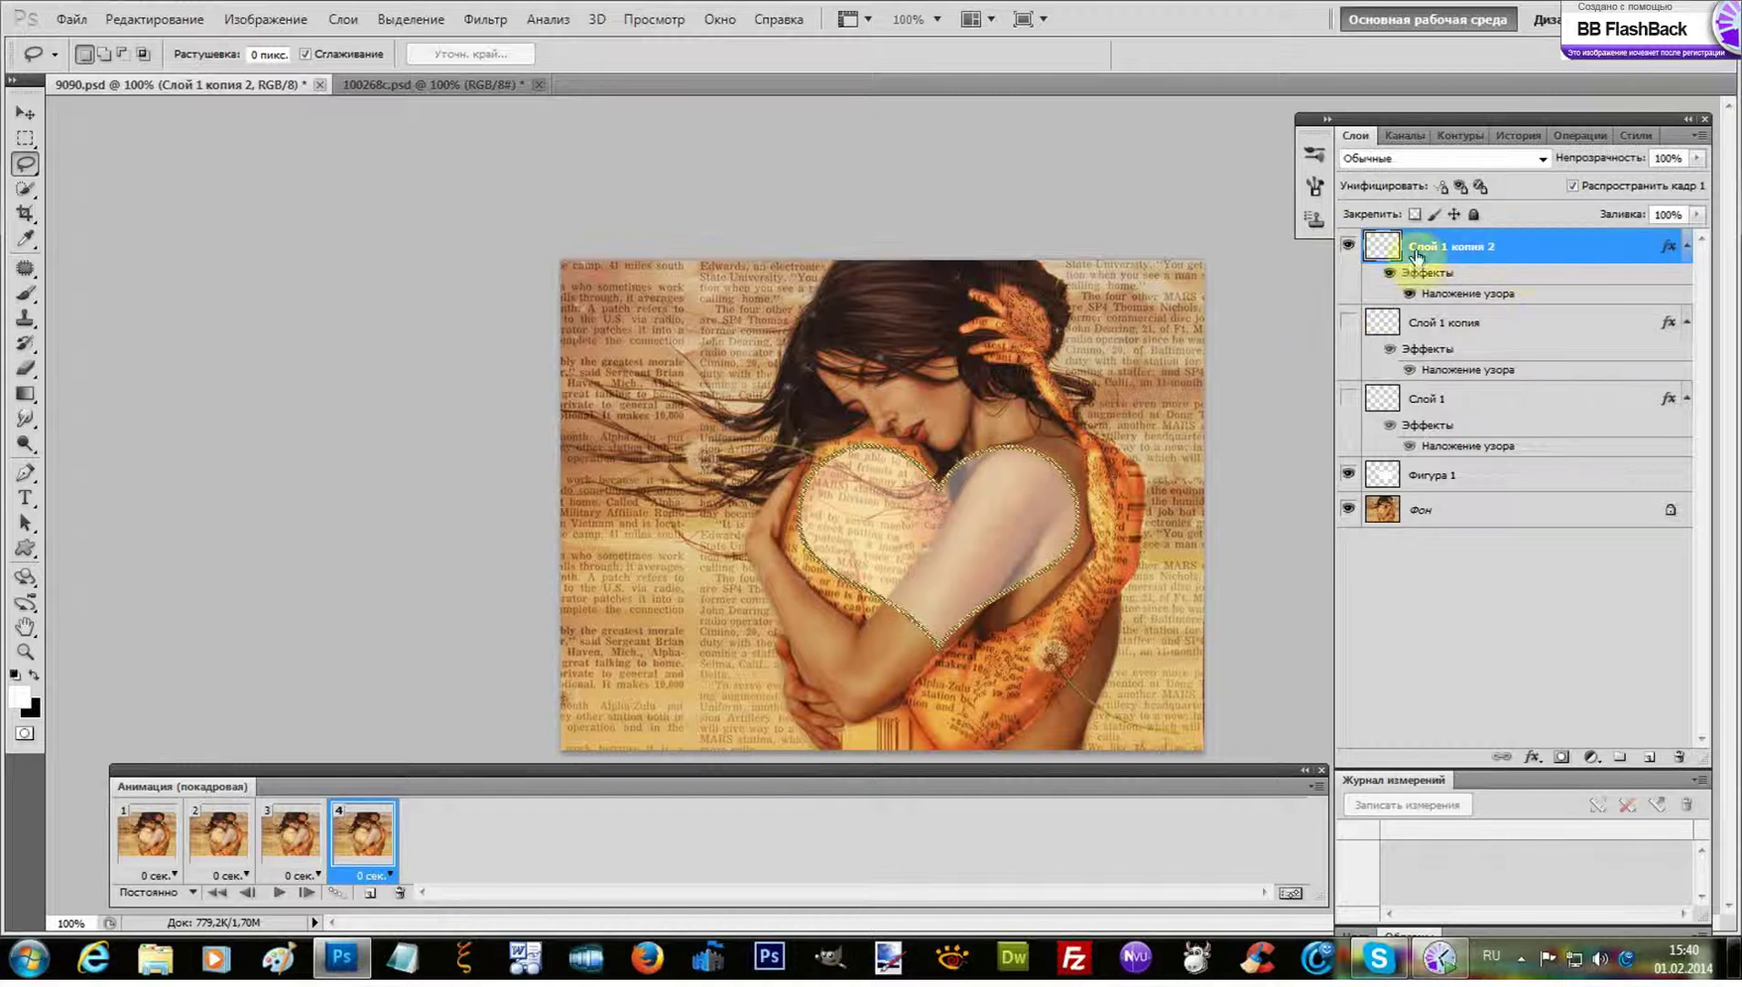
Delete the first animation frame, which has no glitter outline around the heart
left_click(149, 834)
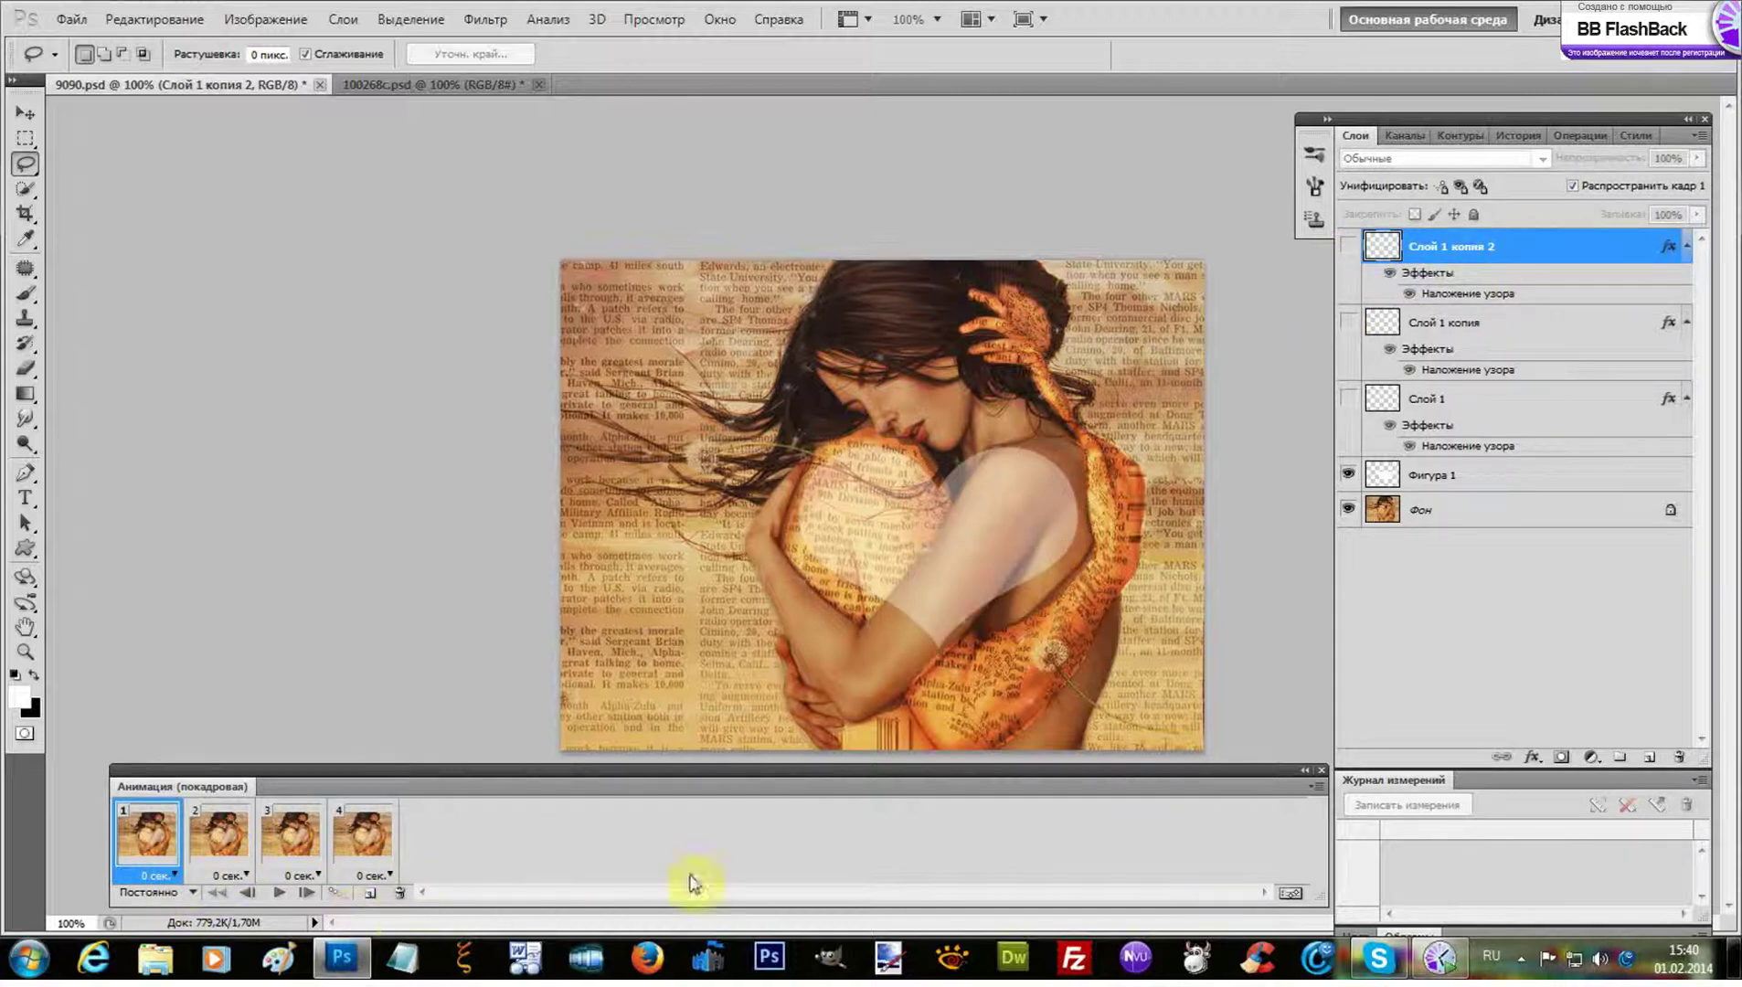
left_click(403, 897)
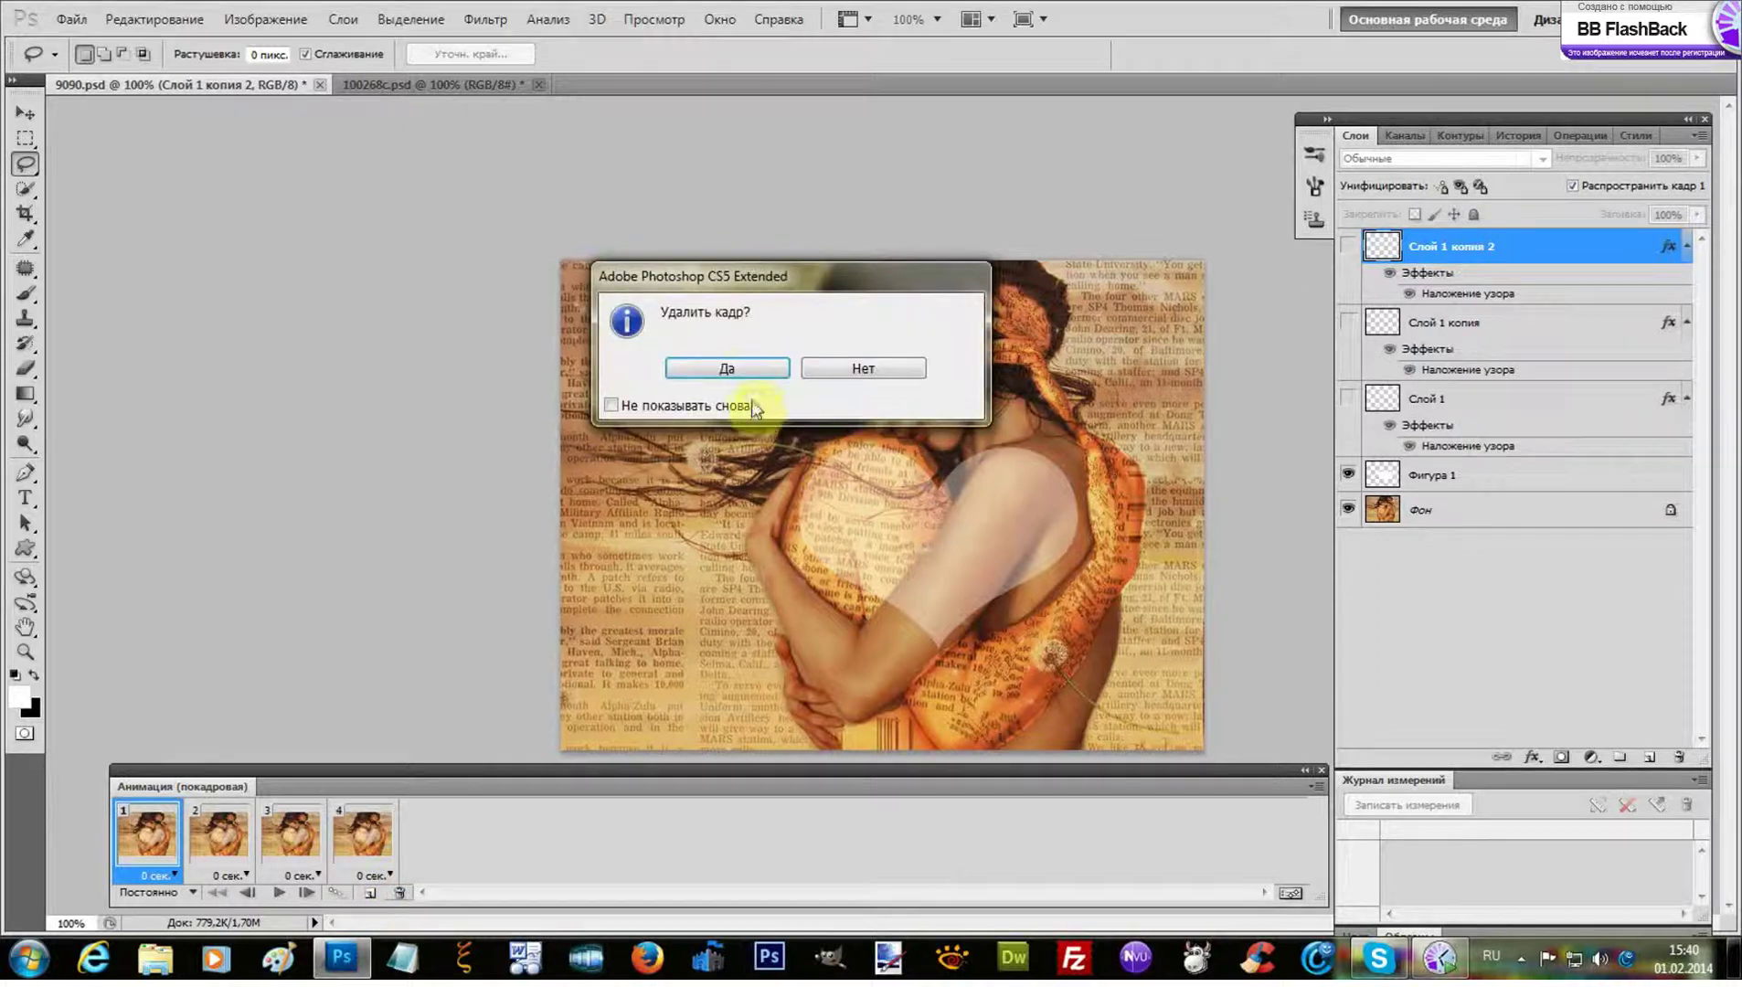
left_click(727, 368)
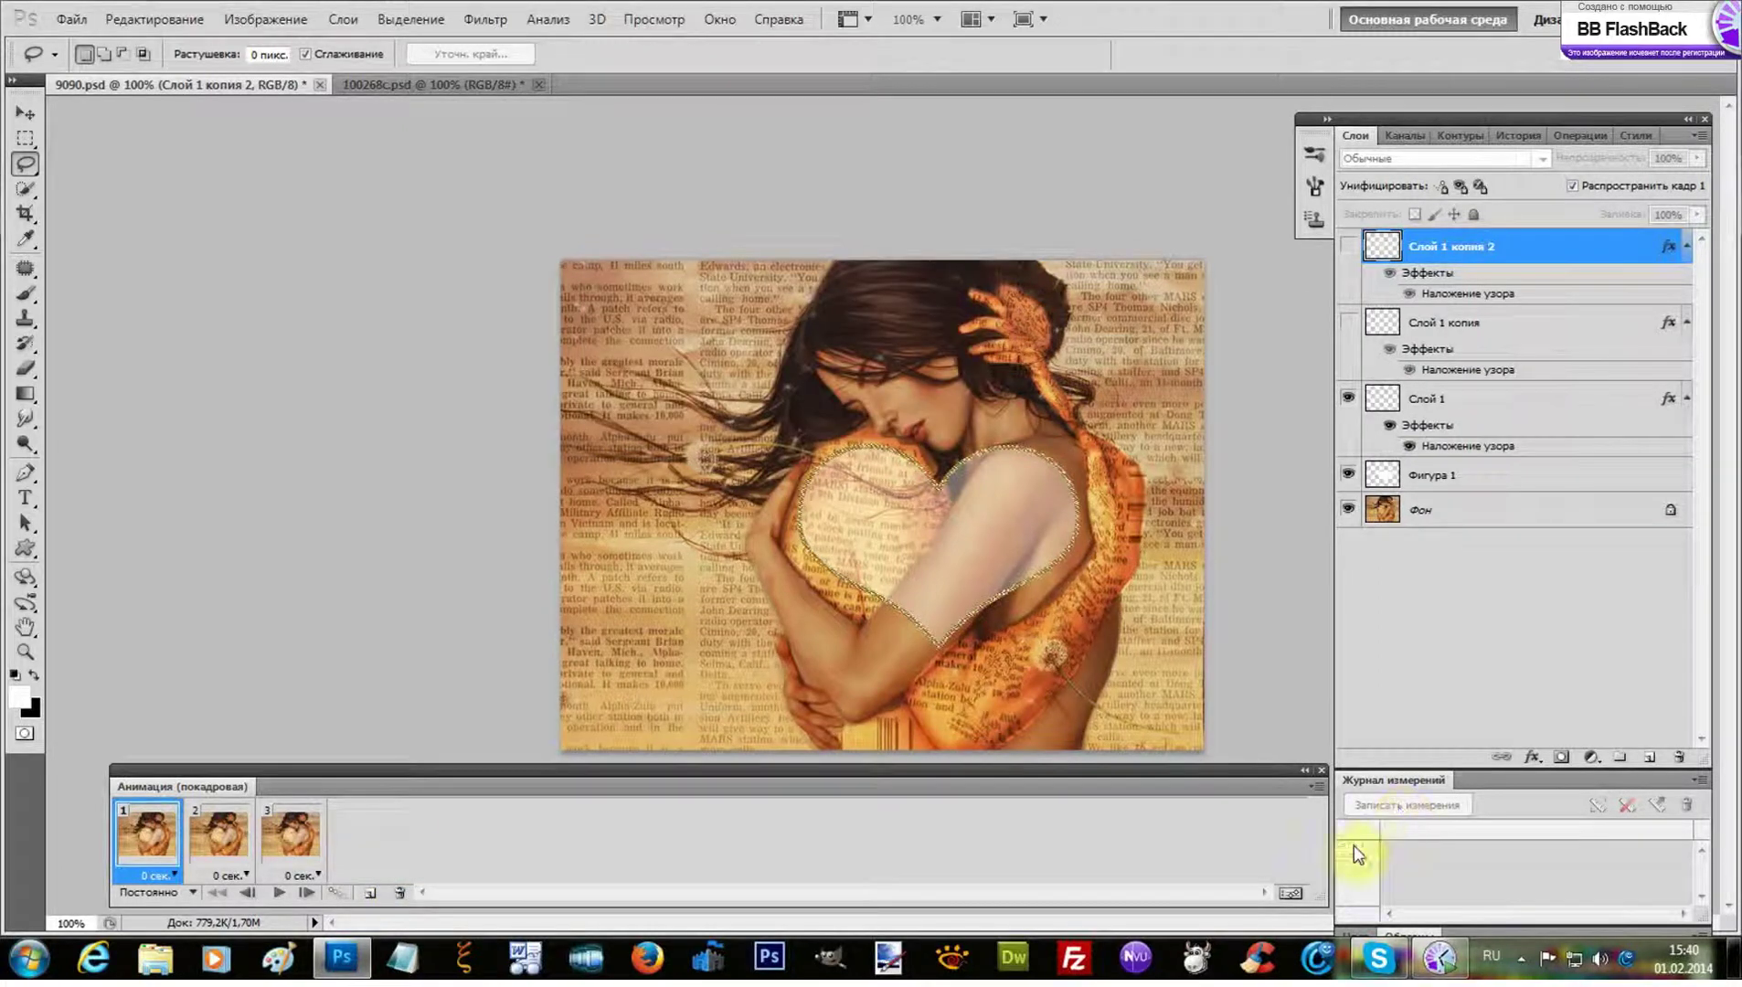
Set the delay of all animation frames to 0.1 seconds and play the animation as a preview
left_click(1319, 786)
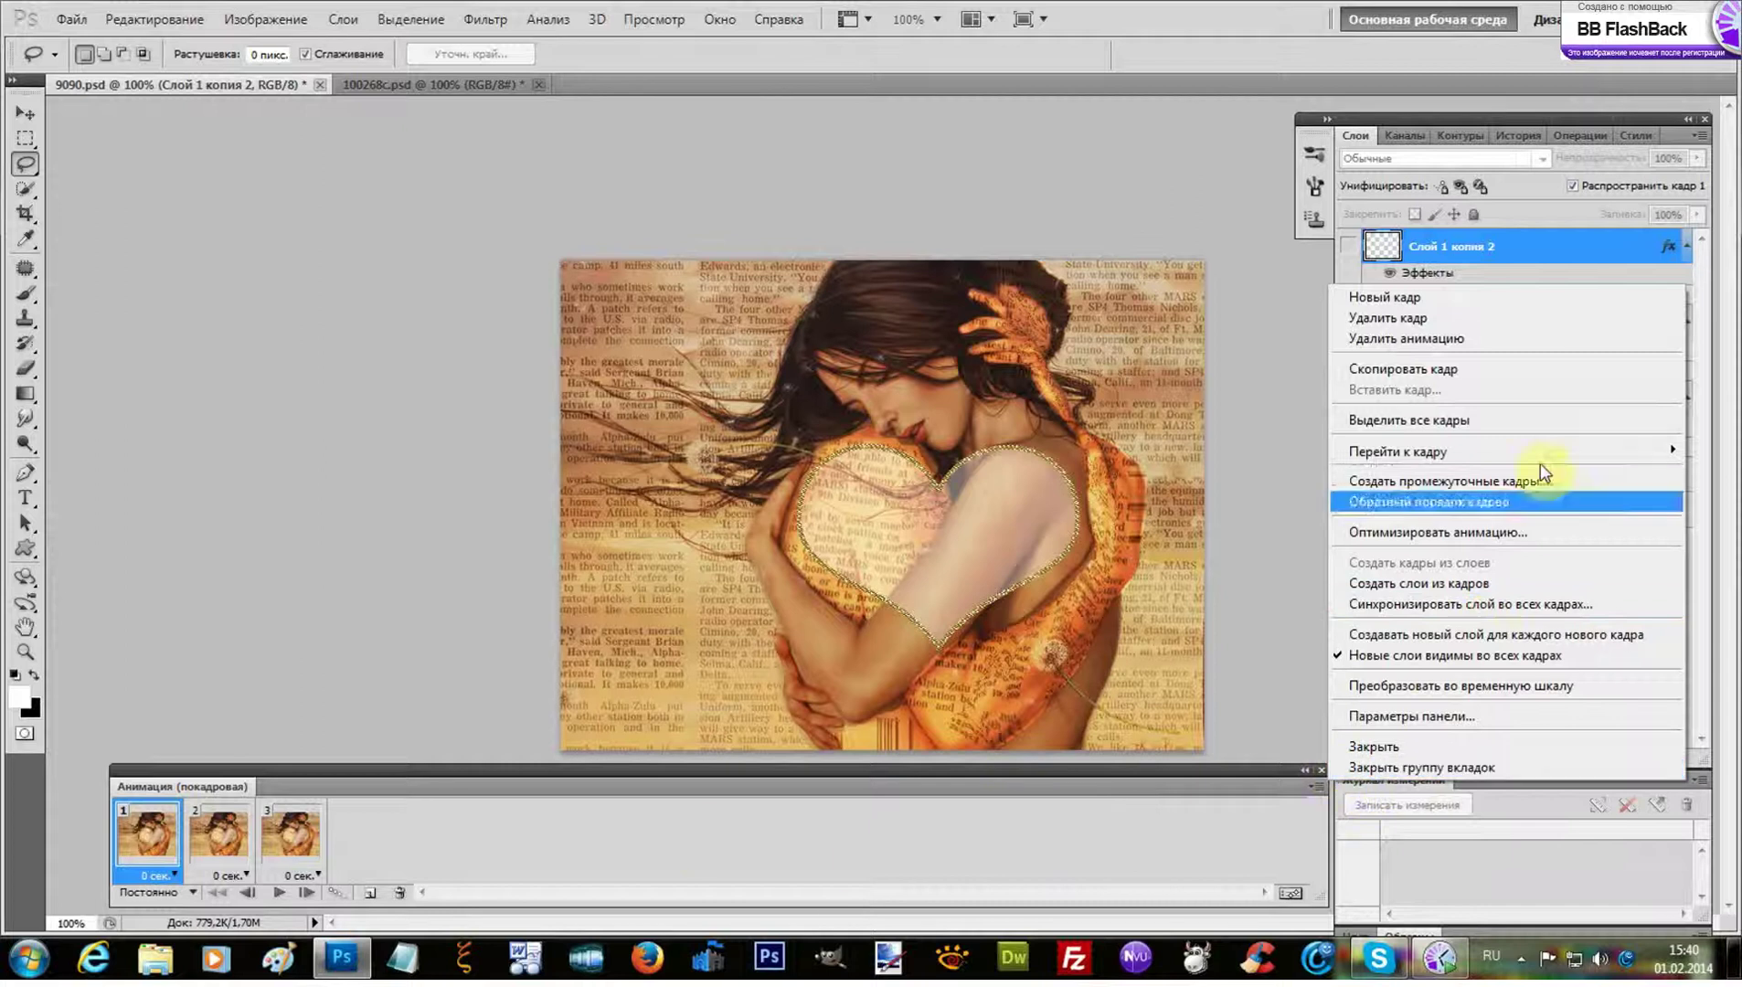
left_click(1433, 431)
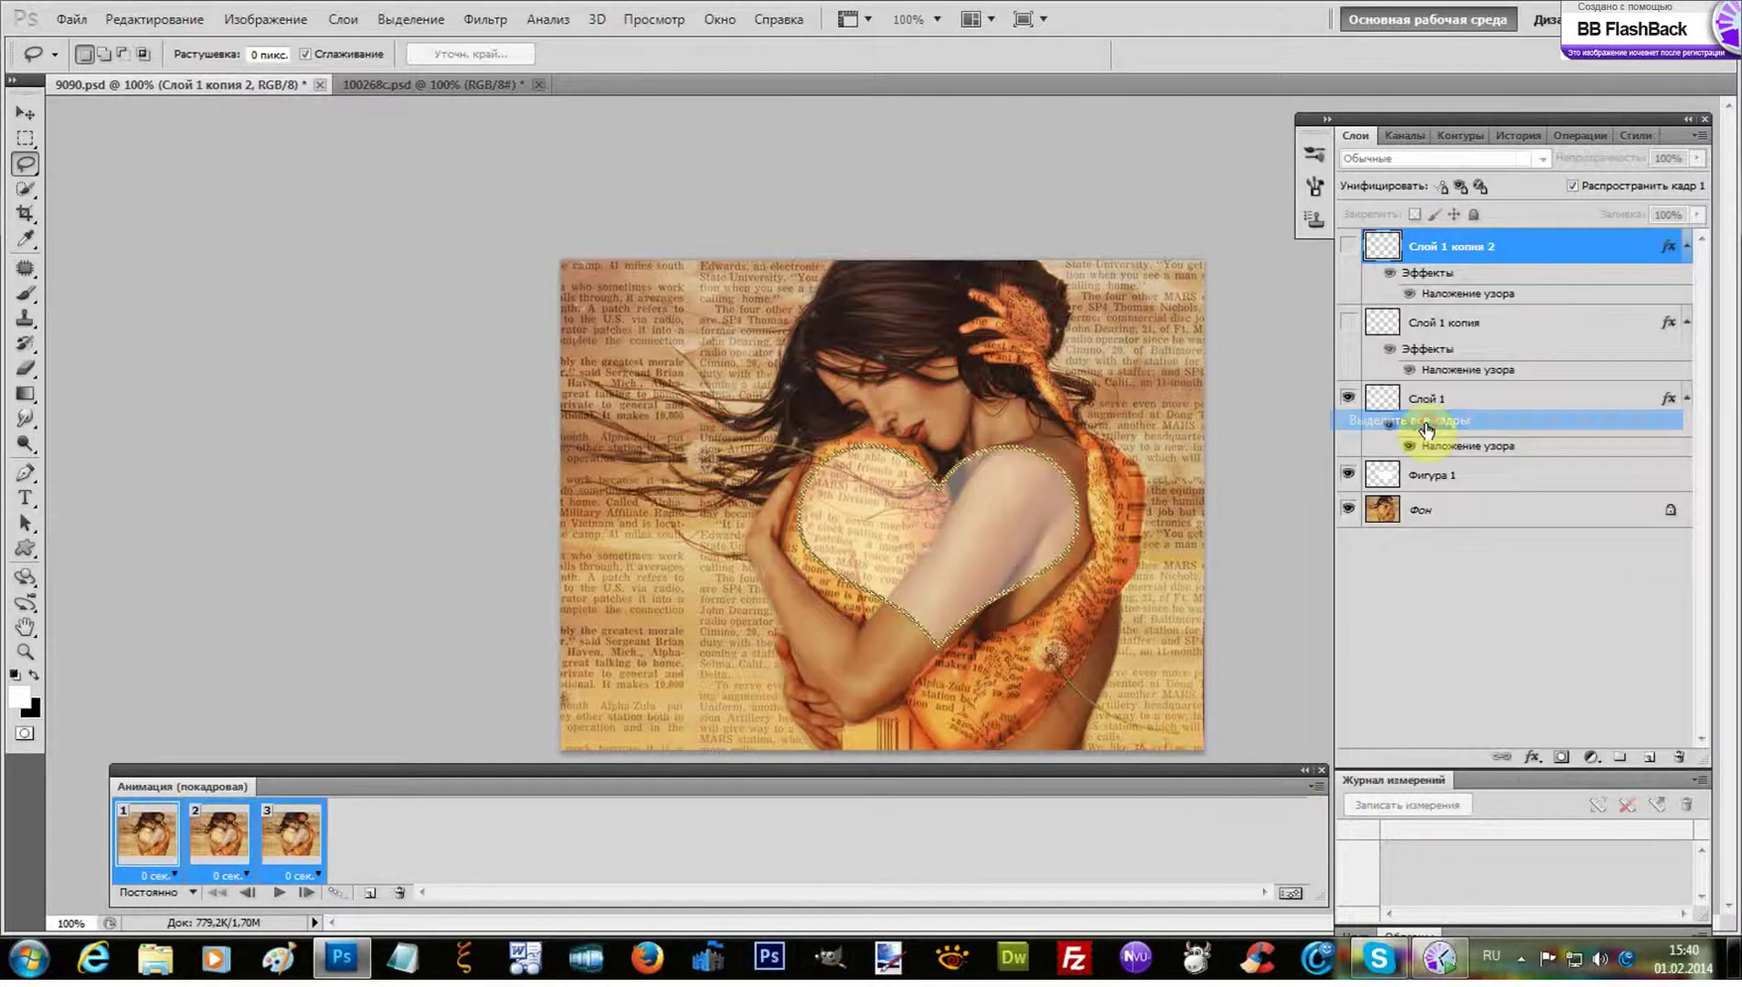
left_click(166, 875)
left_click(201, 651)
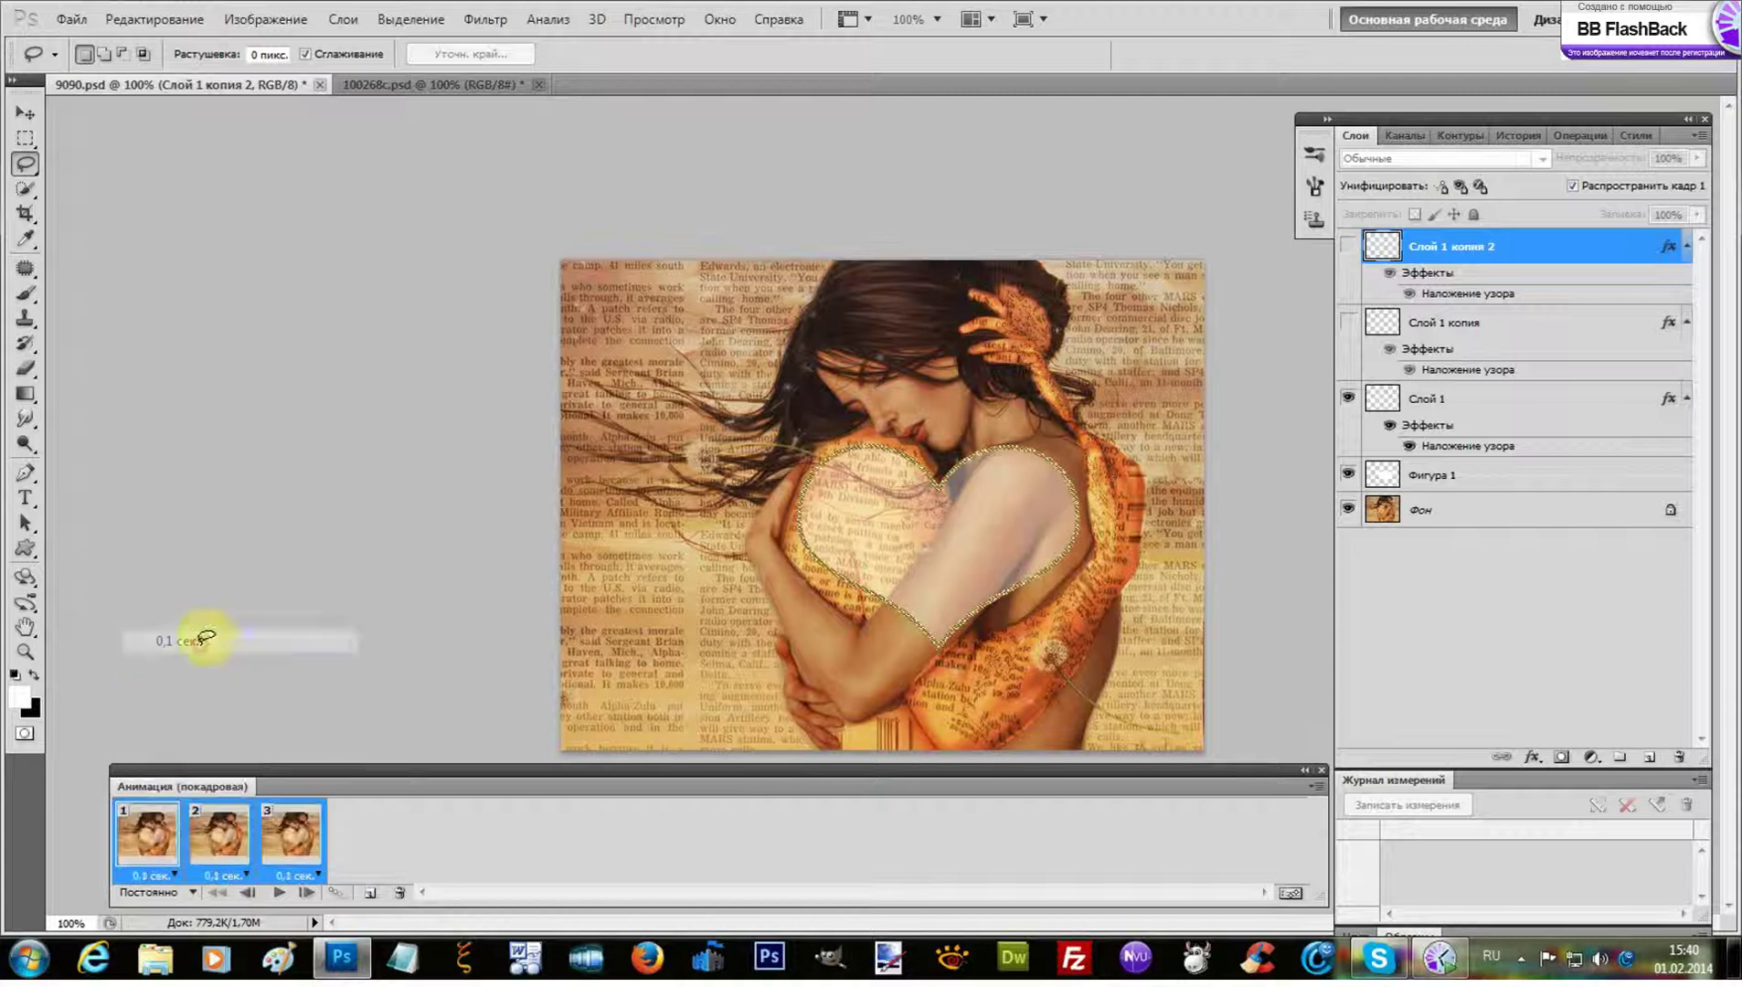
left_click(279, 901)
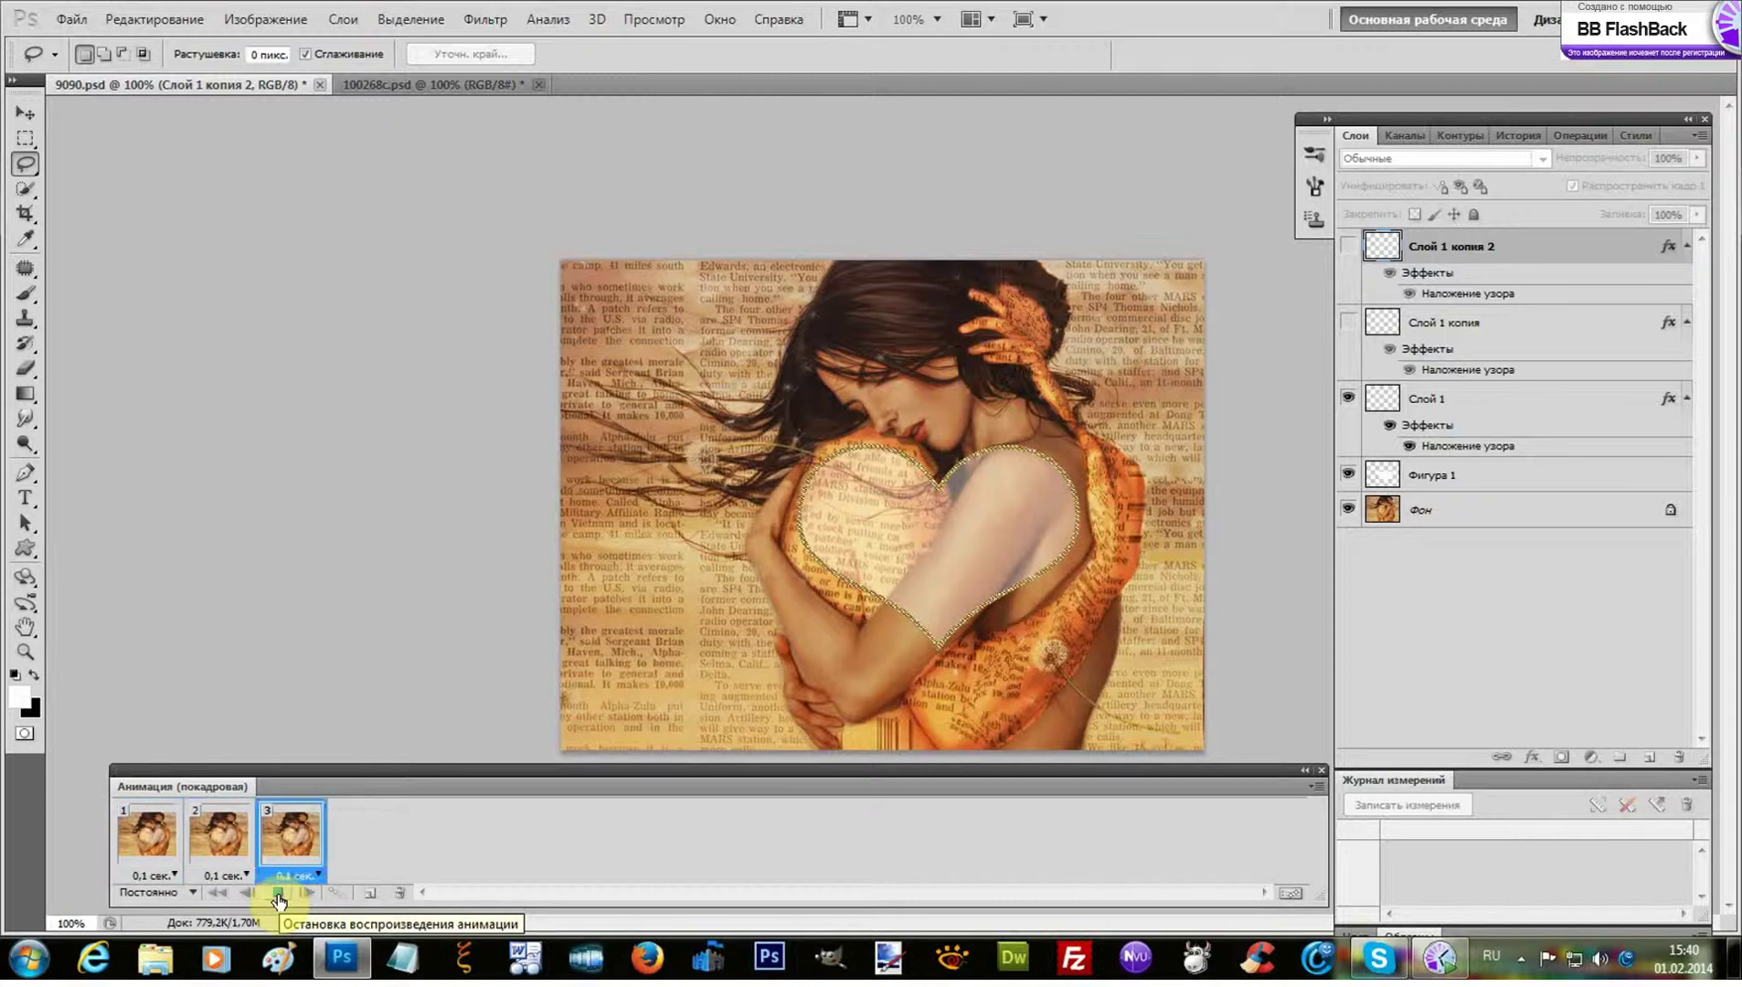
left_click(278, 901)
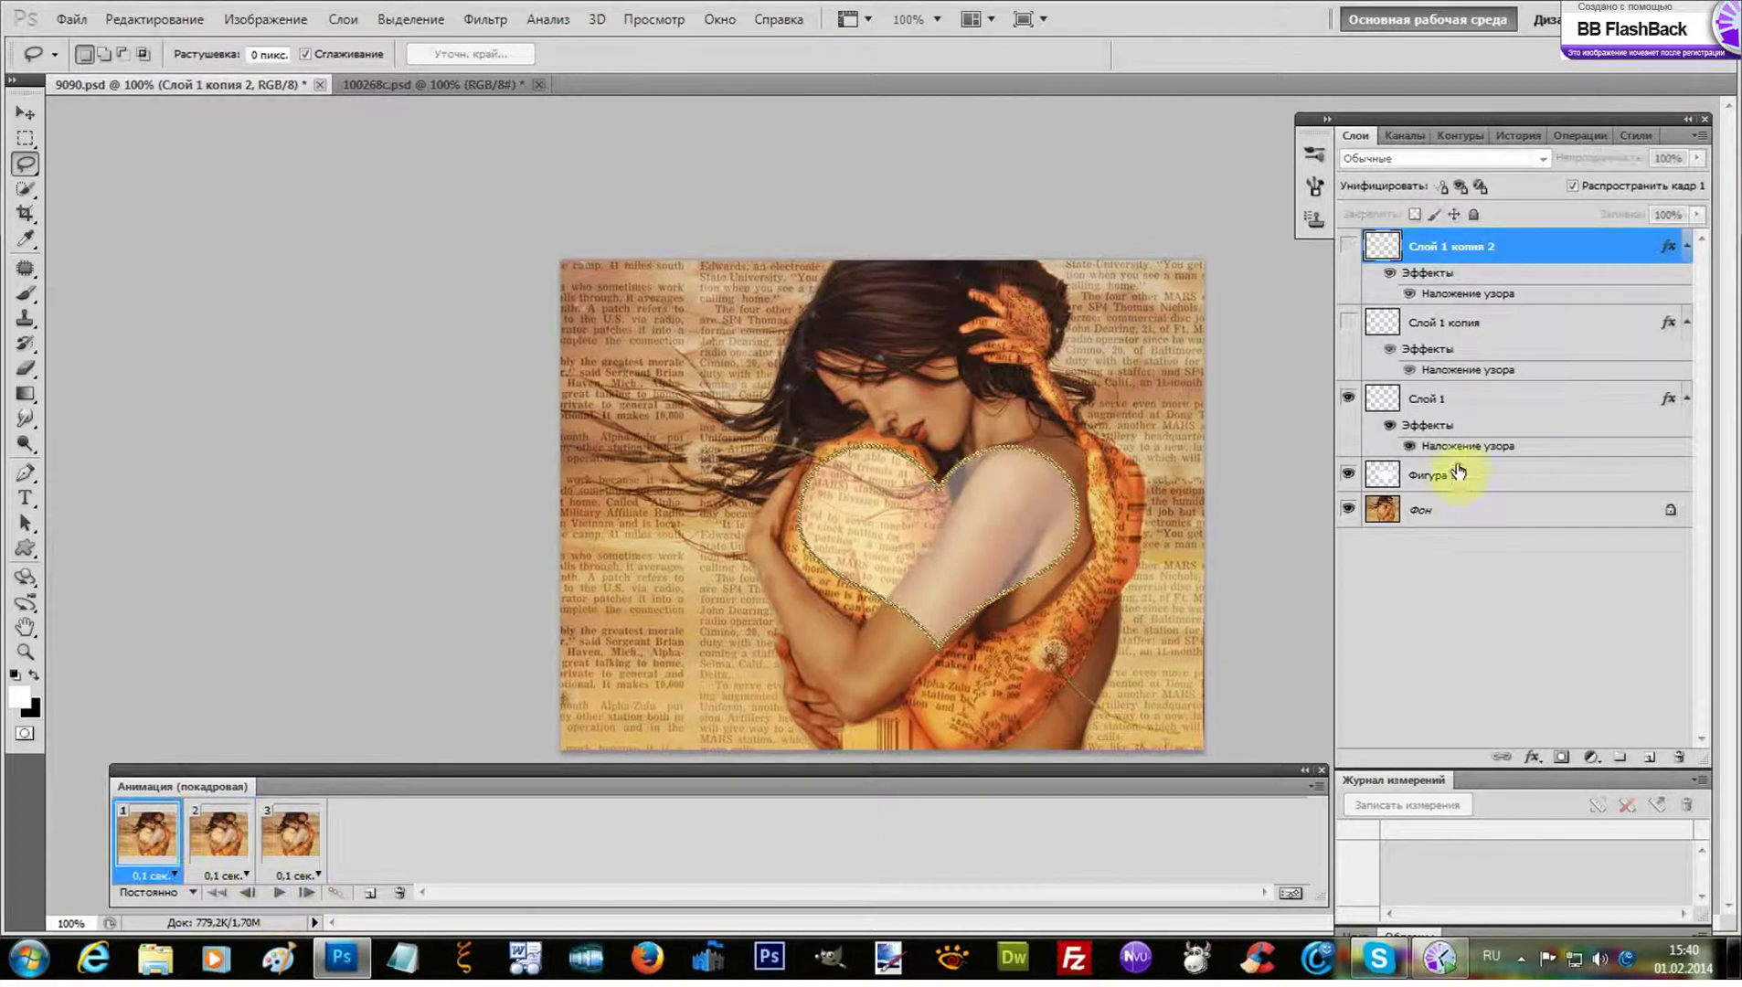
Add an empty layer above Фон and set up the Brush with 277% spacing, Shape Dynamics and Scattering enabled
left_click(1429, 509)
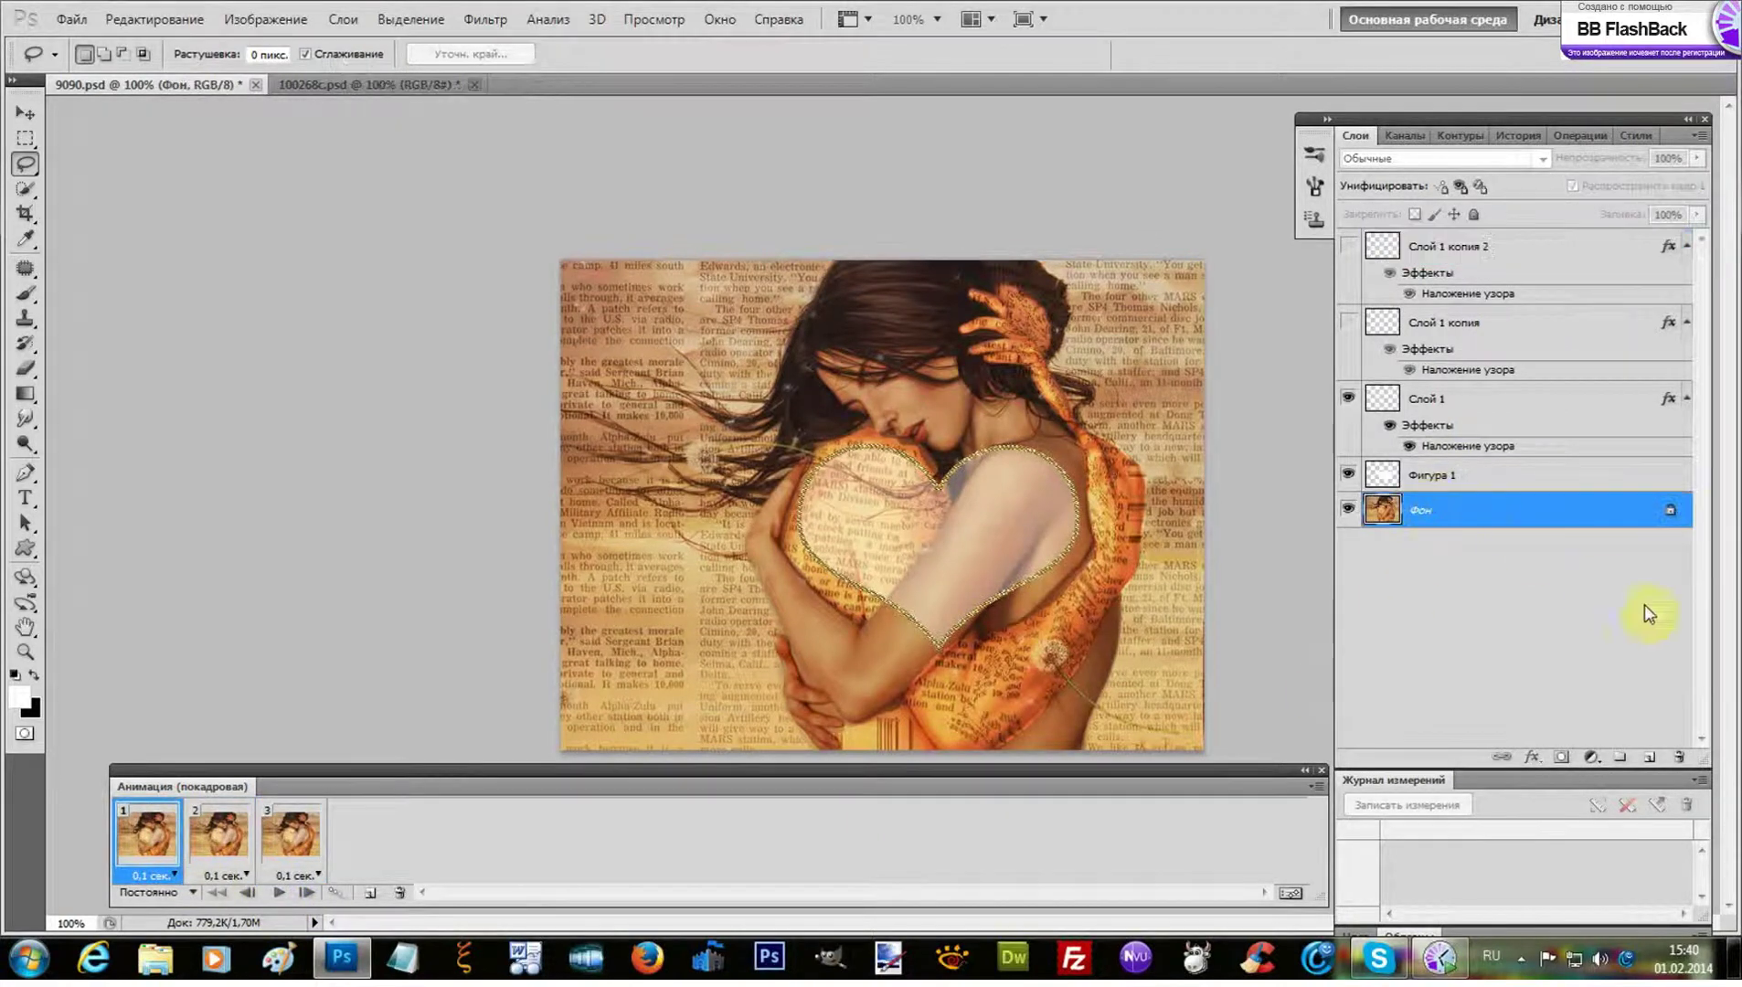
left_click(1648, 762)
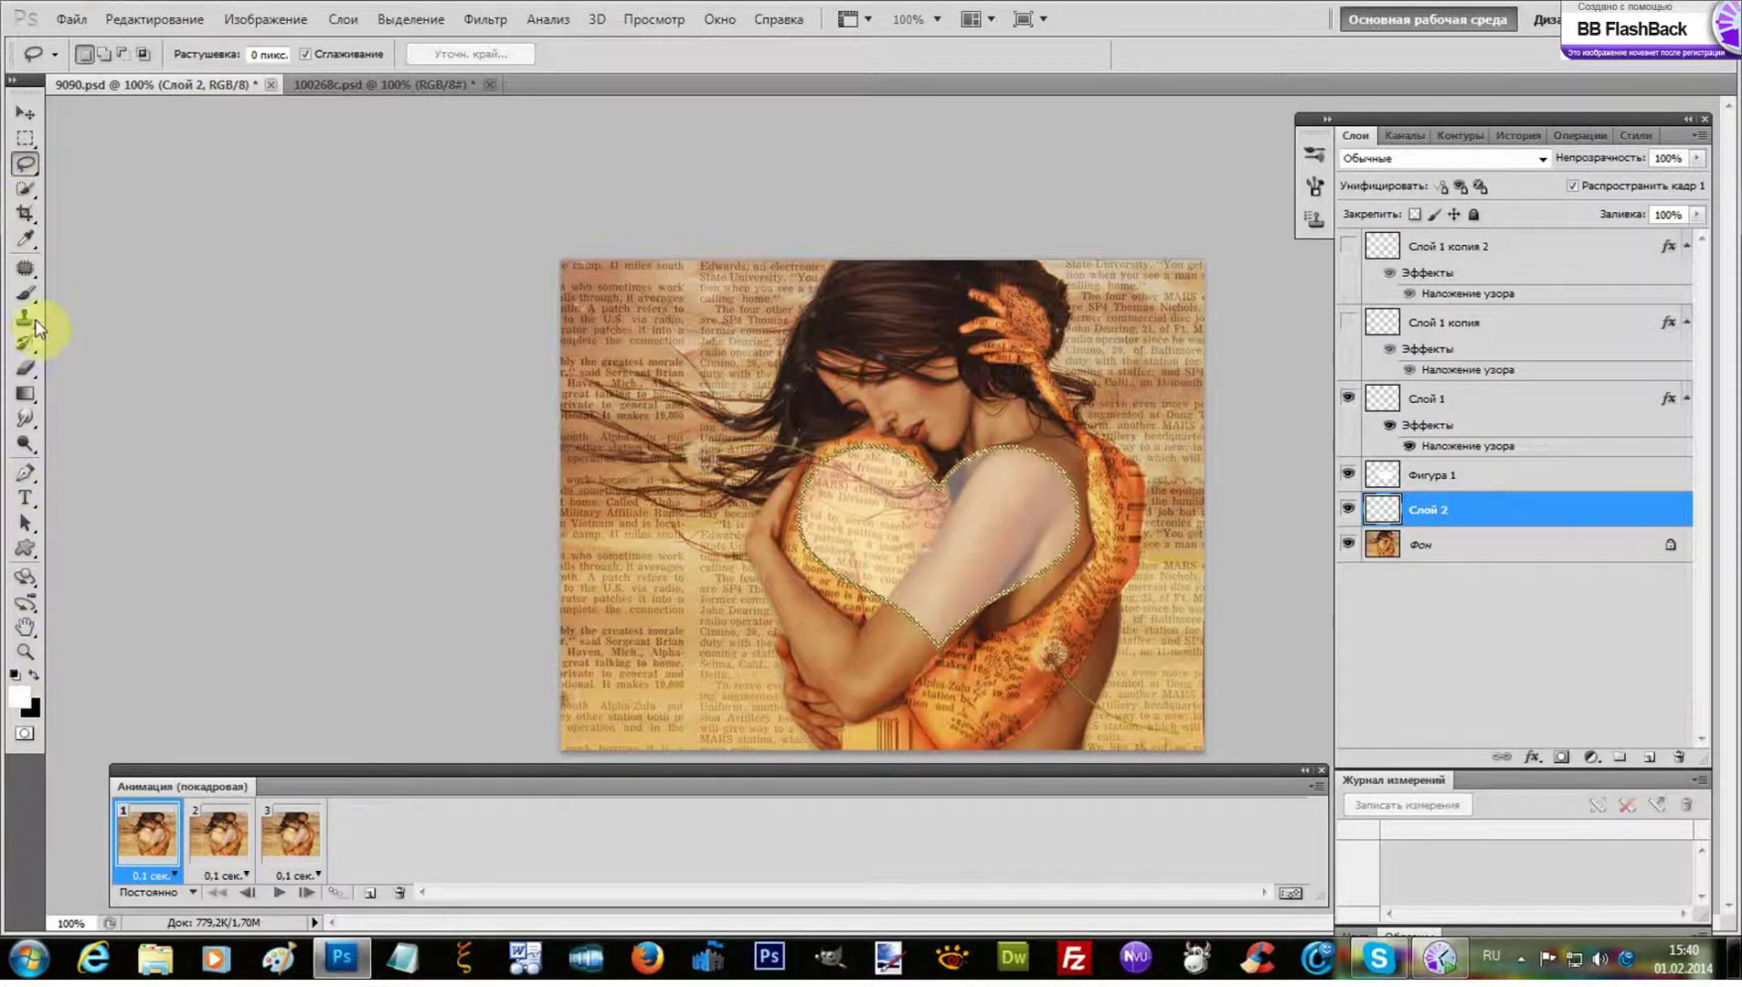
left_click(25, 297)
left_click(112, 55)
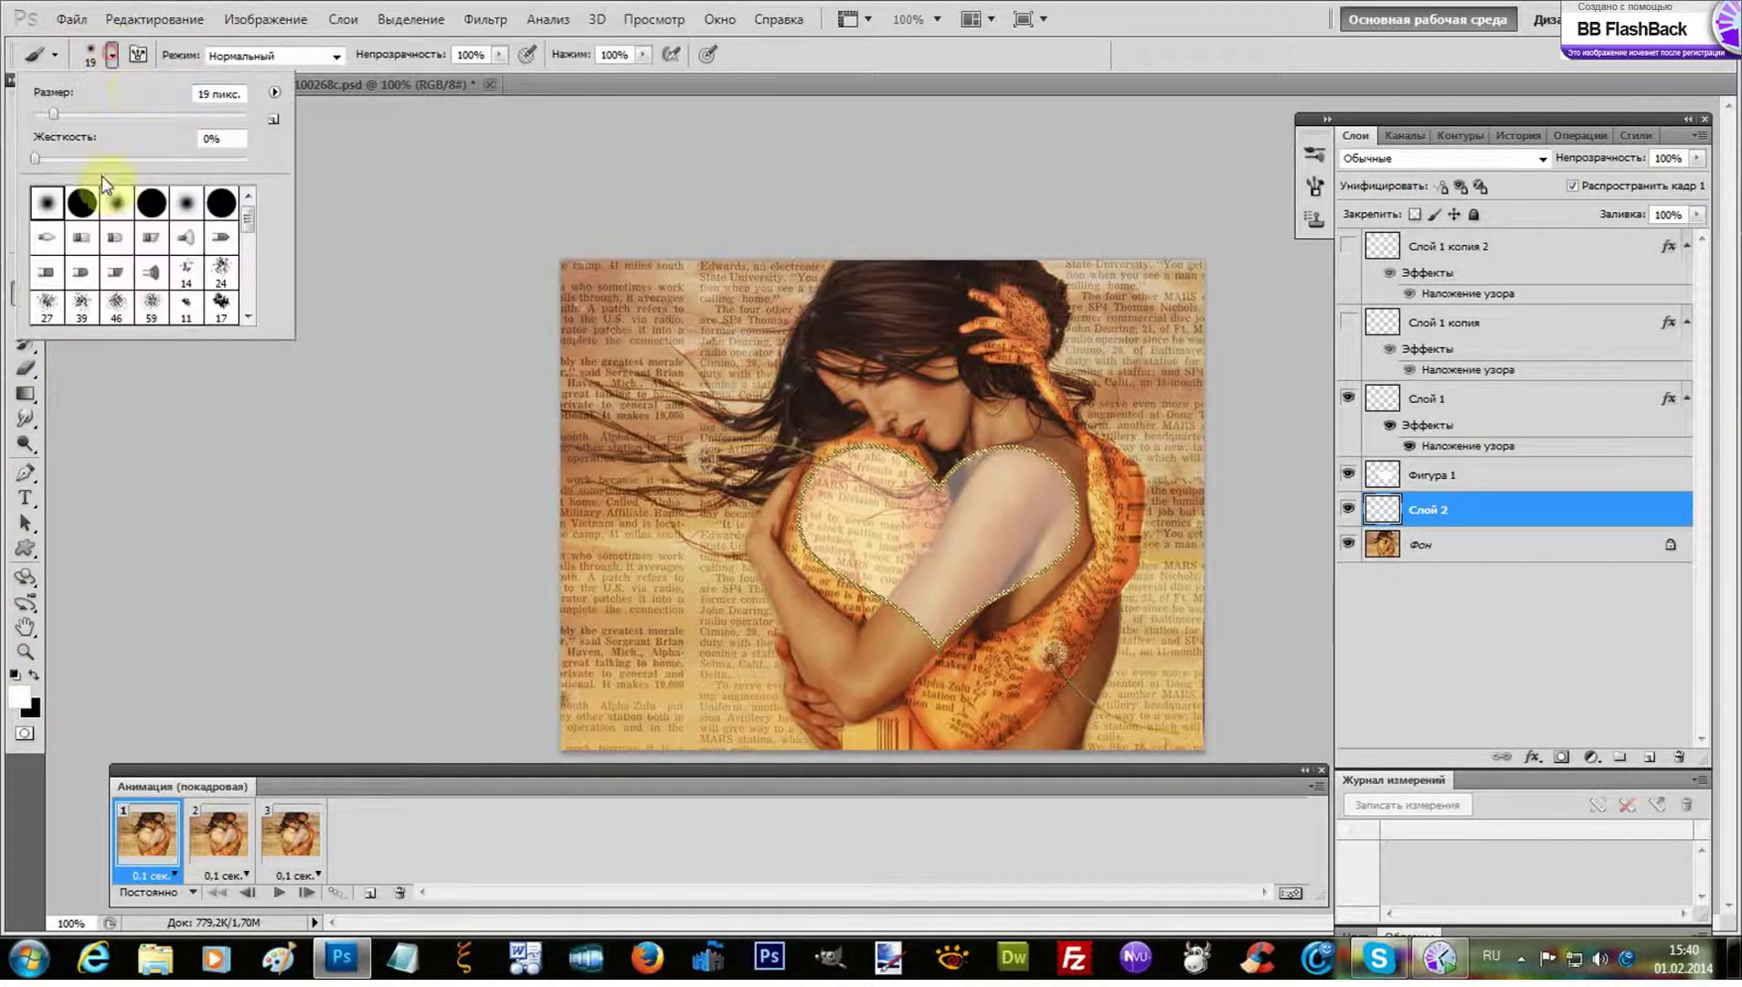
left_click(138, 57)
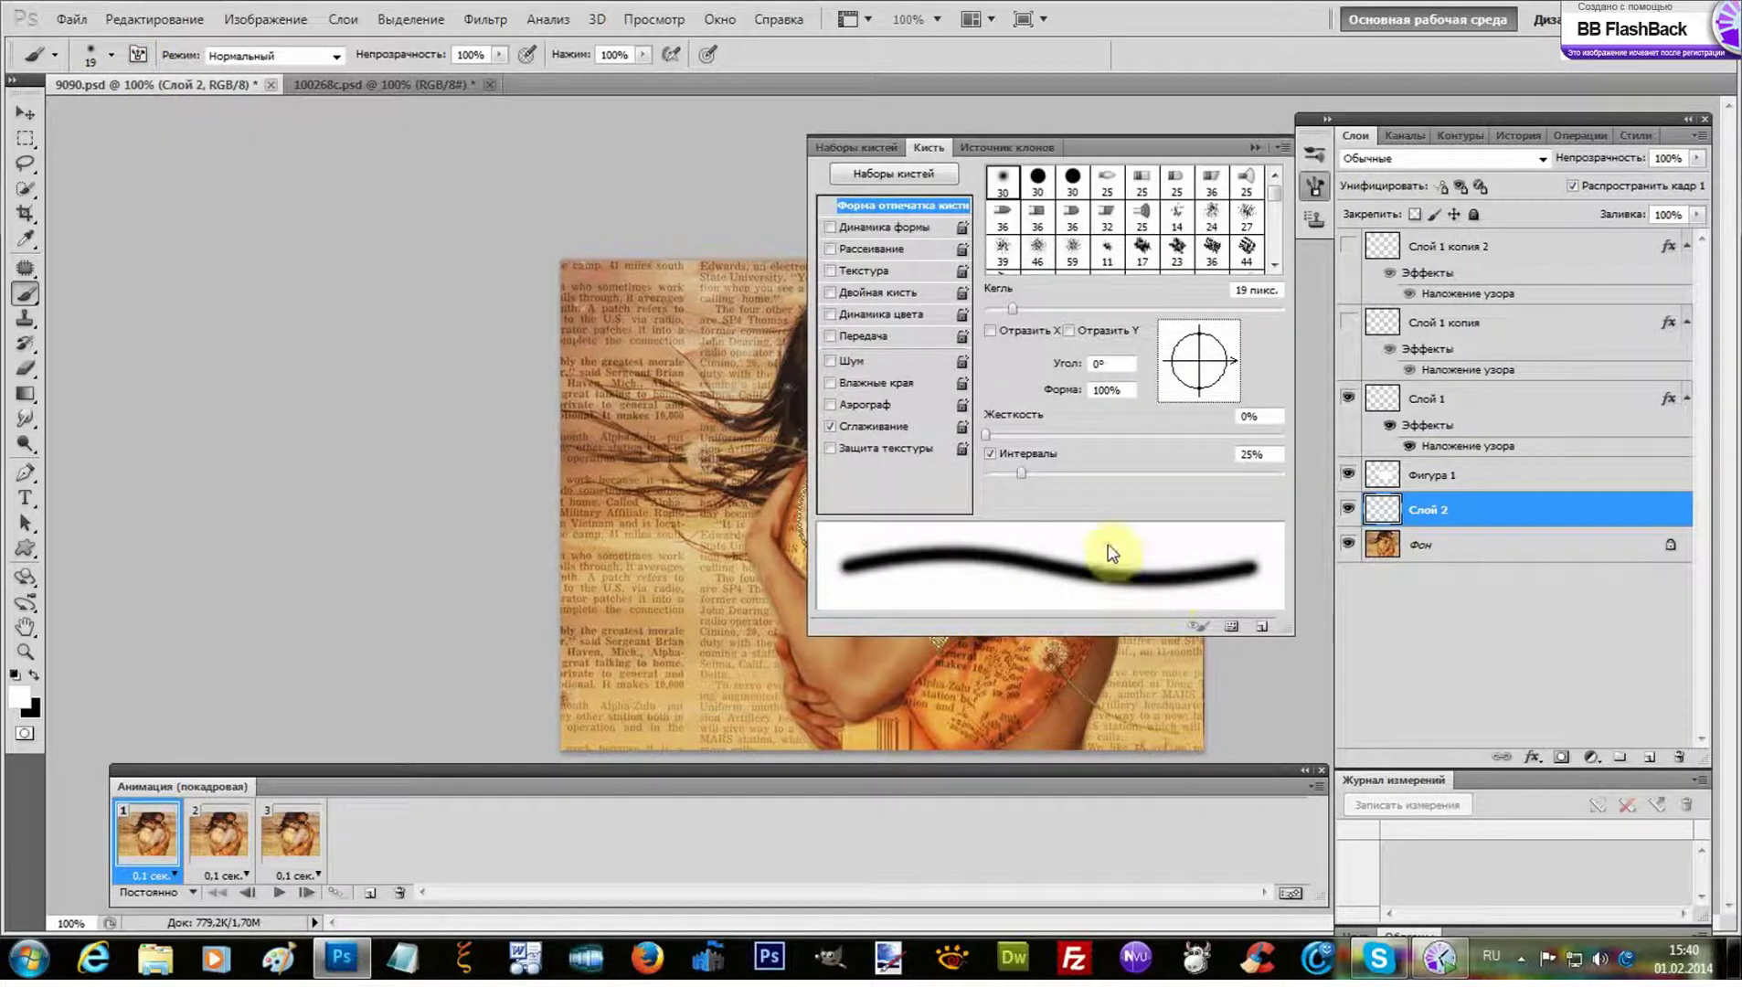
mouse_move(1017, 476)
left_mouse_down()
mouse_move(1236, 495)
mouse_move(1219, 487)
left_mouse_up()
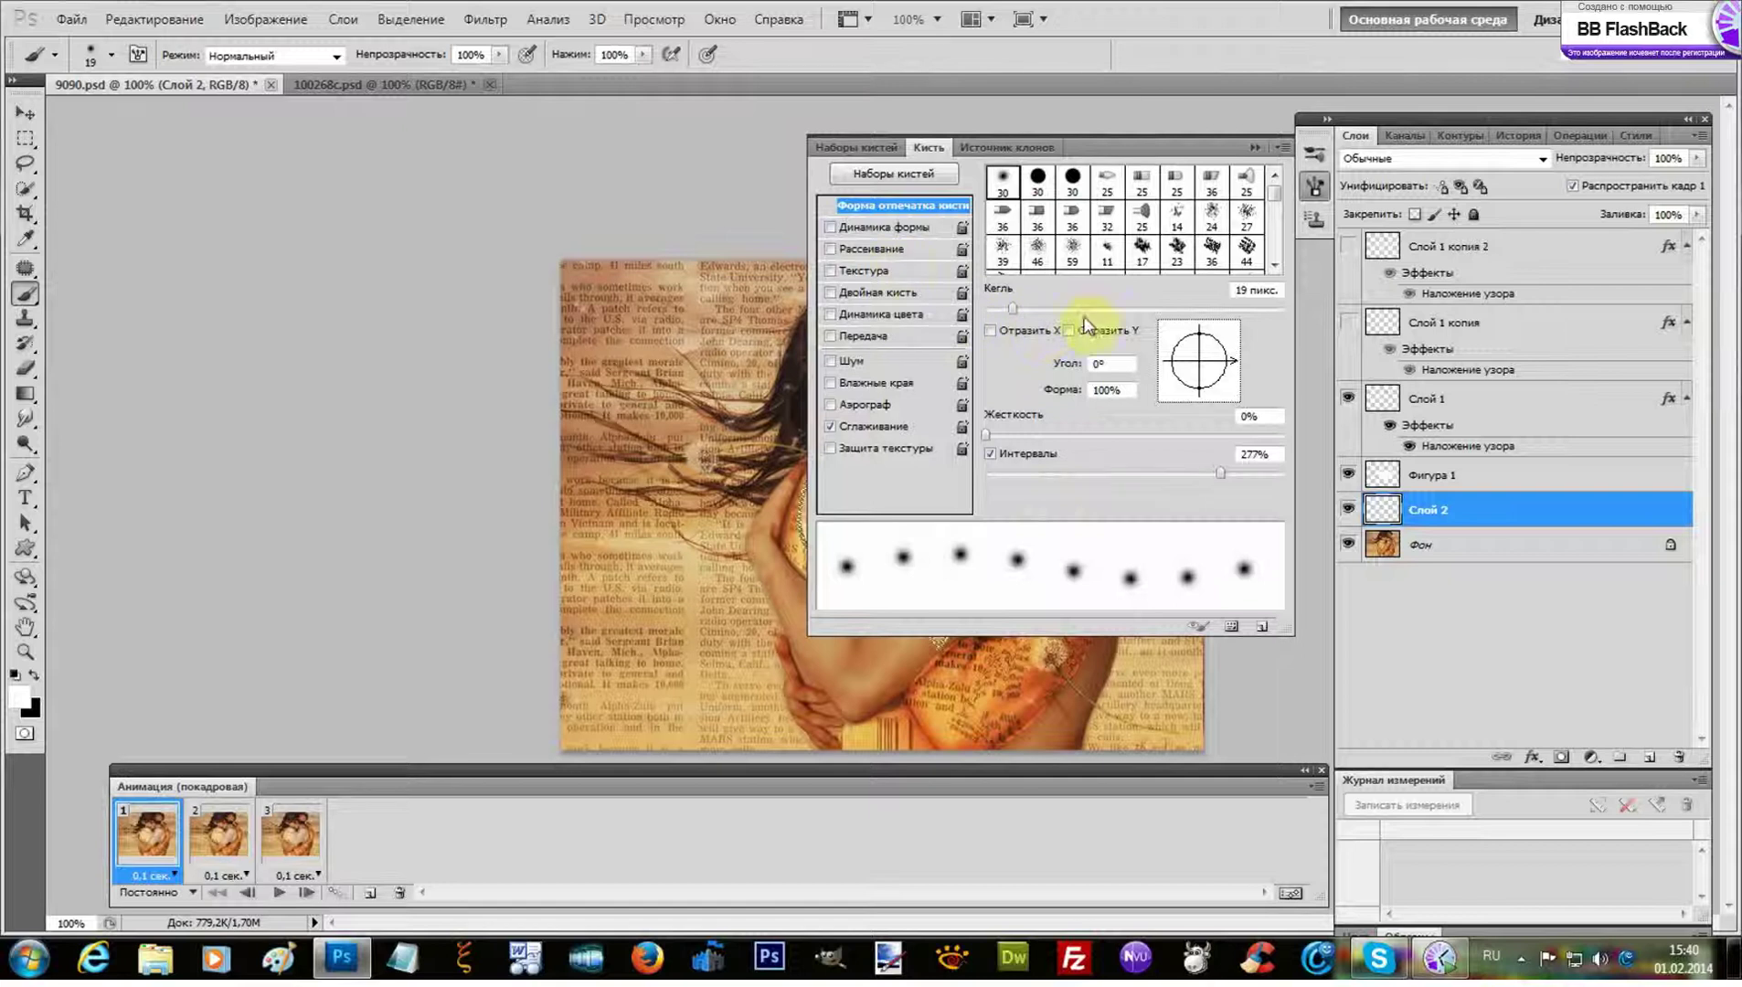
left_click(877, 228)
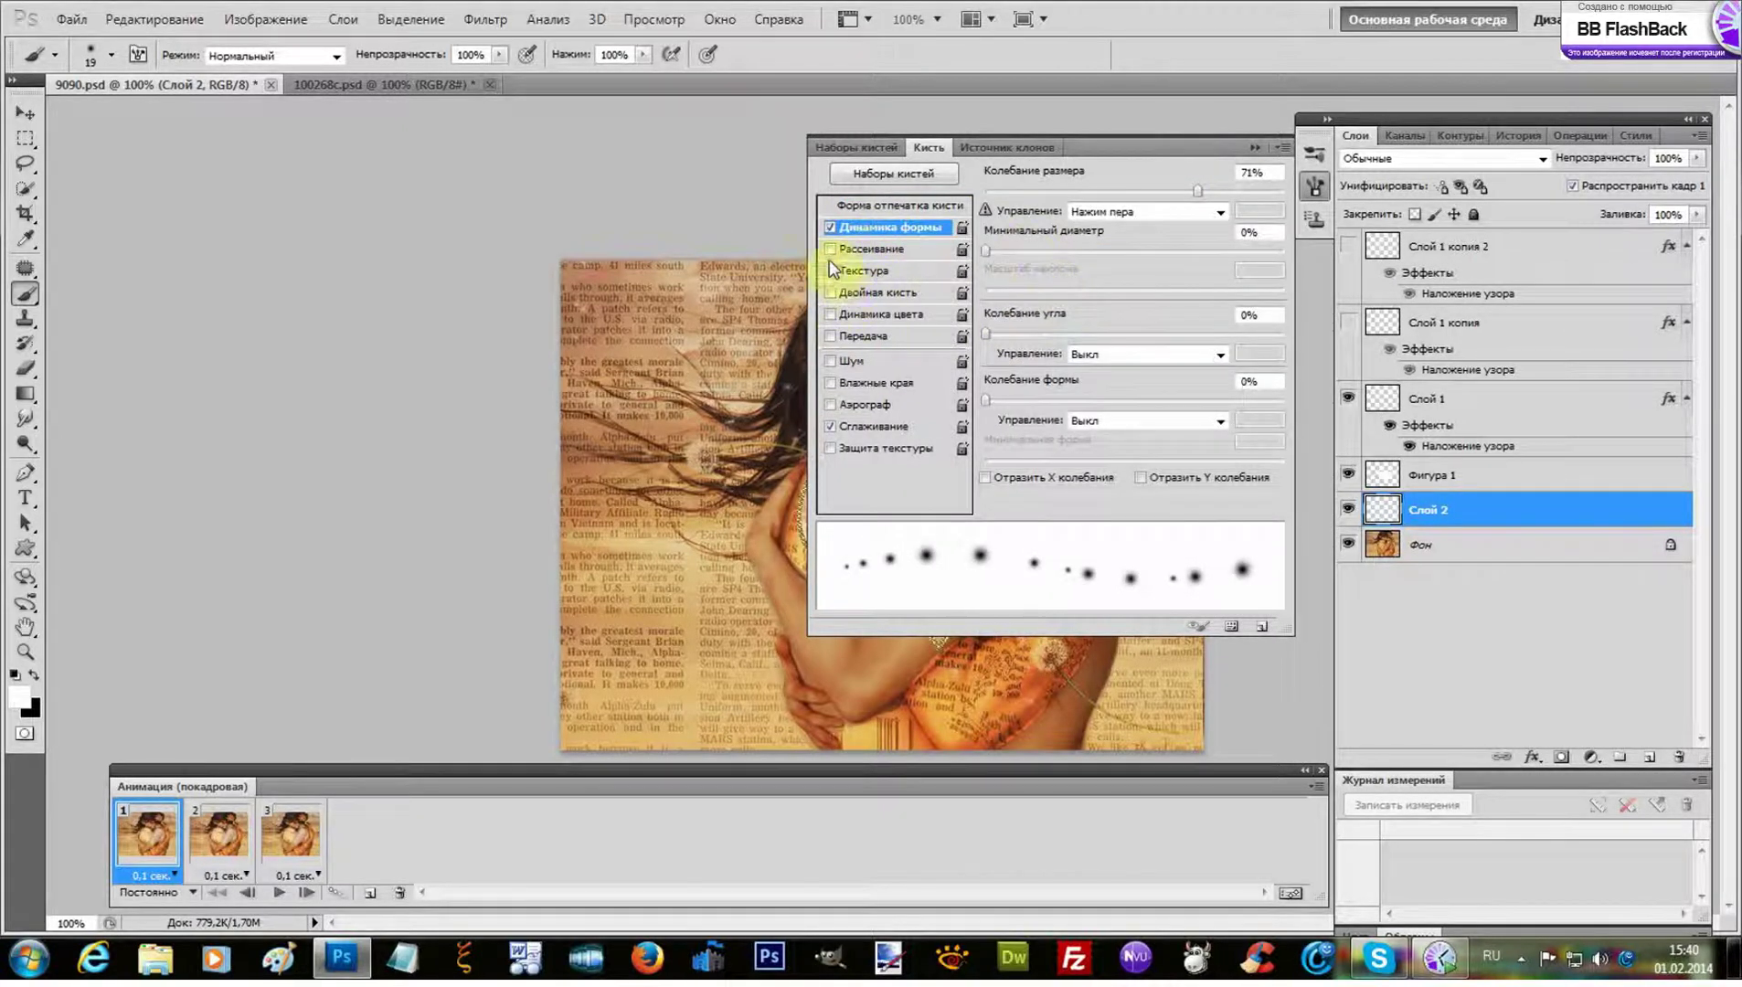
left_click(865, 249)
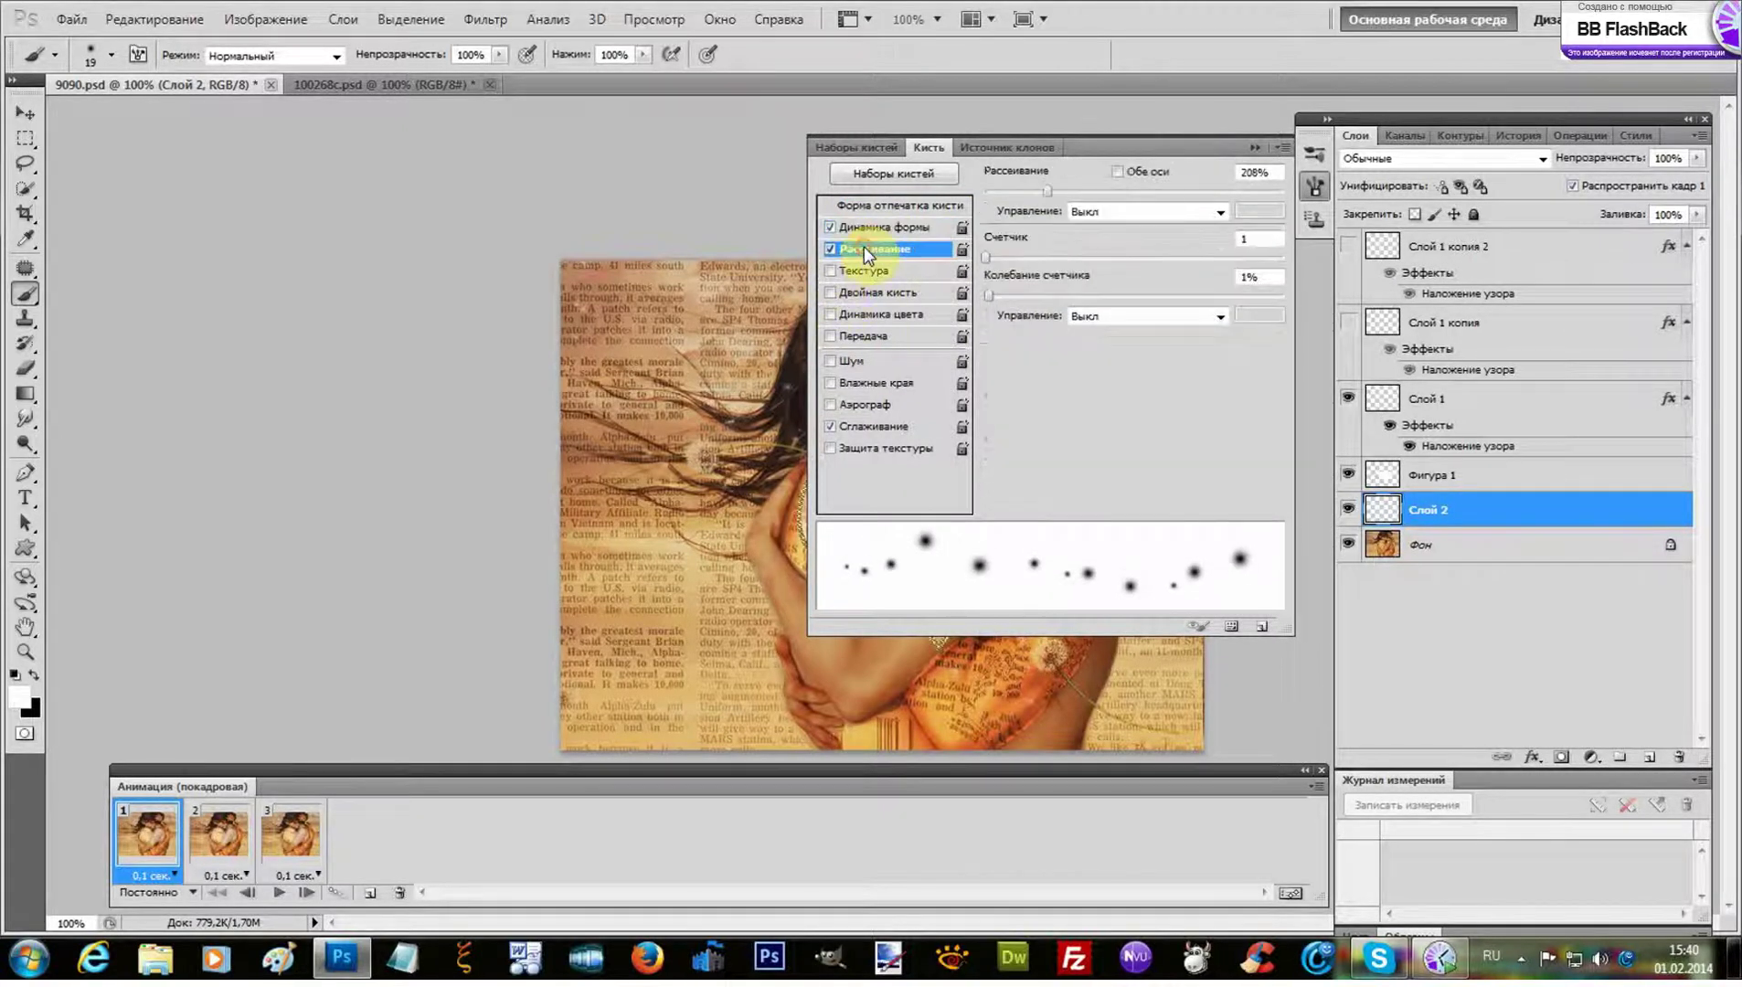
left_click(1260, 148)
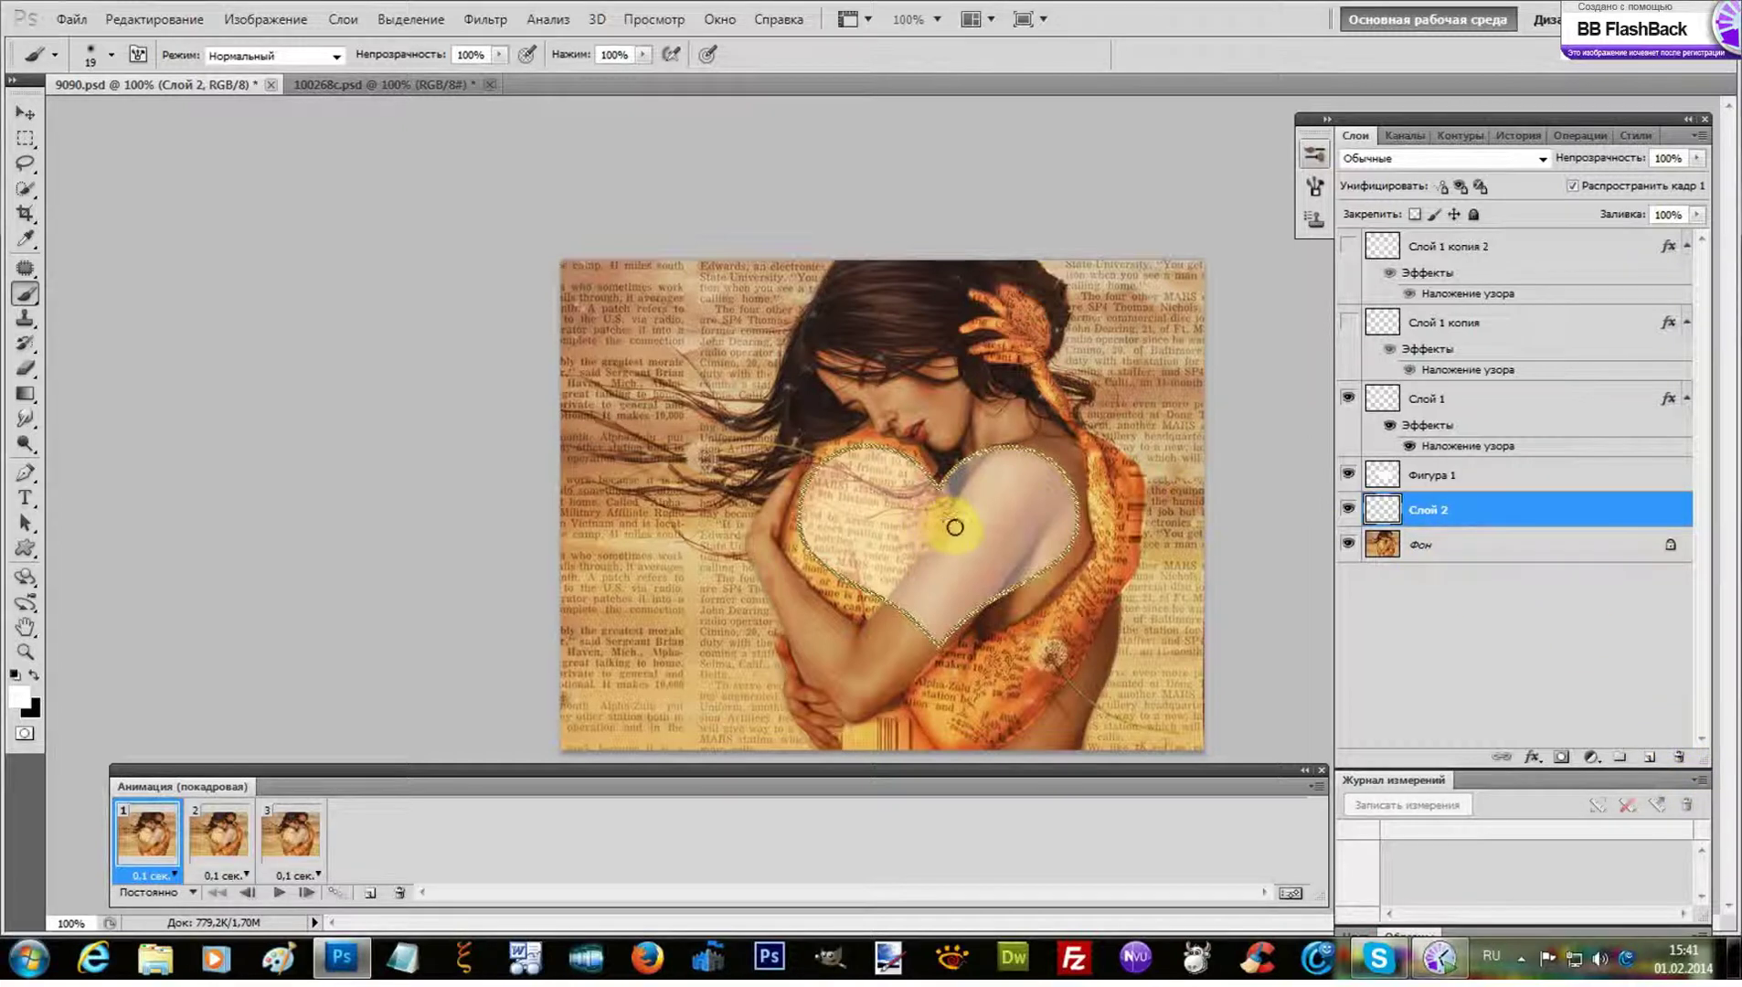
Paint a few scattered white dots in the middle of the heart on Слой 2 and duplicate that layer five times
mouse_move(953, 513)
left_mouse_down()
mouse_move(906, 535)
mouse_move(903, 501)
mouse_move(978, 493)
left_mouse_up()
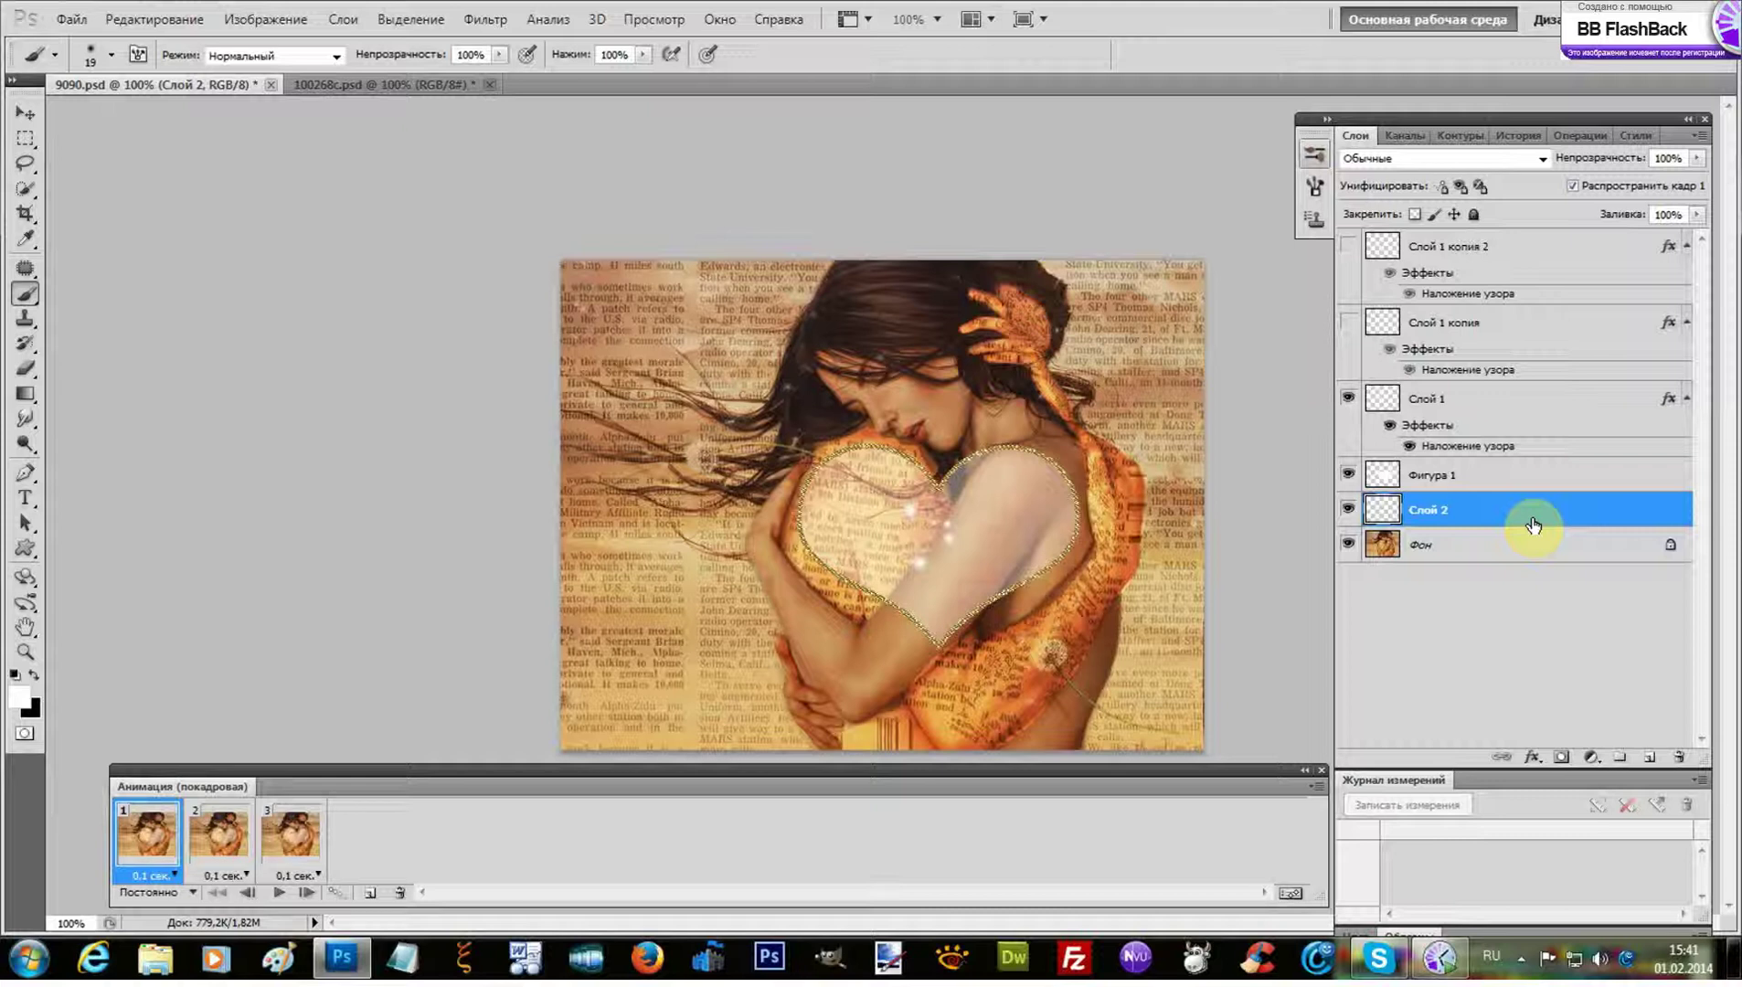
key("ctrl+j")
key("ctrl+j")
key("ctrl+j")
key("ctrl+j")
key("ctrl+j")
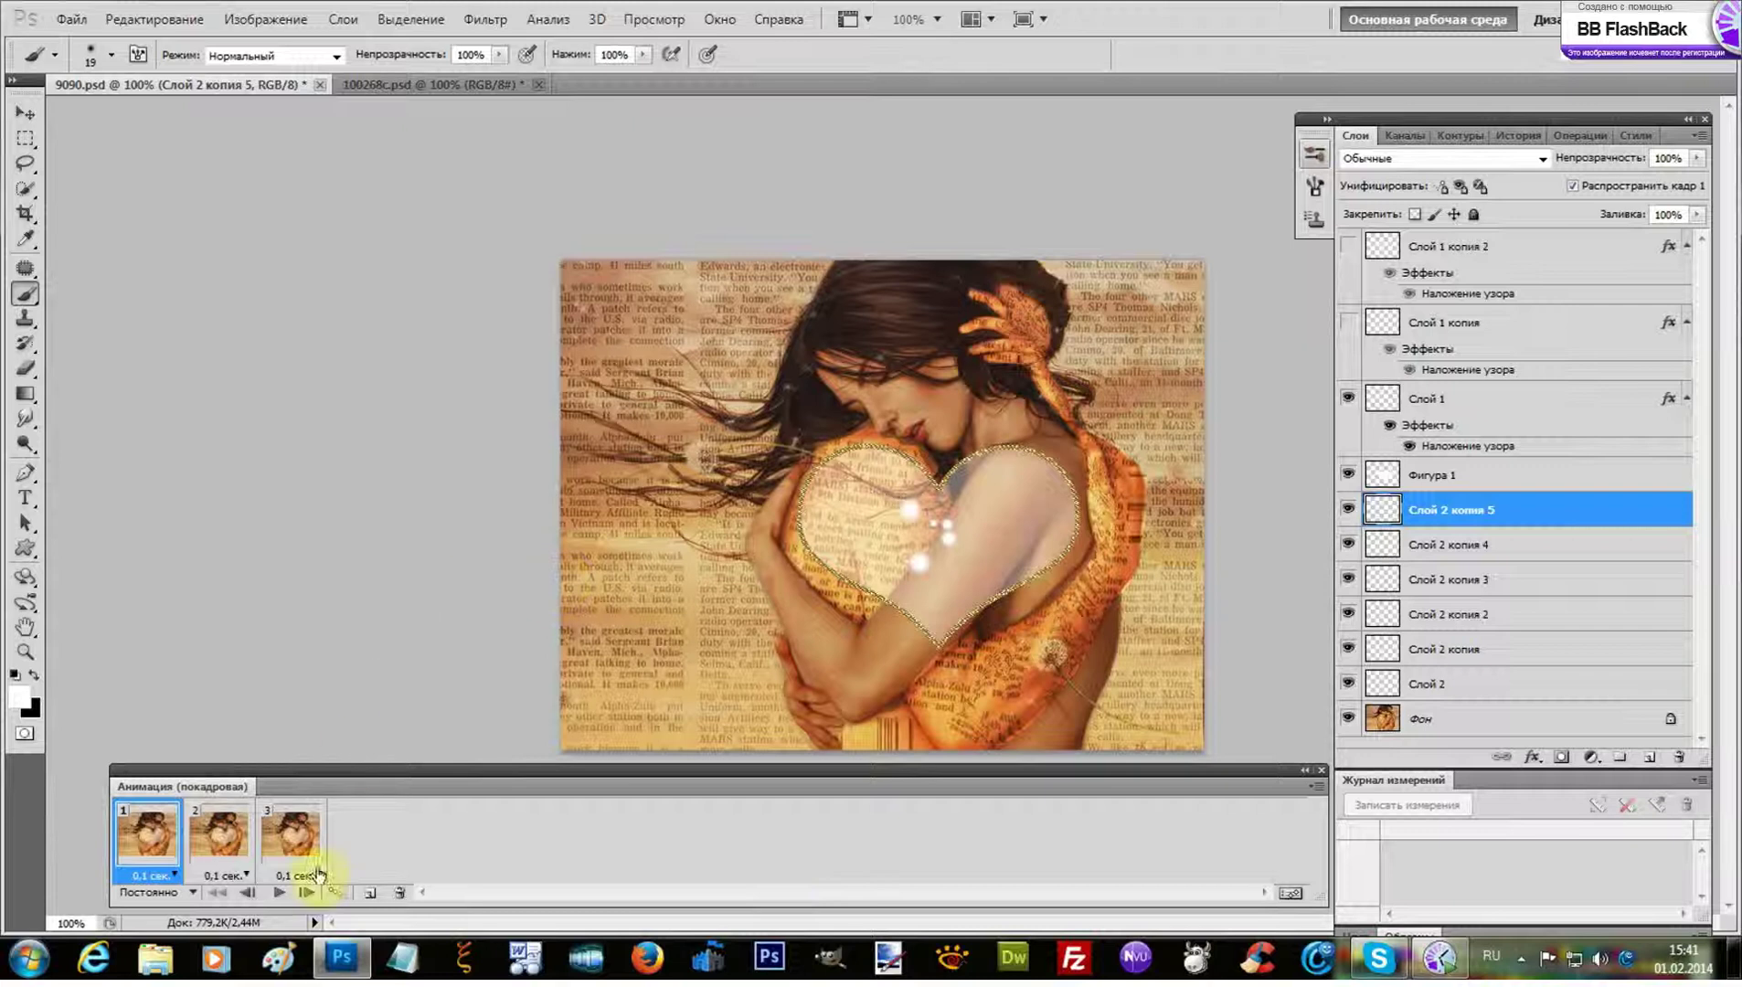
Delete the existing animation and add a second frame after the remaining one
left_click(1319, 787)
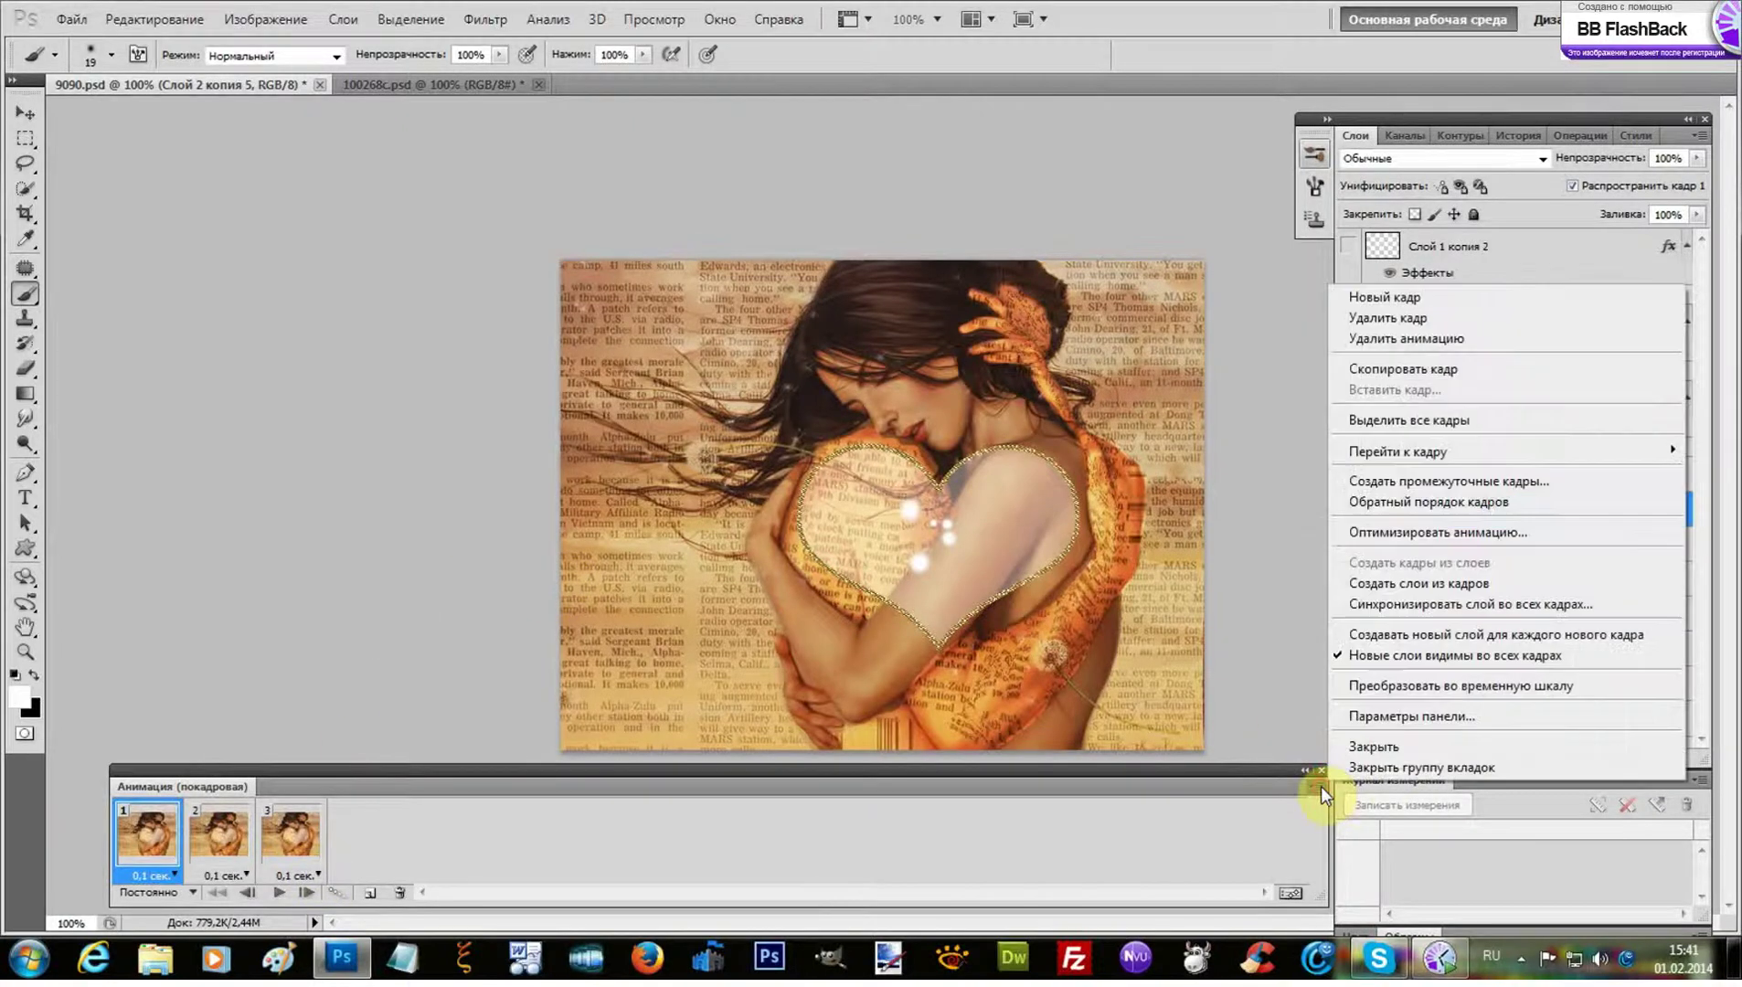
left_click(1497, 338)
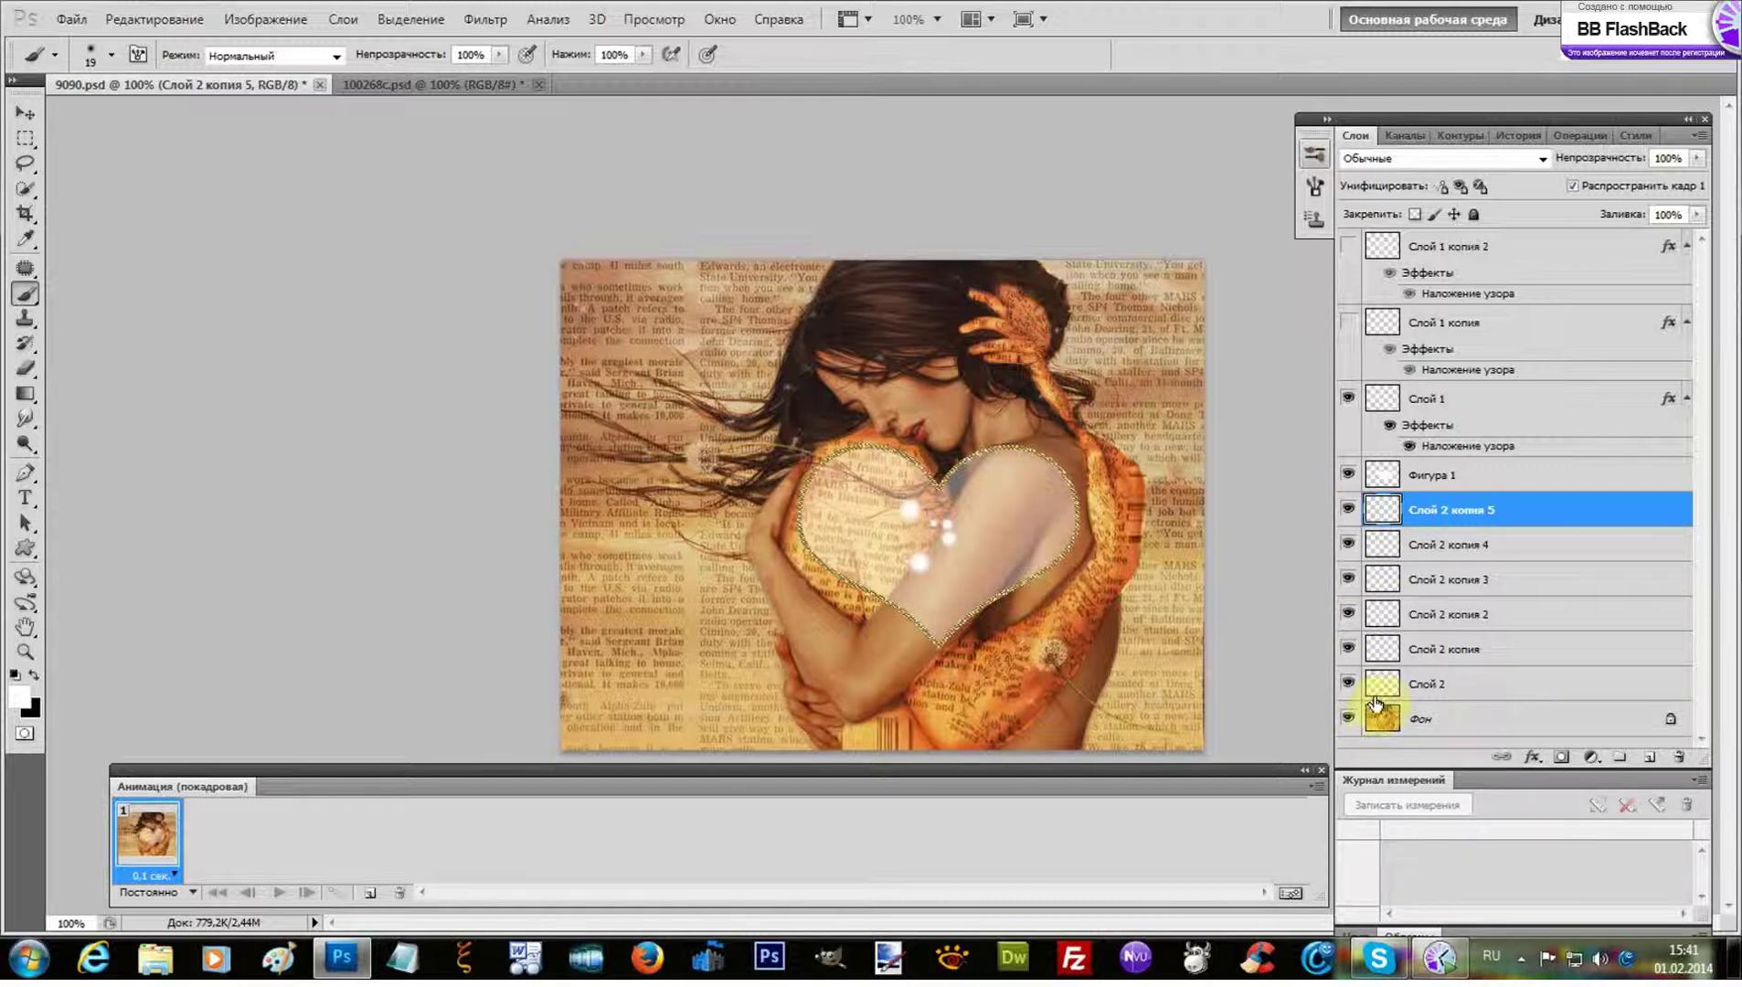
left_click(375, 895)
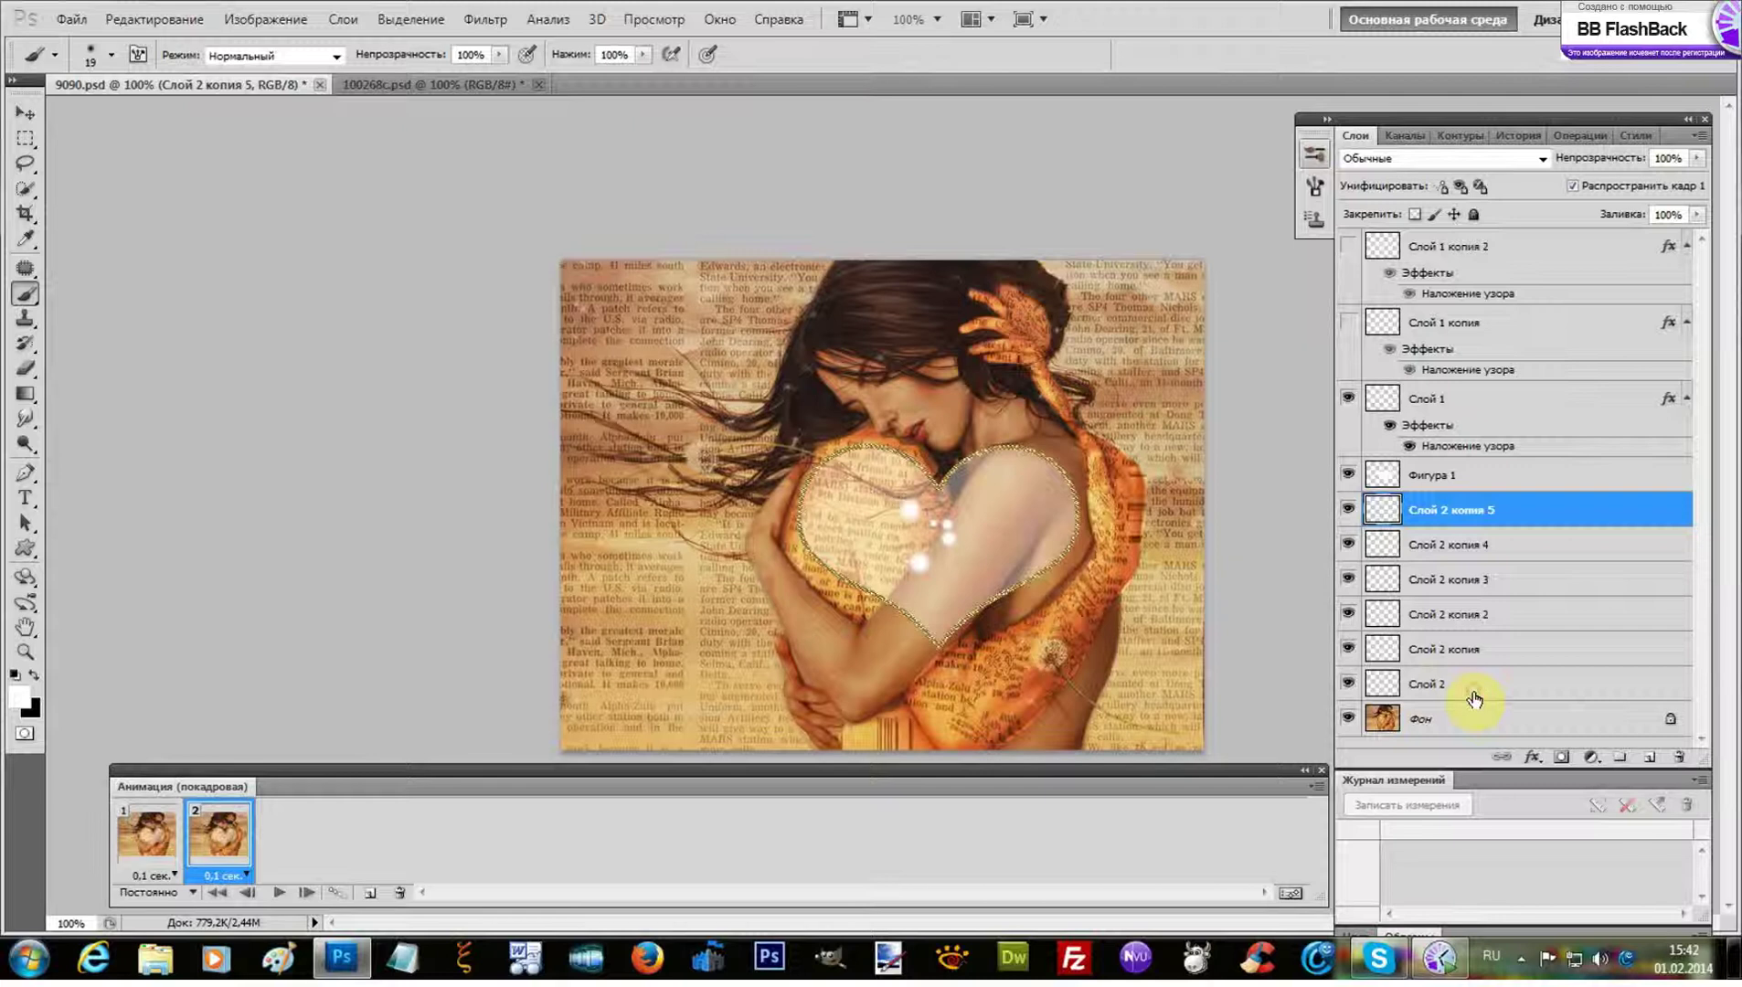
In the second frame, move the dots of Слой 2 to the image's upper-right corner and those of Слой 2 копия to the top edge
left_click(1474, 697)
left_click(28, 116)
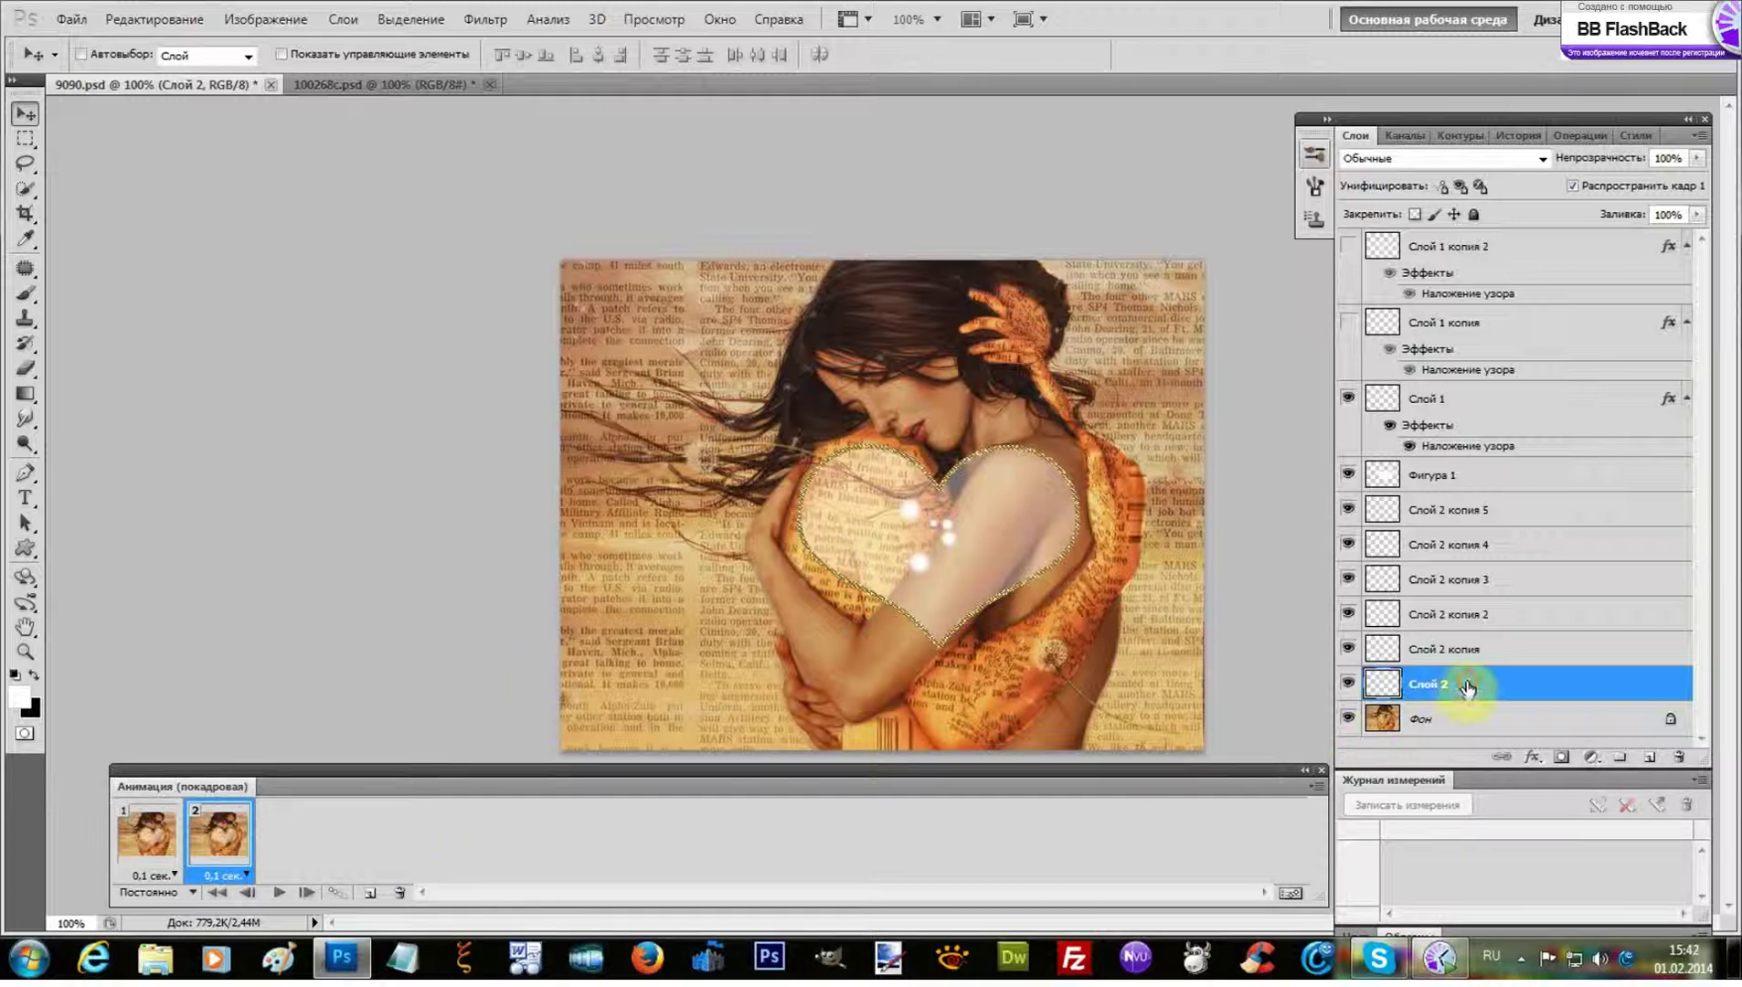
left_click_drag(991, 485, 1101, 378)
left_click_drag(1180, 339, 1207, 314)
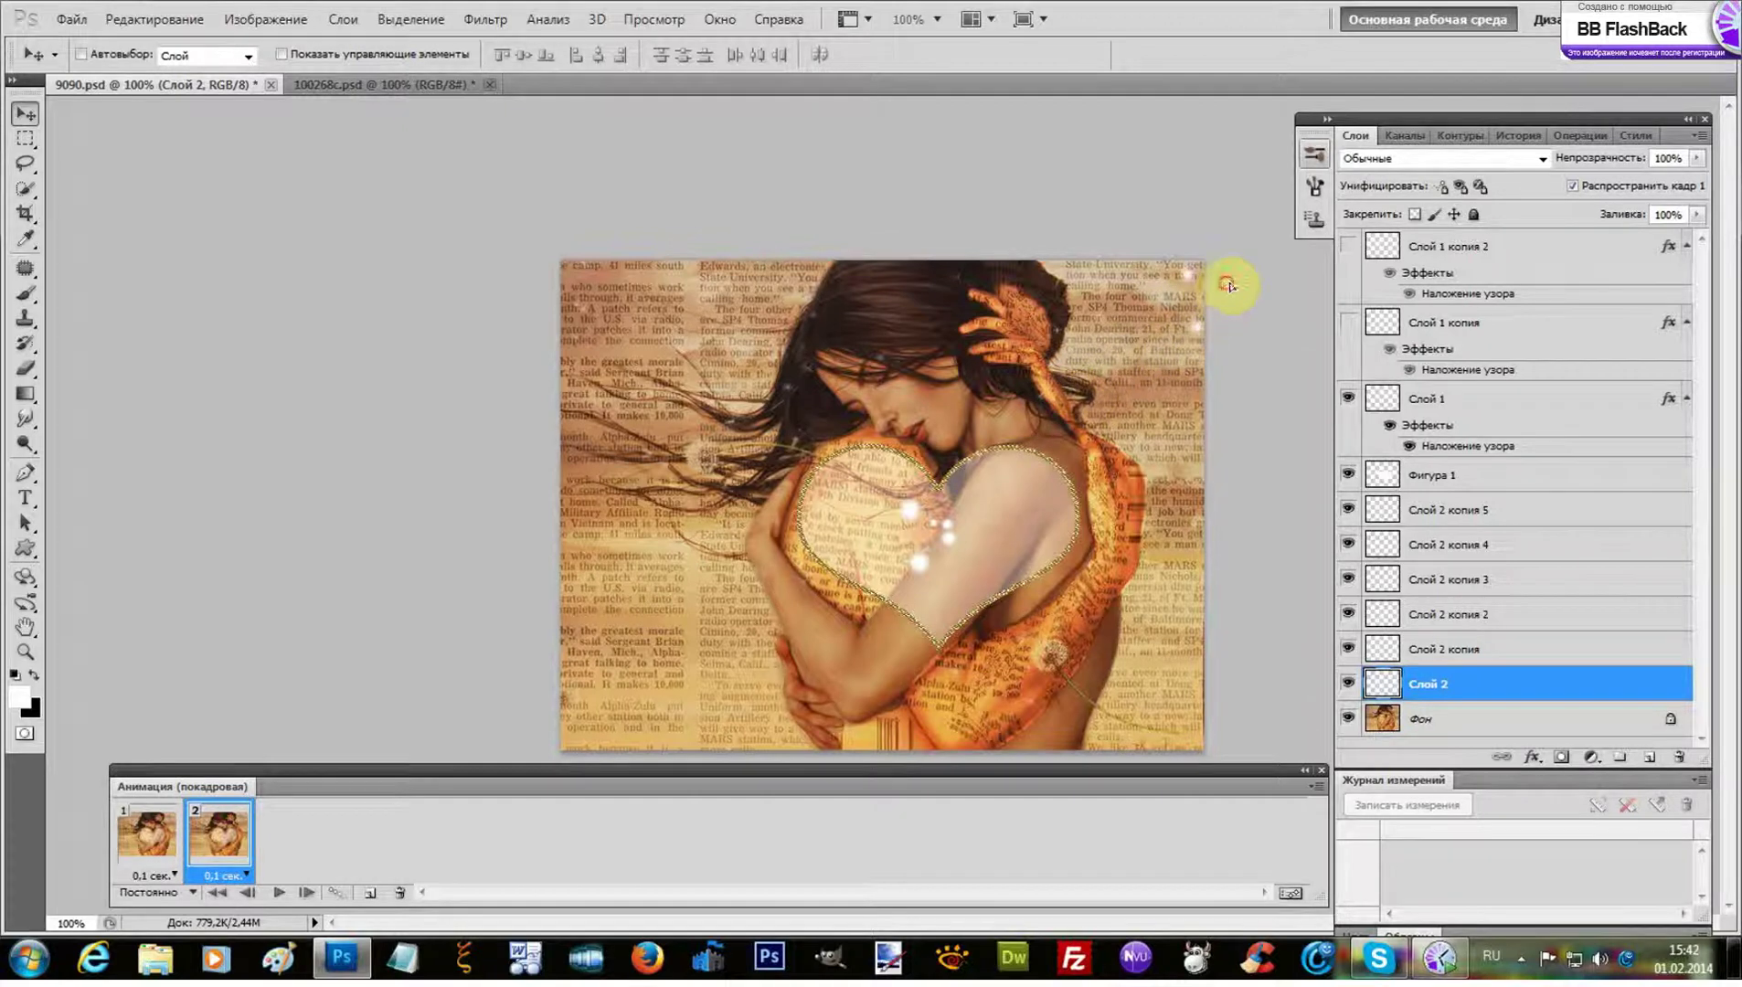
left_click(1445, 649)
left_click_drag(1043, 575, 911, 306)
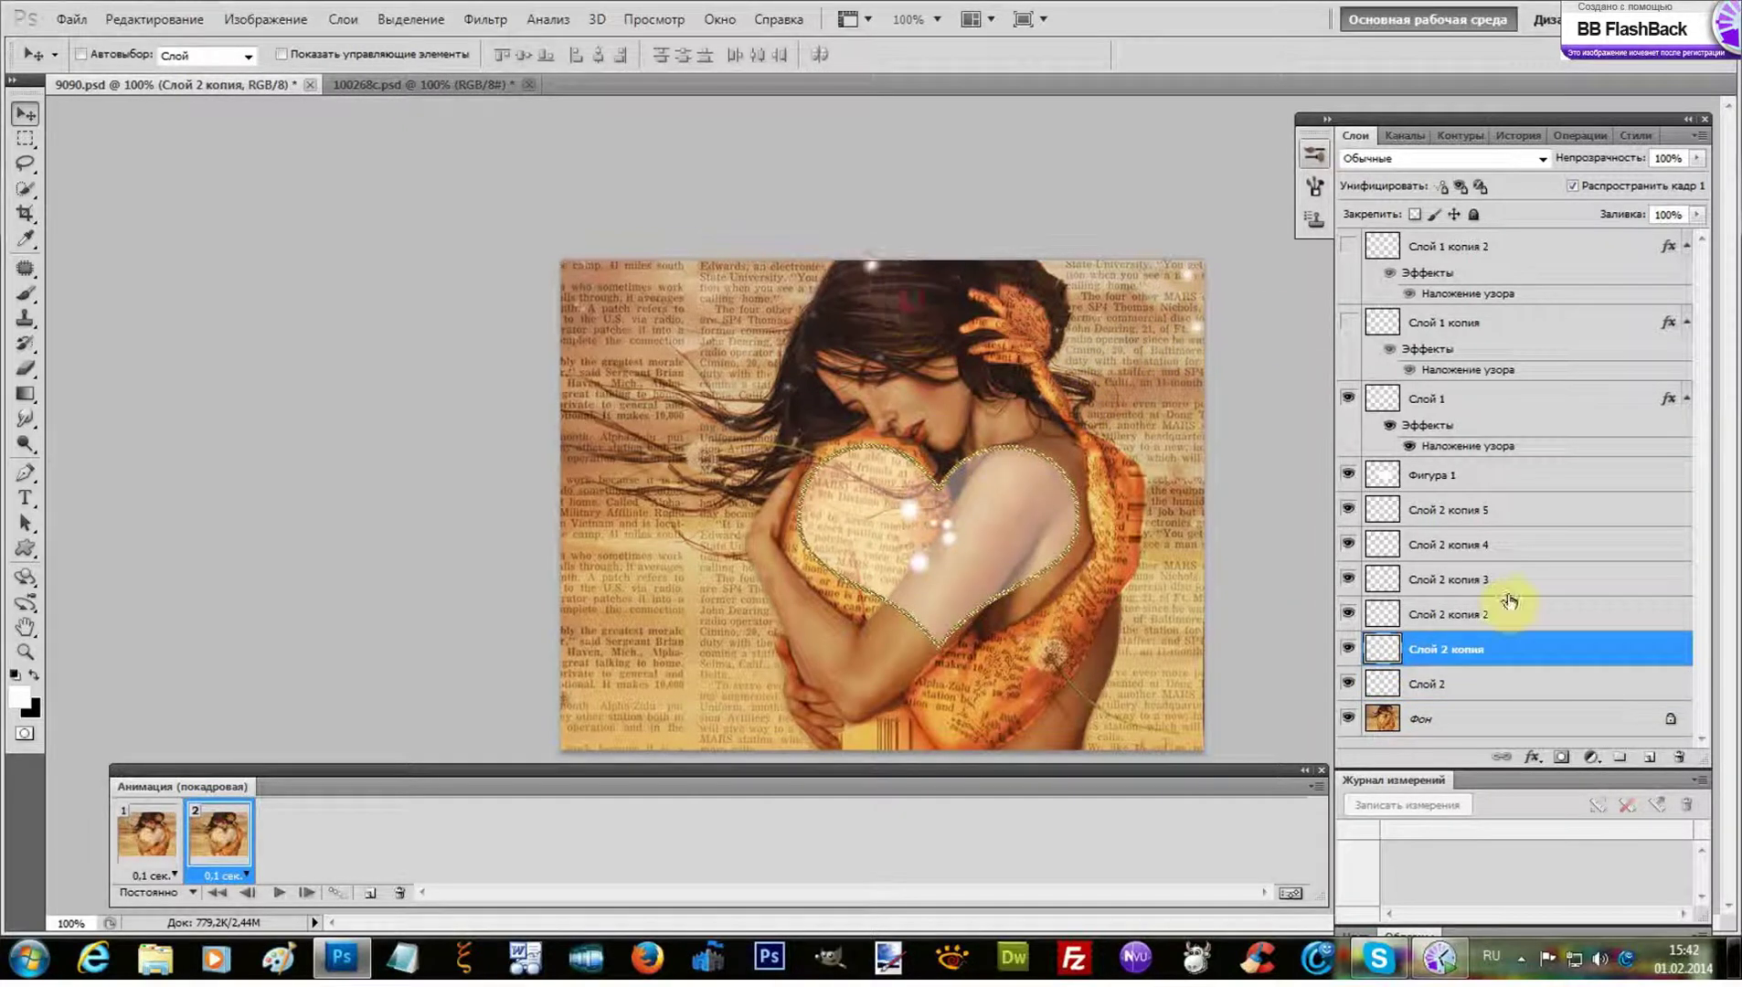
Move the dots of Слой 2 копия 2 to the image's upper-left edge and those of Слой 2 копия 3 to the lower-left corner
left_click(1478, 614)
left_click_drag(936, 627, 572, 381)
left_click(1424, 580)
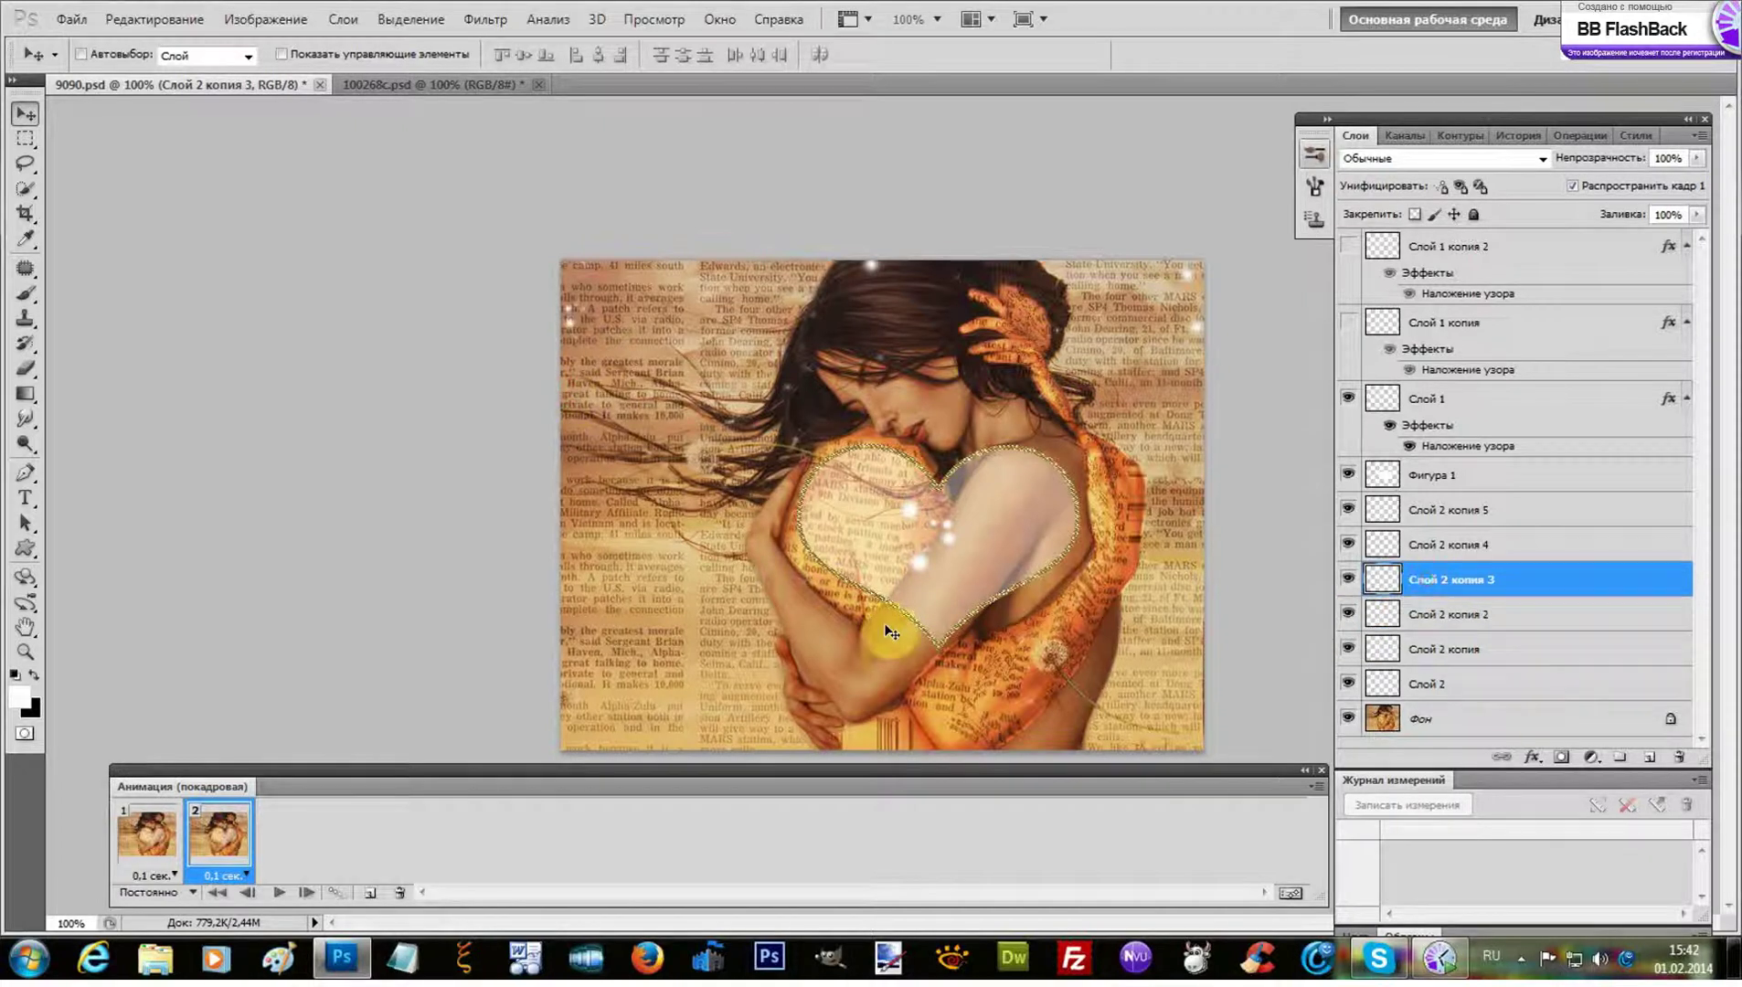
left_click_drag(891, 630, 549, 764)
Move the dots of Слой 2 копия 5 to the image's lower-right corner and those of Слой 2 копия 4 out of the heart
left_click(1463, 545)
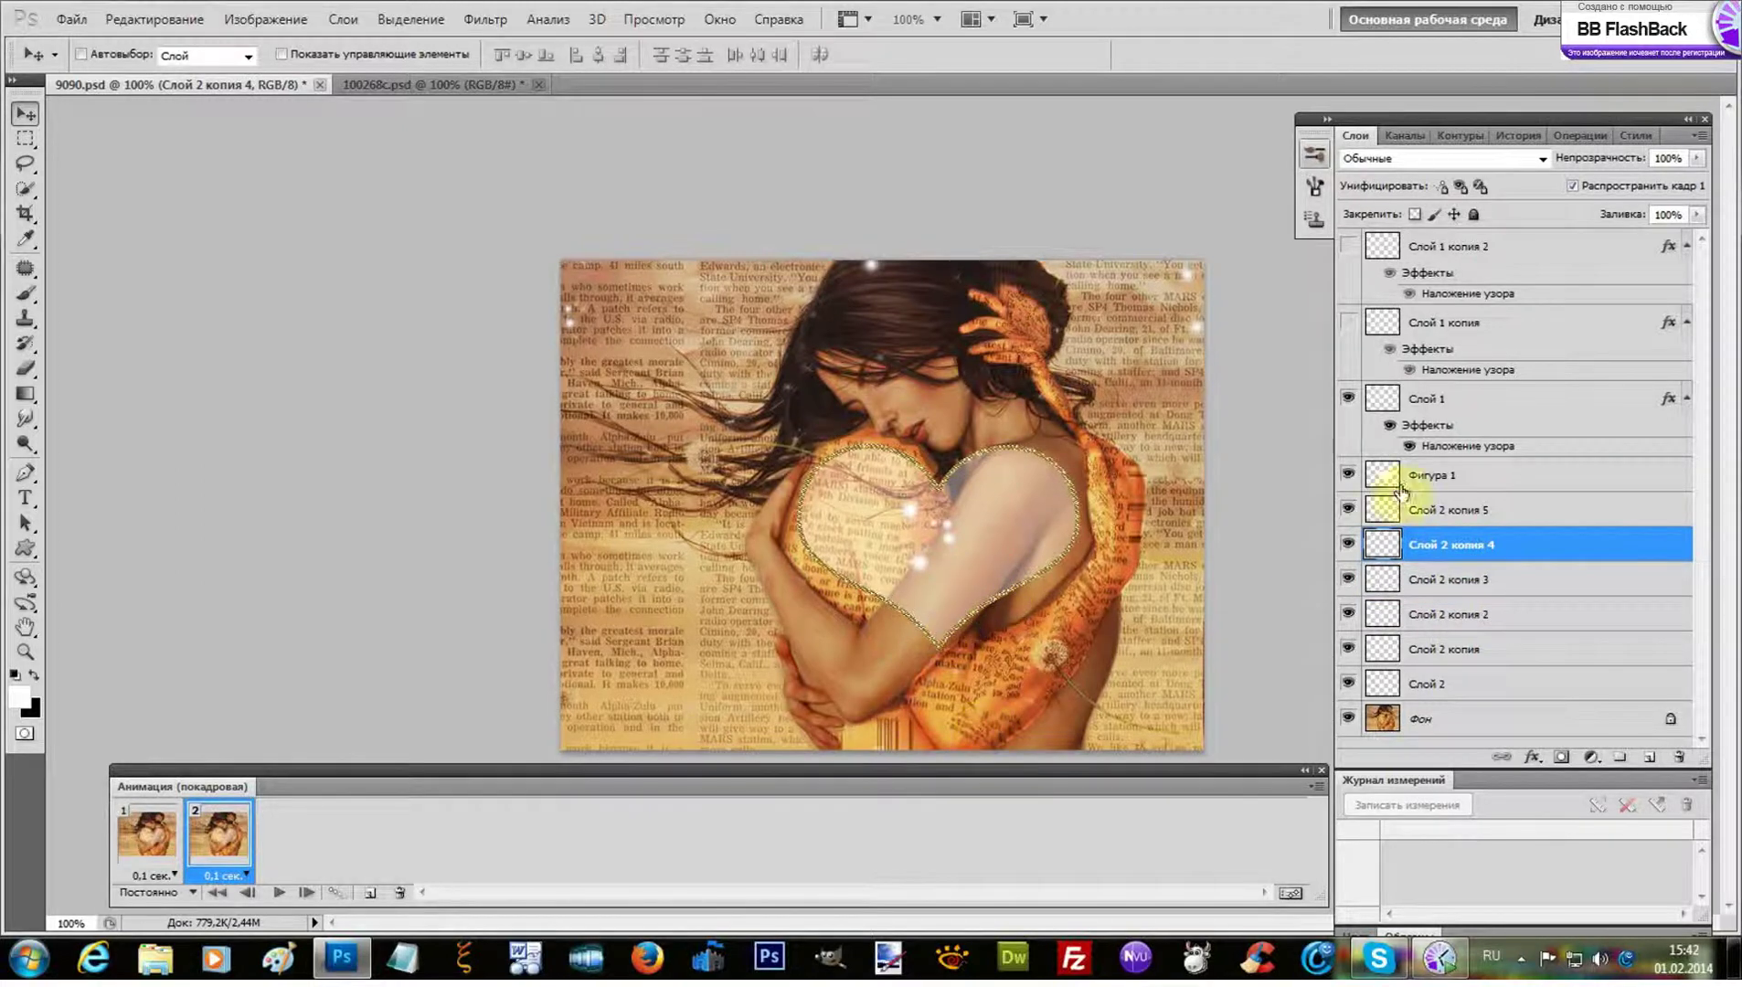
left_click(1444, 510)
left_click_drag(890, 517, 1174, 754)
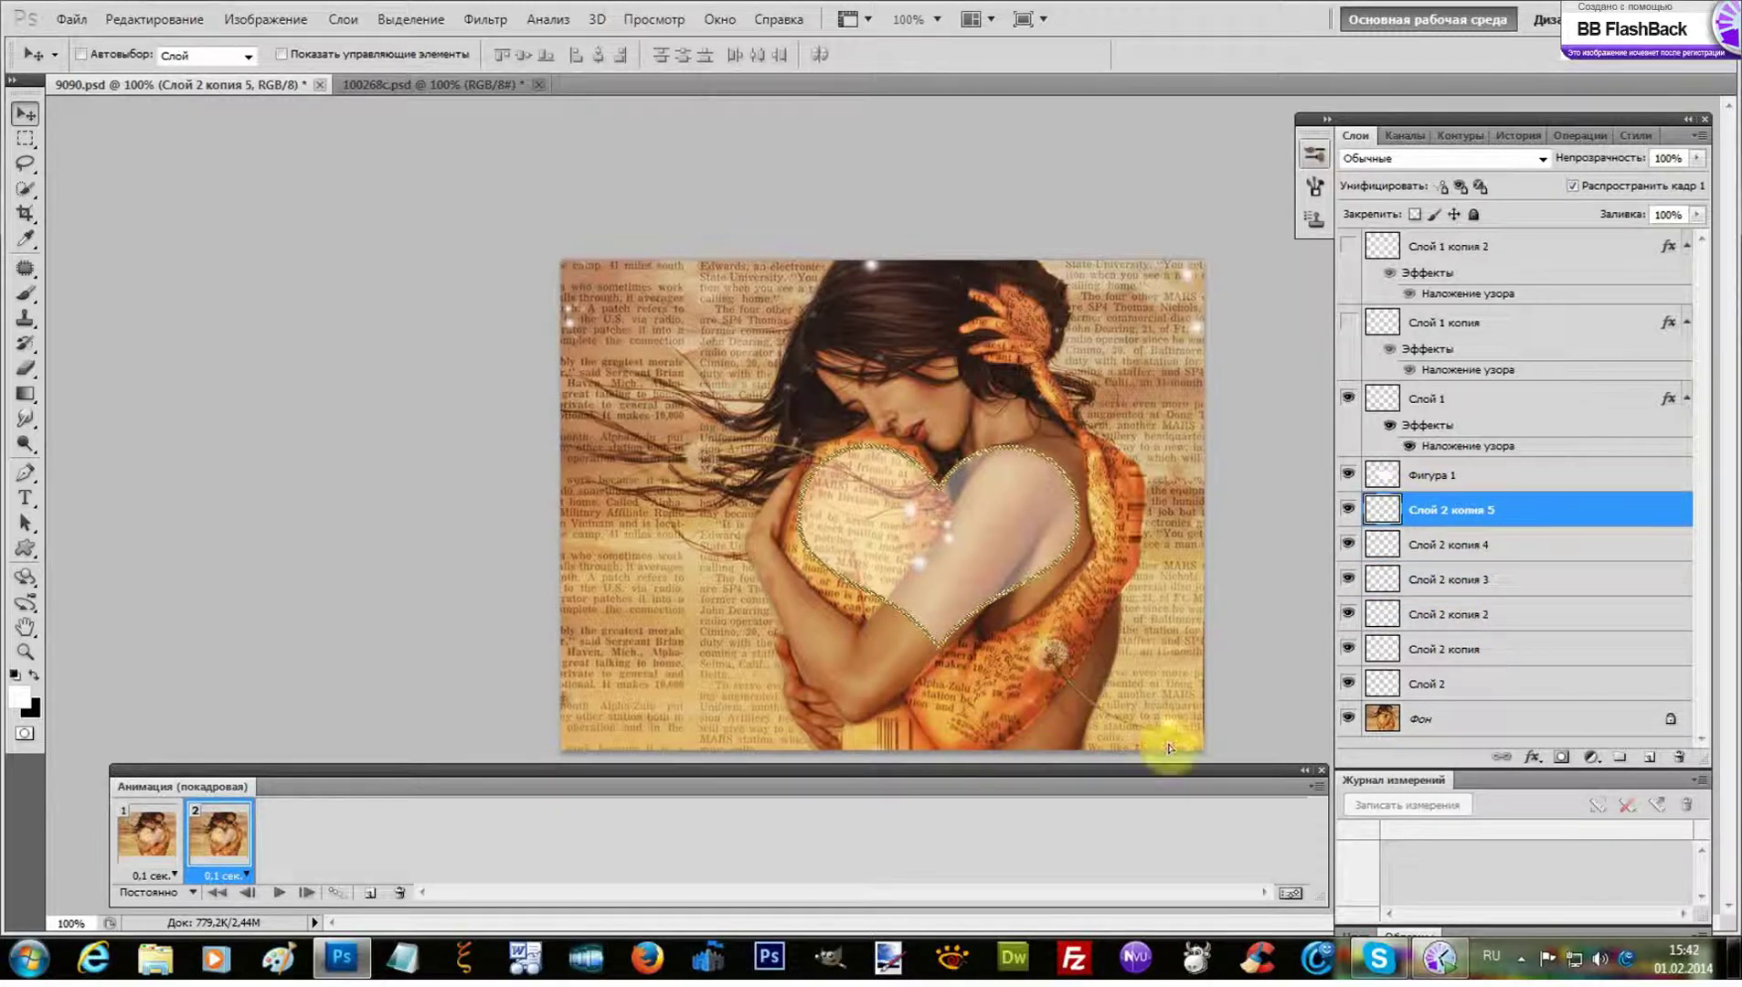
left_click(1425, 548)
left_click(1423, 579)
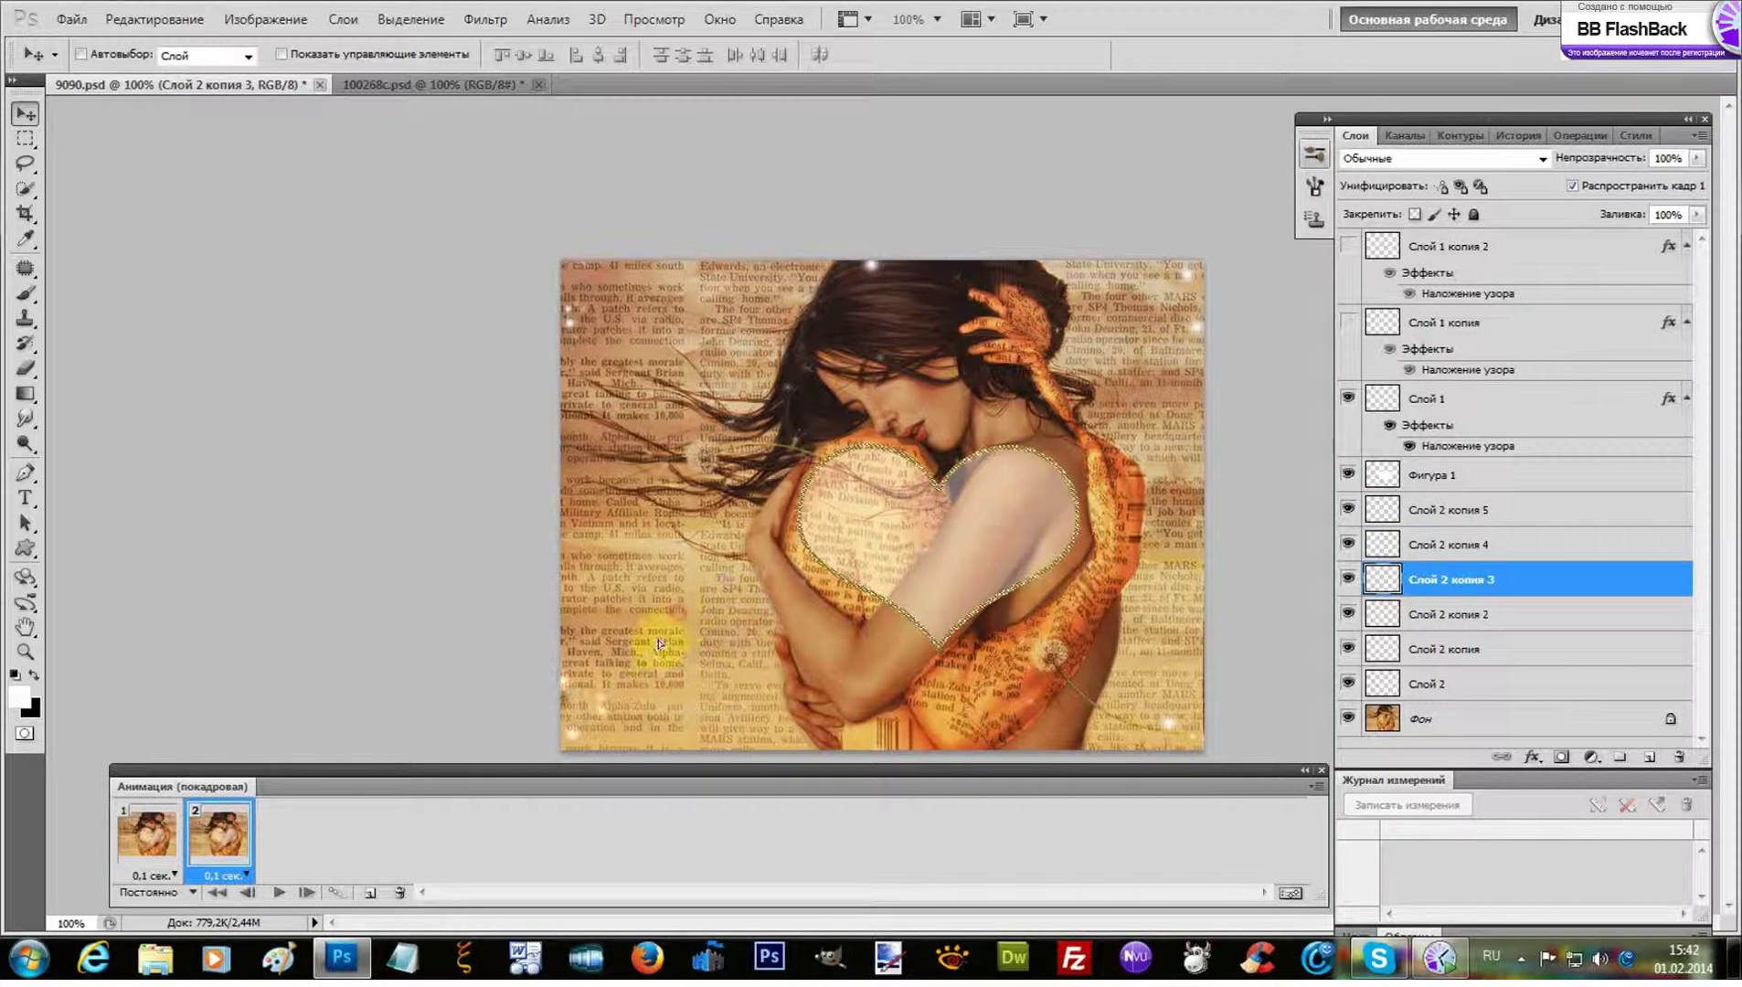
Tween the second frame with the previous one, adding 15 frames for all layers and attributes, and select the first frame
left_click(343, 902)
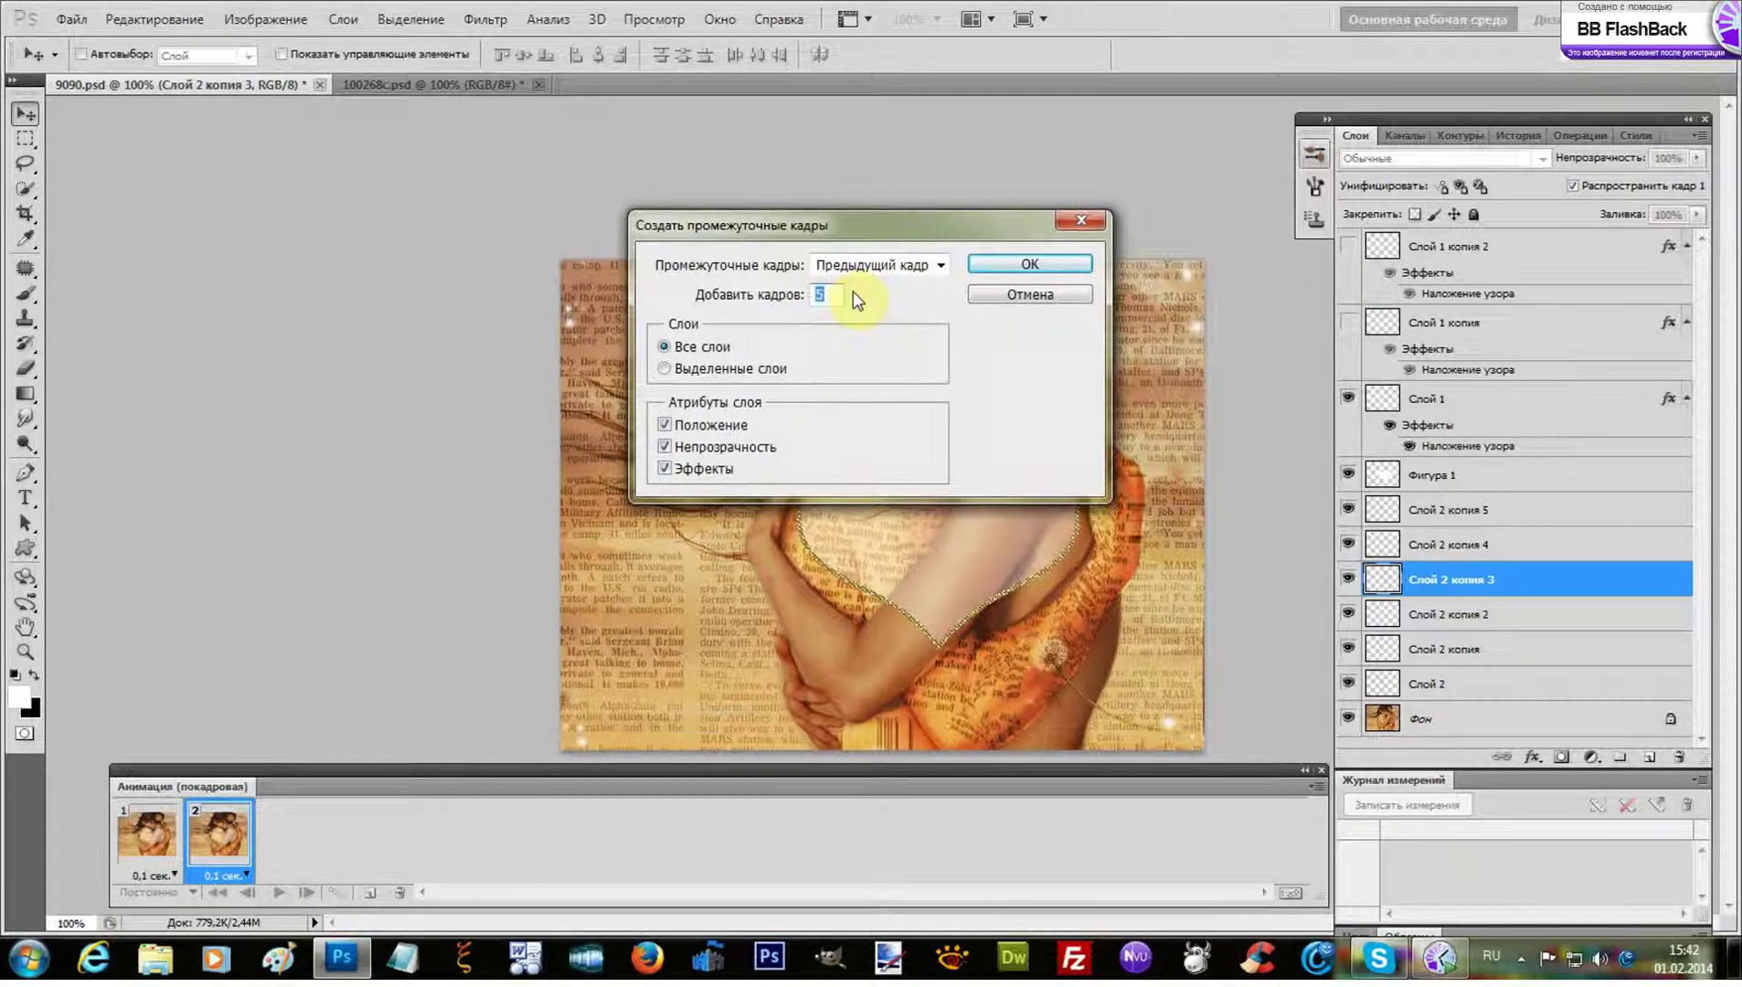
type("1")
left_click(1002, 262)
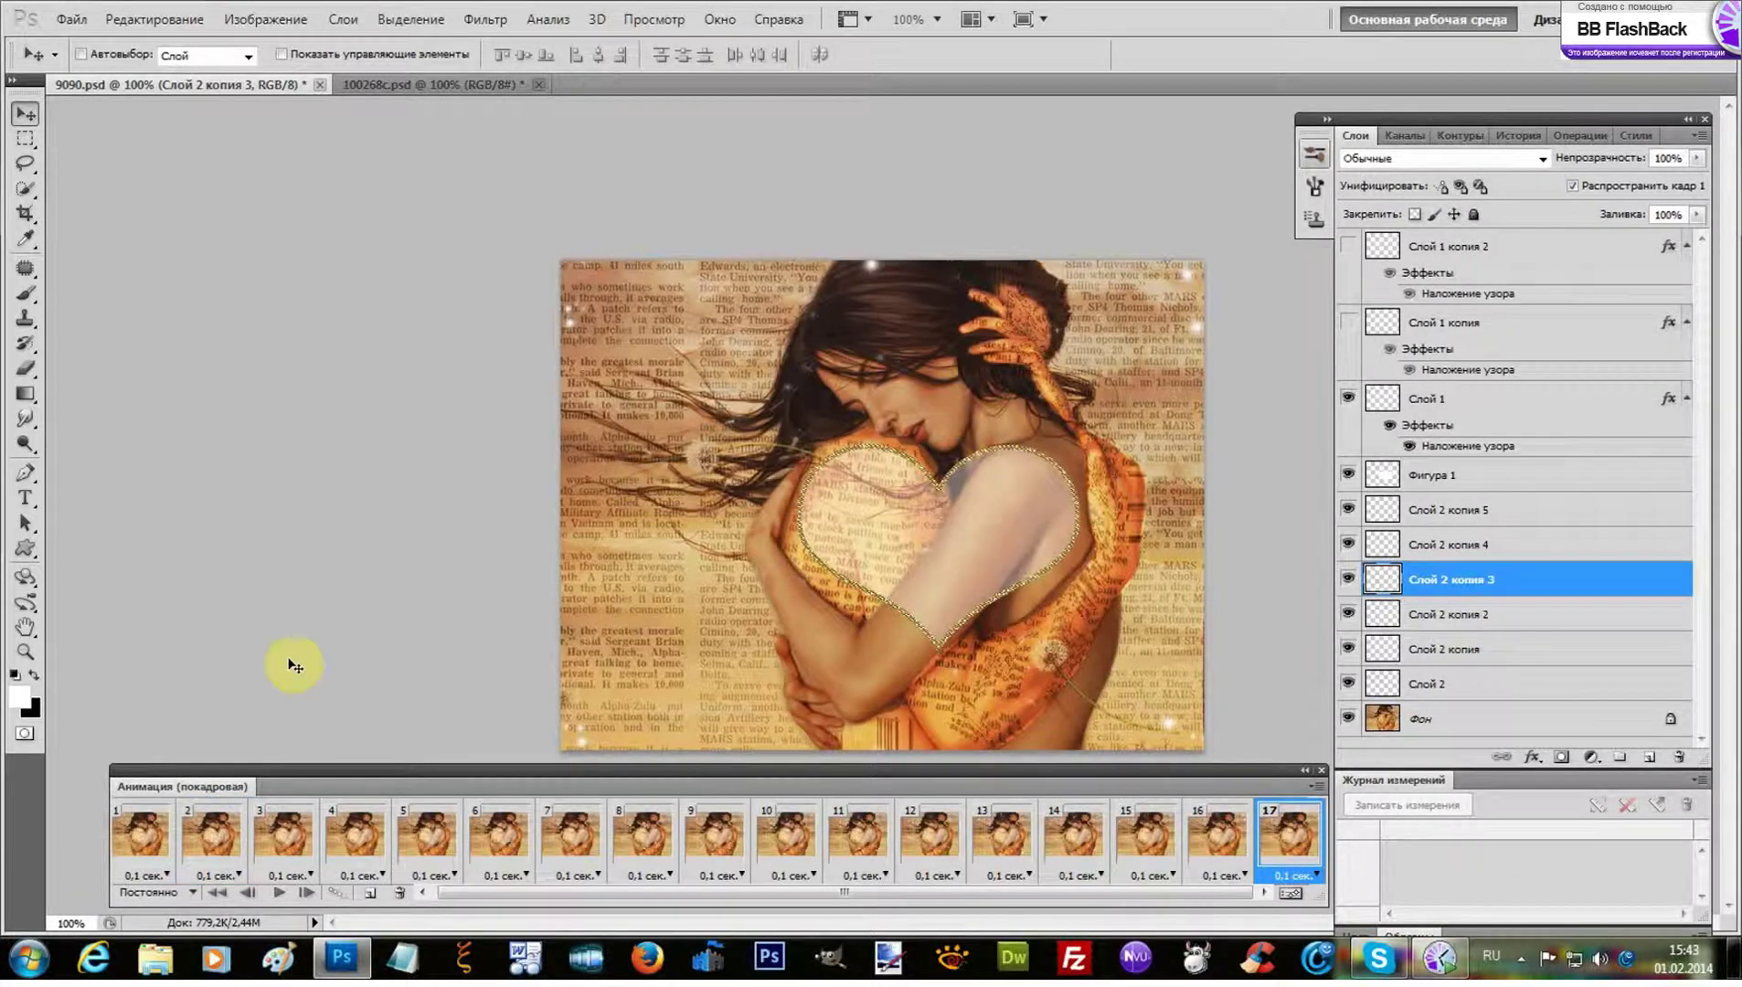
left_click(170, 845)
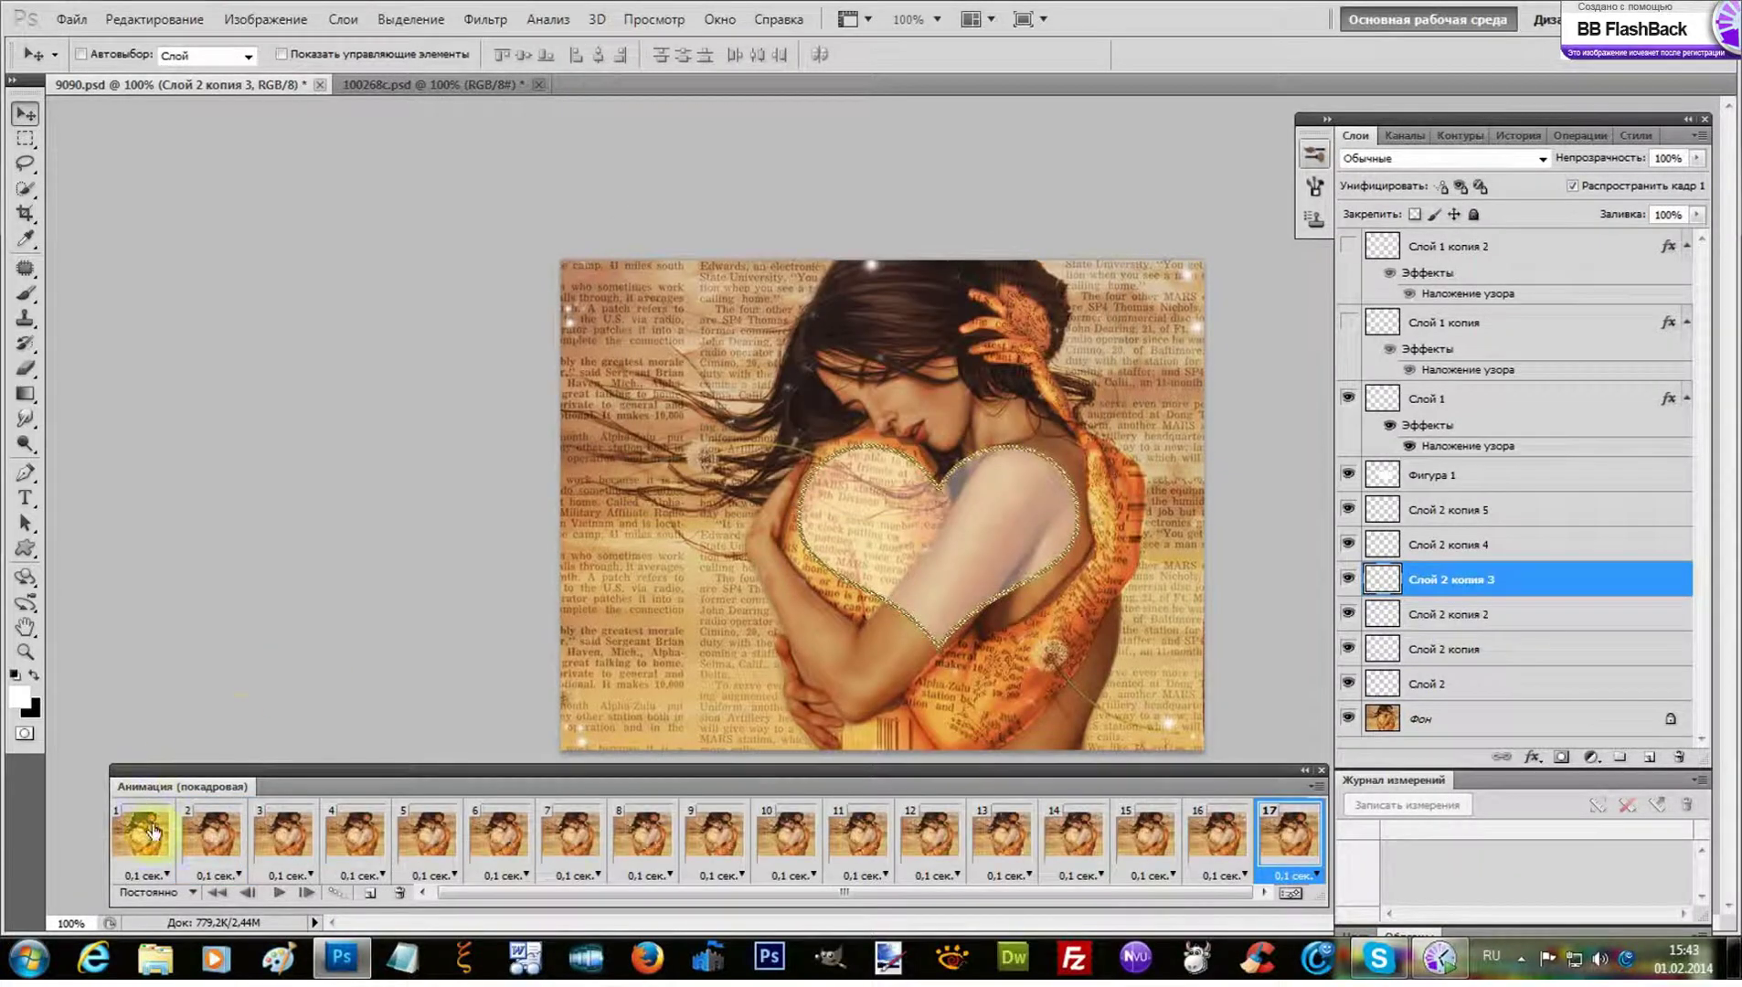
Delete the first animation frame and play the animation to preview the sparkles flying outward
left_click(399, 893)
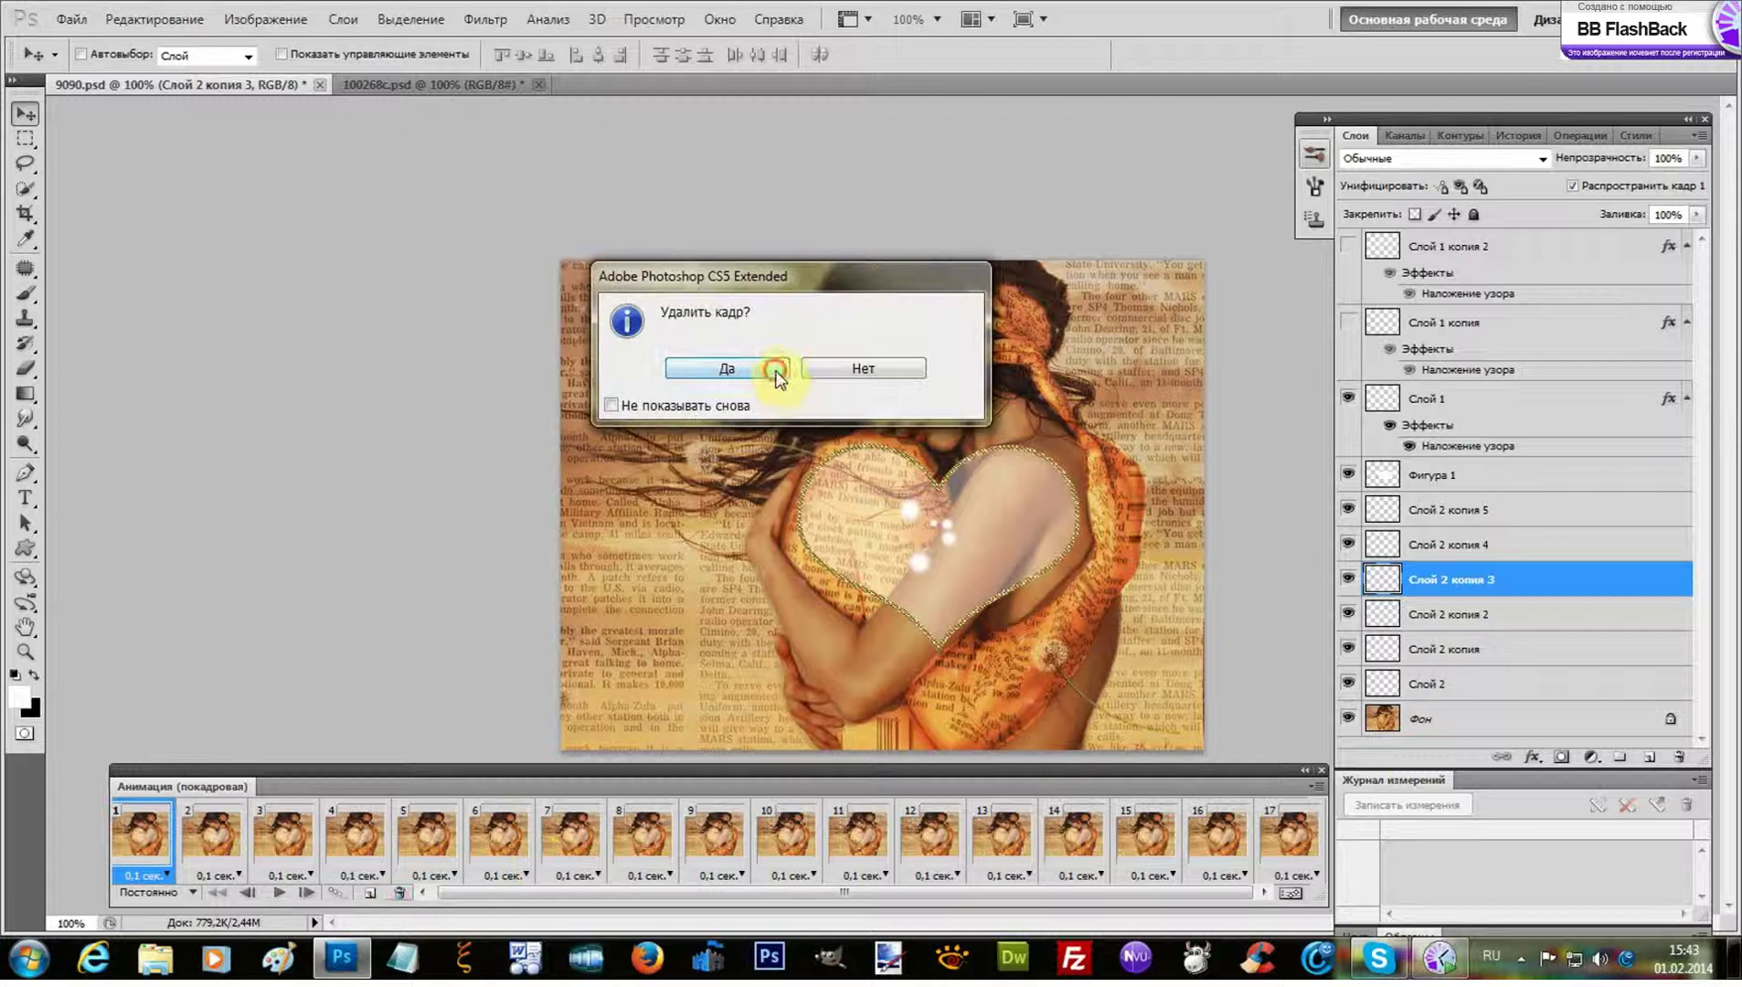
left_click(776, 373)
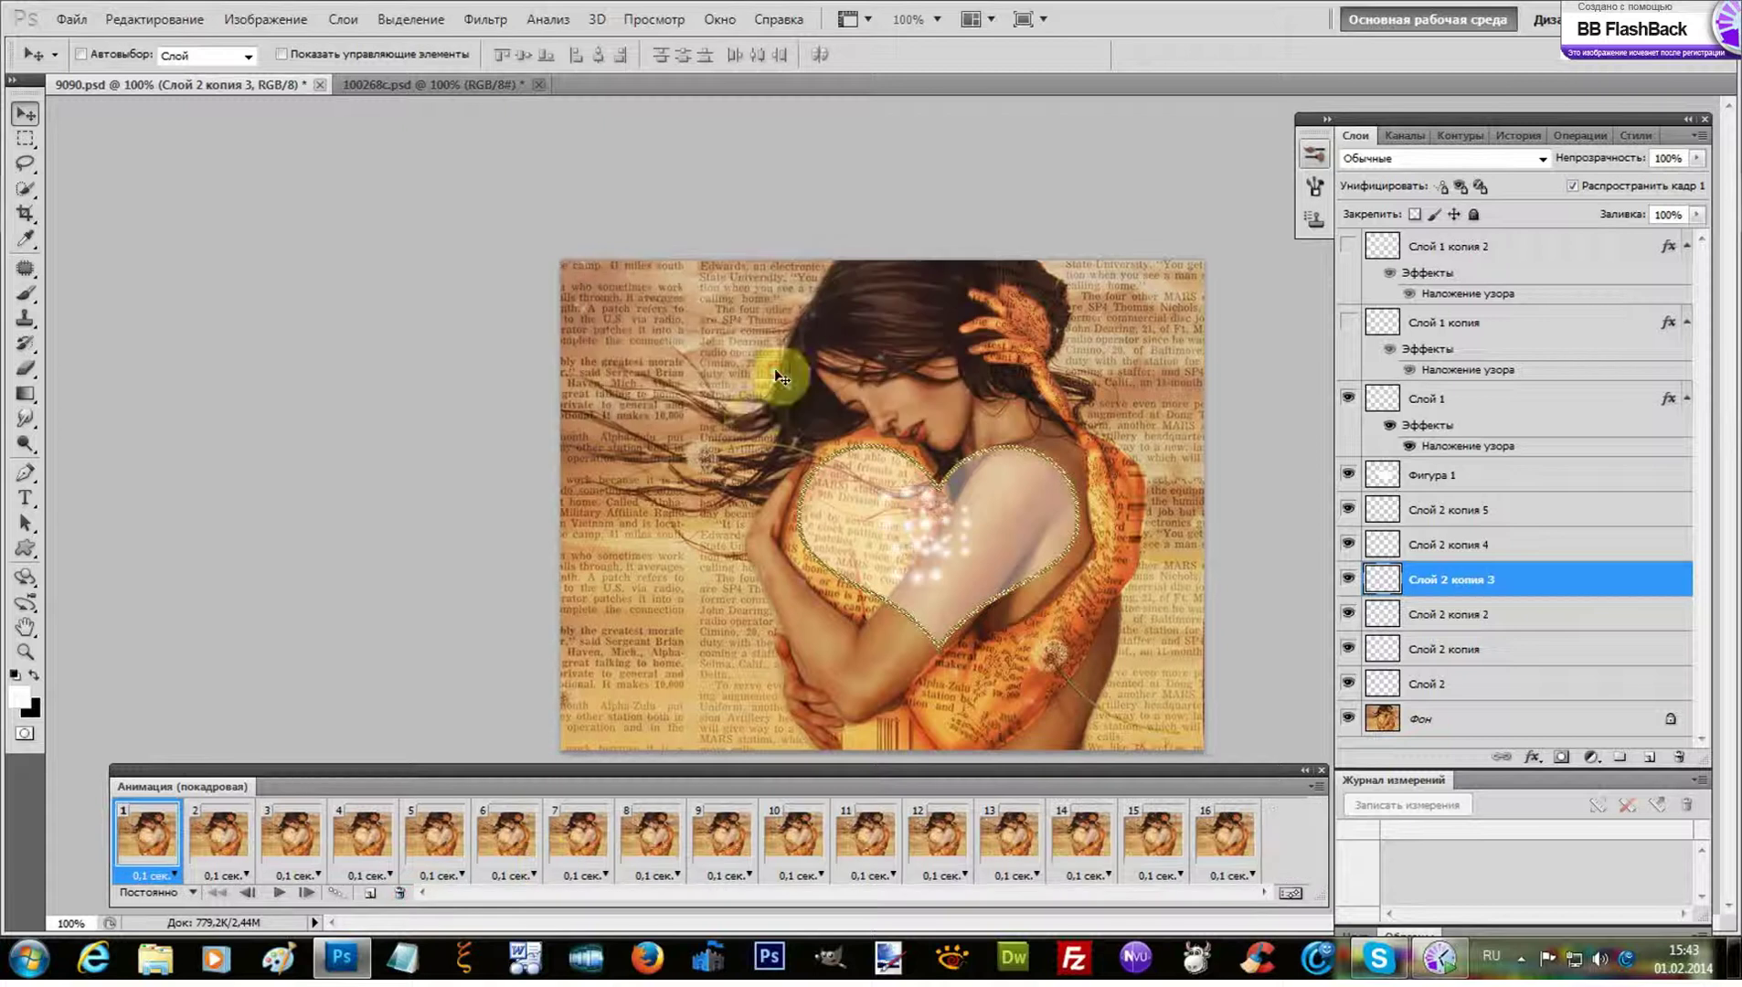
left_click(277, 899)
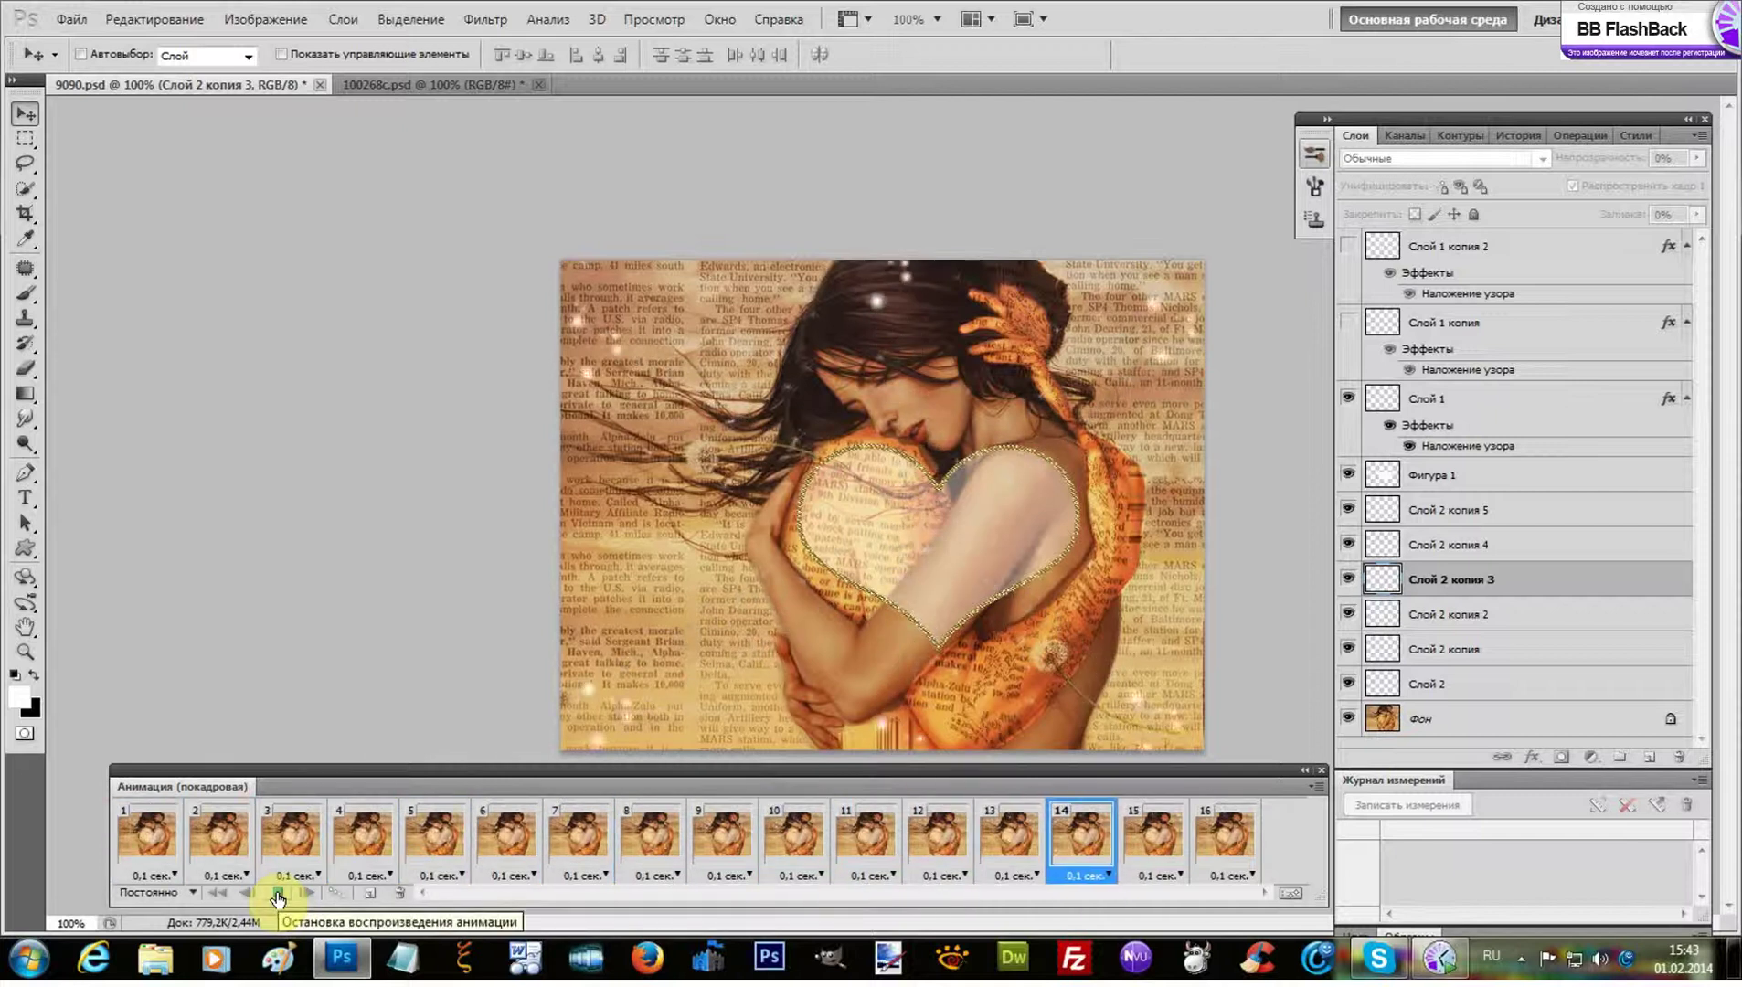
left_click(277, 899)
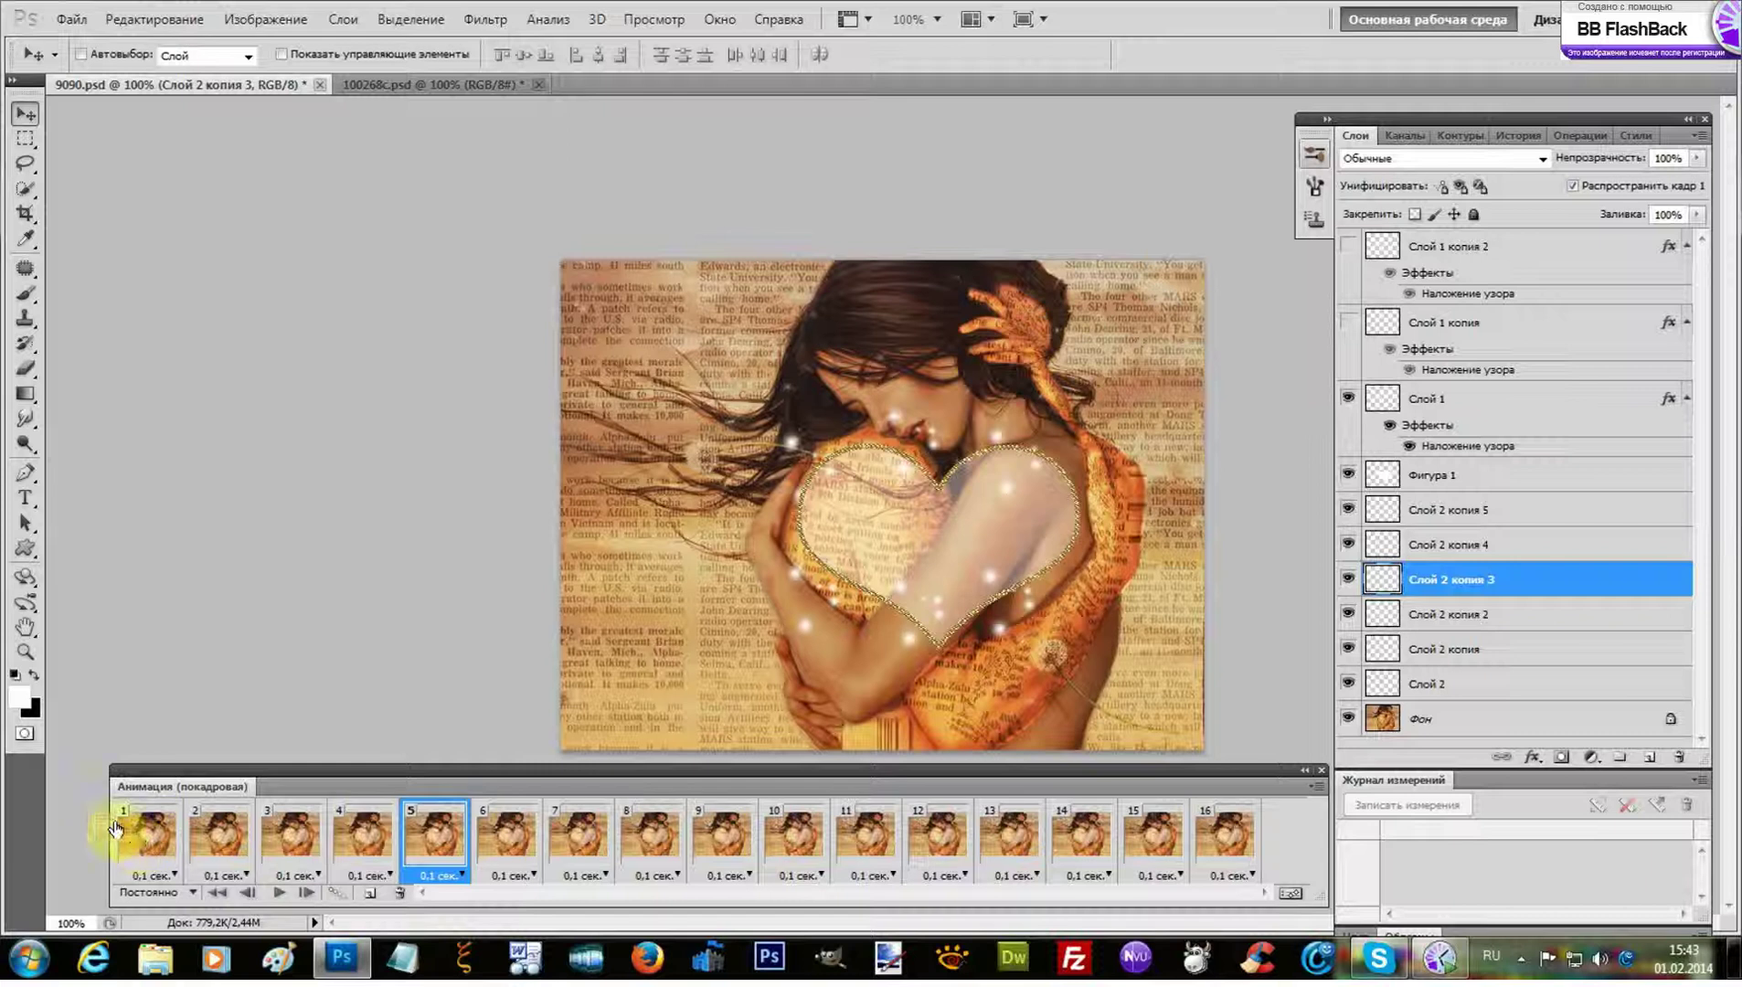
Compare the sparkle positions in the first and last animation frames, returning to the first frame
left_click(146, 848)
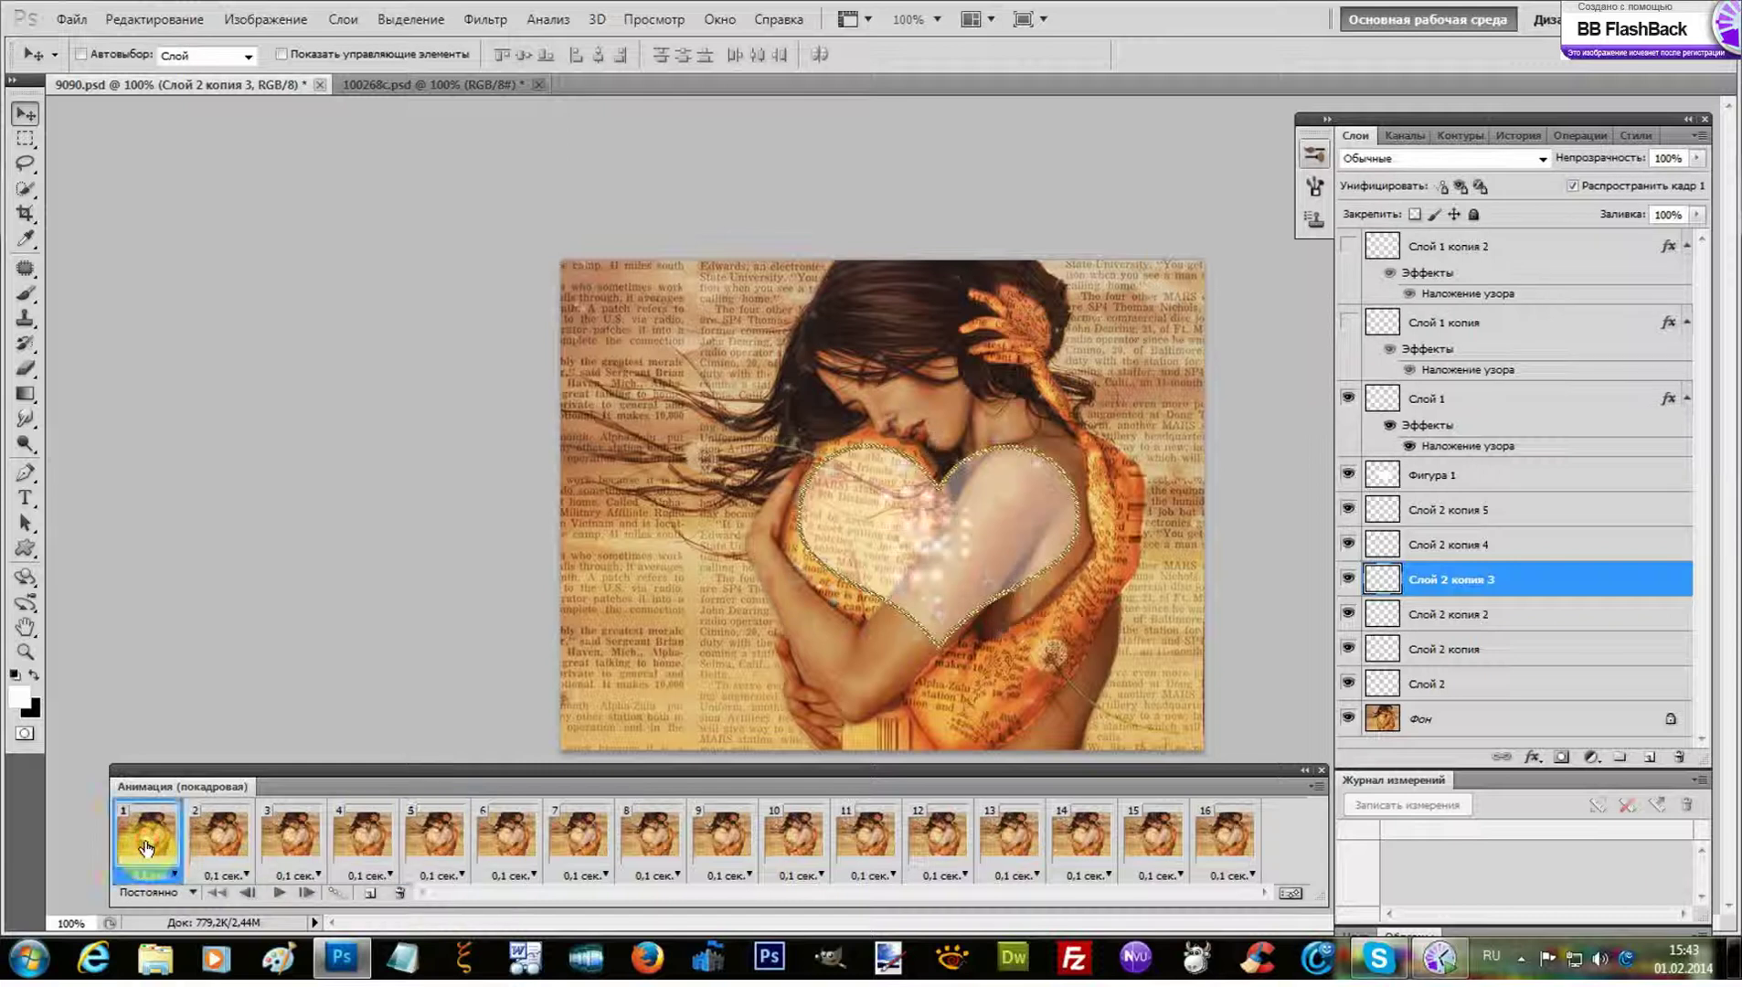
left_click(1210, 850)
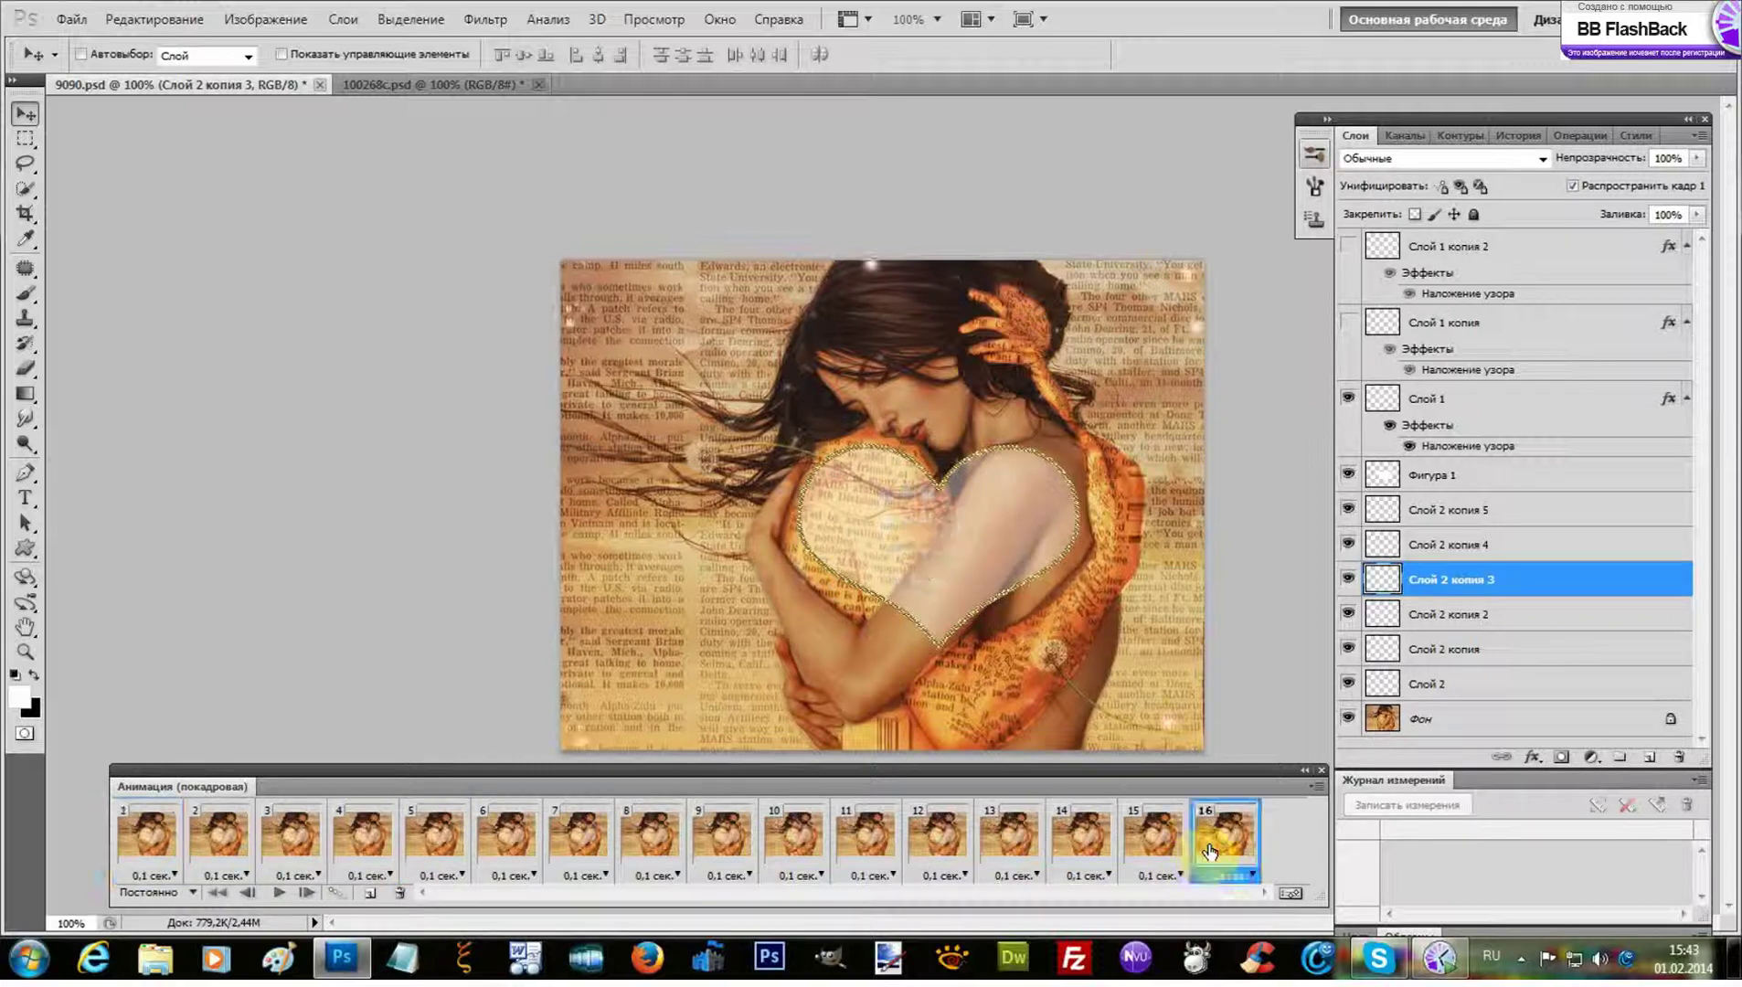
left_click(148, 846)
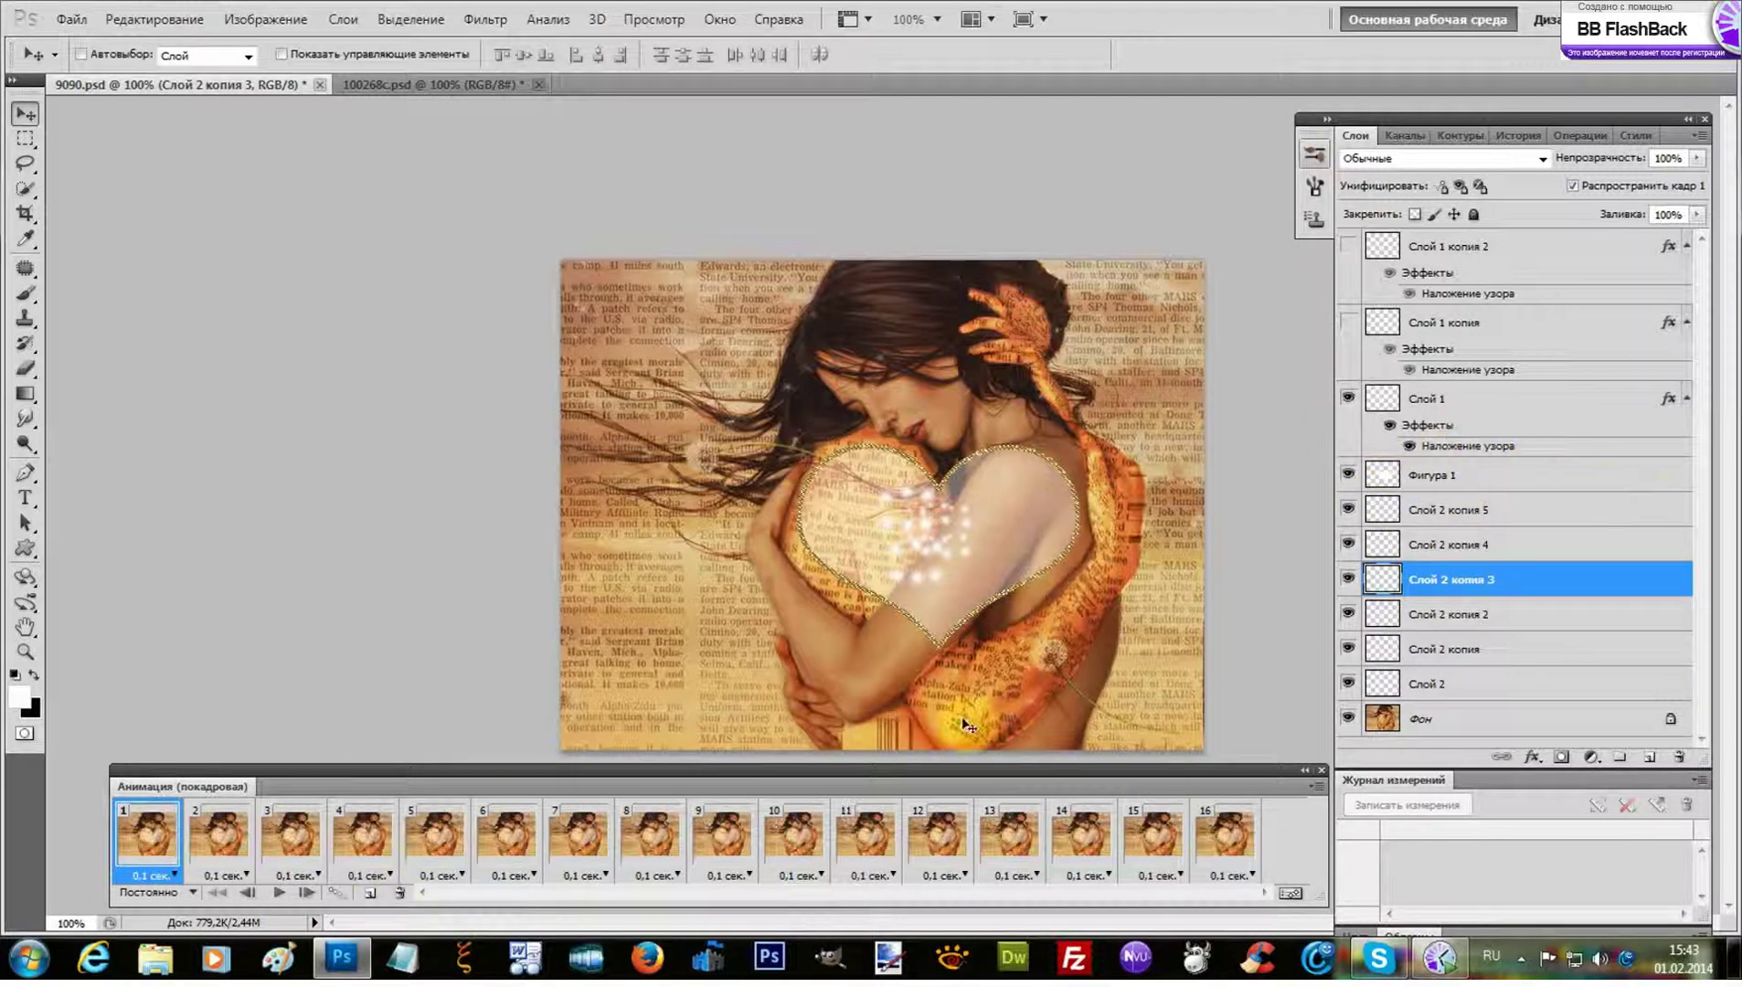
Duplicate the first frame and hide the heart outline layer Слой 1 in the first of the two frames
left_click(369, 901)
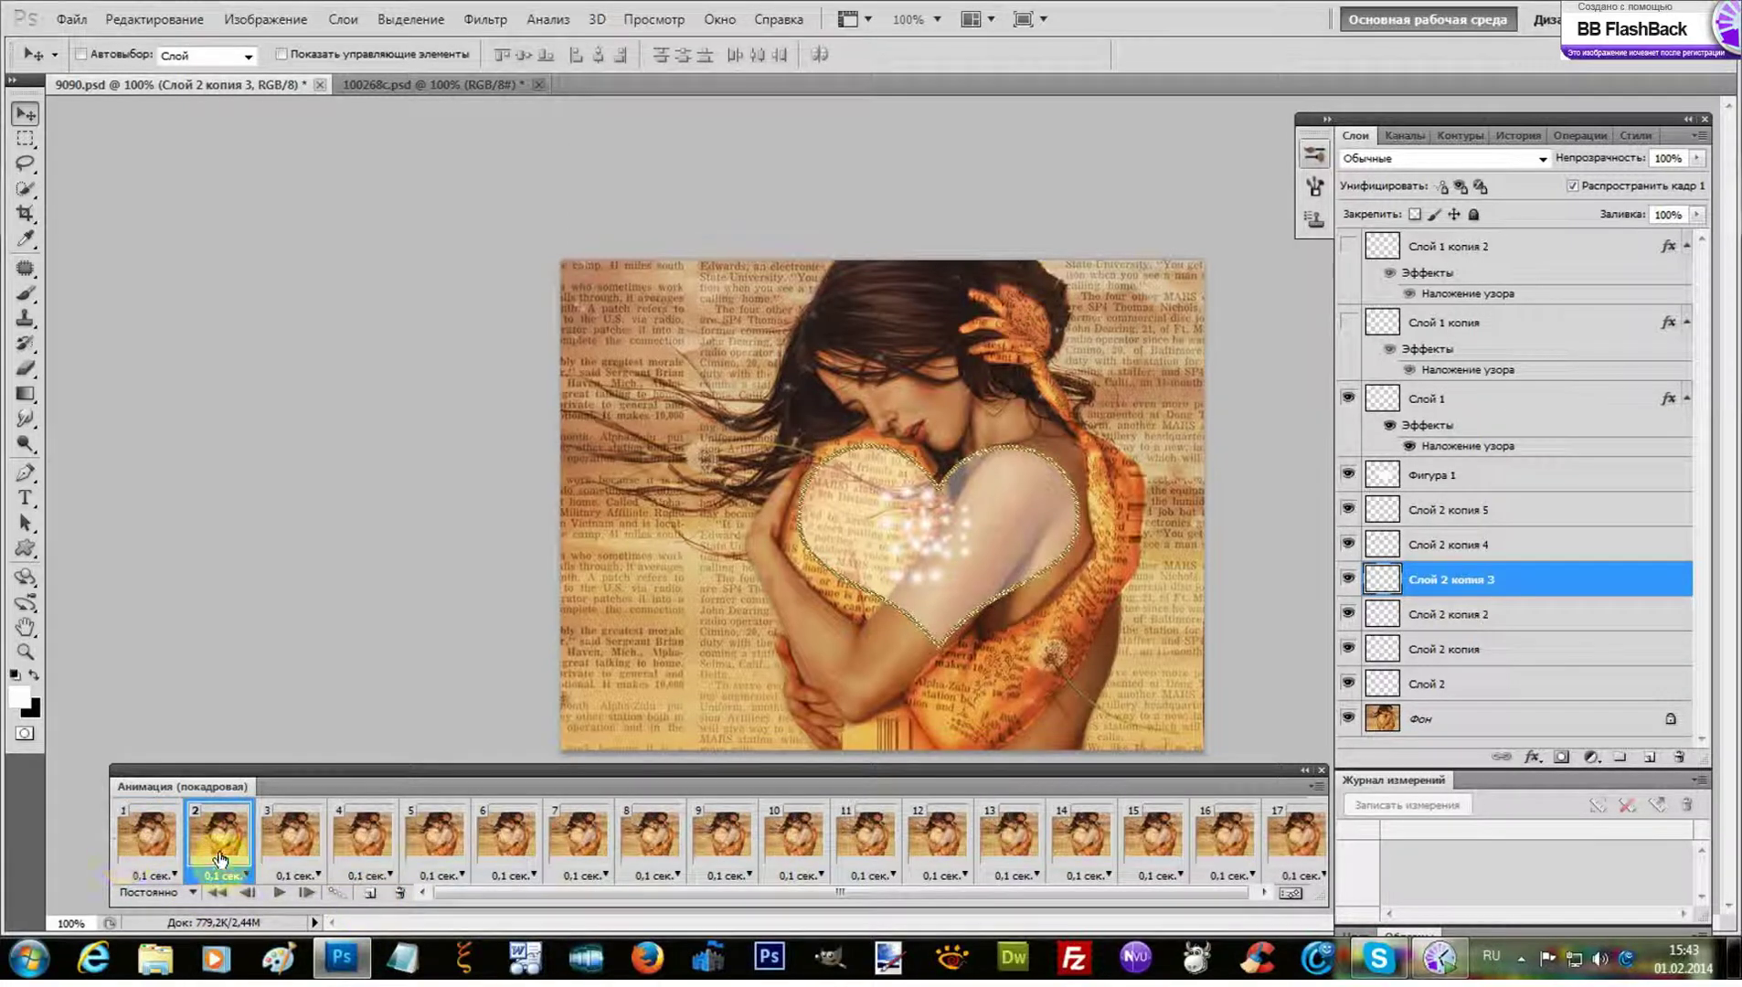
left_click(139, 845)
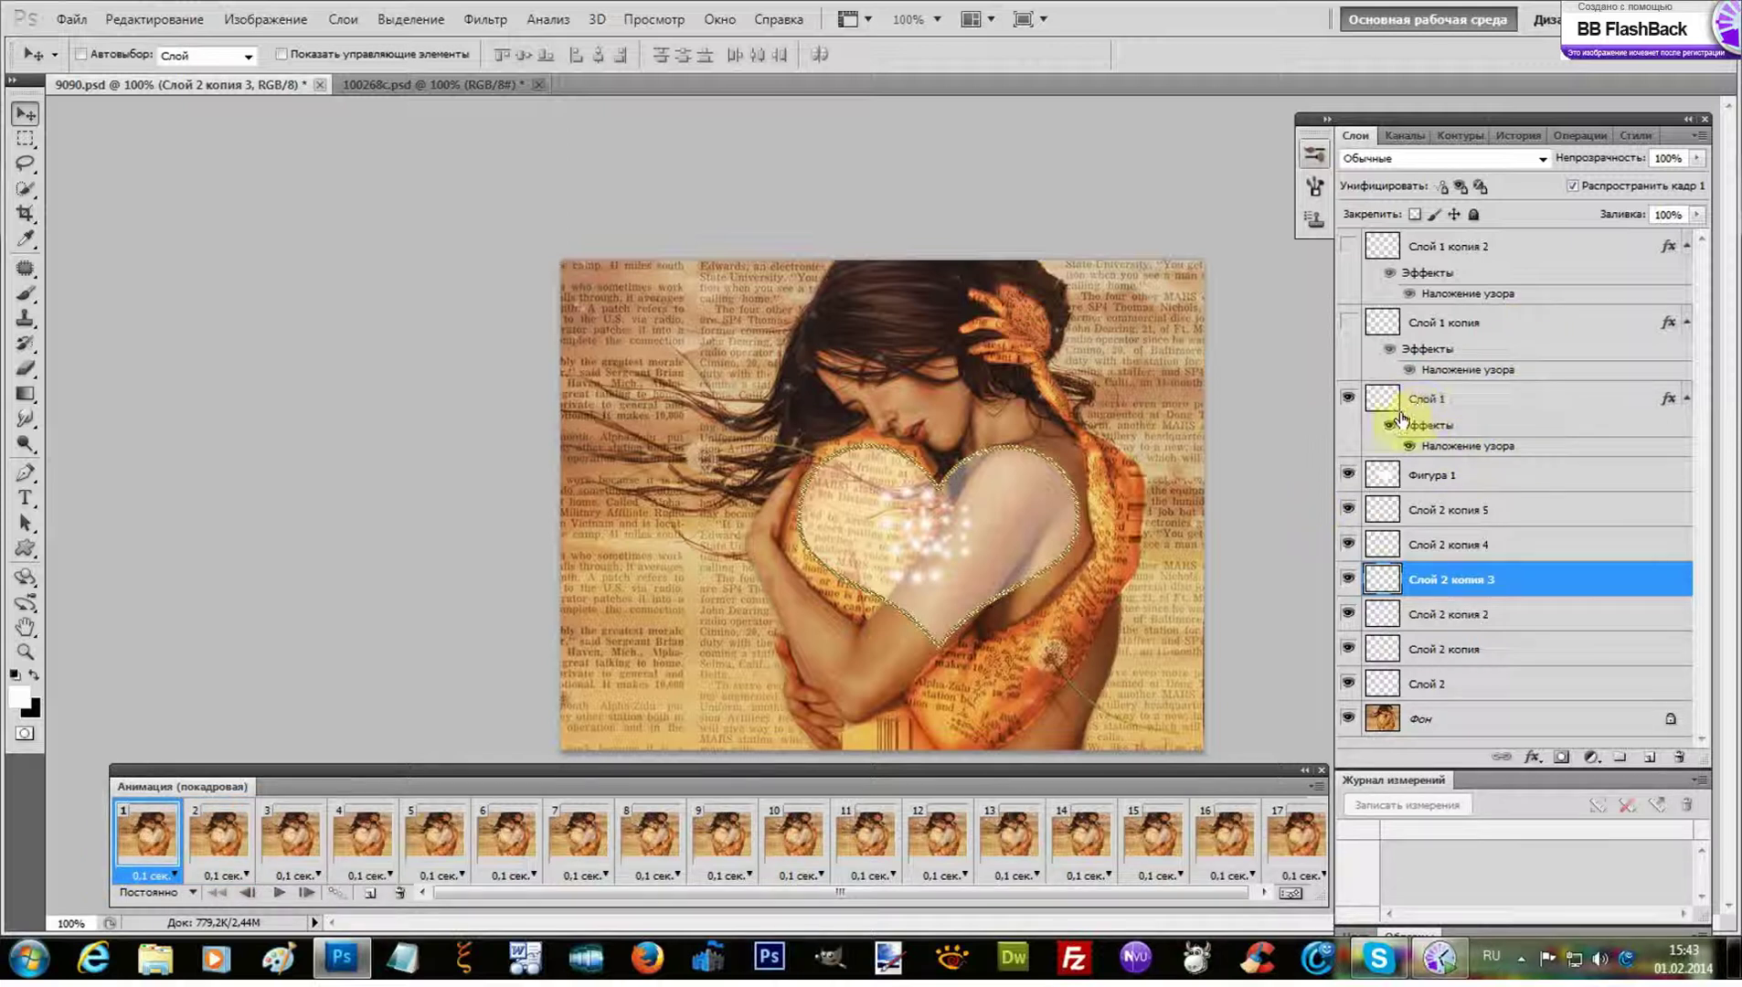
left_click(1346, 403)
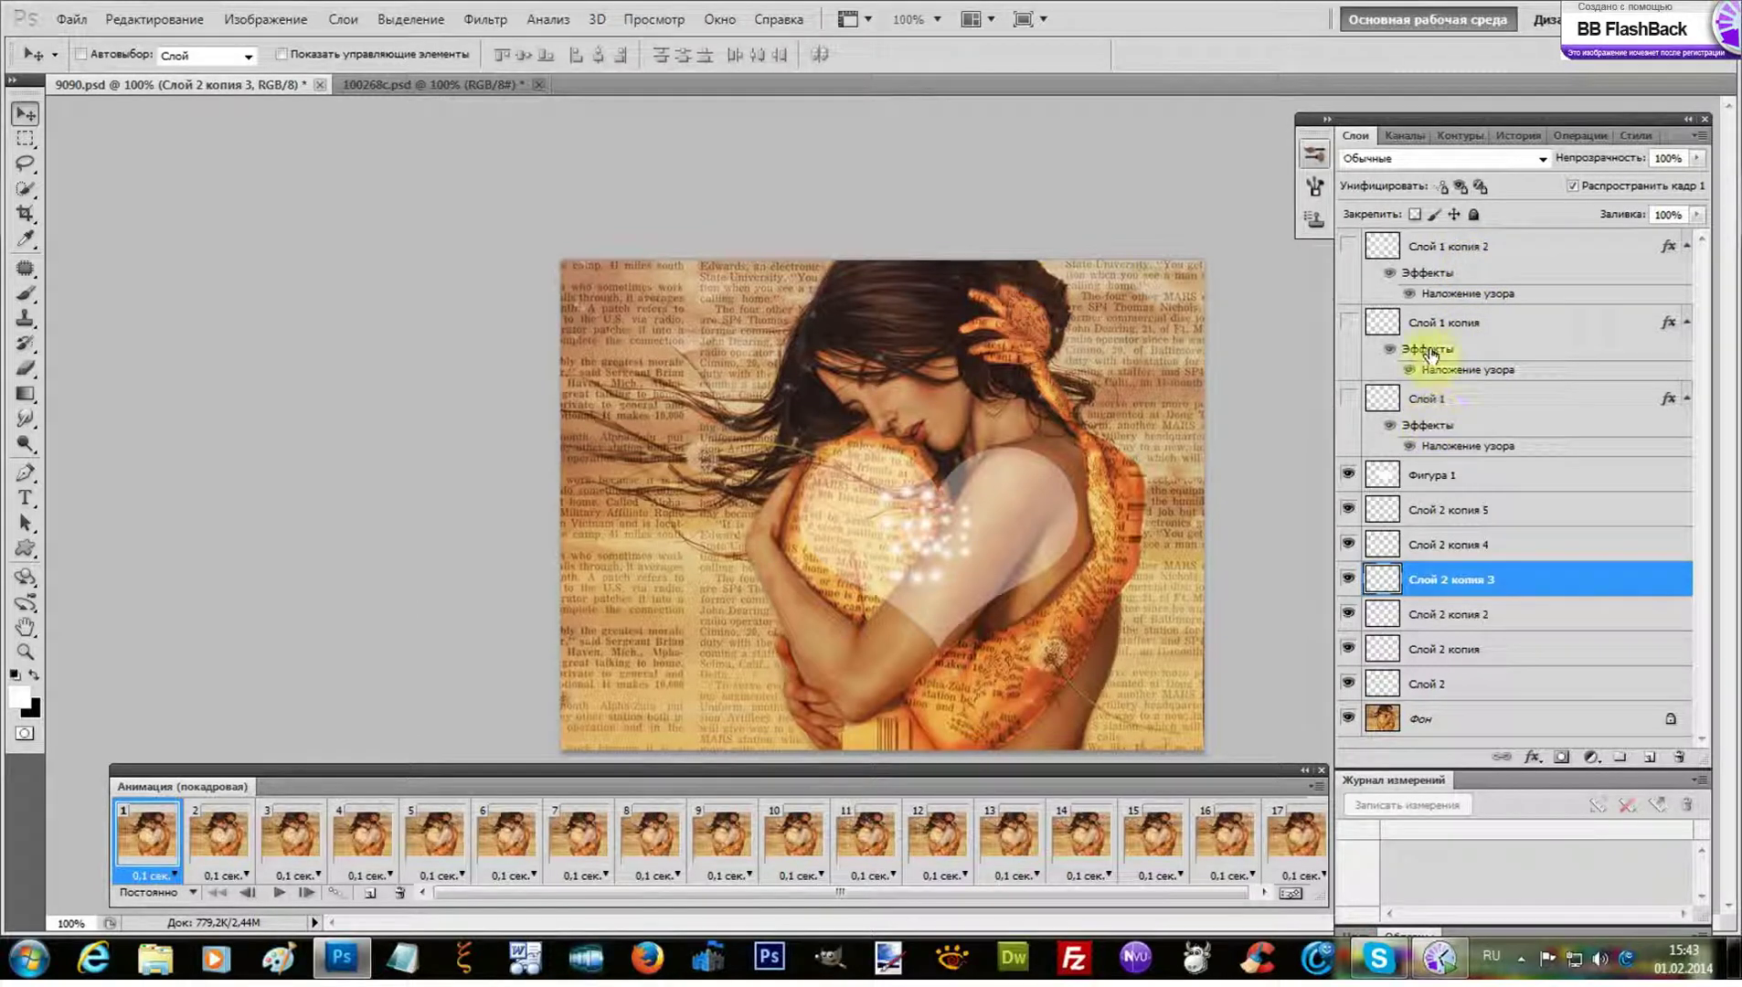
Replace the visible Слой 1 outline with Слой 1 копия in frame 3 and with Слой 1 копия 2 in frame 4
left_click(219, 840)
left_click(1384, 407, "ctrl")
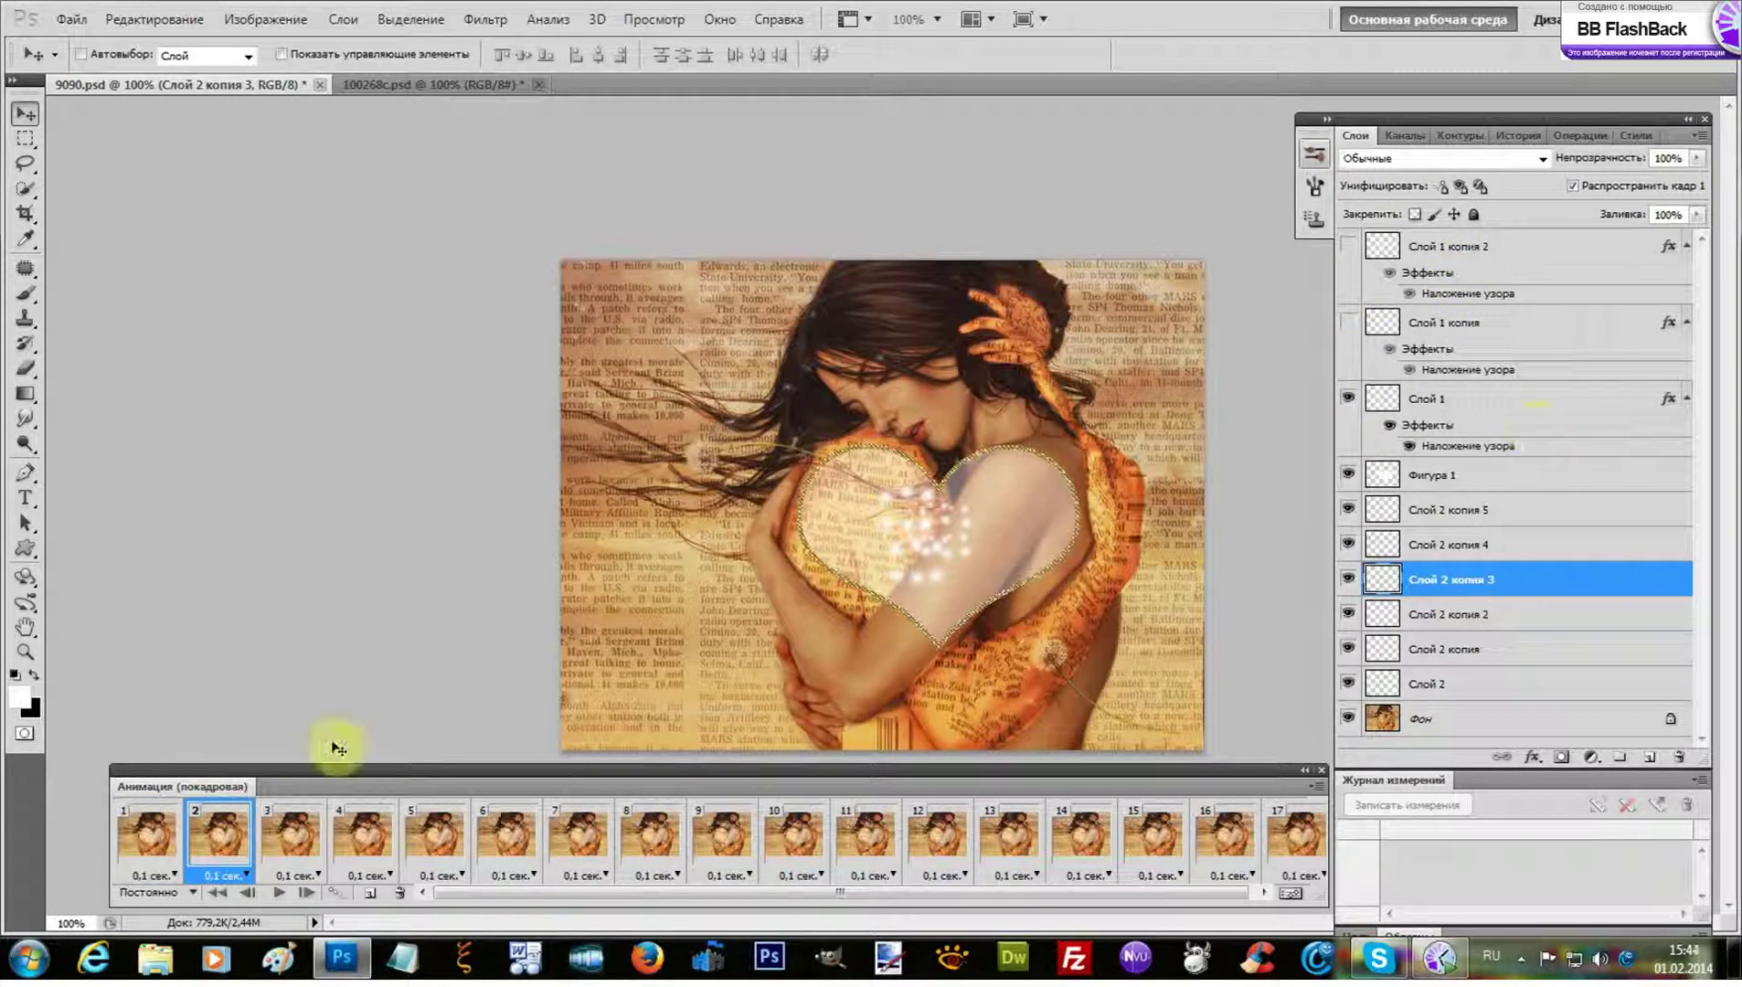
left_click(291, 848)
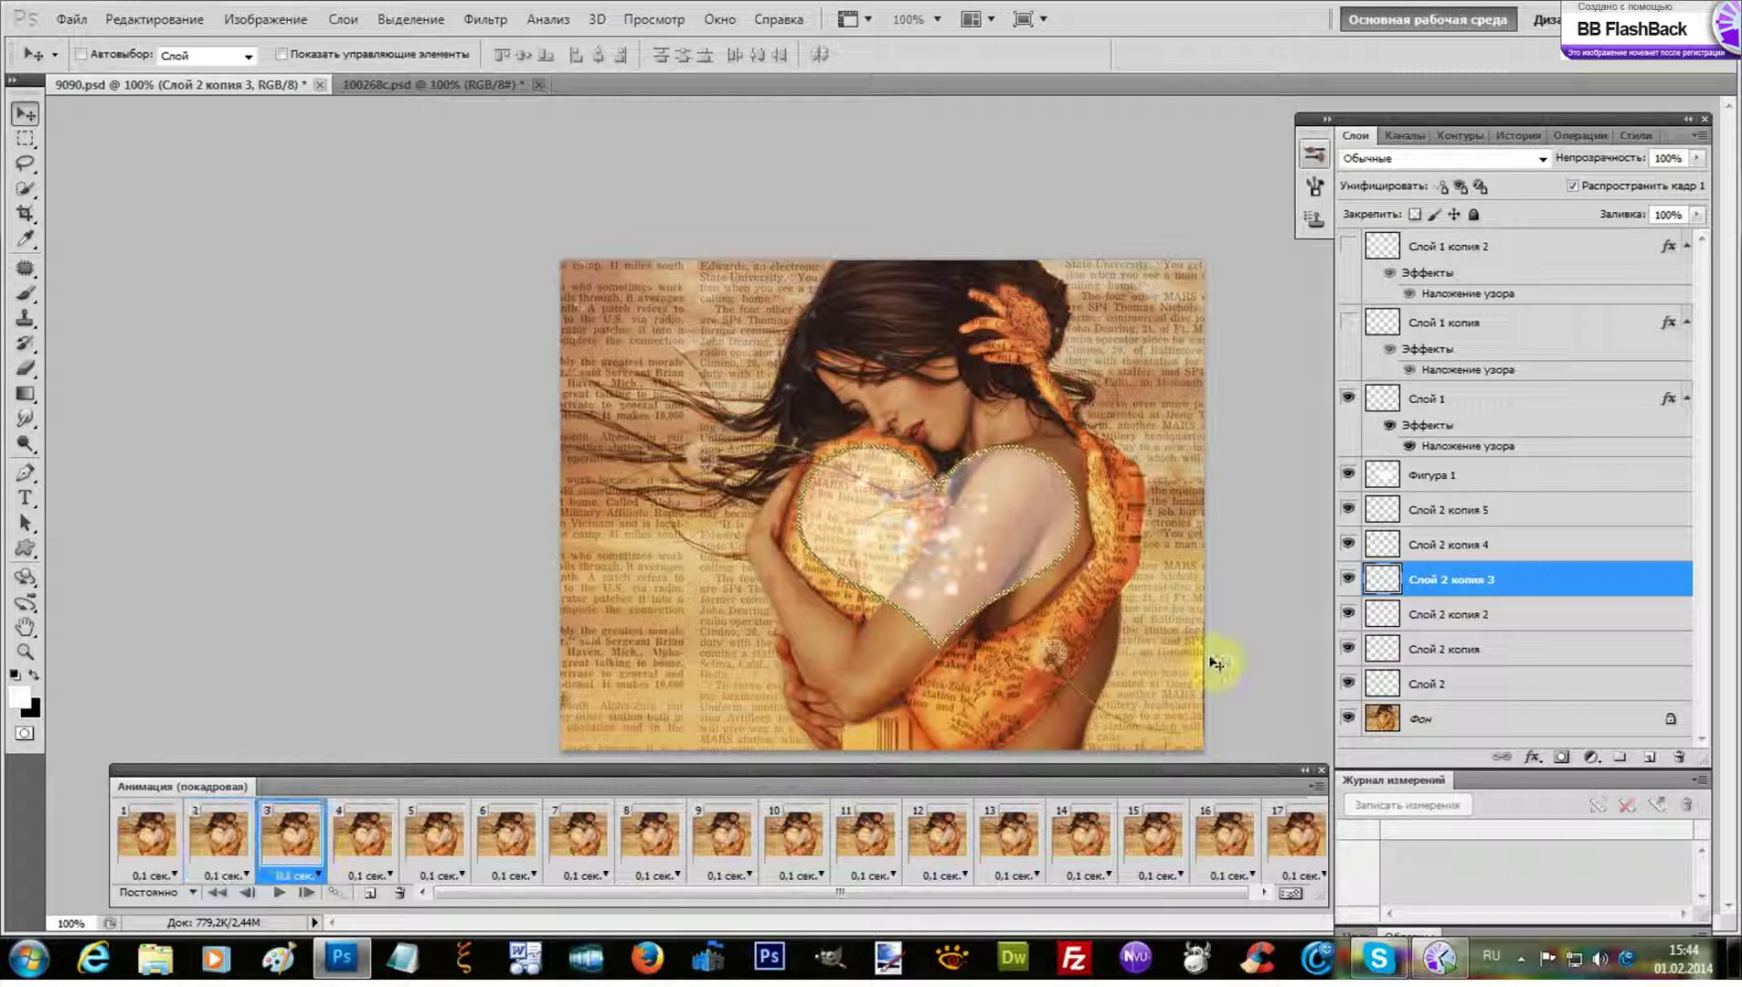
left_click(1353, 323)
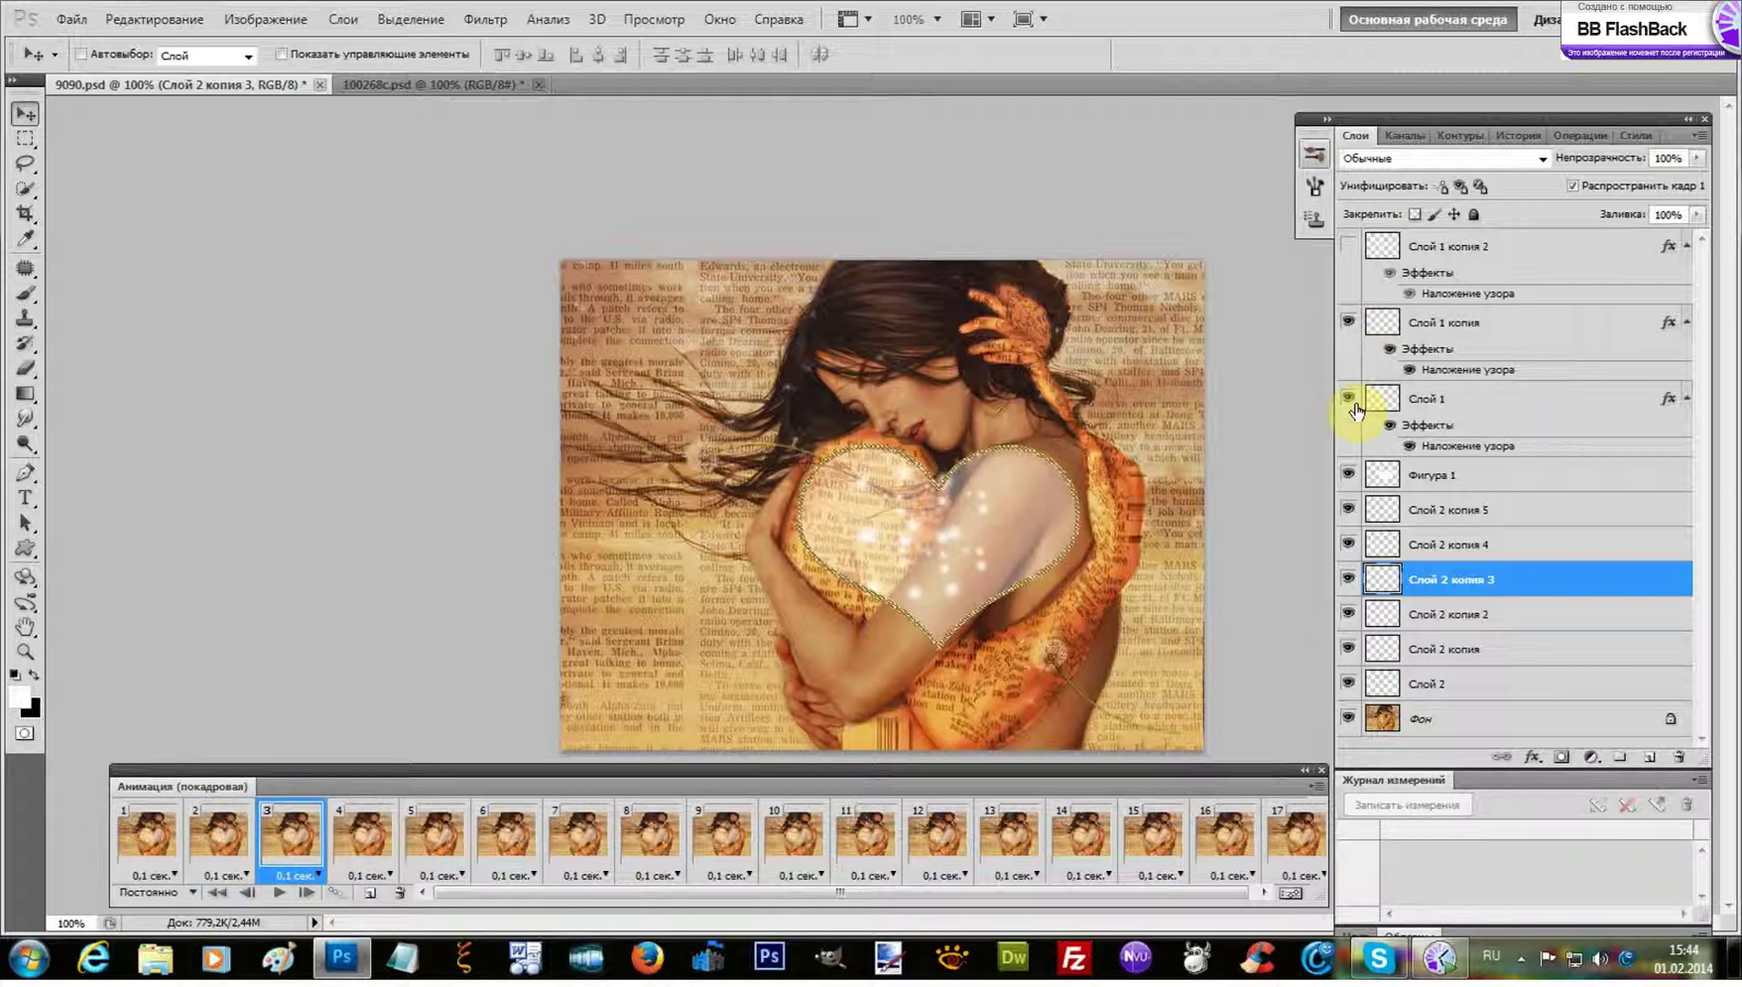
left_click(1351, 402)
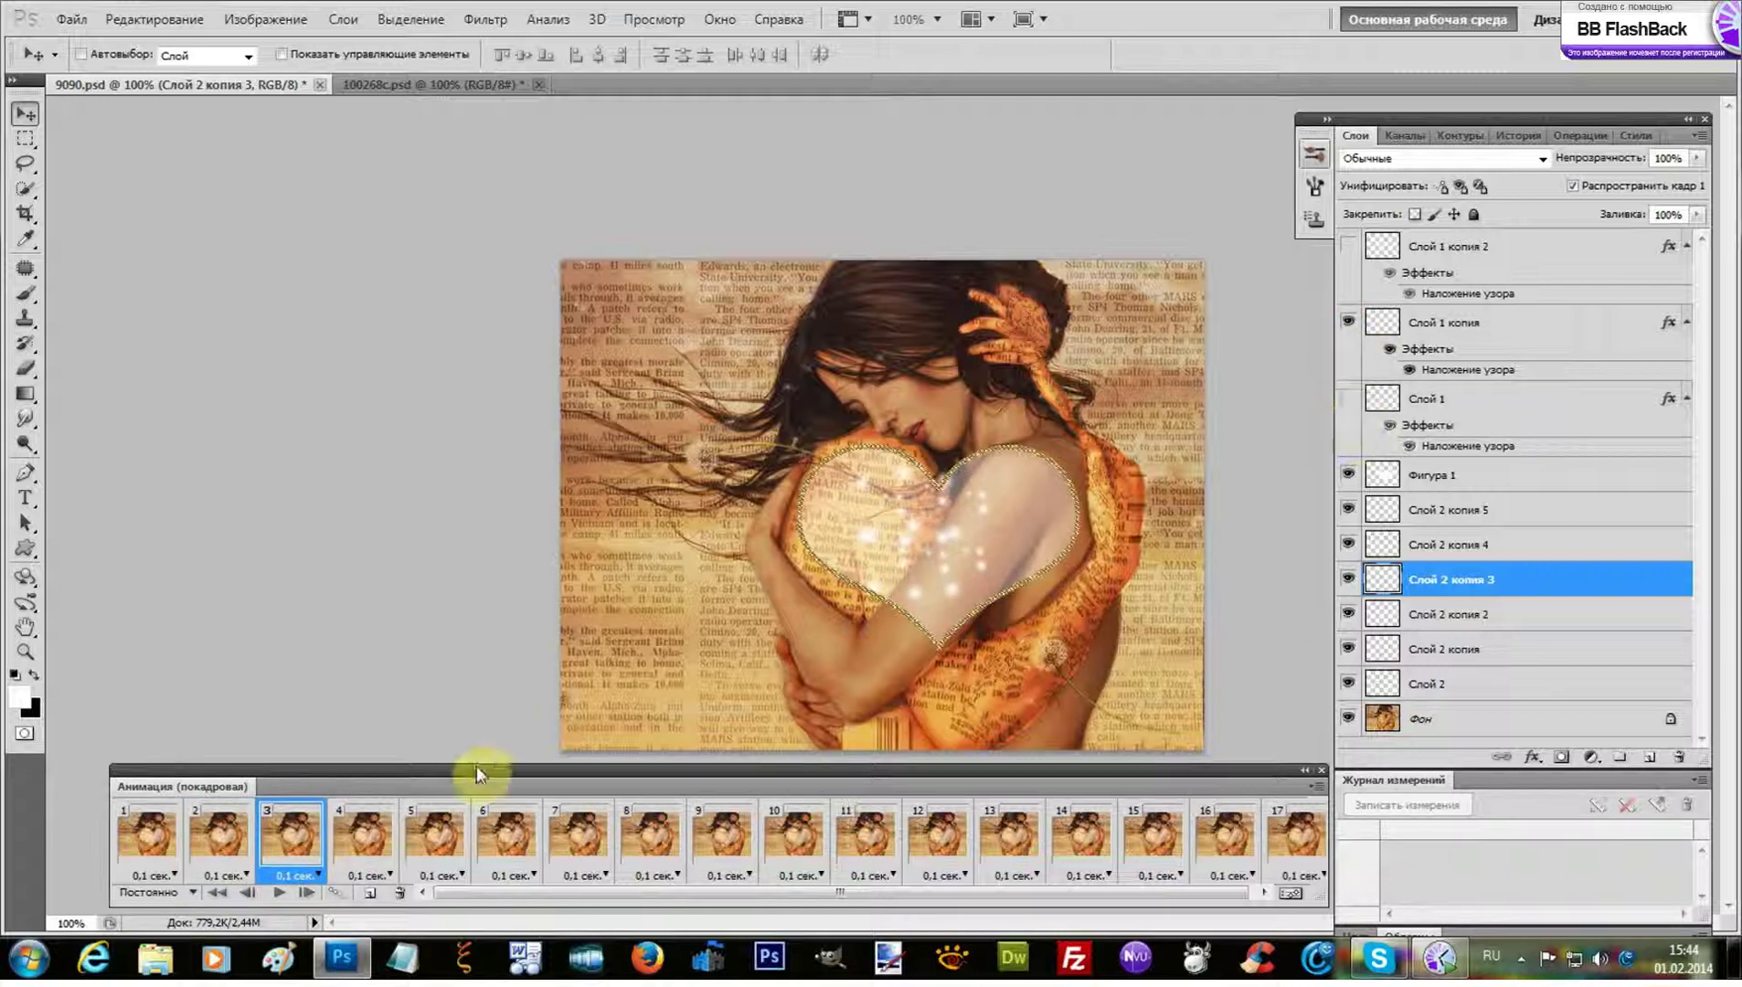
left_click(366, 847)
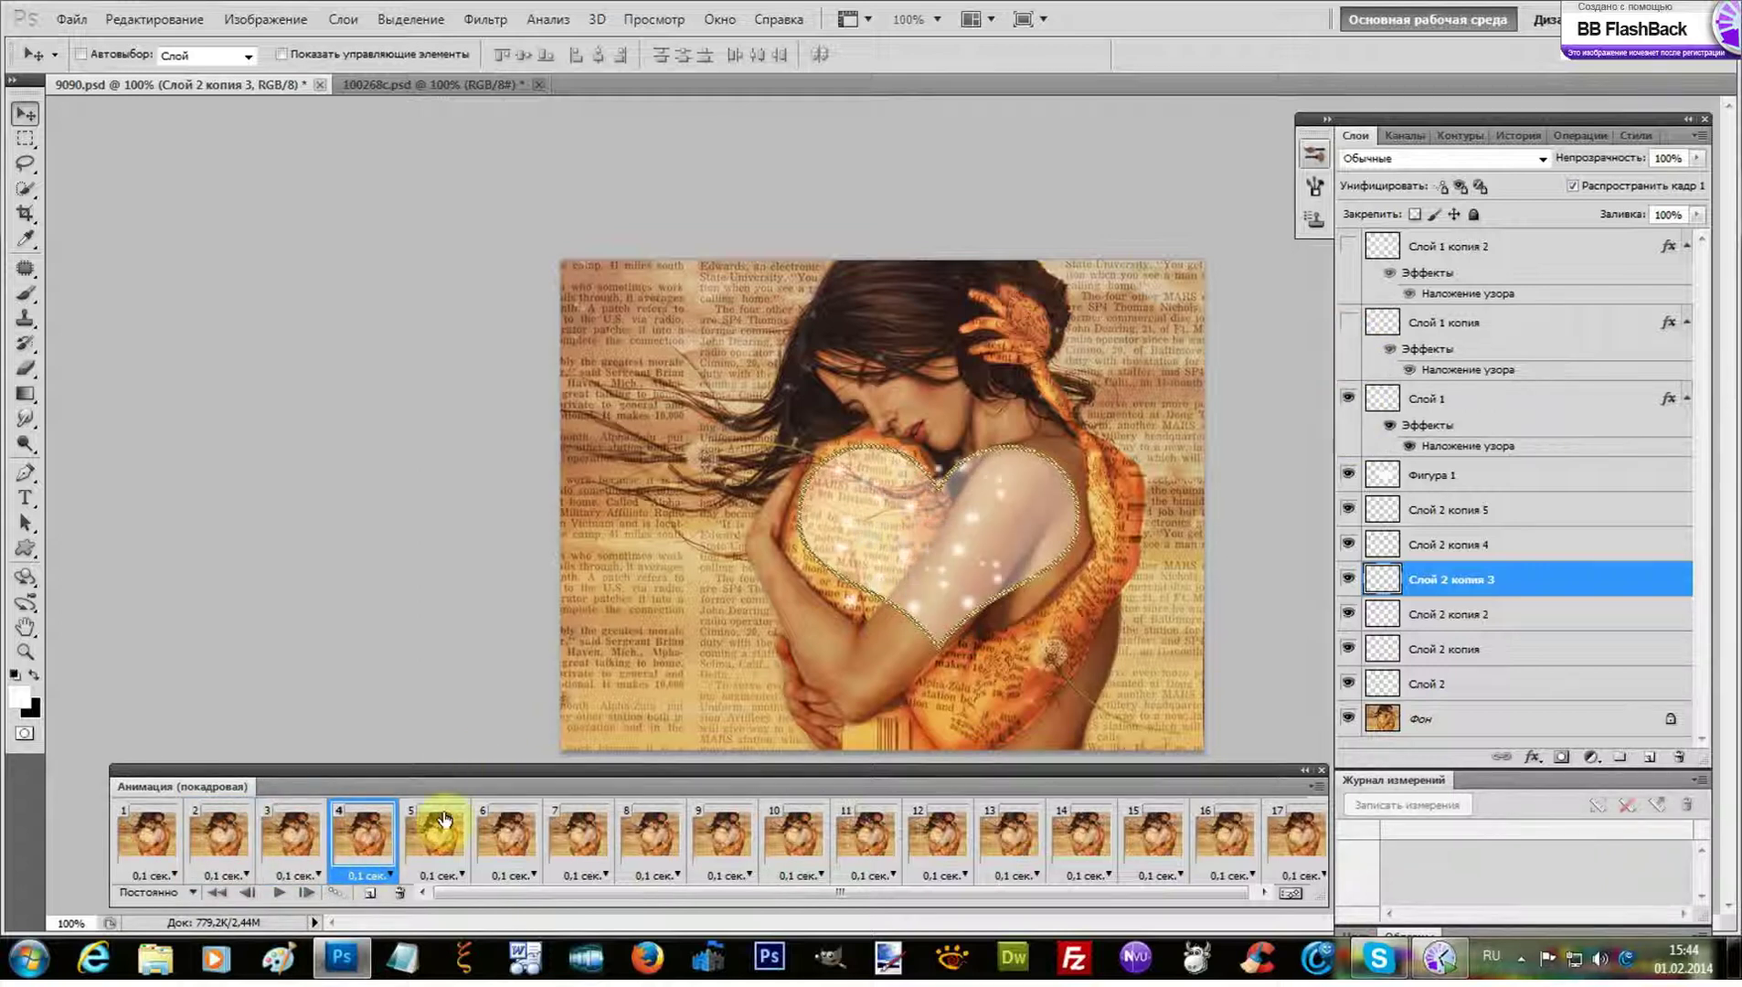
left_click(1349, 249)
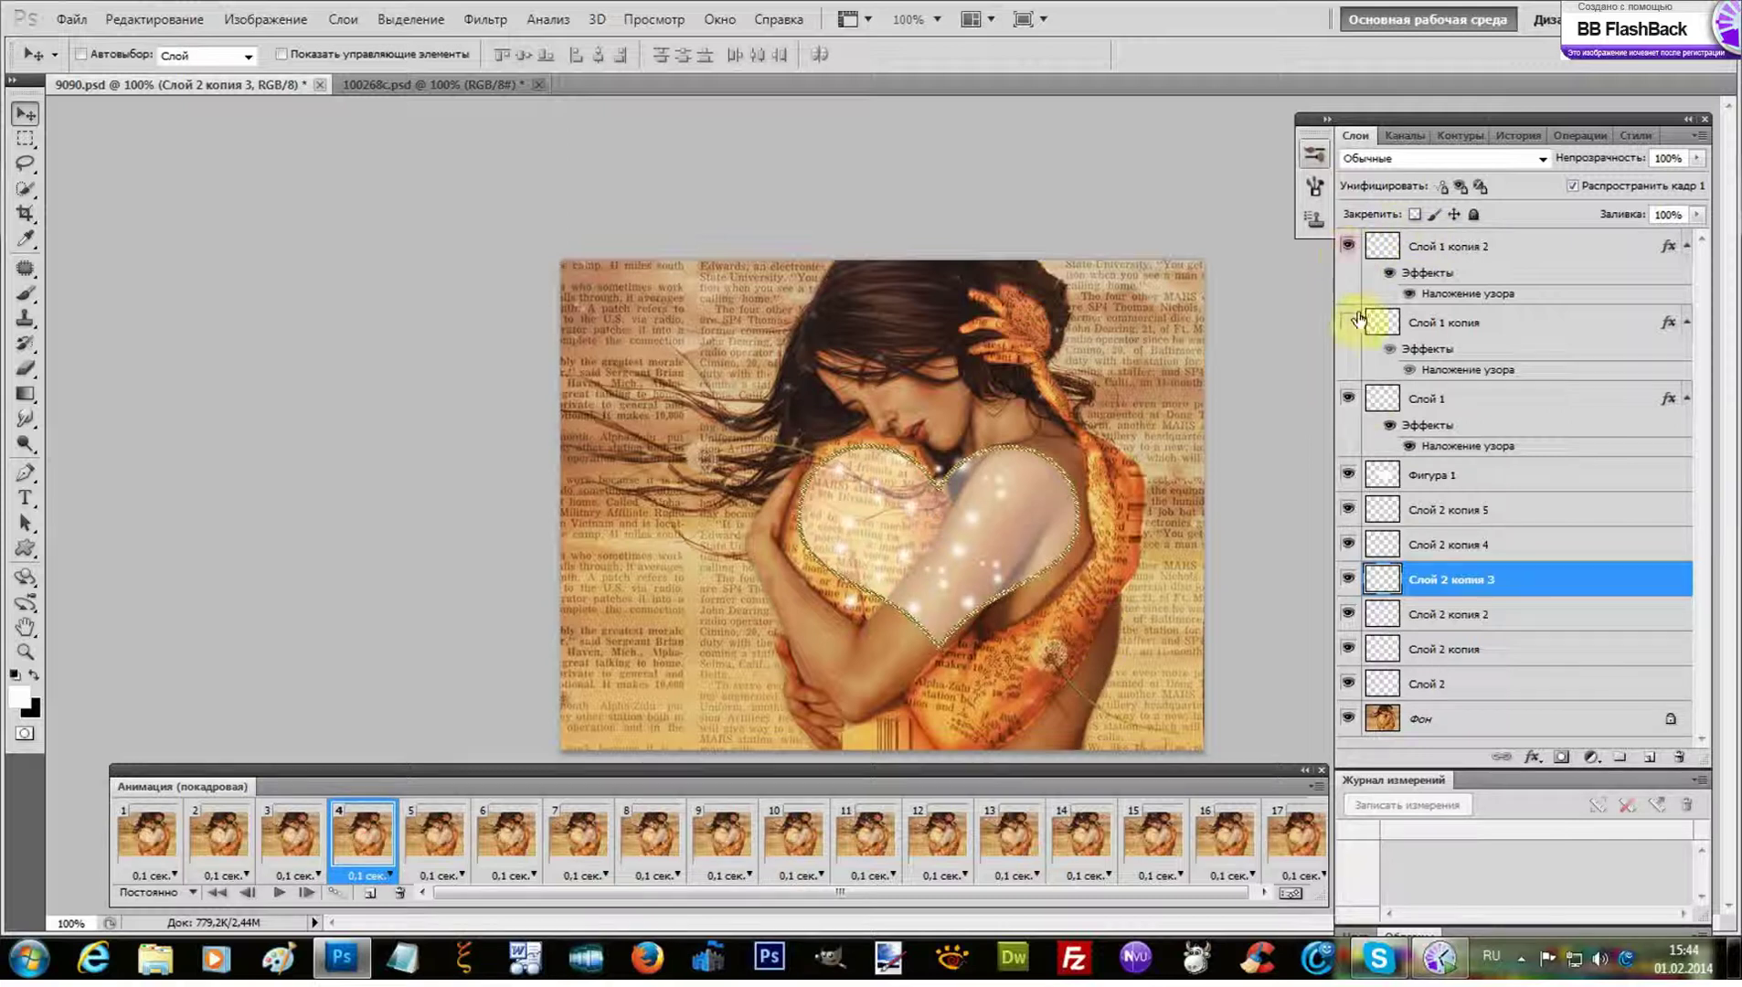
left_click(1345, 402)
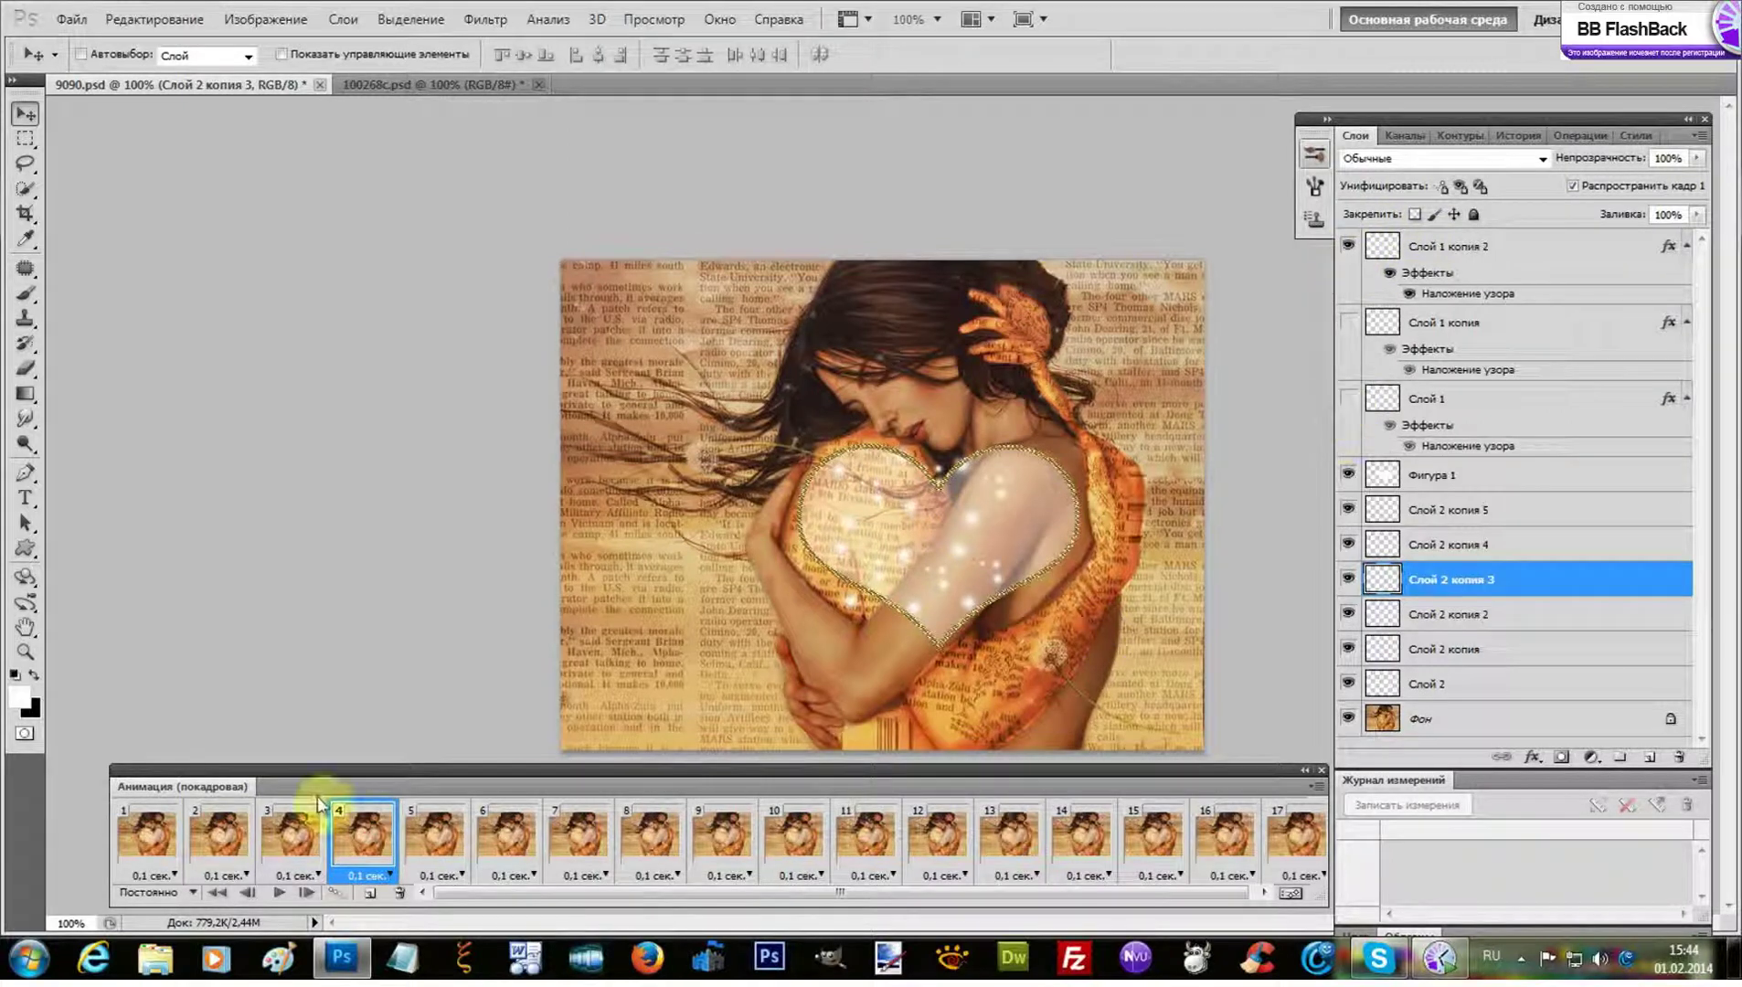
Keep Слой 1 in frame 5, but show Слой 1 копия instead in frame 6 and Слой 1 копия 2 in frame 7
left_click(429, 838)
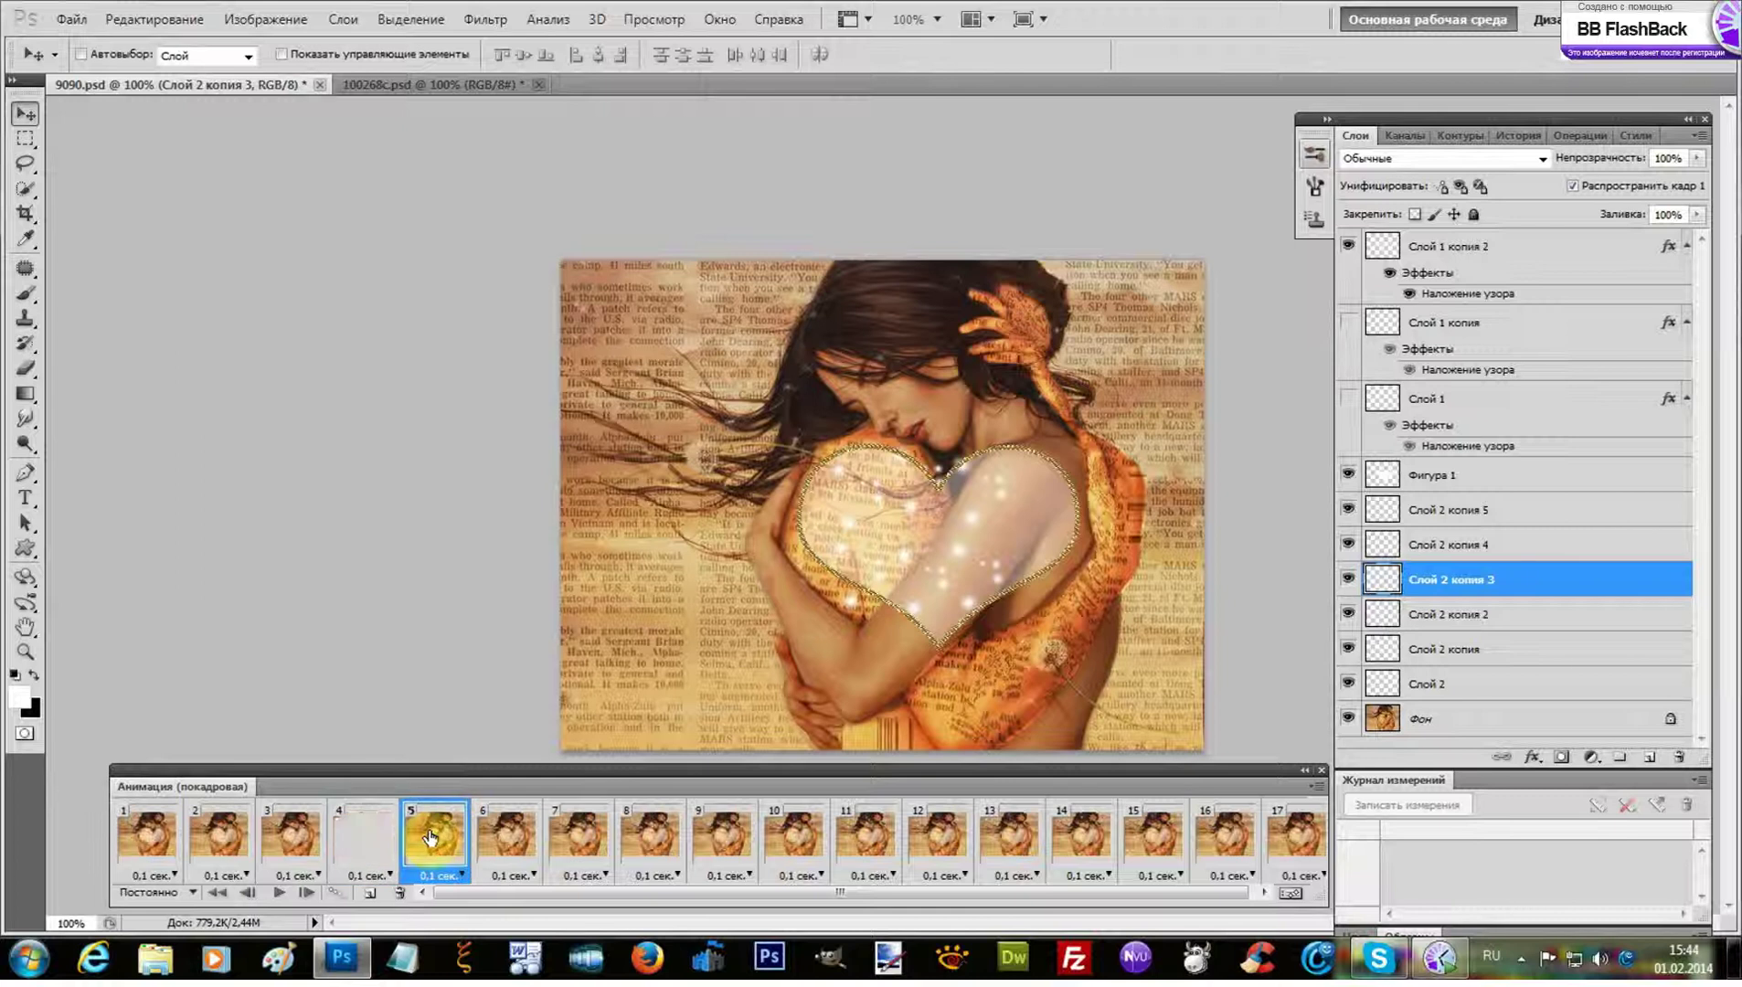
left_click(498, 830)
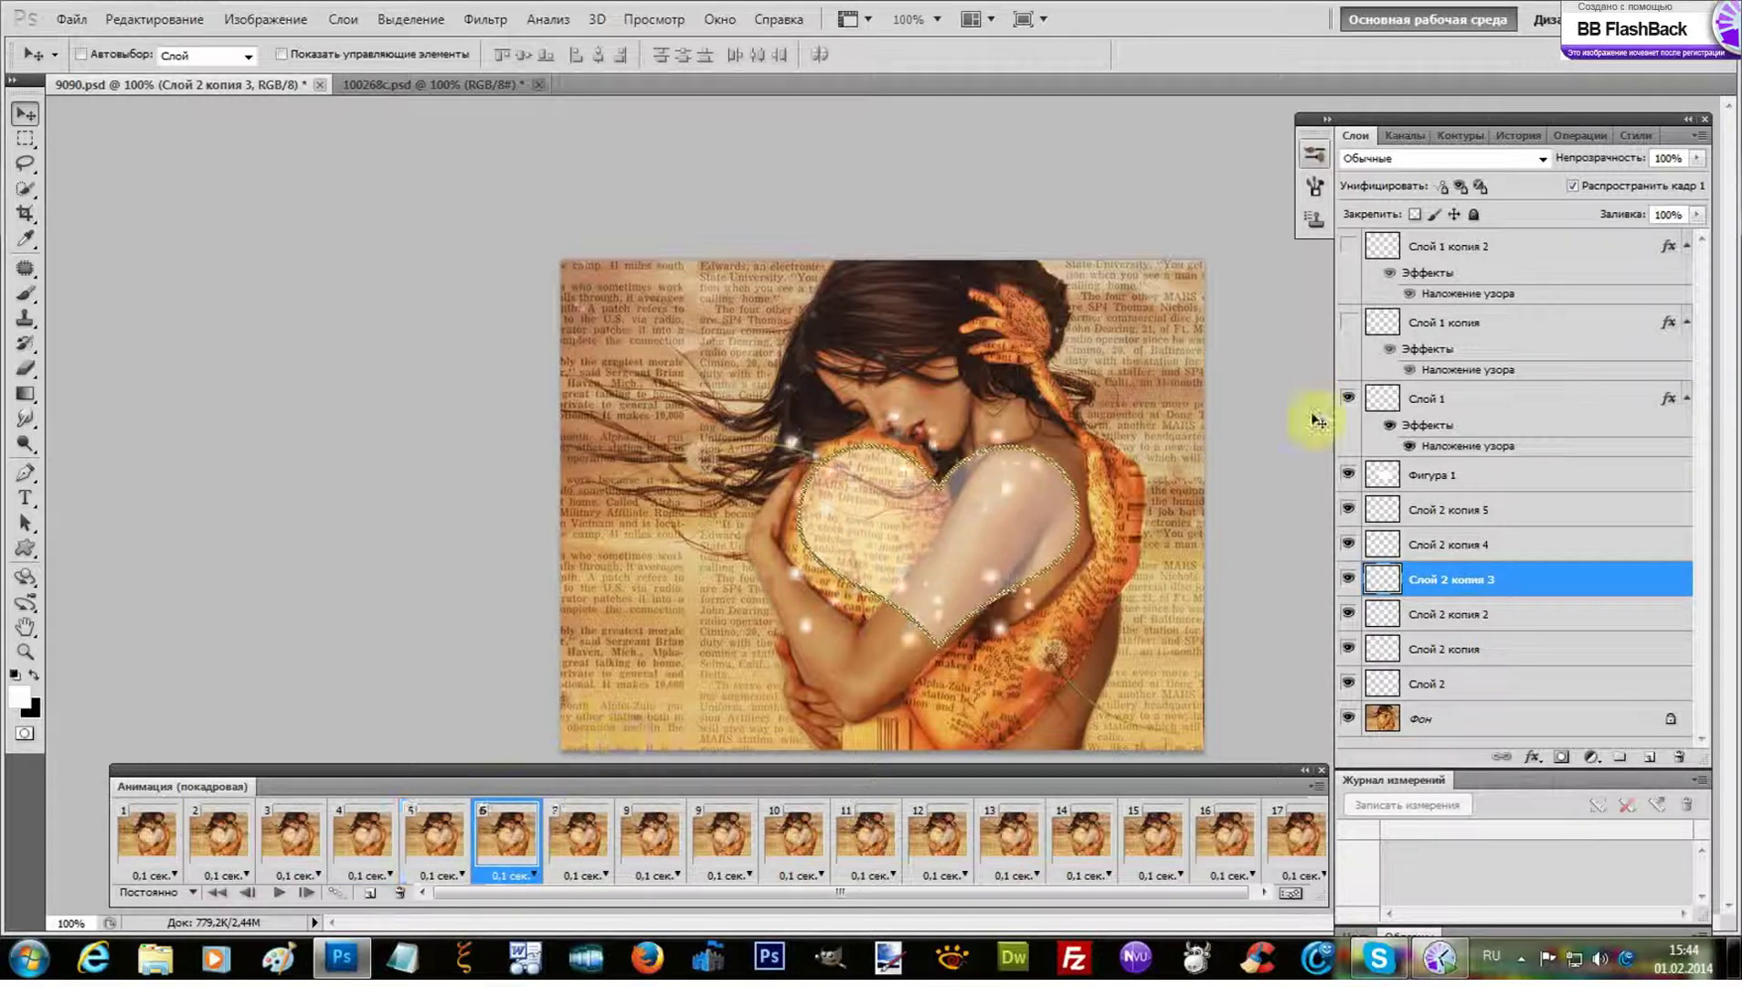
left_click(1348, 321)
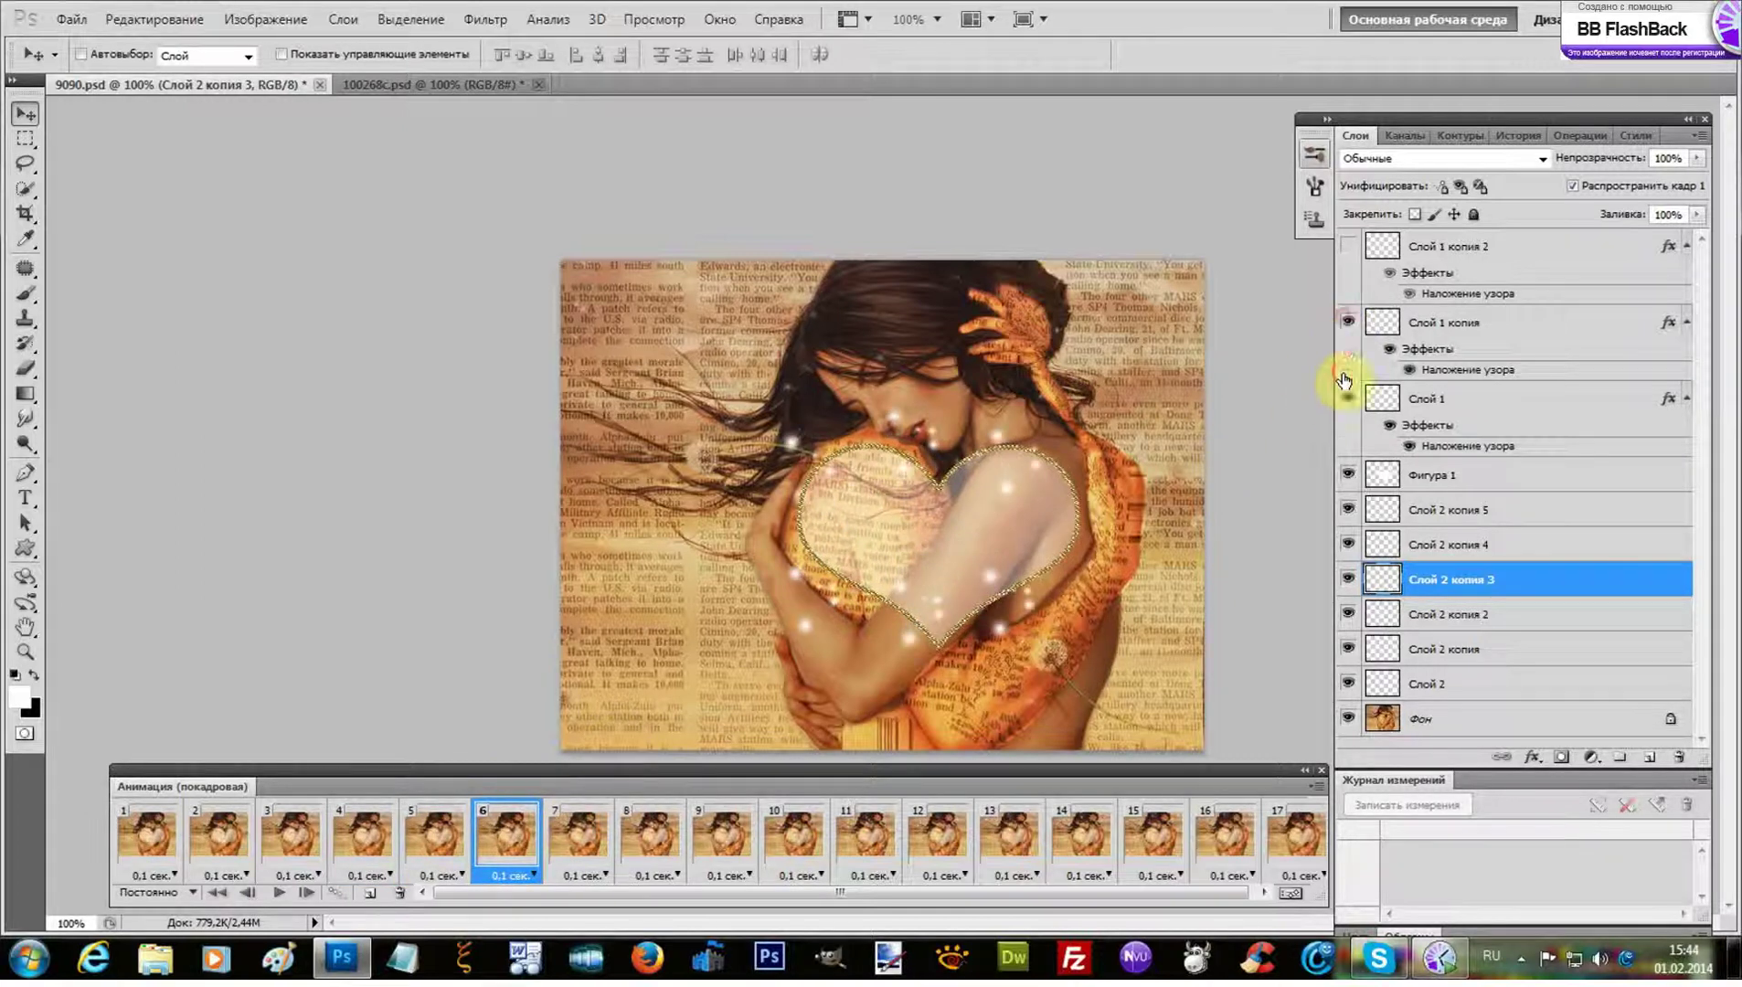
left_click(579, 832)
left_click(1349, 246)
left_click(1348, 324)
left_click(1348, 246)
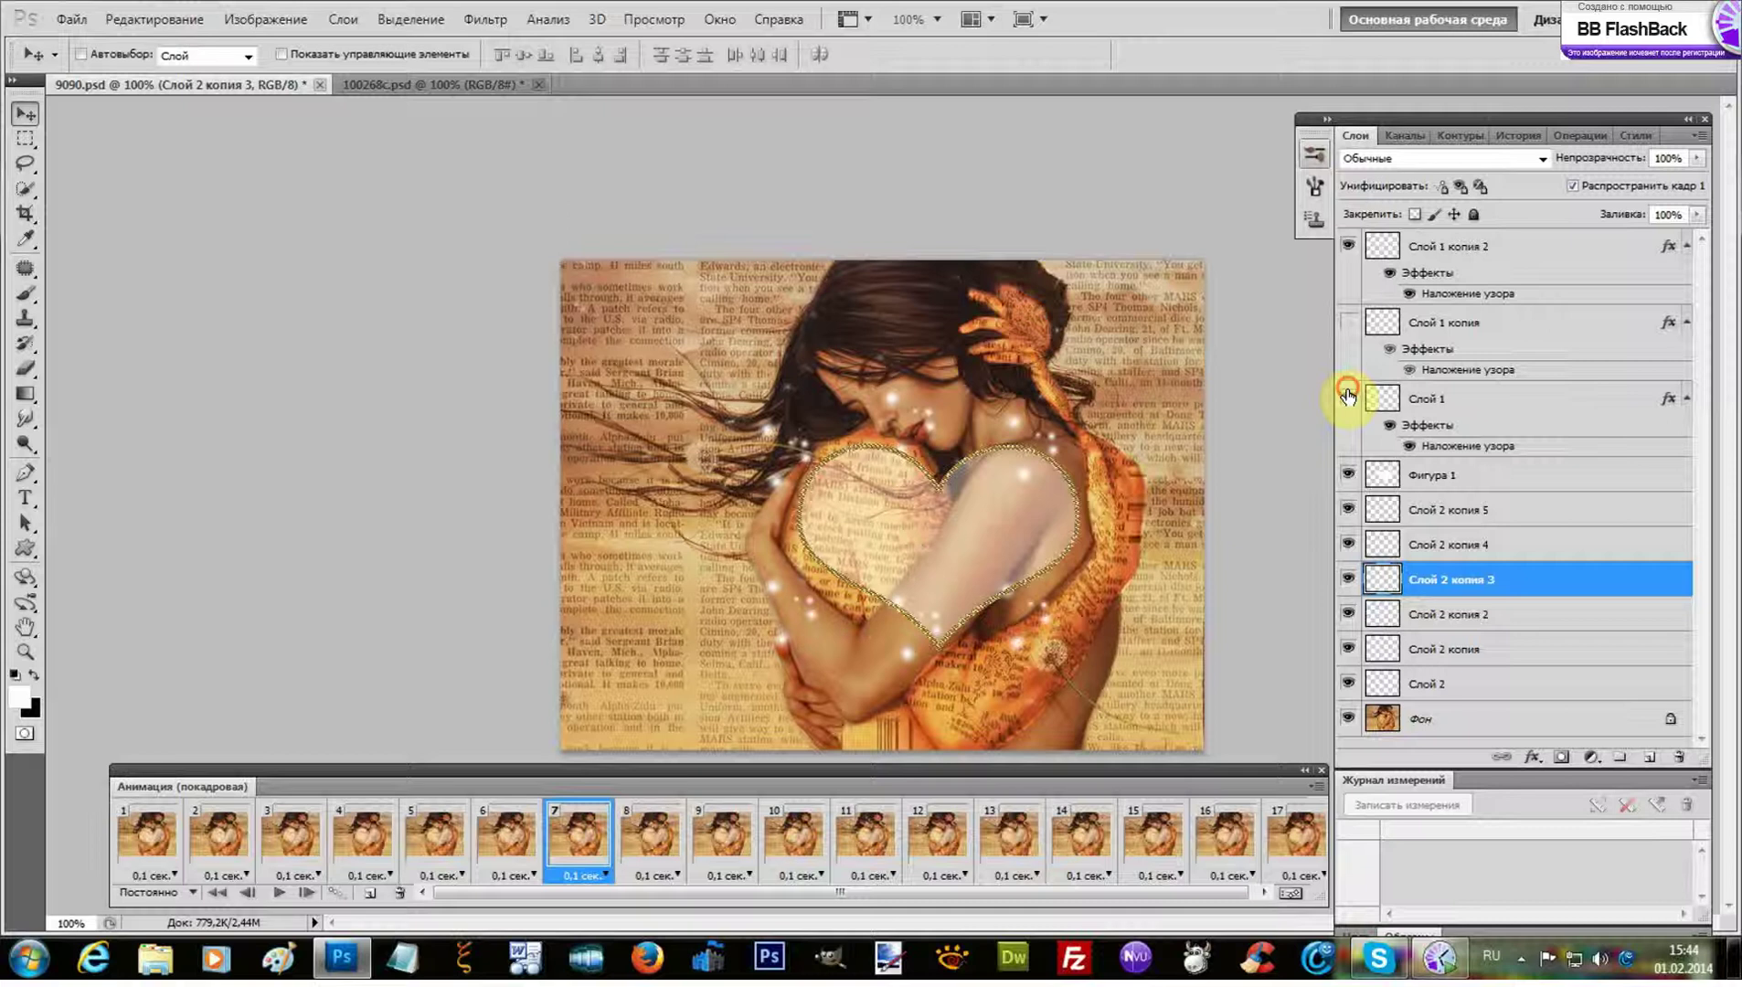
Keep Слой 1 in frame 8, but show Слой 1 копия instead in frame 9 and Слой 1 копия 2 in frame 10
left_click(649, 830)
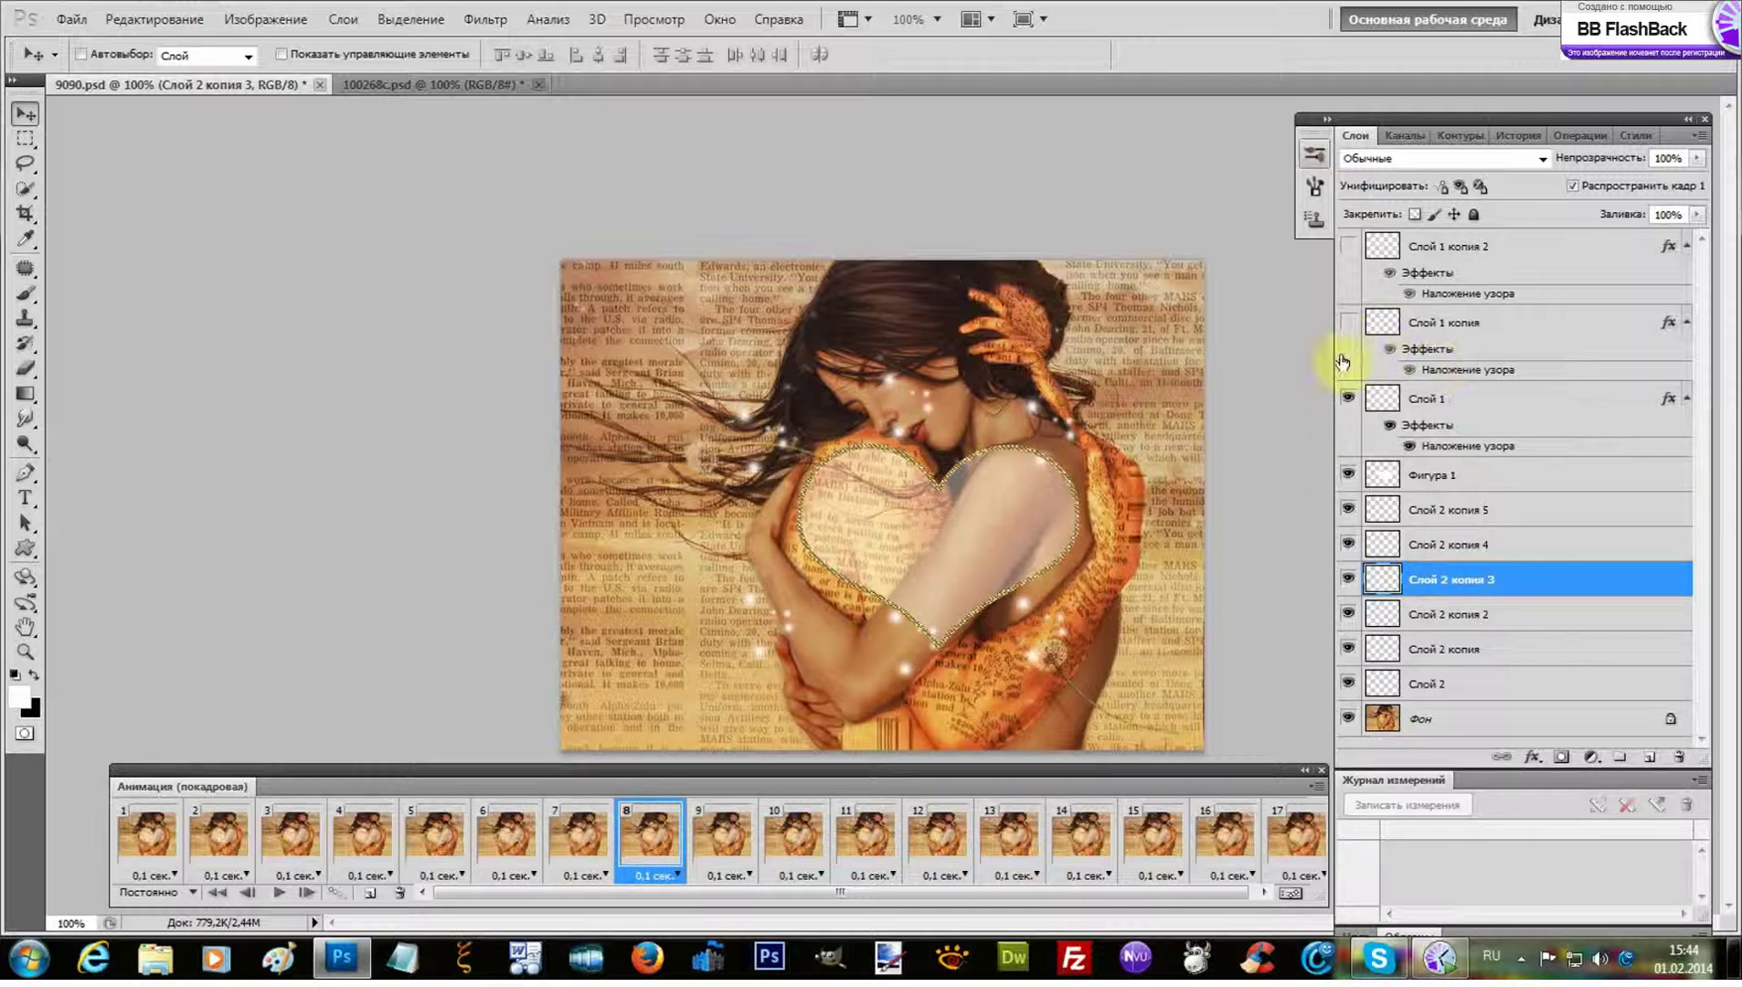
left_click(722, 832)
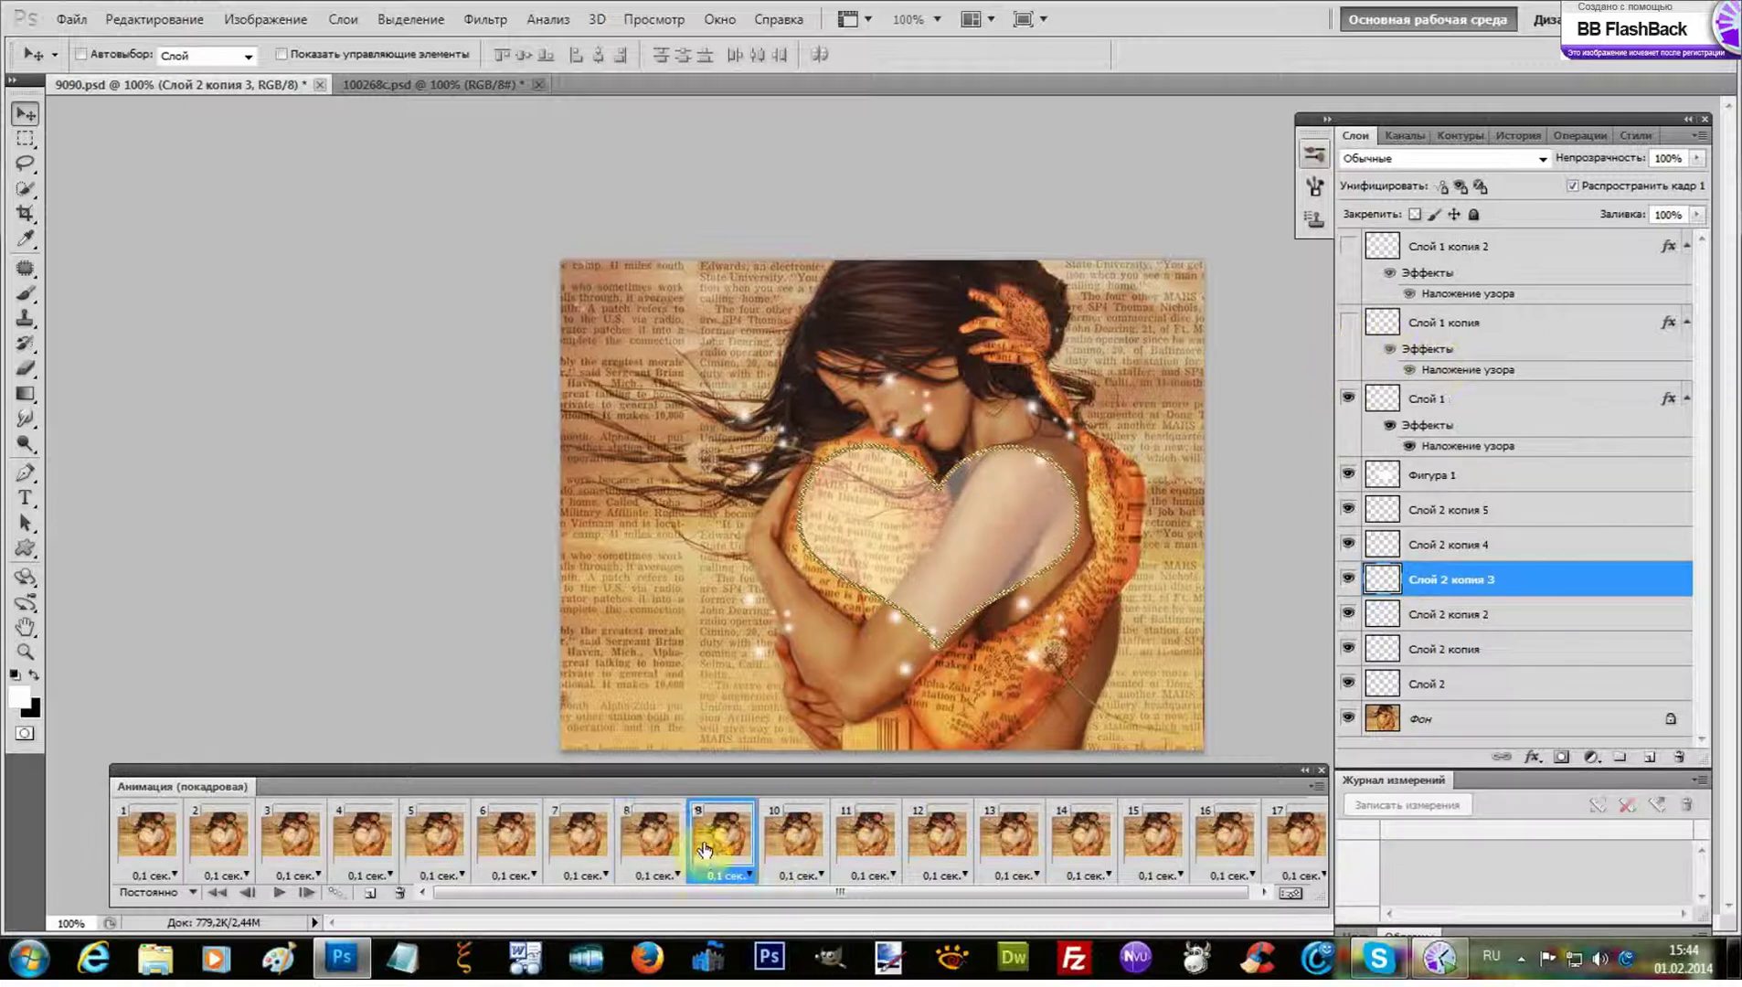
left_click(1345, 325)
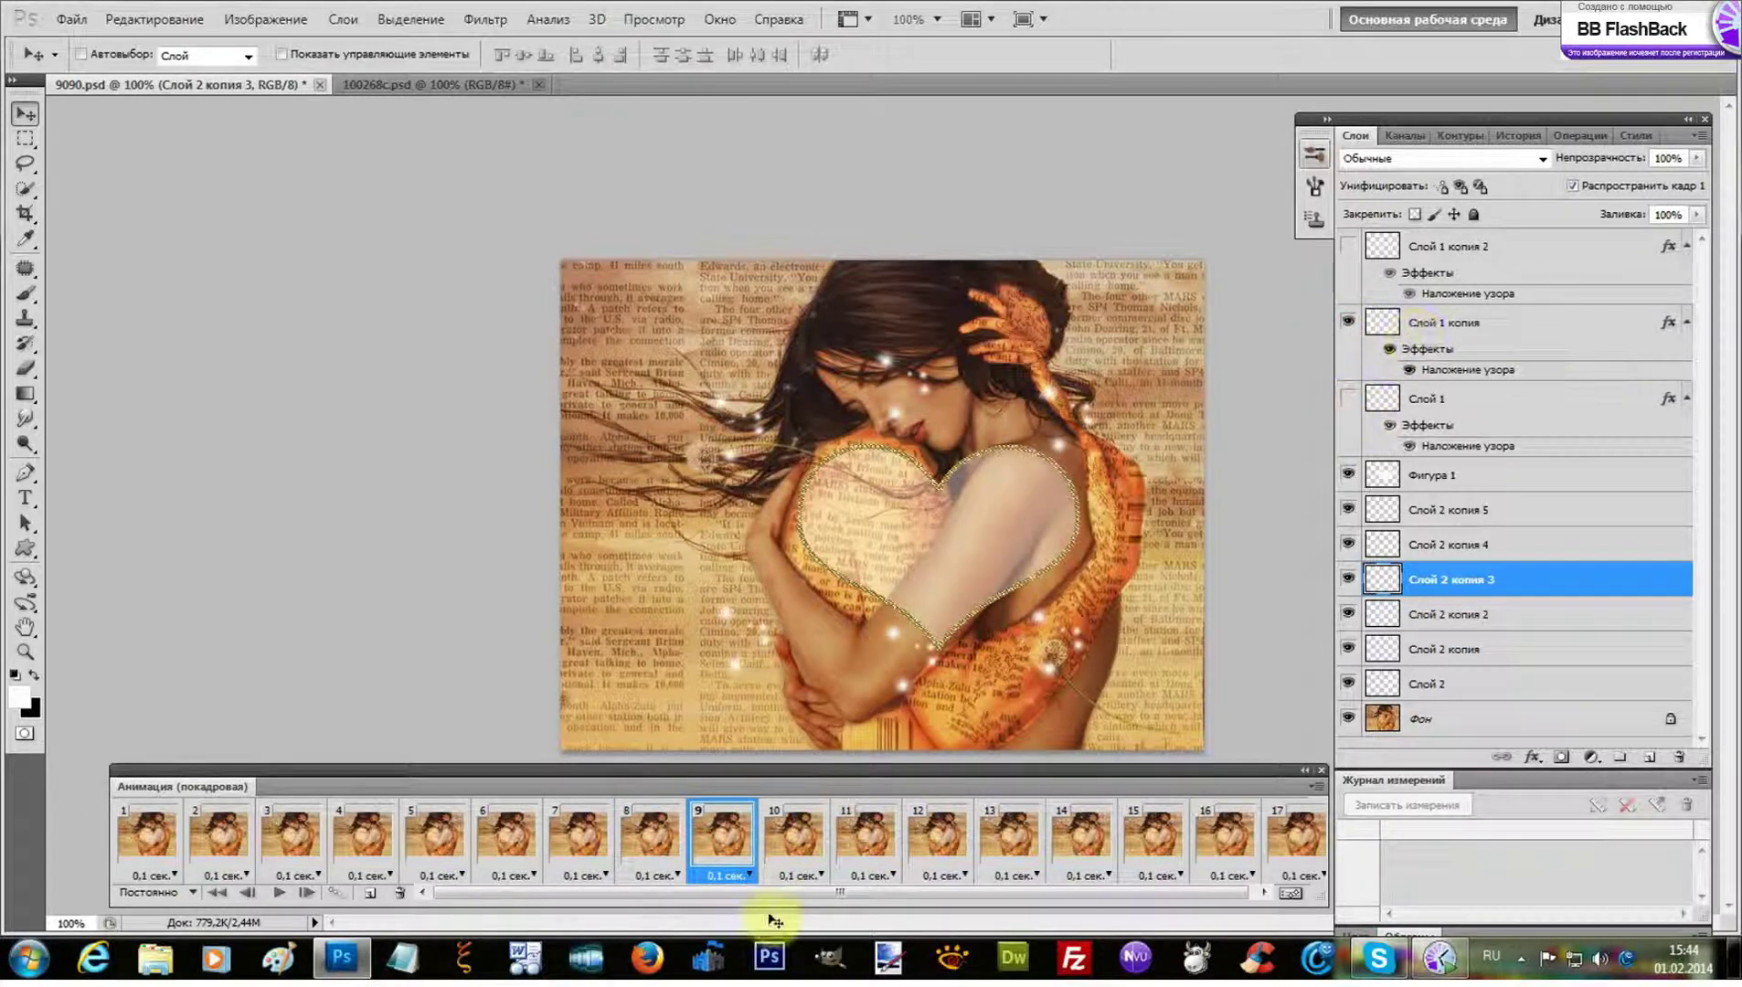
left_click(793, 834)
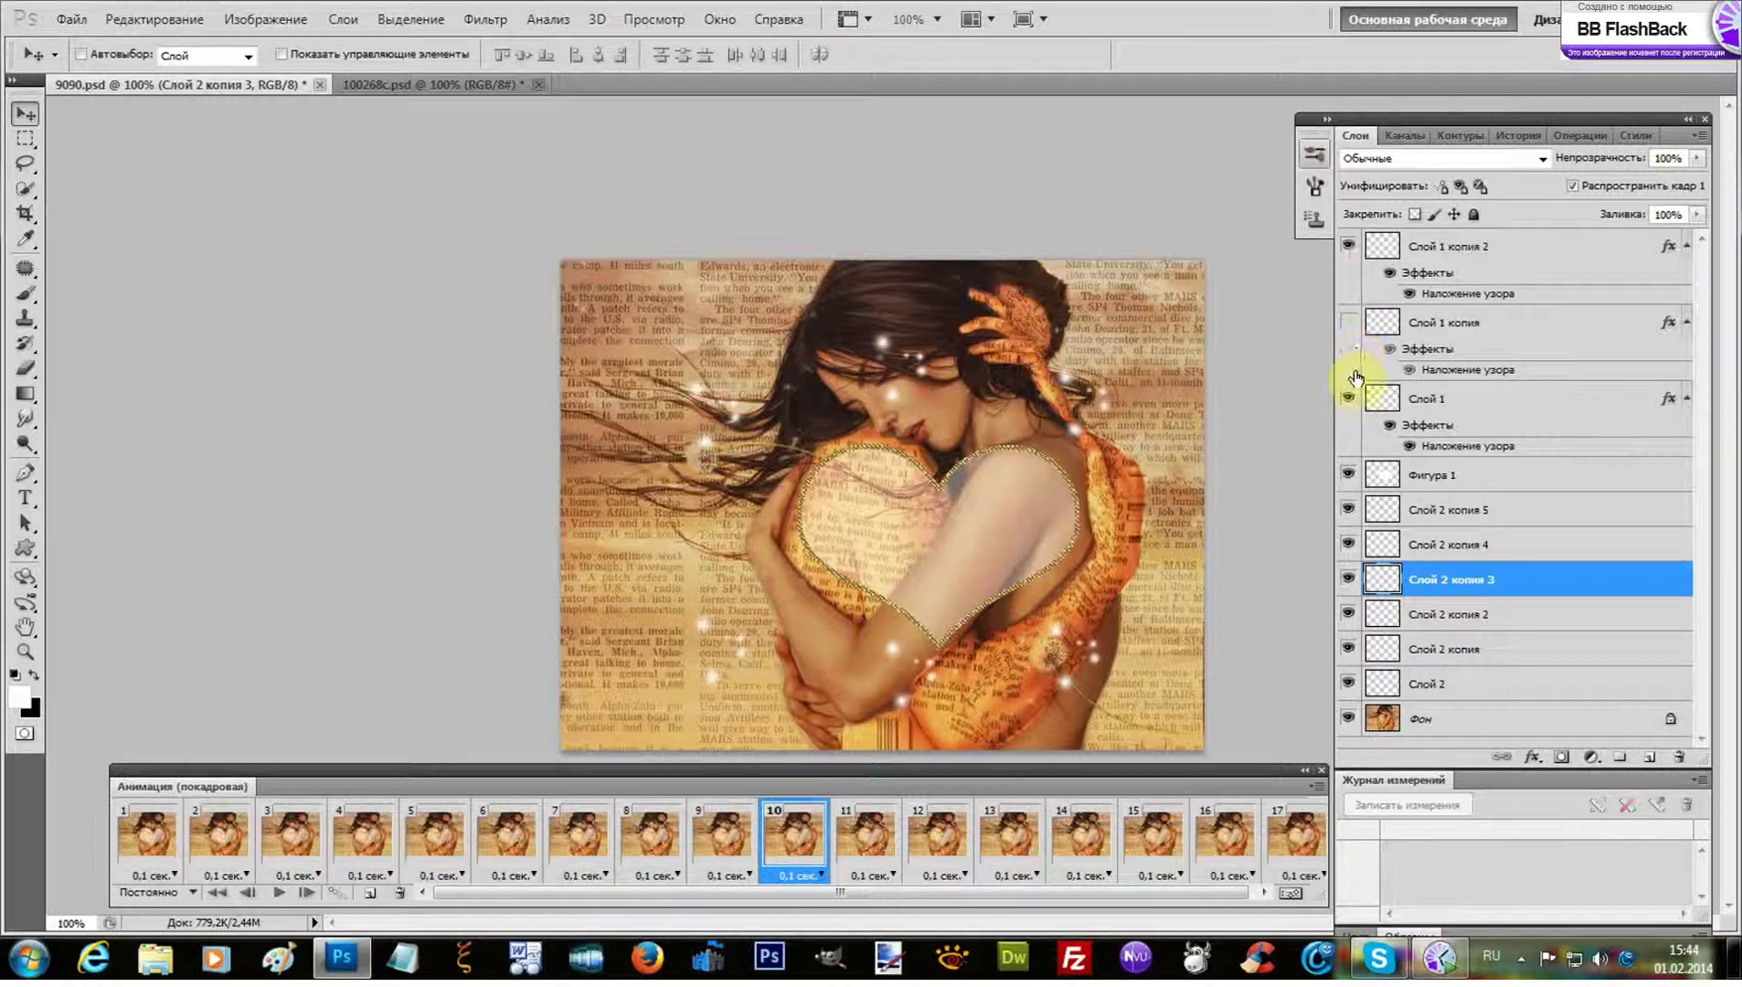
Hide Слой 1 in frames 12 and 13, showing Слой 1 копия in frame 12 and Слой 1 копия 2 in frame 13
left_click(954, 827)
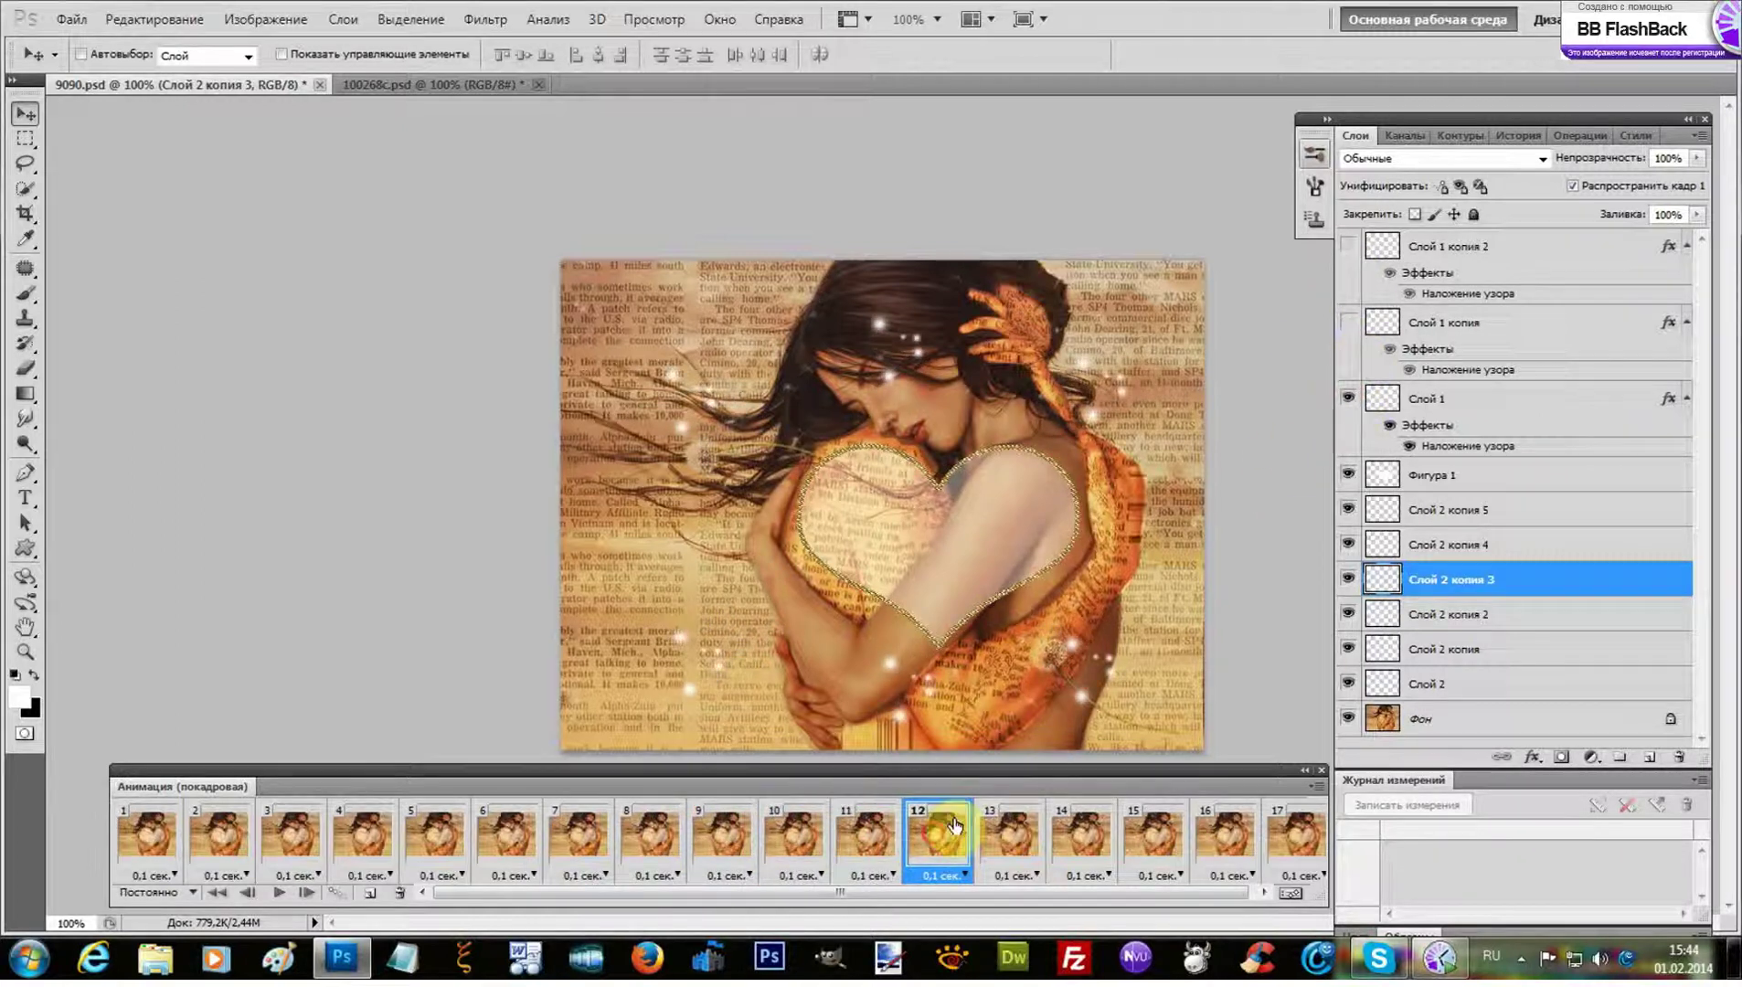
left_click(1349, 322)
left_click(1348, 399)
left_click(1006, 848)
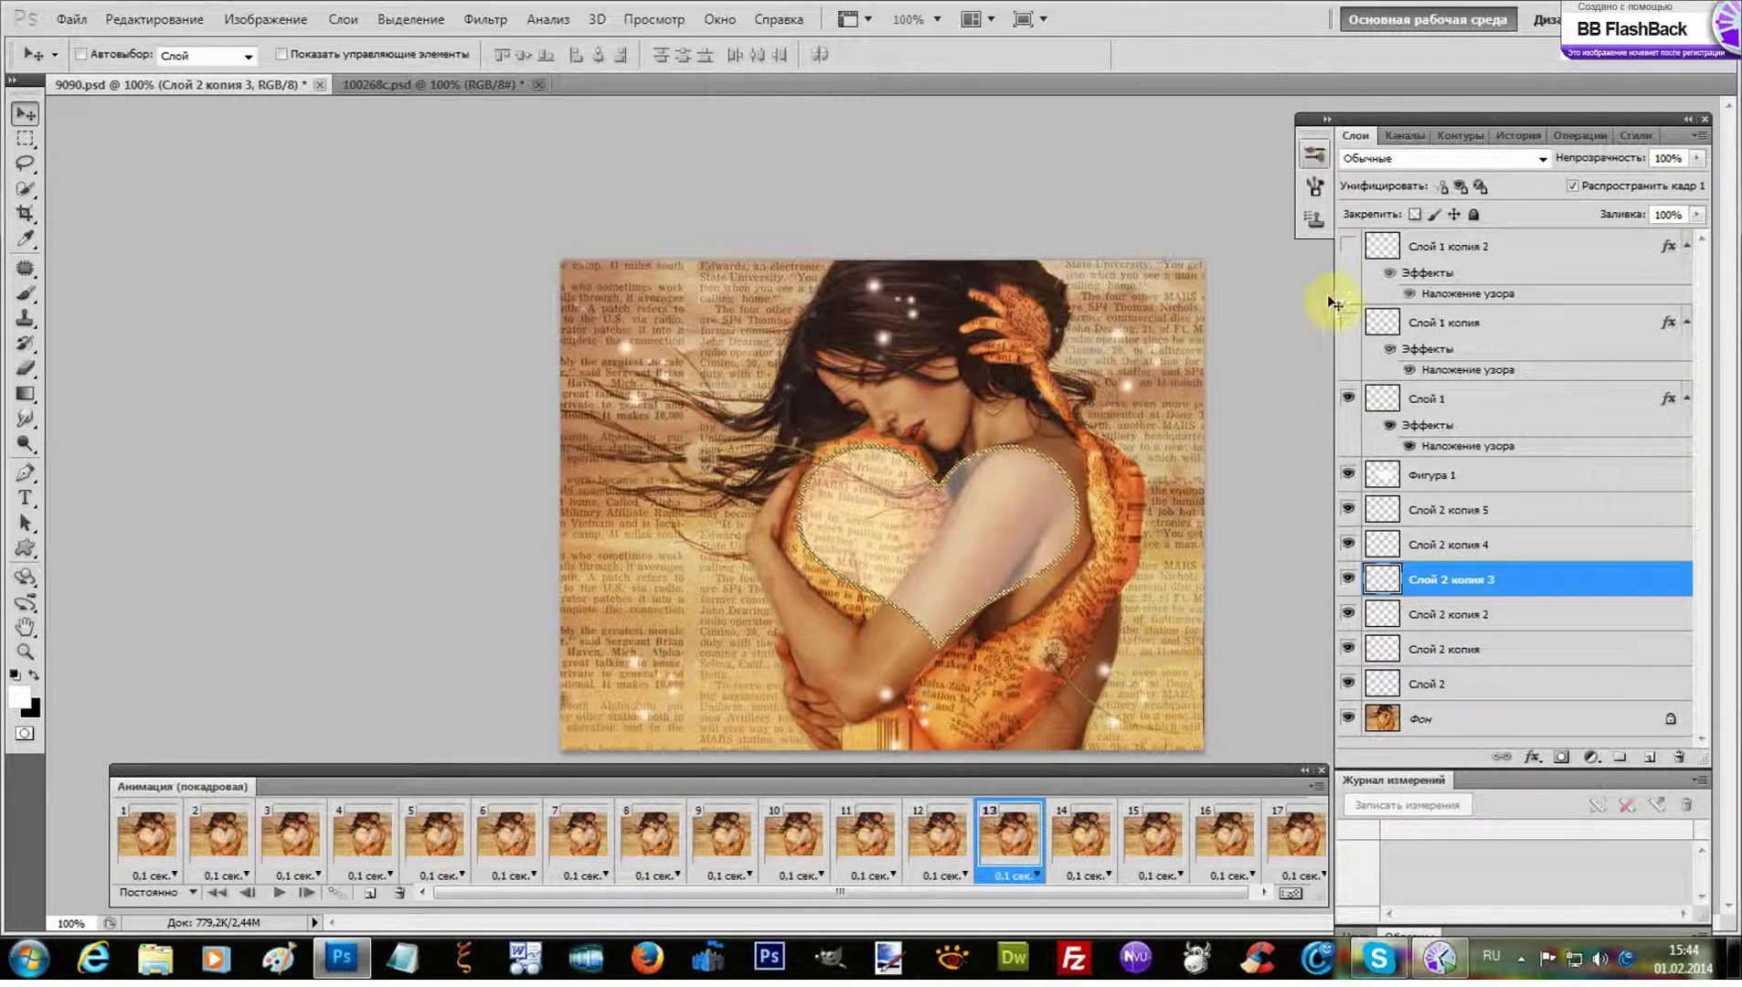
left_click(1349, 246)
left_click(1348, 398)
Swap the Слой 1 outline for Слой 1 копия in frame 14 and for Слой 1 копия 2 in frame 15
left_click(1101, 813)
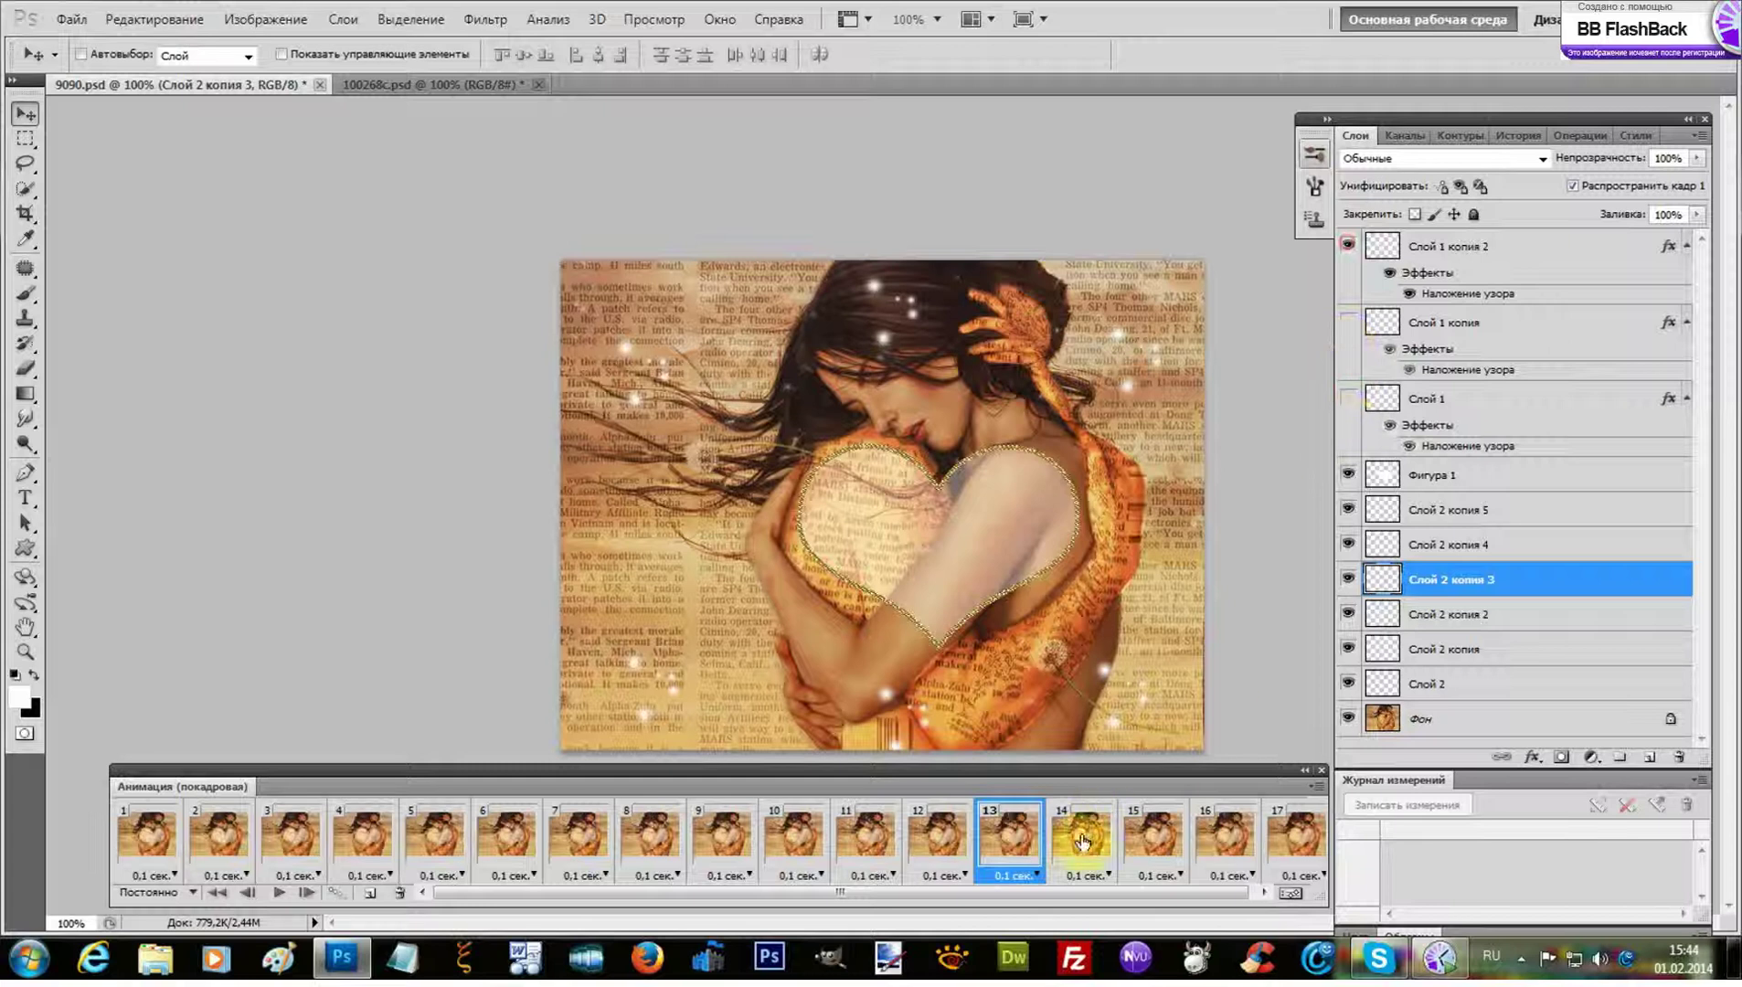
left_click(1348, 246)
left_click(1348, 399)
left_click(1348, 322)
left_click(1348, 398)
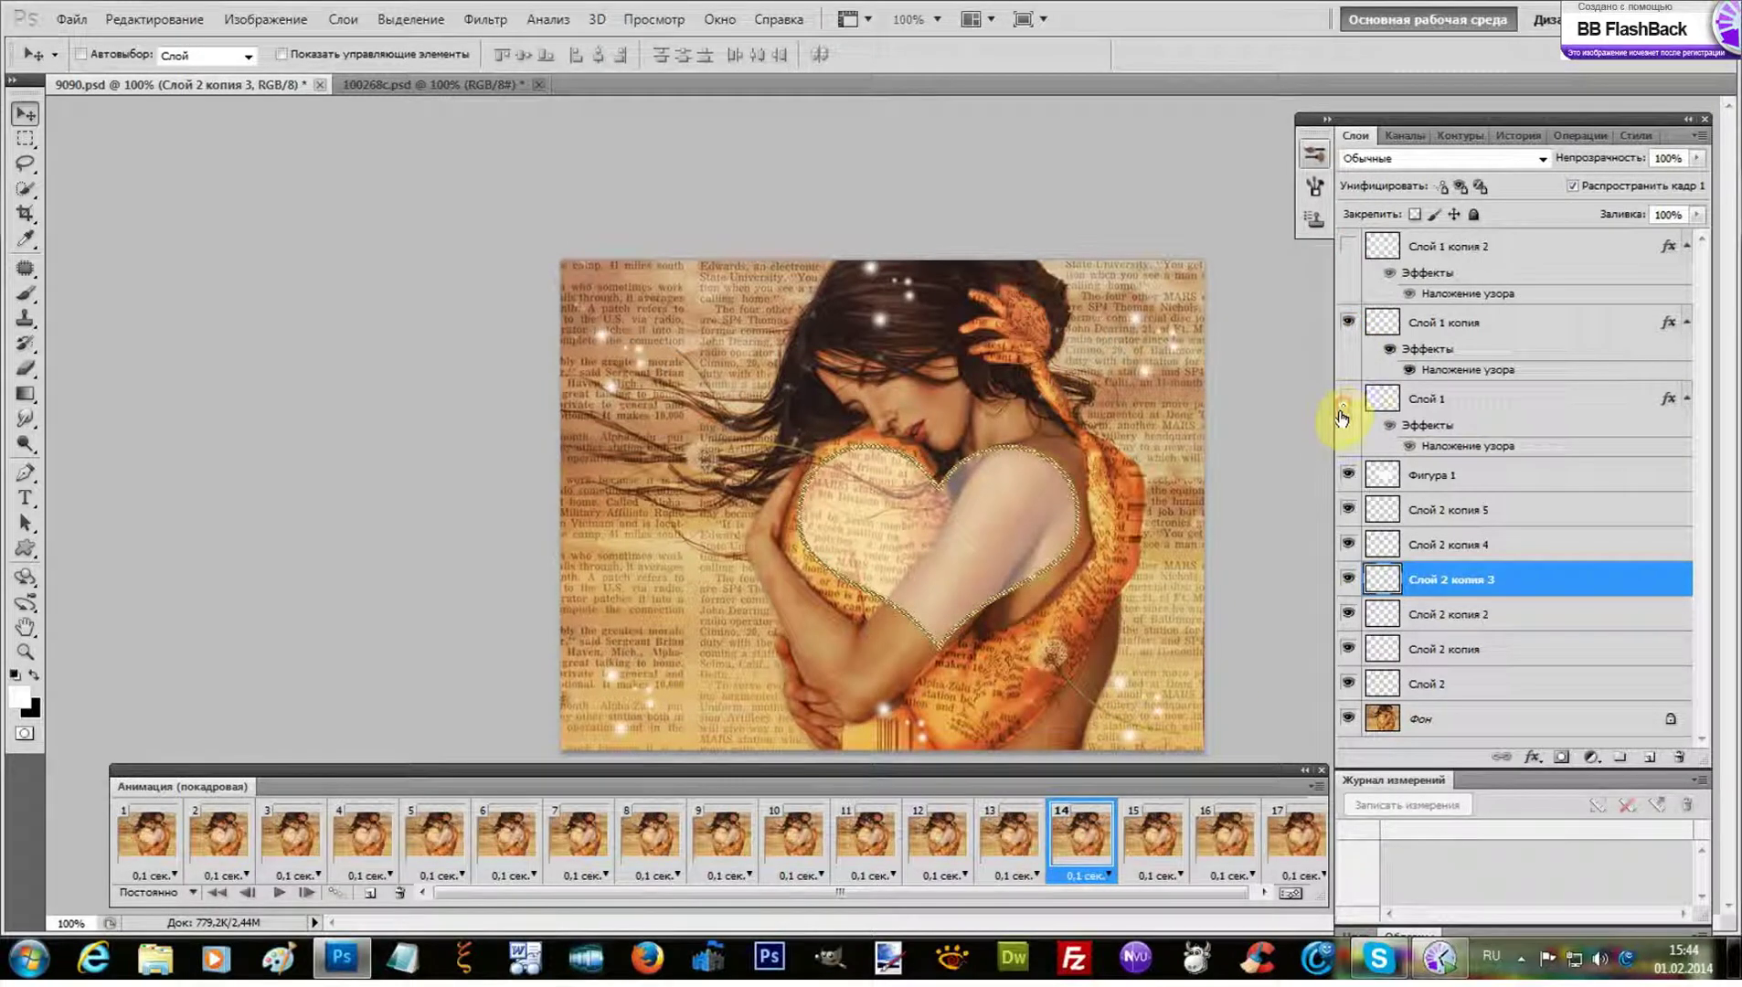
left_click(1147, 836)
left_click(1349, 398)
left_click(1348, 321)
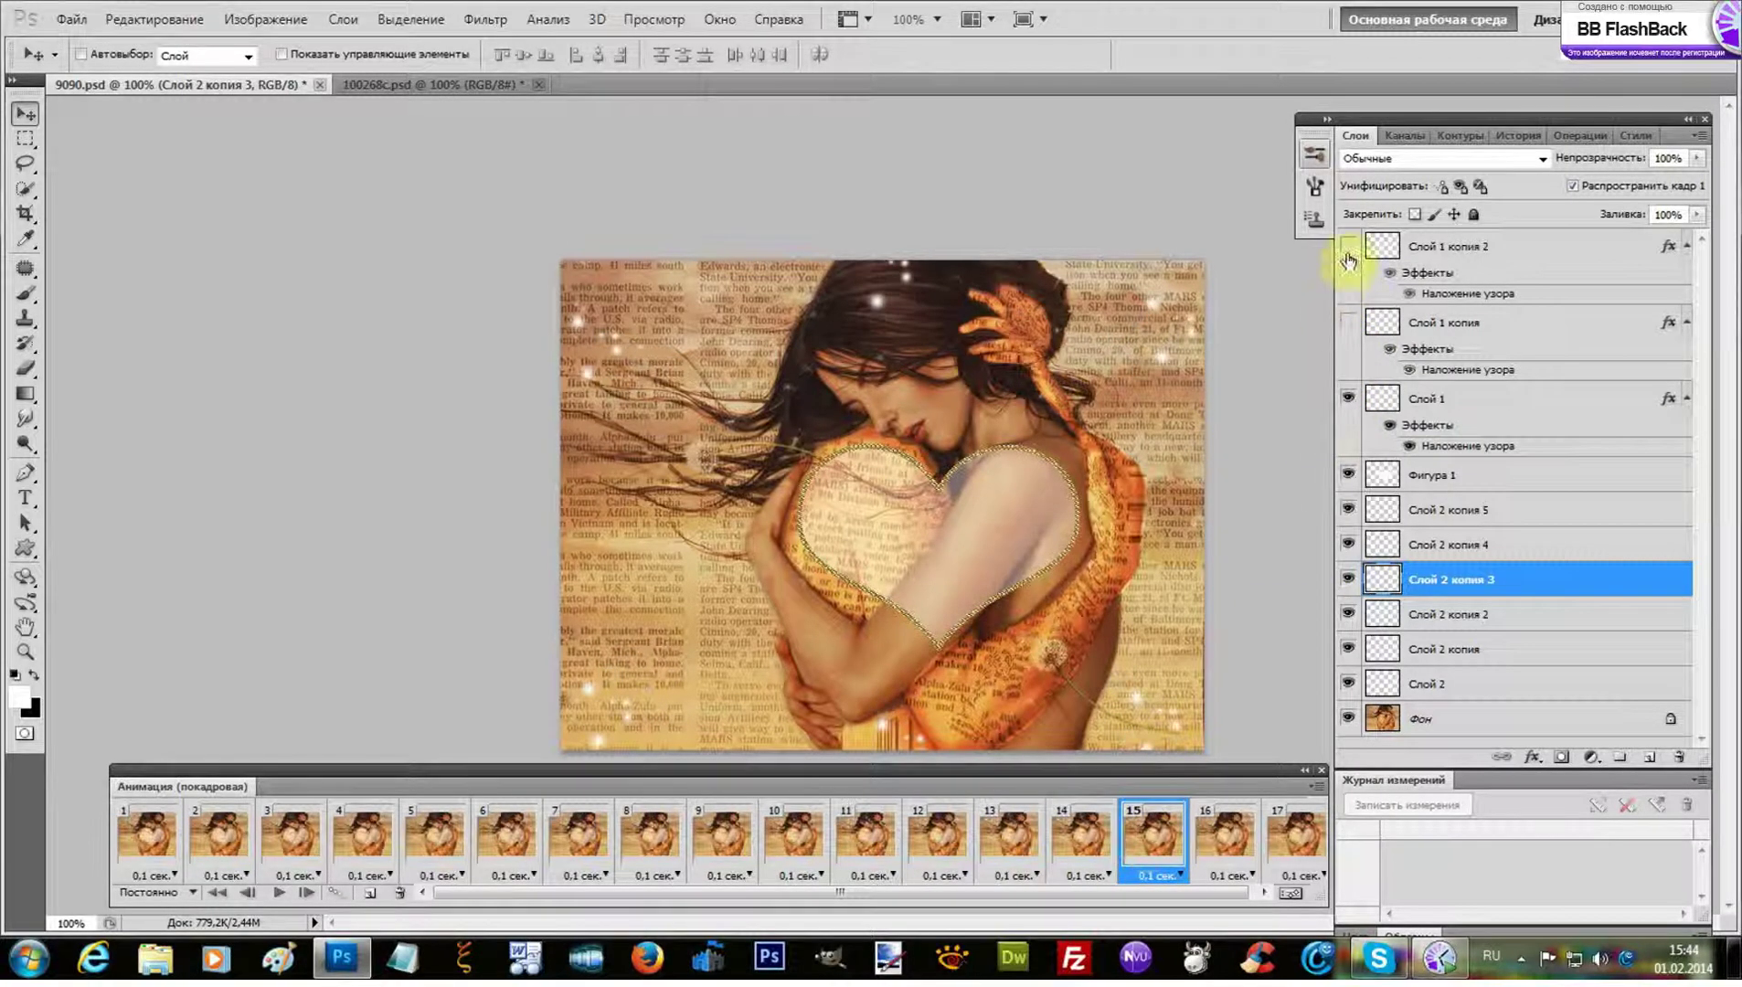
Show Слой 1 копия instead of Слой 1 in frame 16 and Слой 1 копия 2 in frame 17
left_click(1225, 832)
left_click(1358, 321)
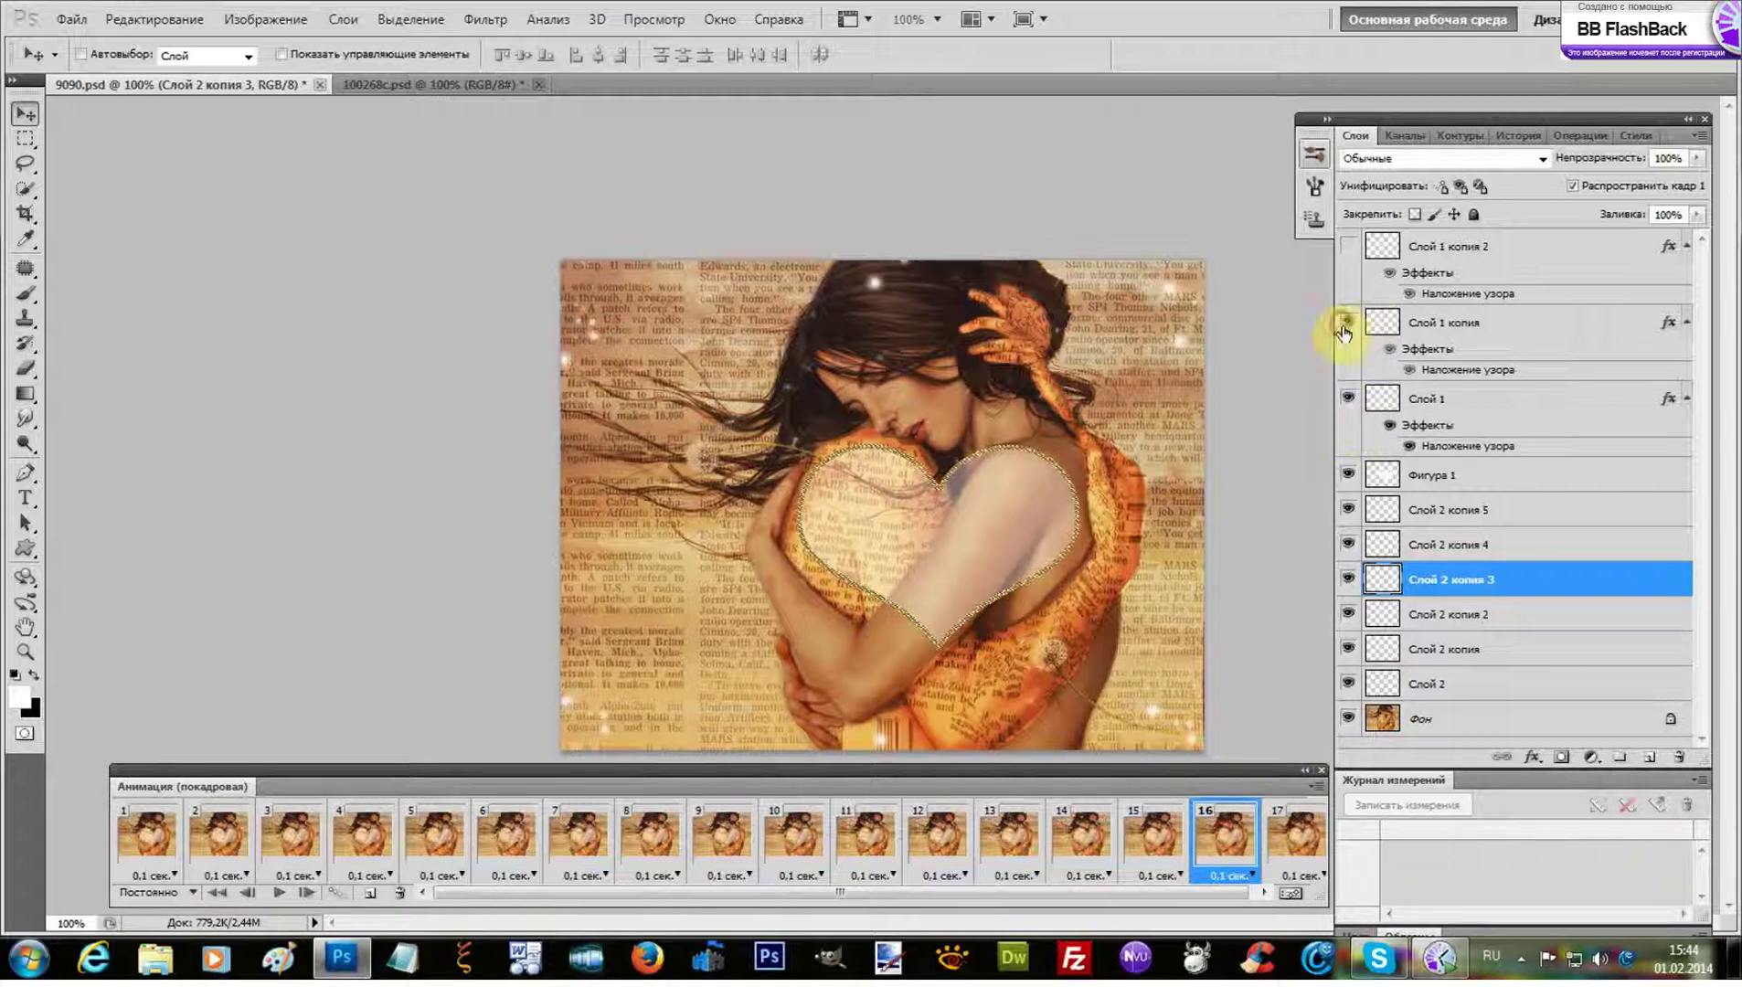
left_click(1348, 398)
left_click(1295, 831)
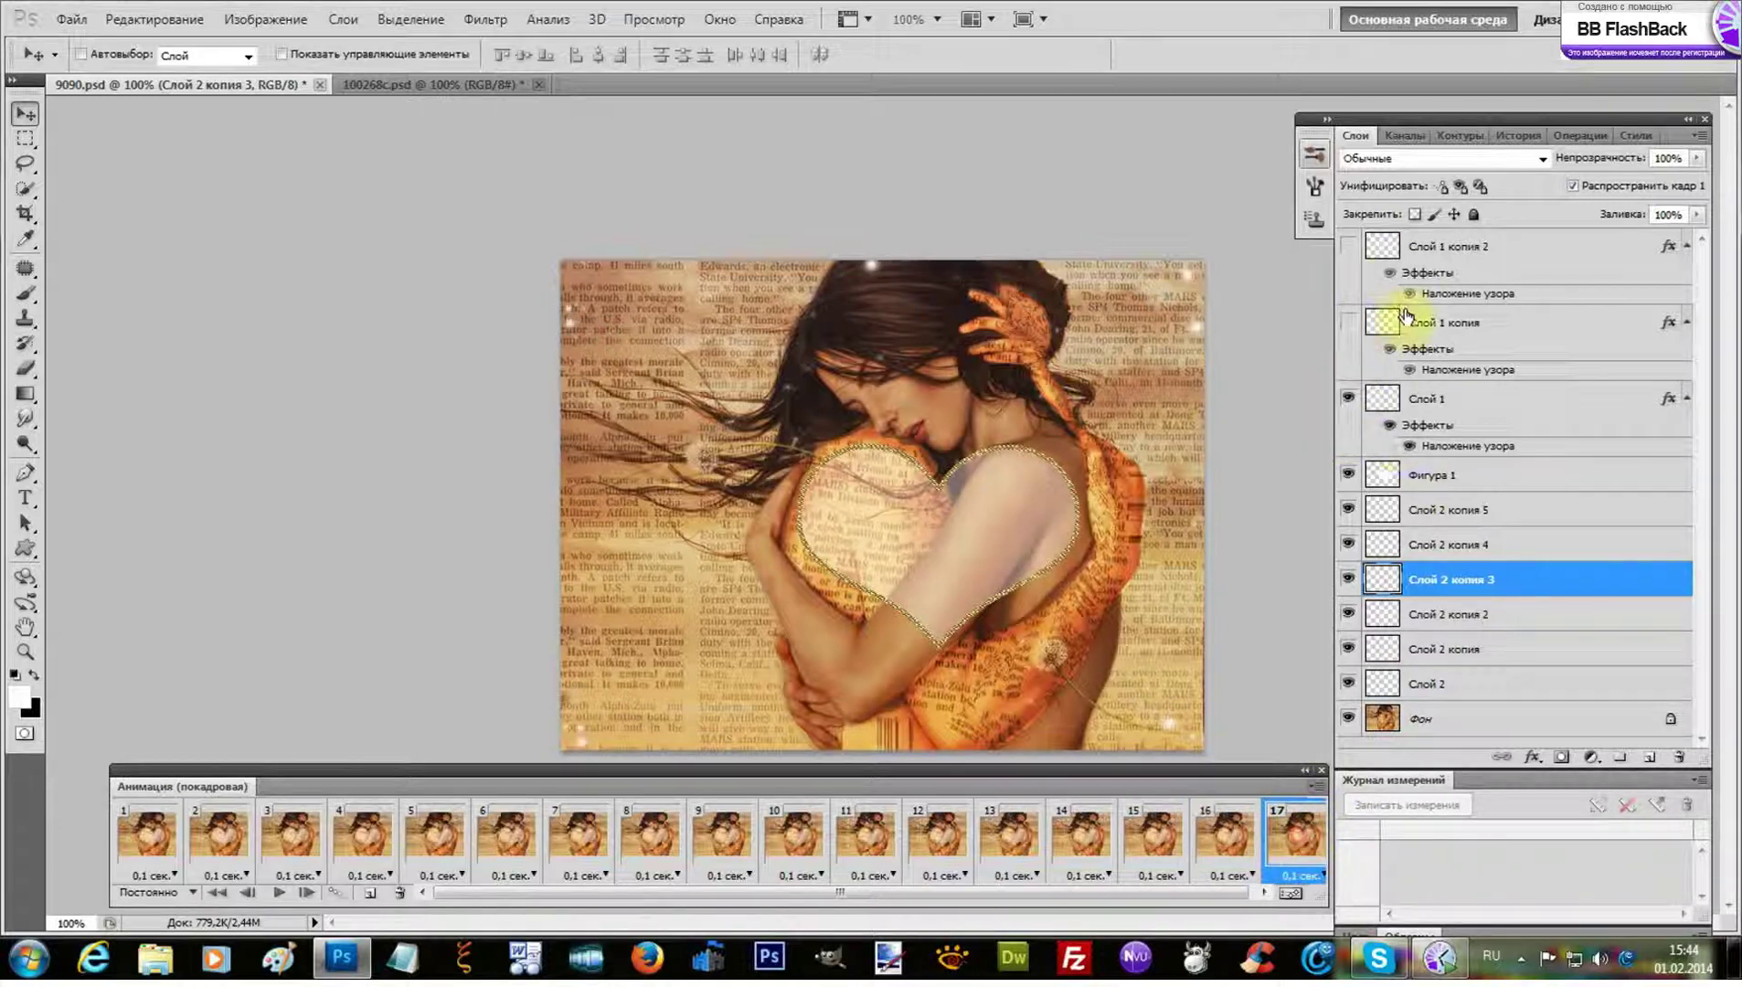
left_click(1343, 247)
Delete the first frame, which lacks the heart outline, and play the animation to check the glitter and sparkles
left_click(148, 843)
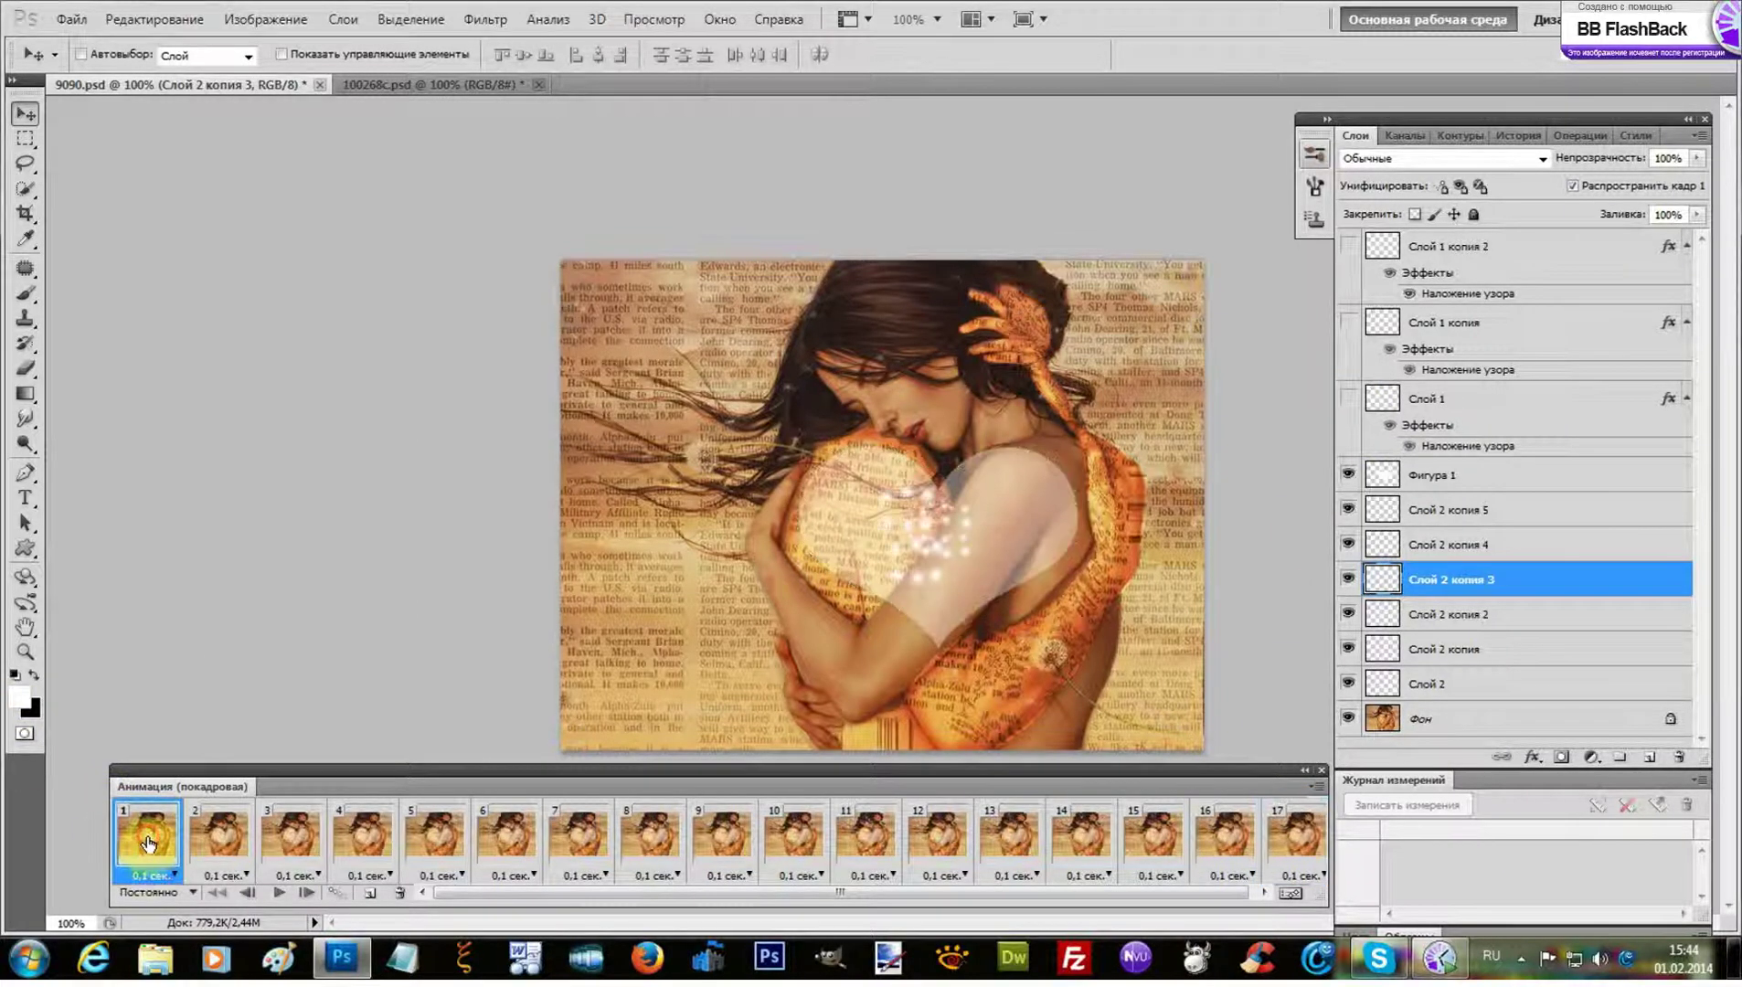
left_click(399, 900)
left_click(780, 371)
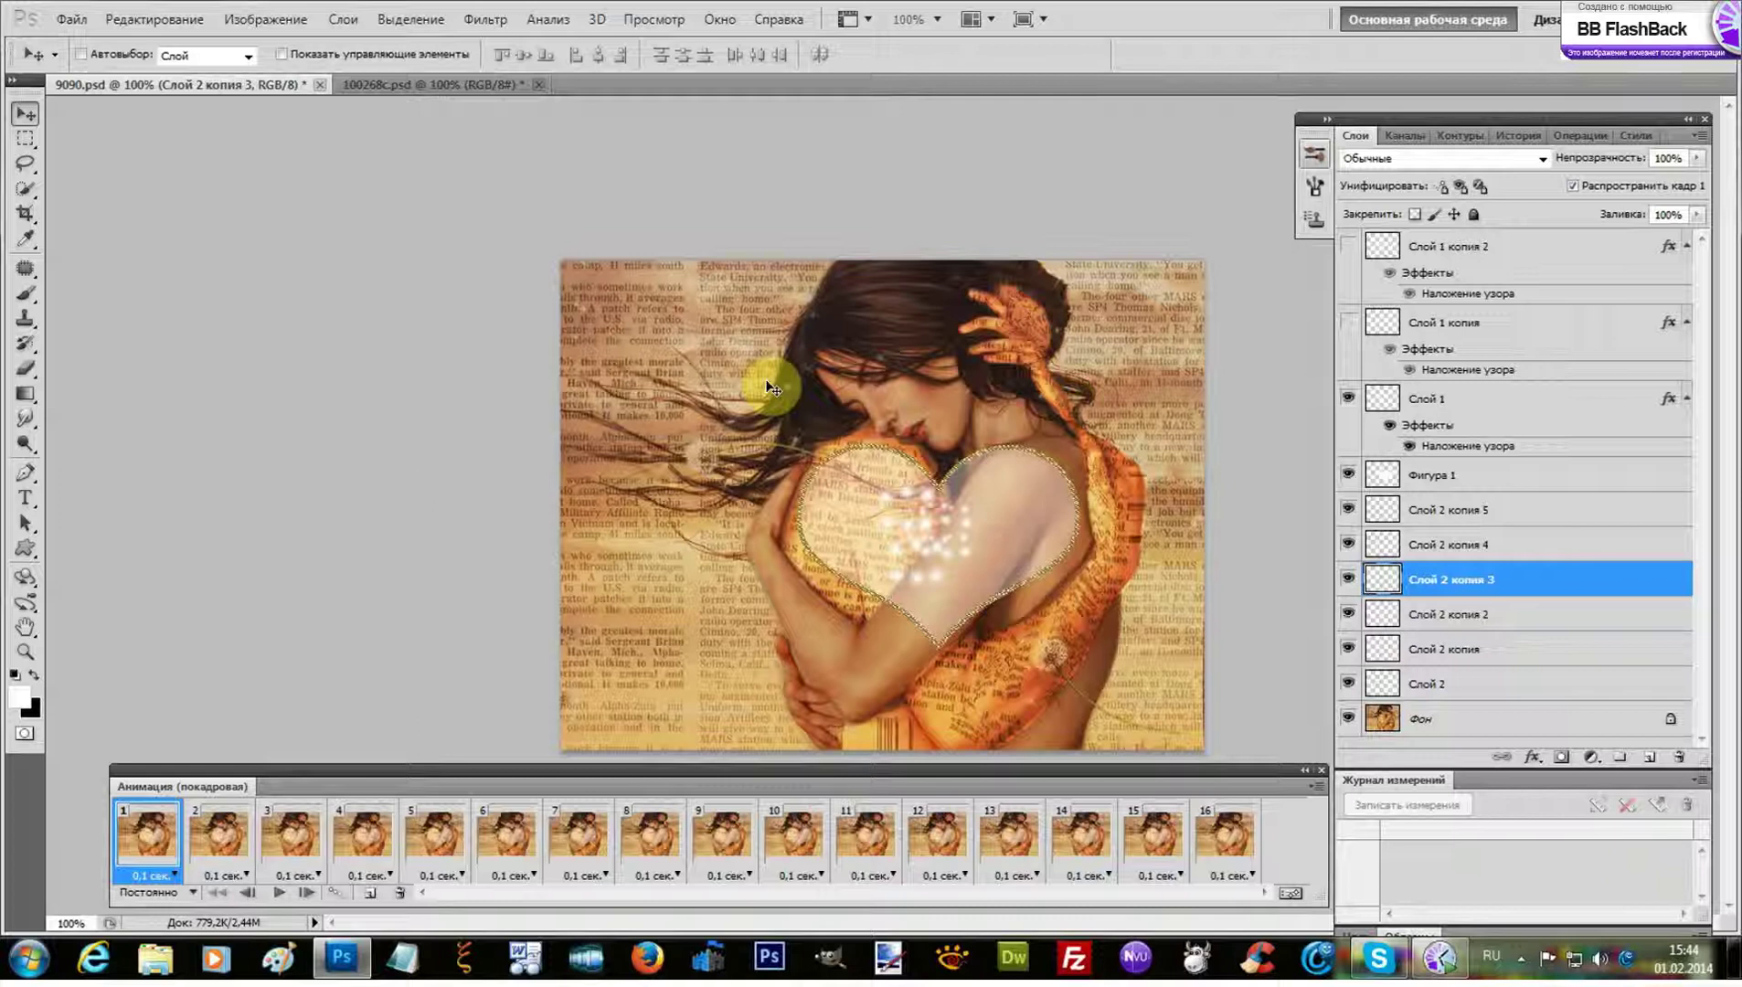
left_click(278, 894)
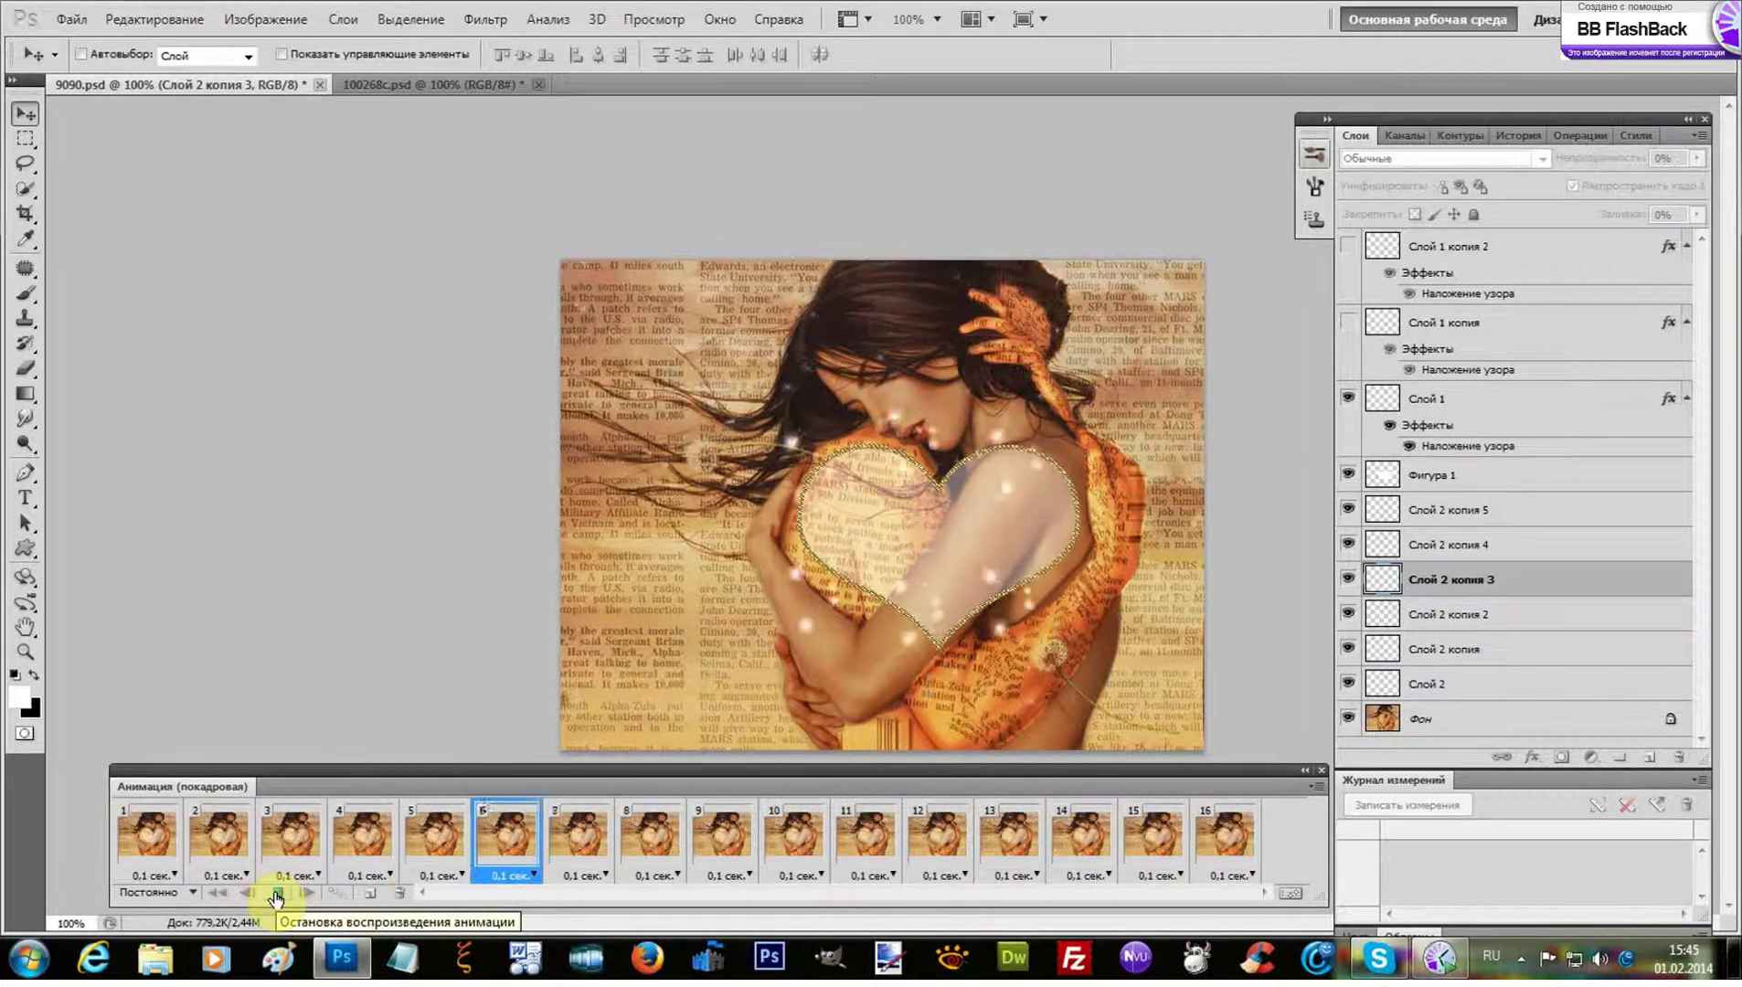
Stop the playback and, with frame 1 selected, choose the 499 px signature brush and set its size to 121 px
left_click(277, 896)
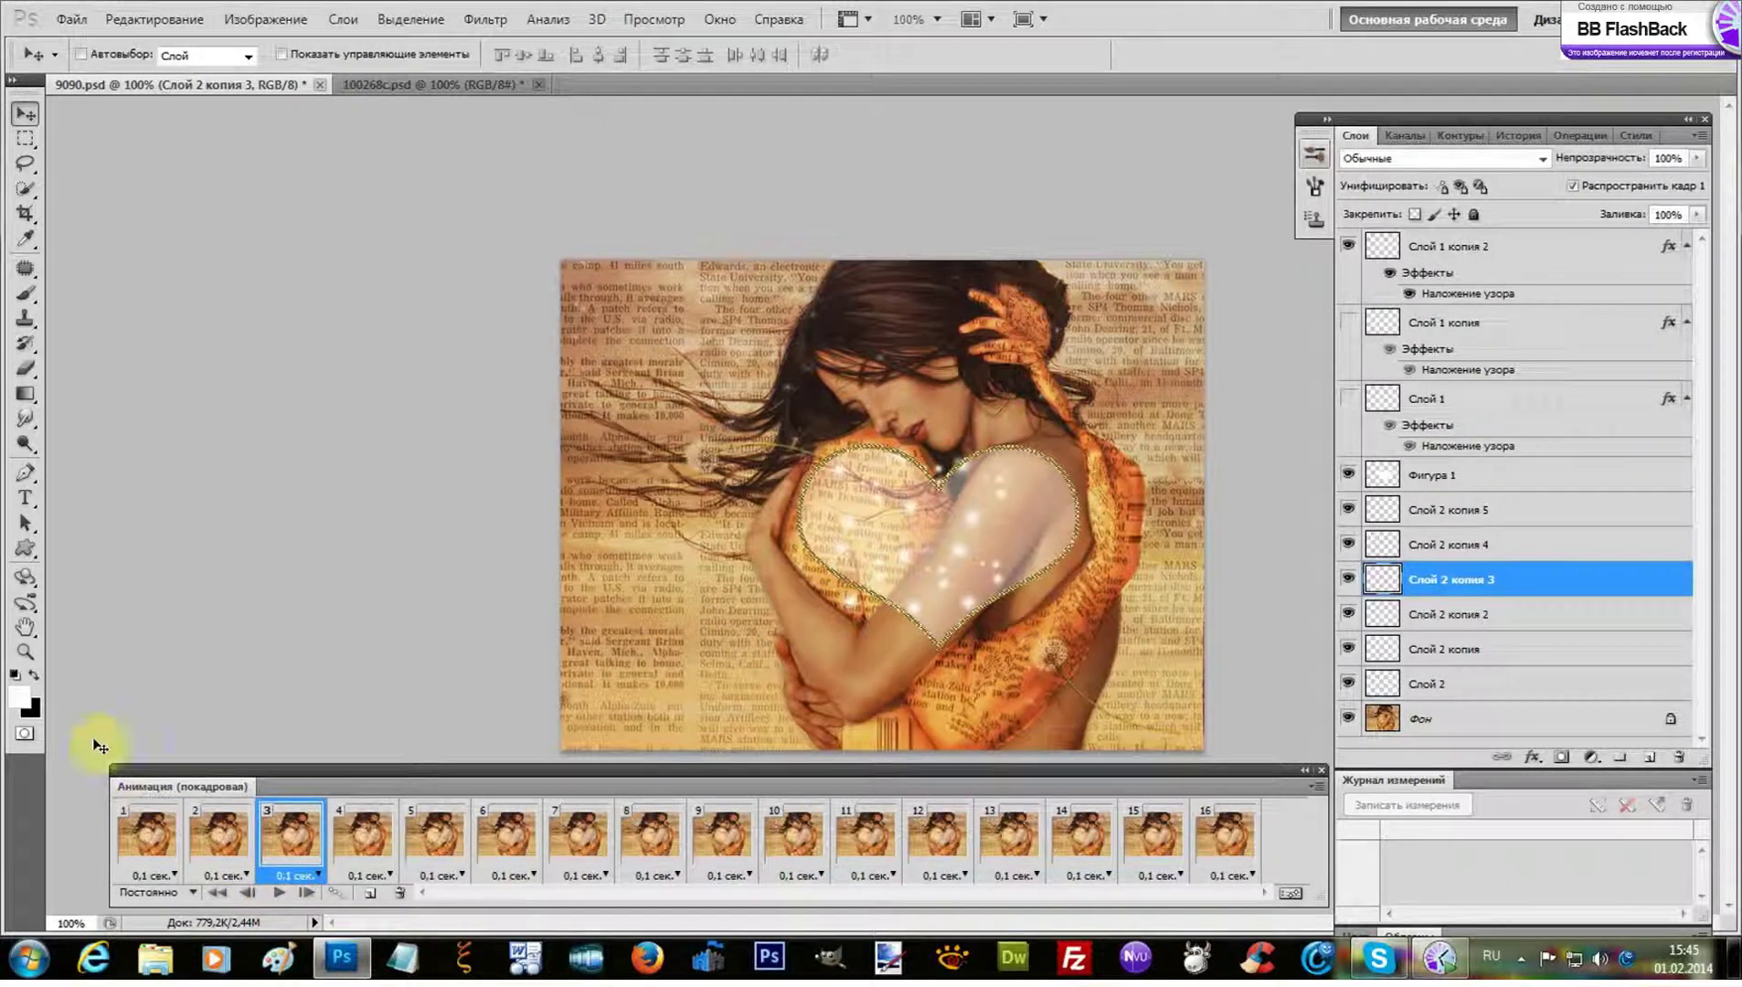
left_click(146, 846)
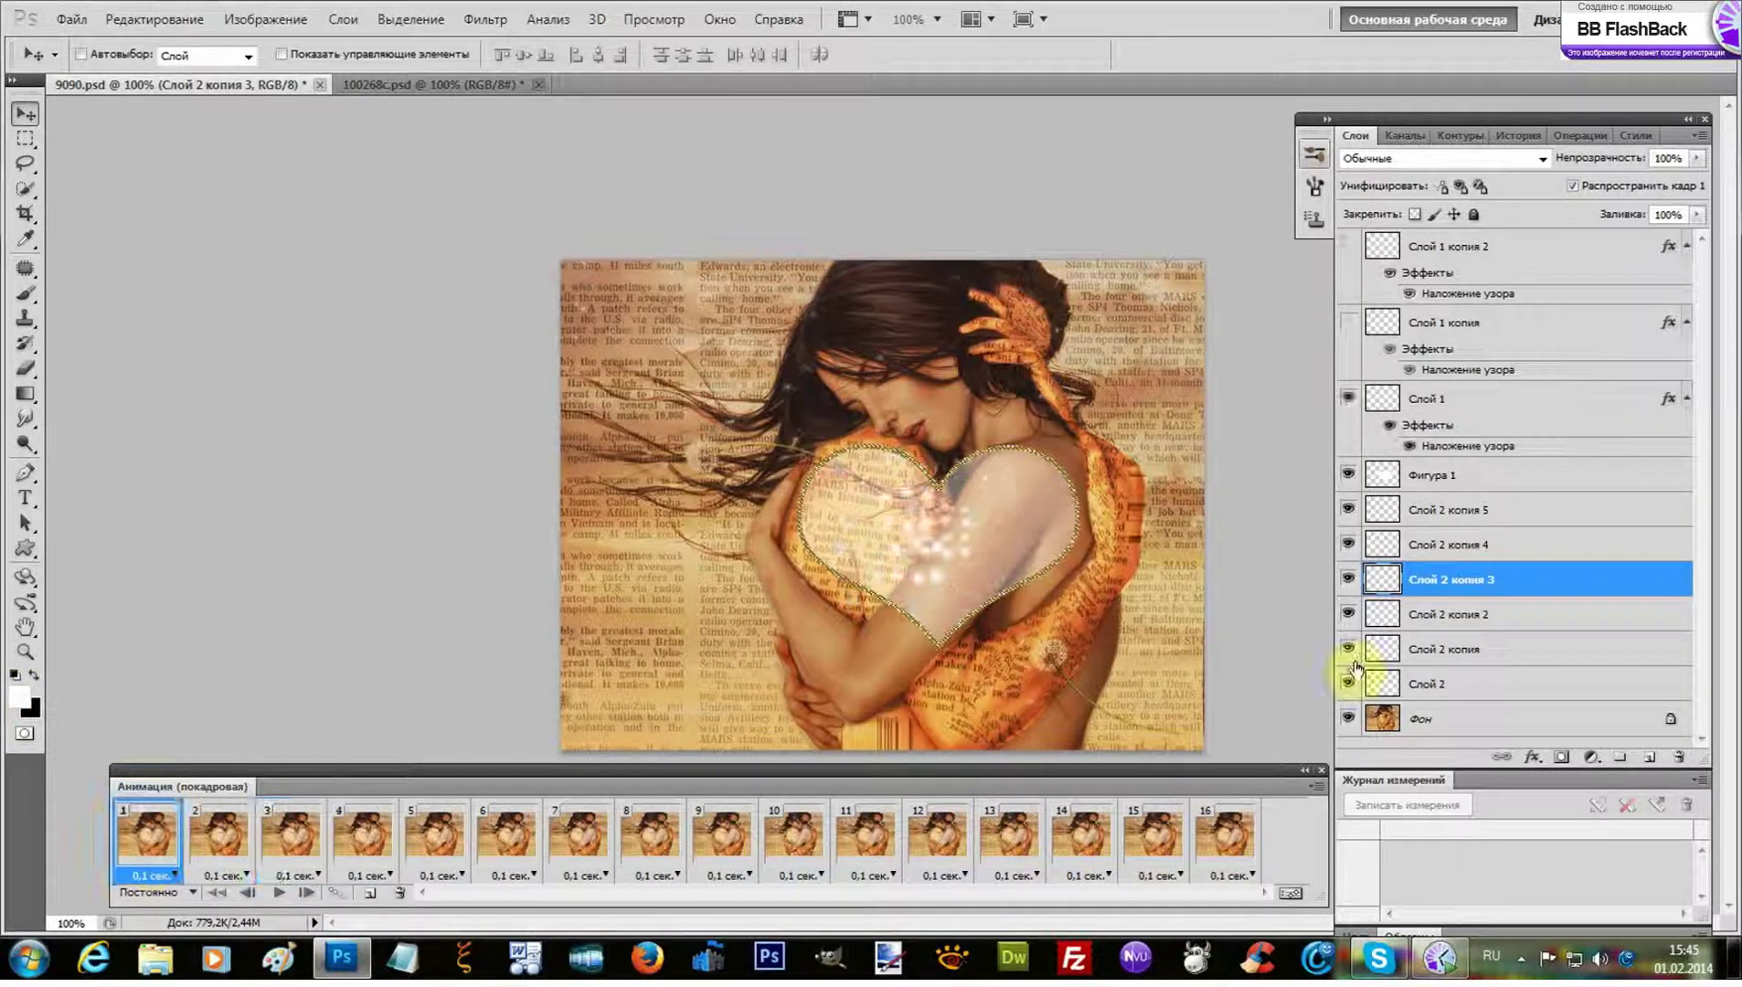
left_click(1452, 719)
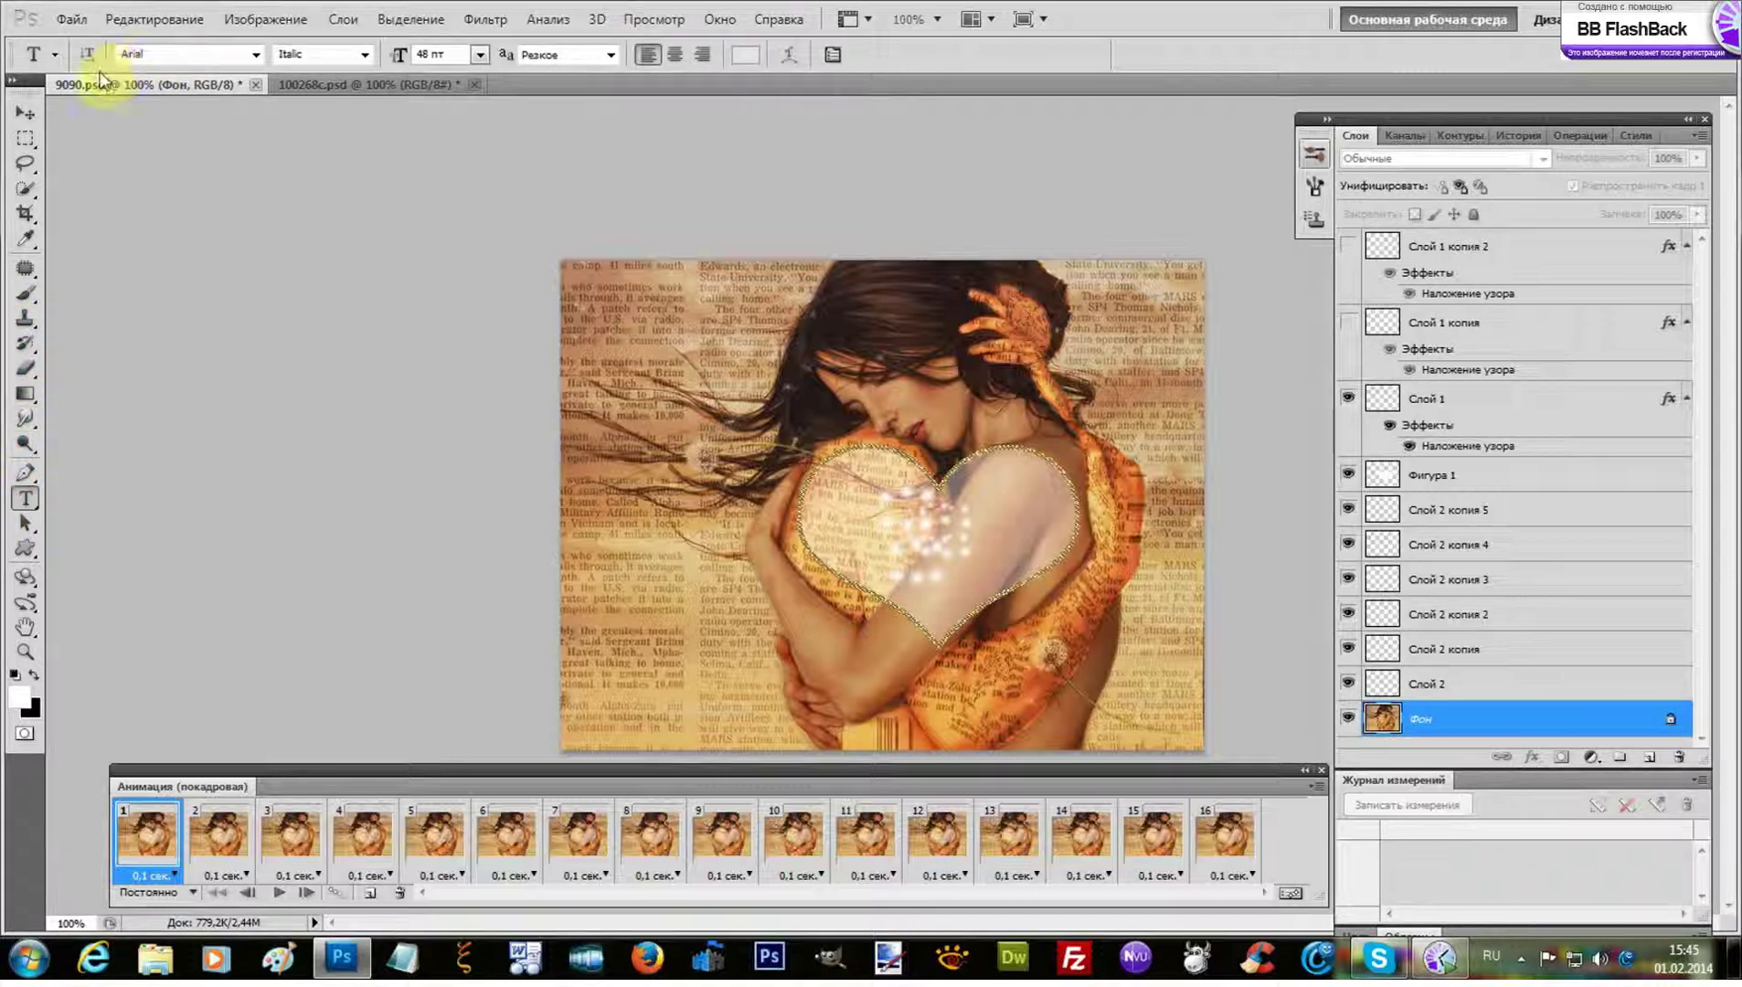
left_click(25, 293)
left_click(111, 55)
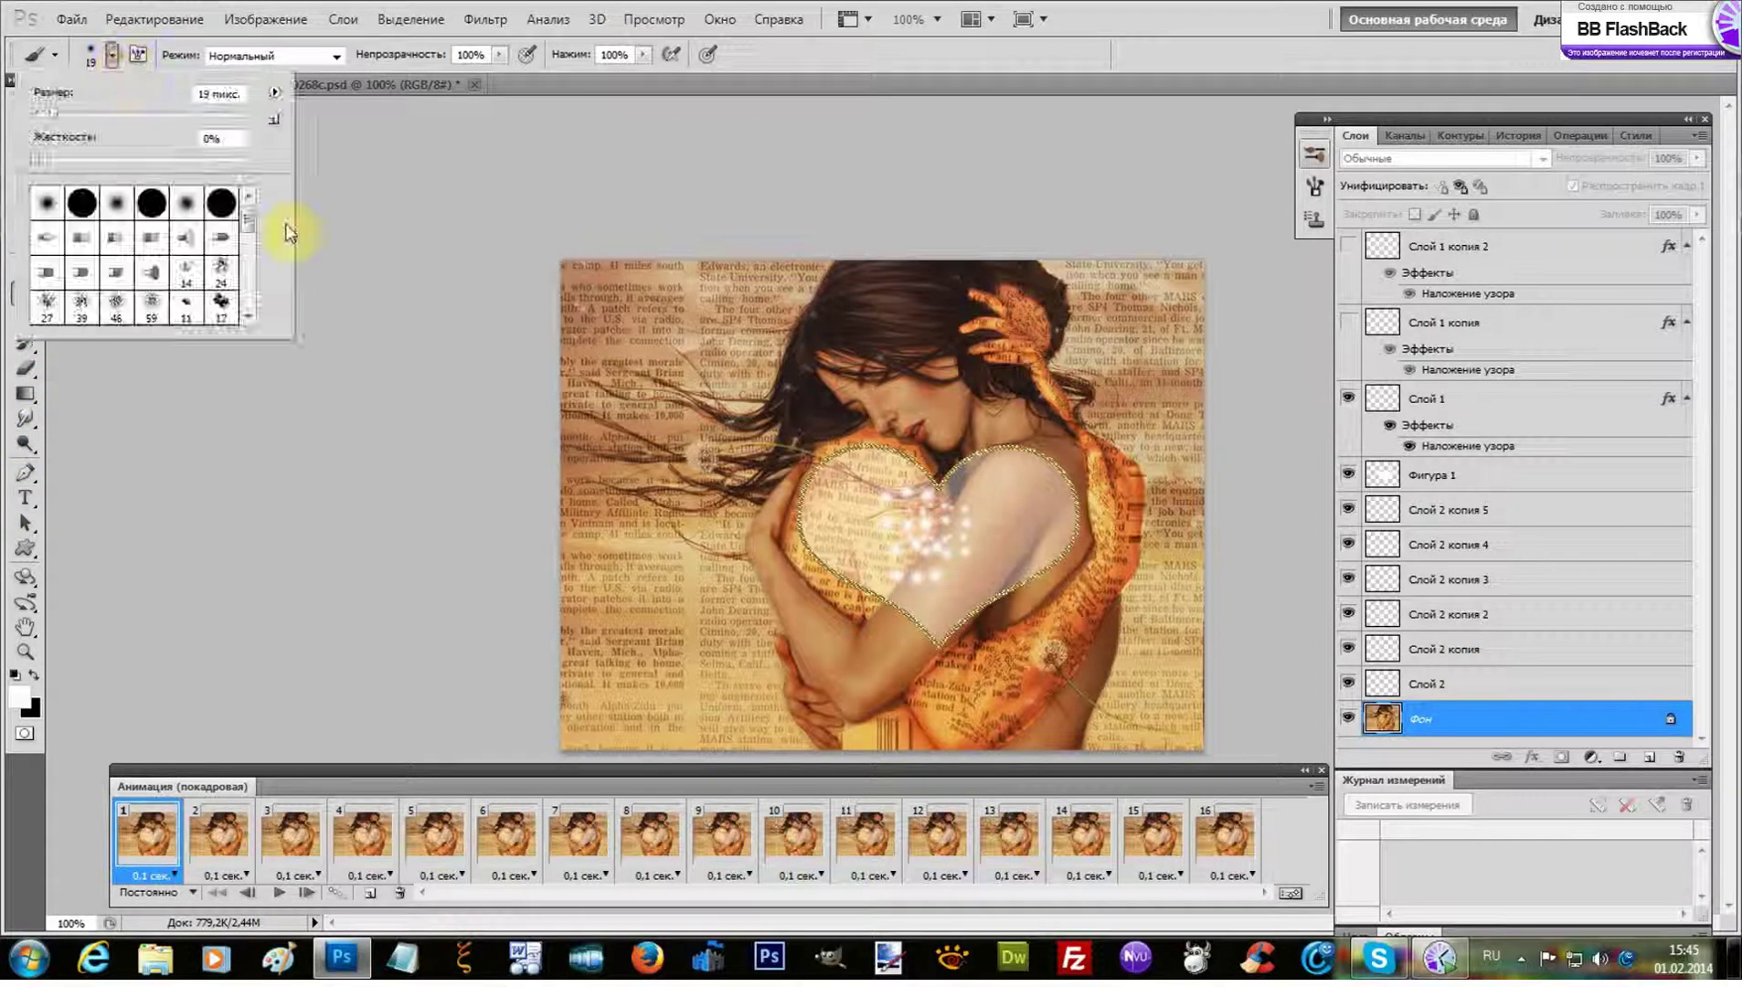
scroll(254, 292, "down", 5)
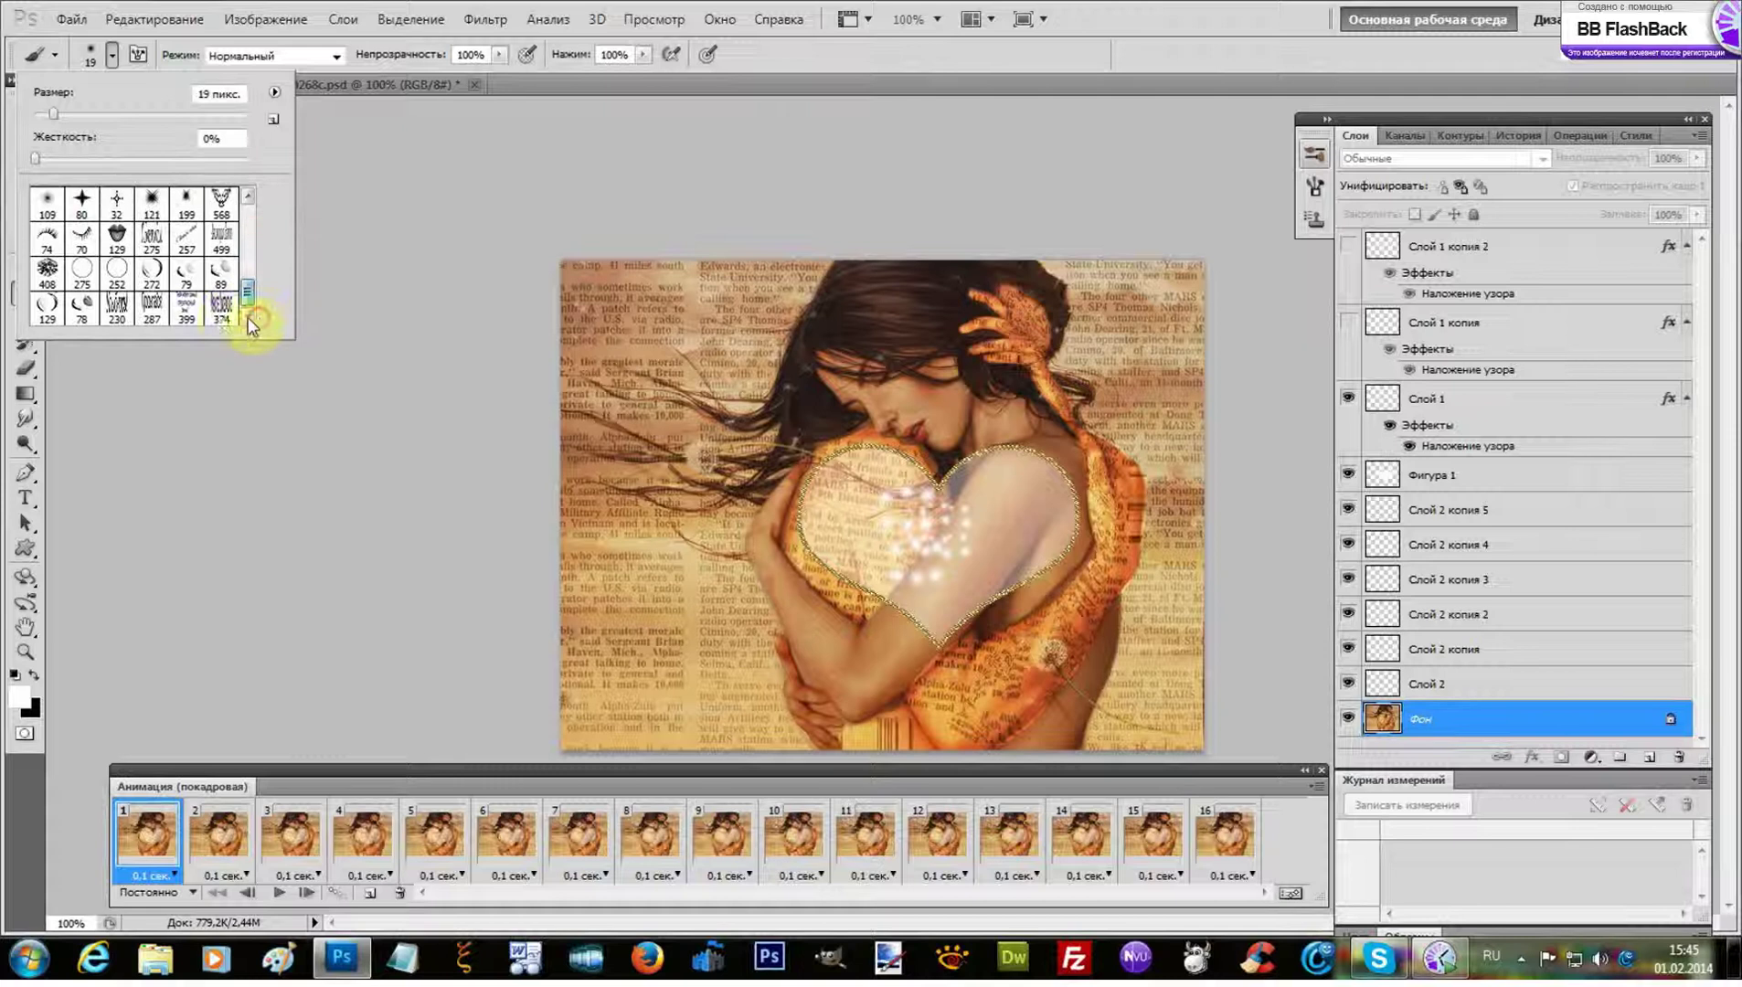
left_click(221, 239)
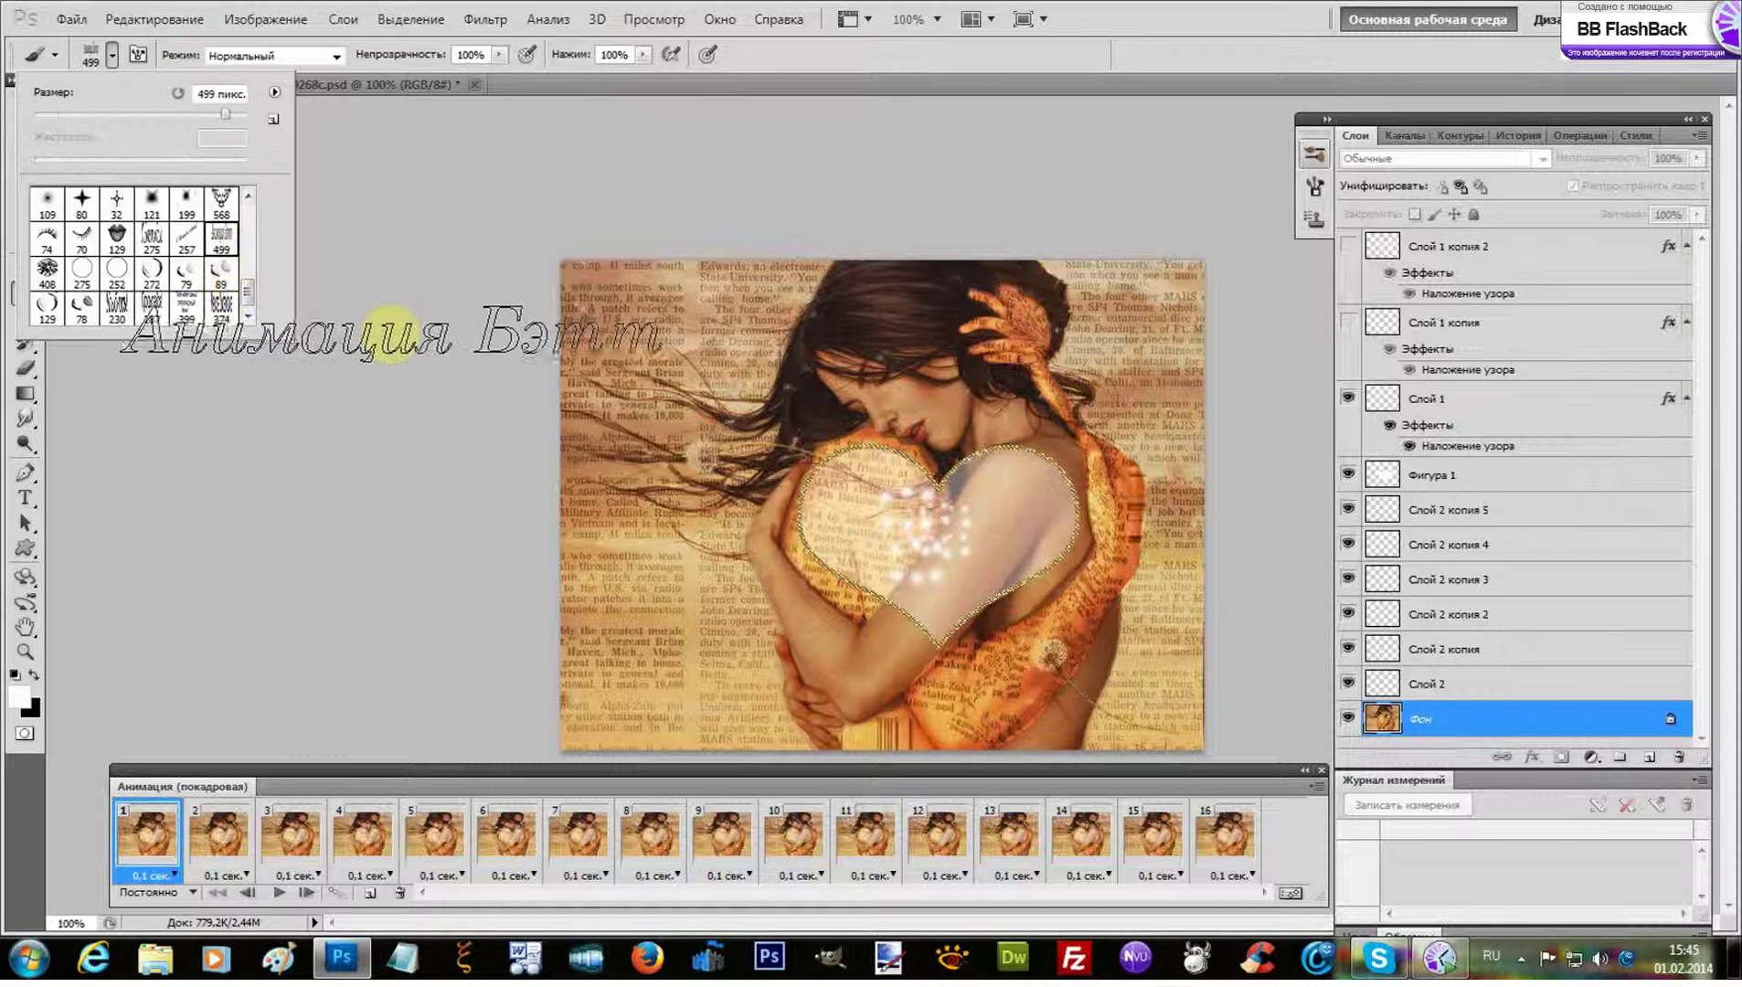
left_click_drag(108, 123, 104, 117)
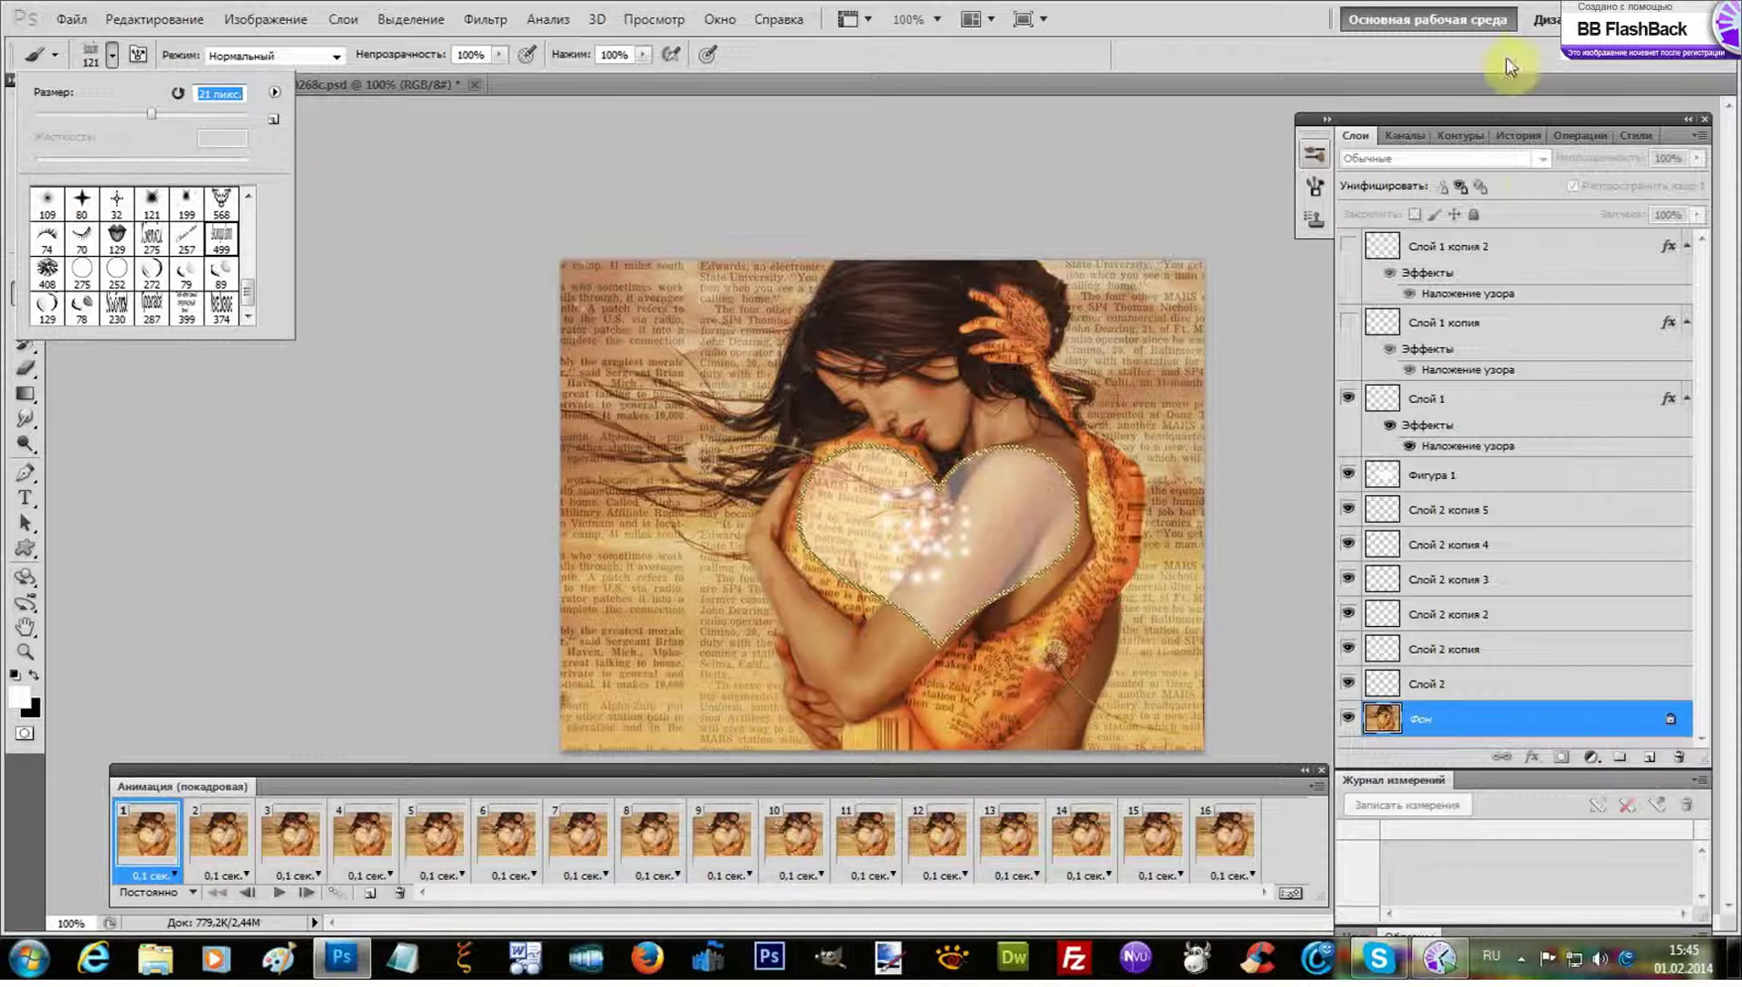
Add a new layer above Слой 1 копия 2 and stamp the white signature across the lower part of the heart
left_click(1515, 262)
left_click(1514, 260)
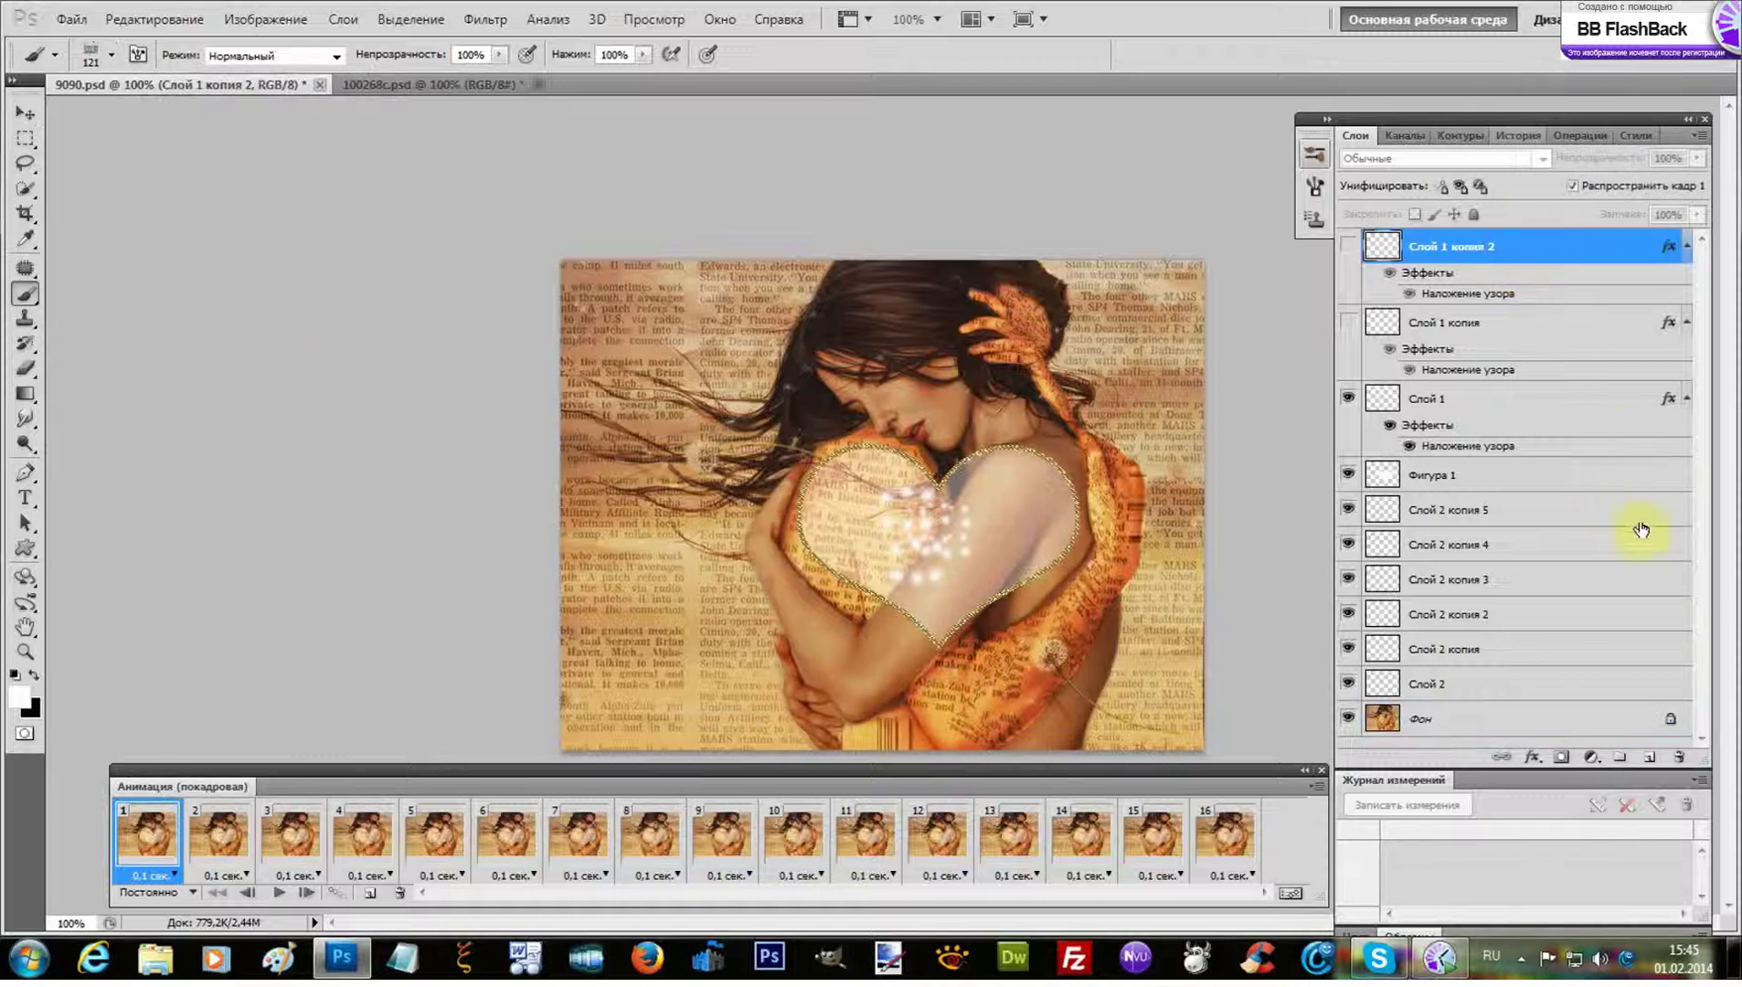
left_click(1656, 759)
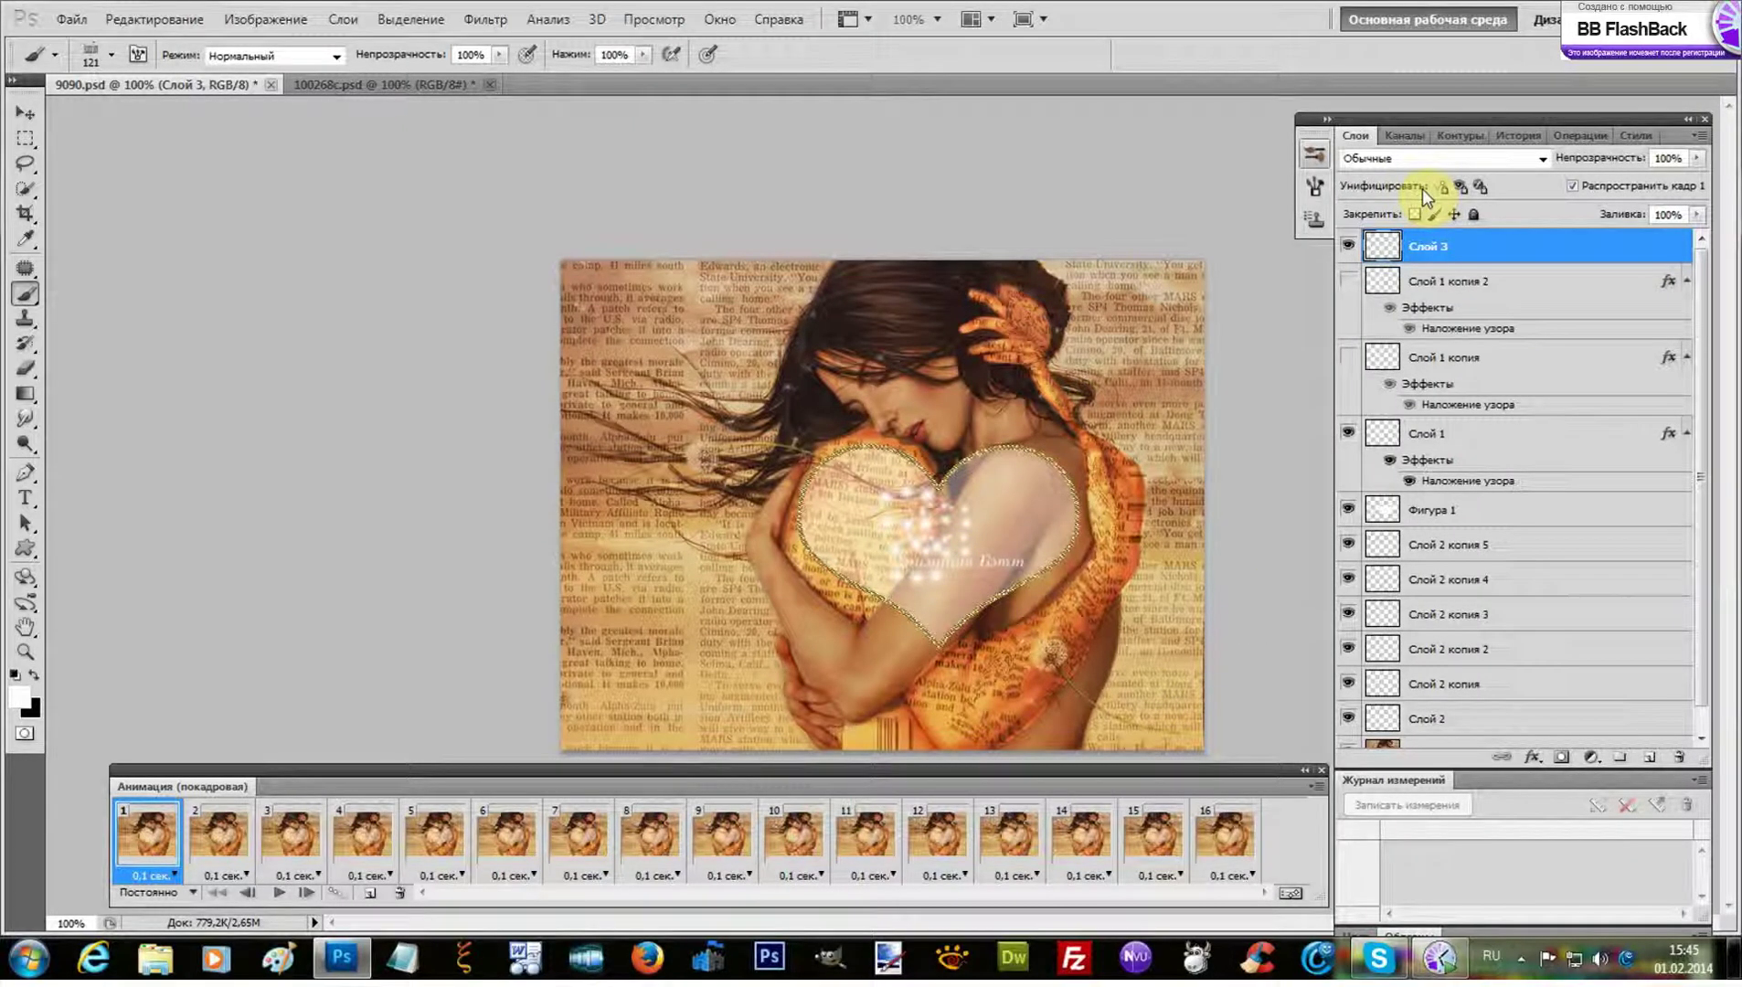
Rotate the signature to about -49.88° along the woman's arm, apply the transformation, and play the animation to check it
key("ctrl+t")
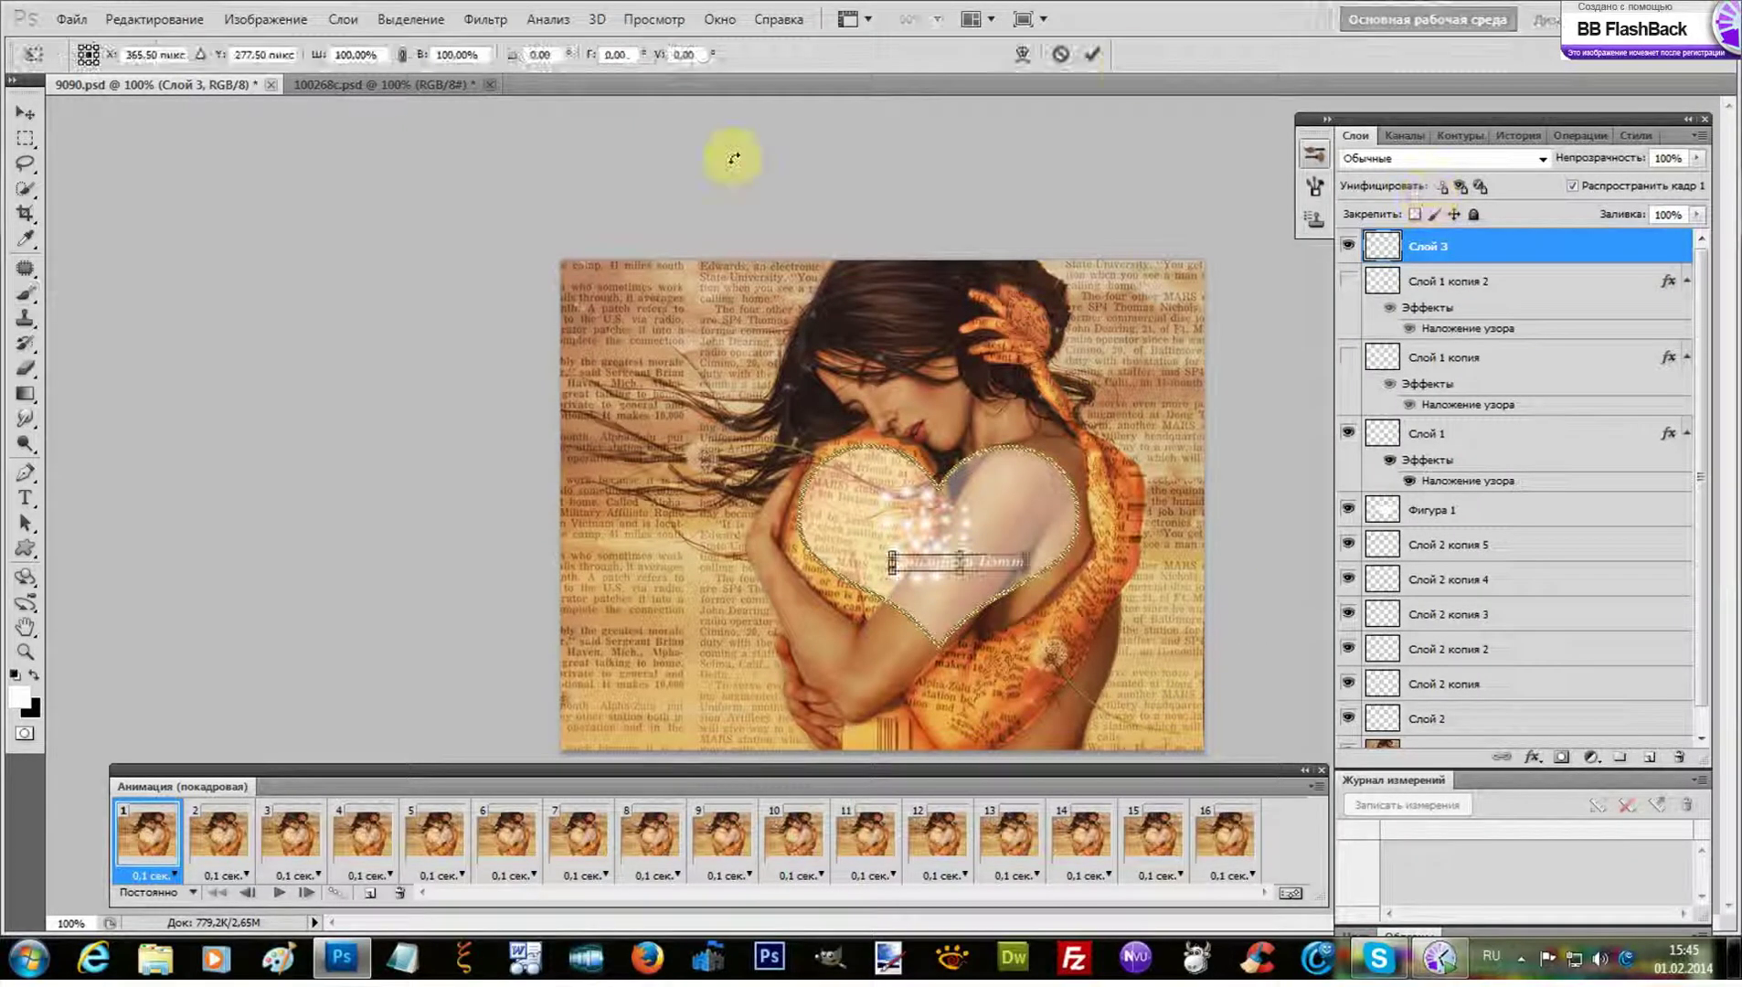
left_click_drag(1049, 501, 979, 403)
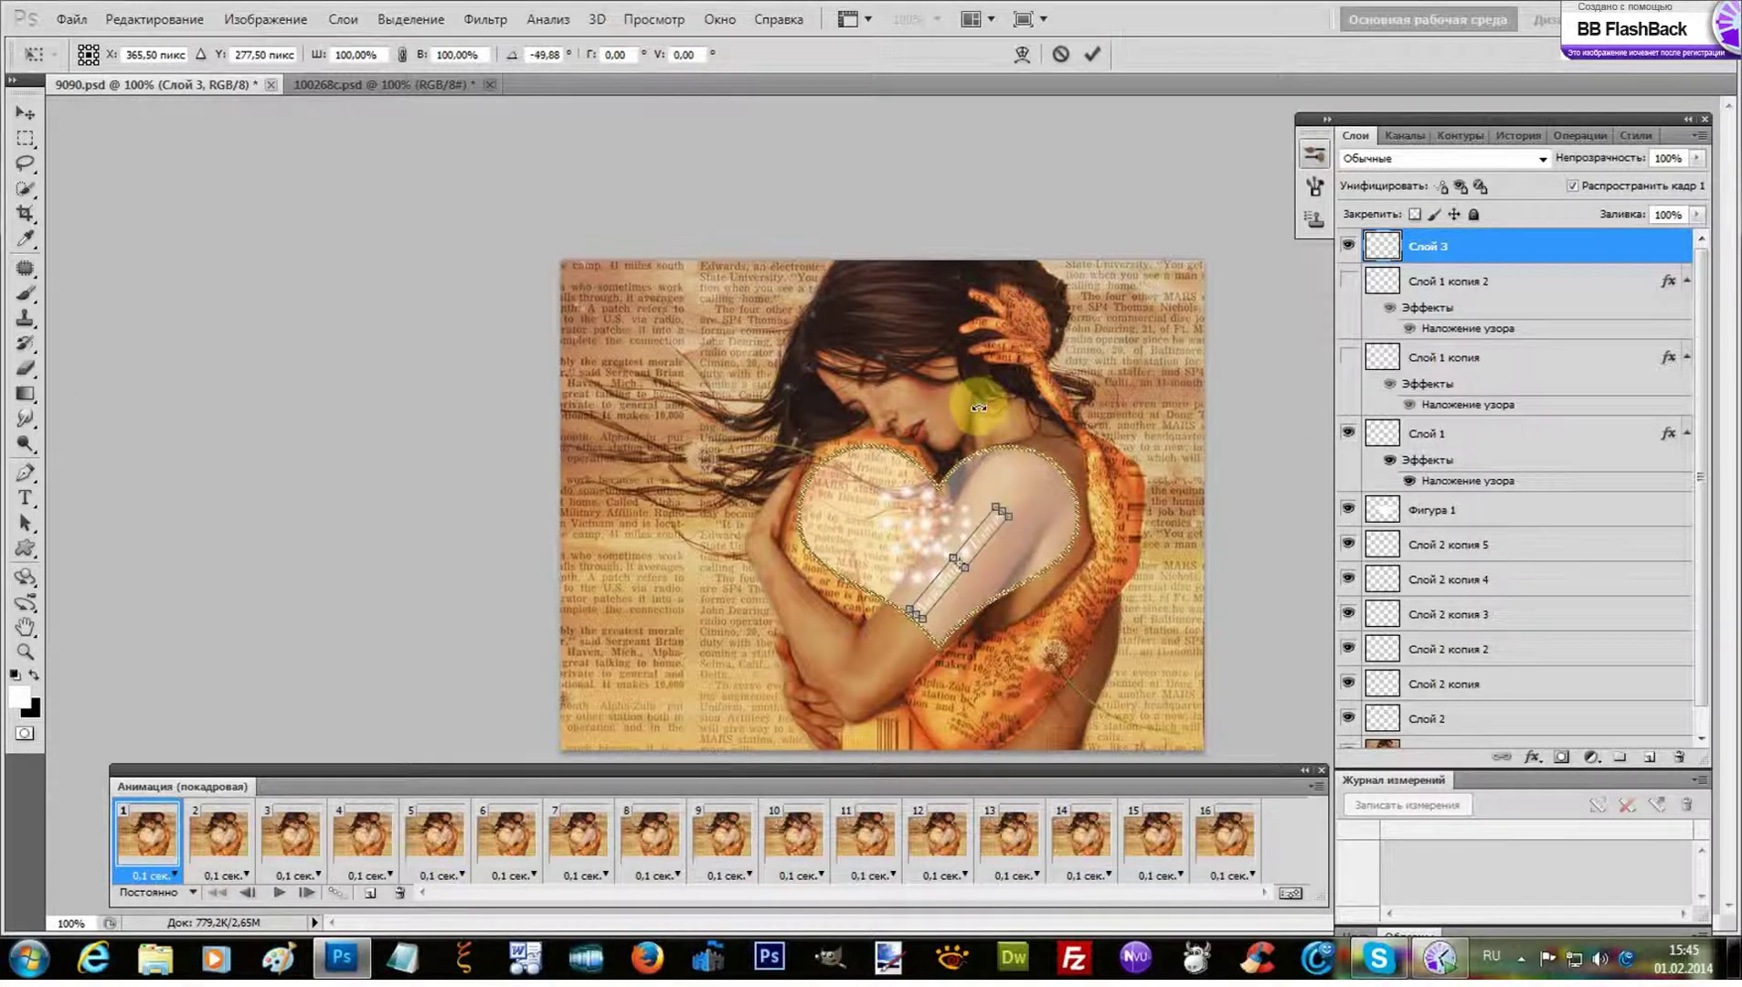
left_click(977, 533)
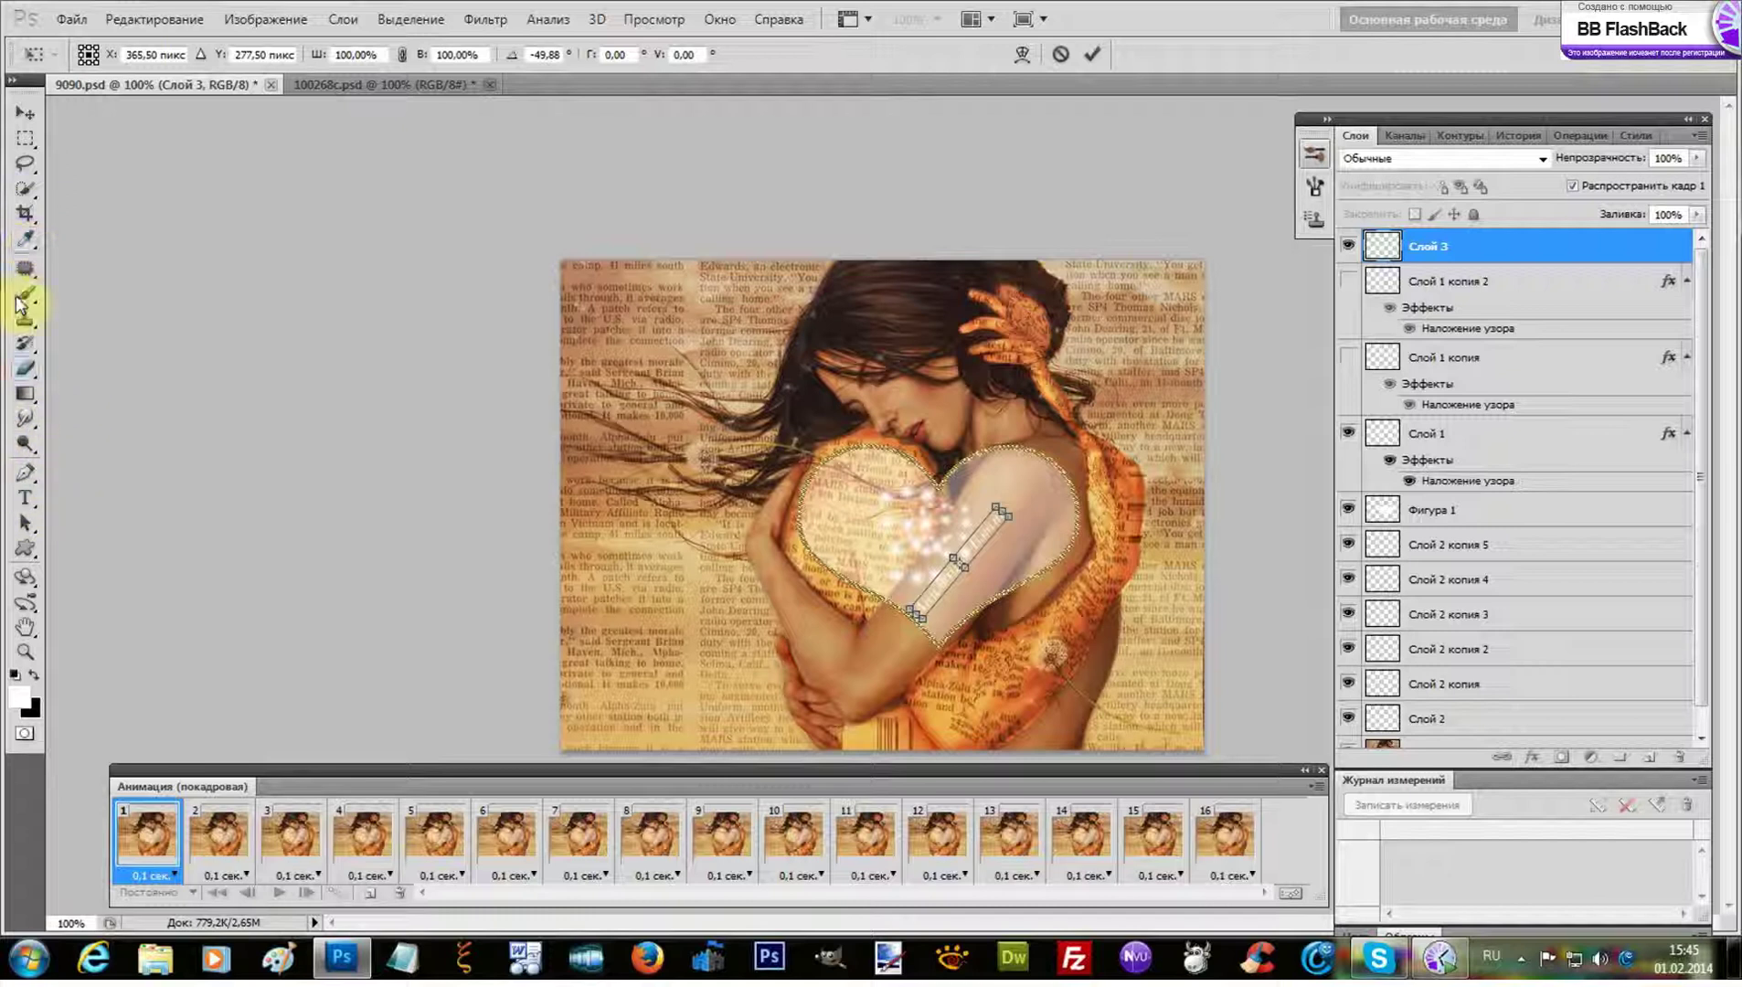
left_click(33, 216)
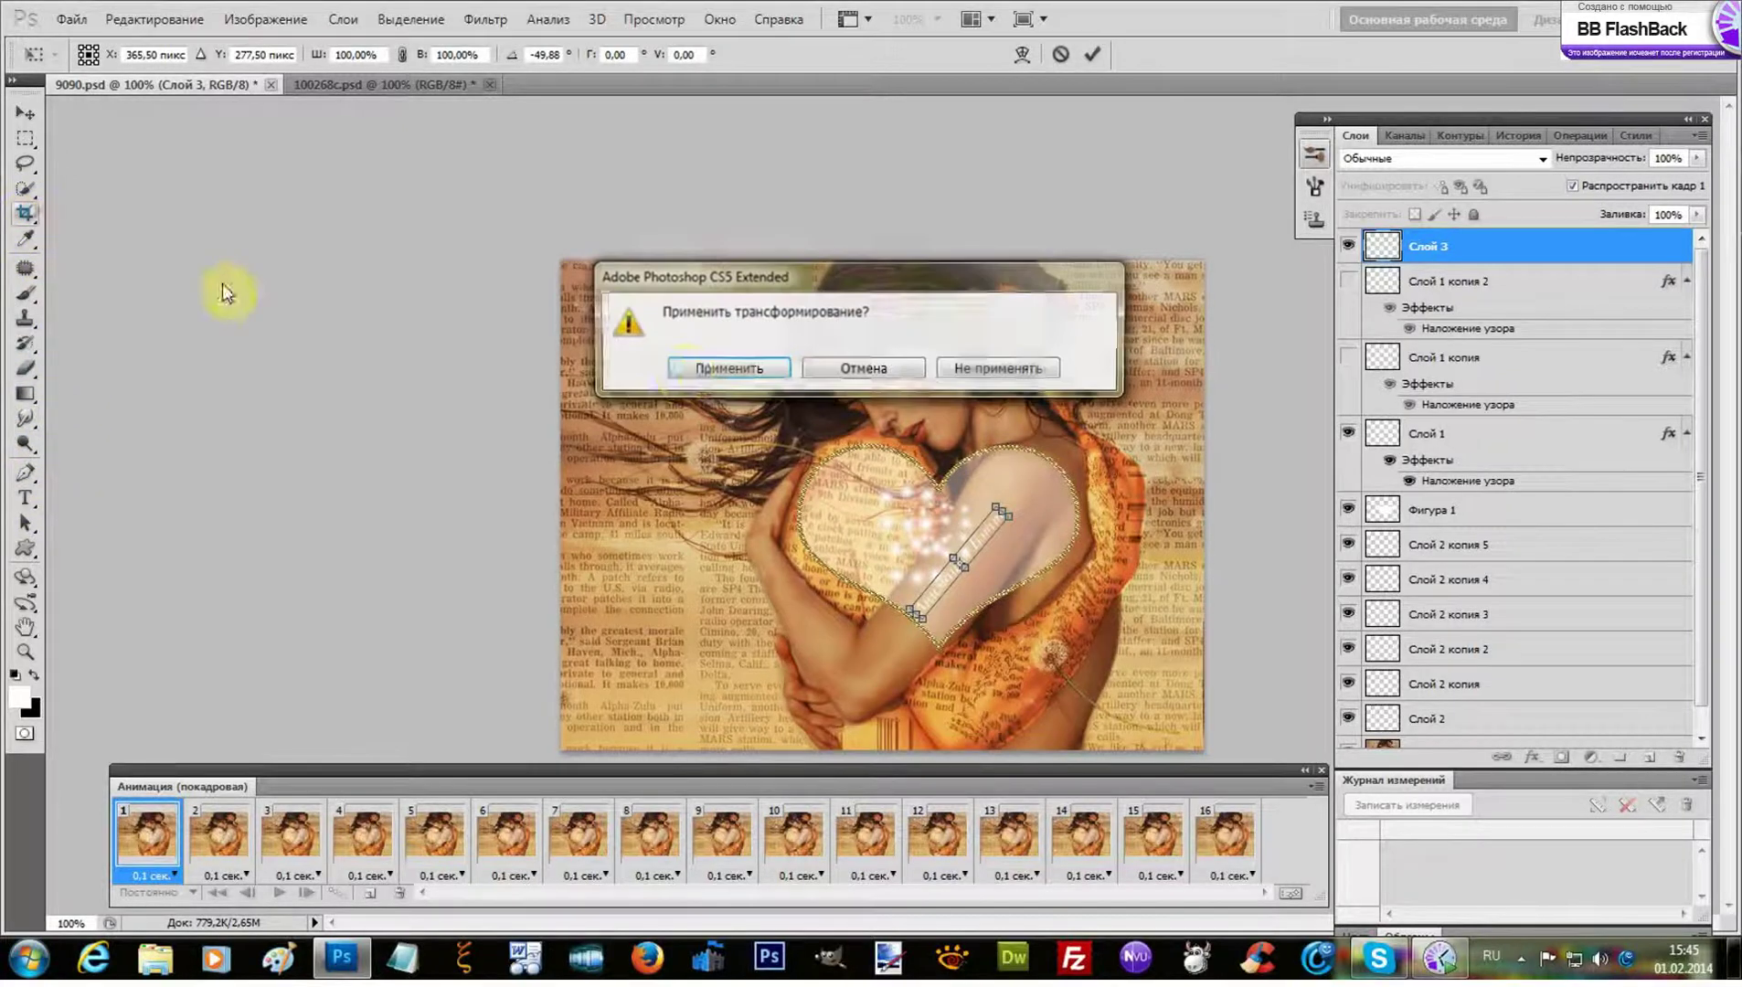
left_click(726, 369)
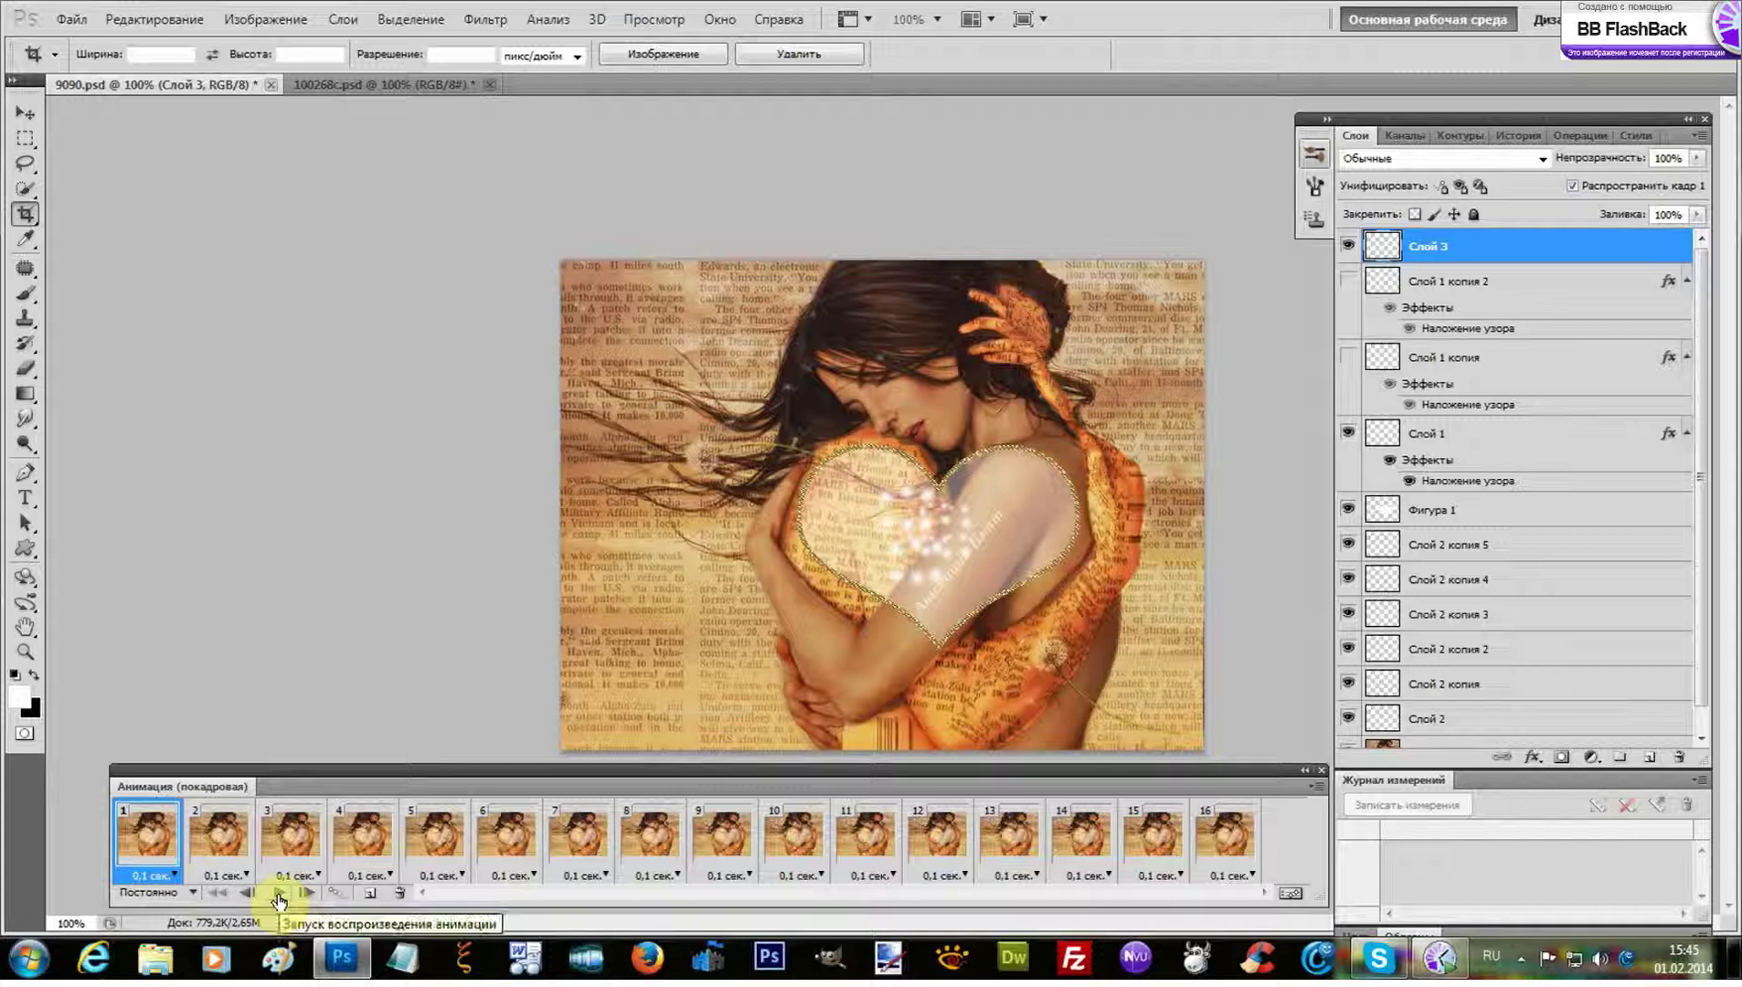
left_click(279, 893)
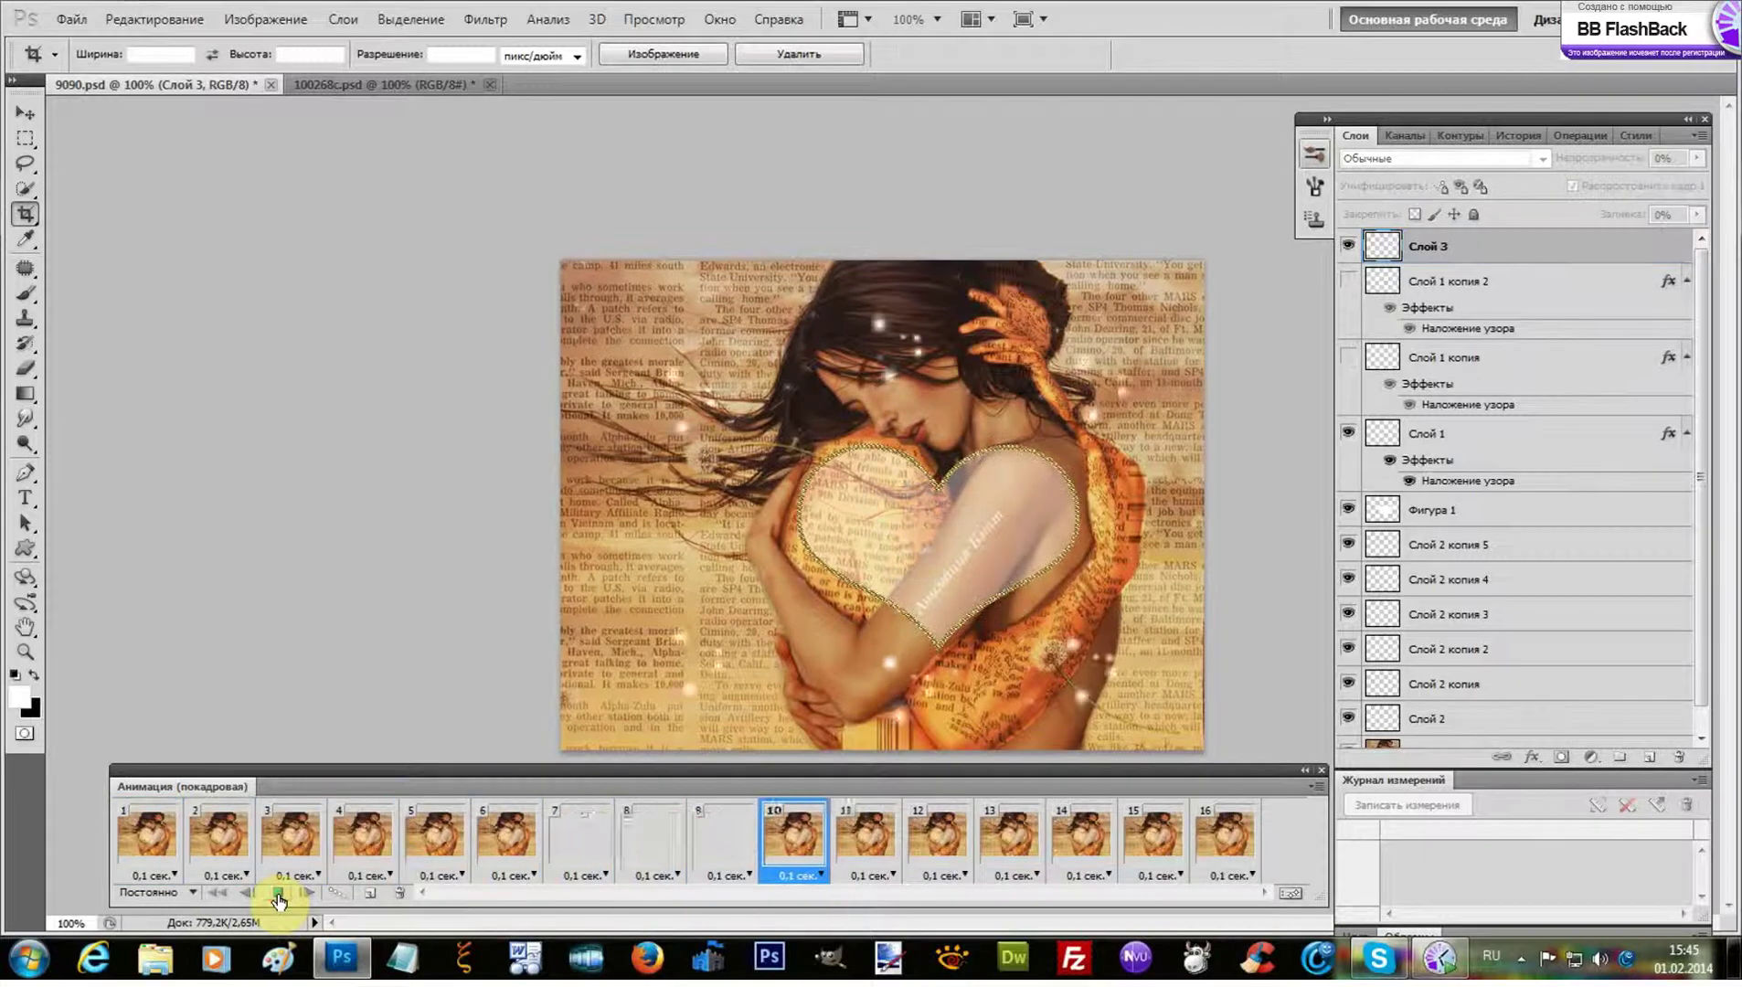